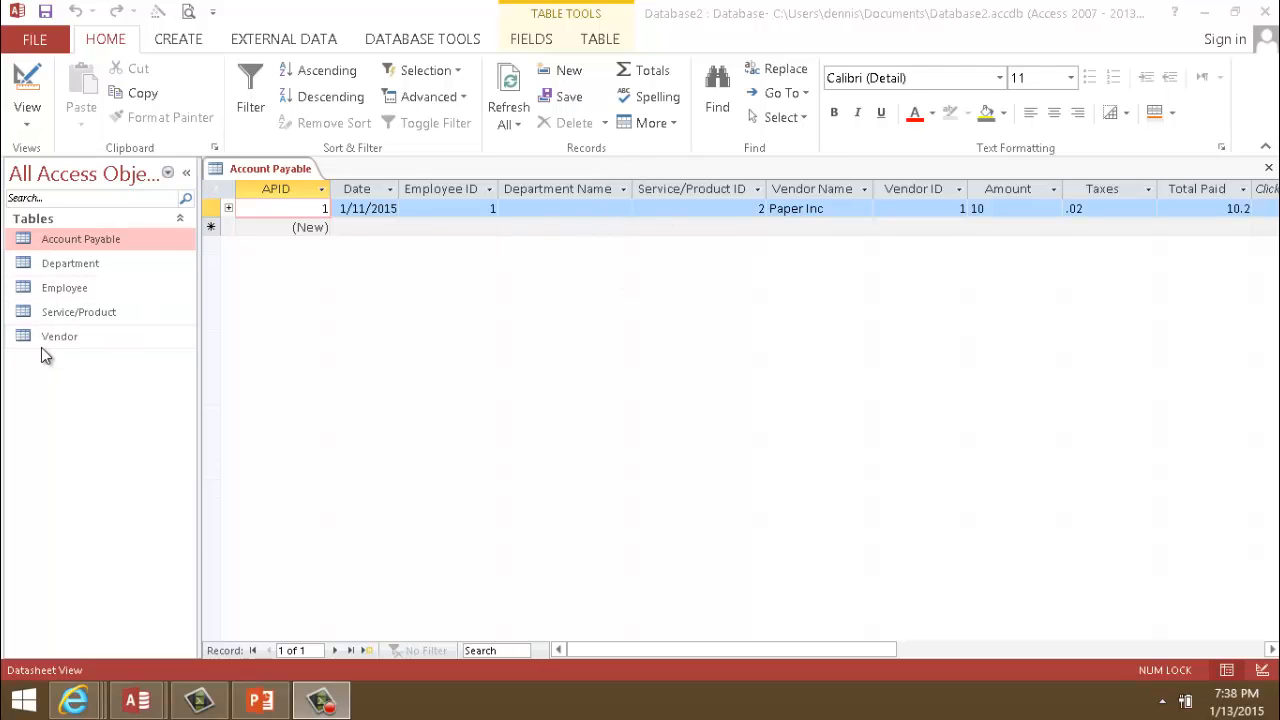
Open the Department table and view its Manufacturing, Denver, USA record.
{"action": "double_click", "coordinate": [95, 265]}
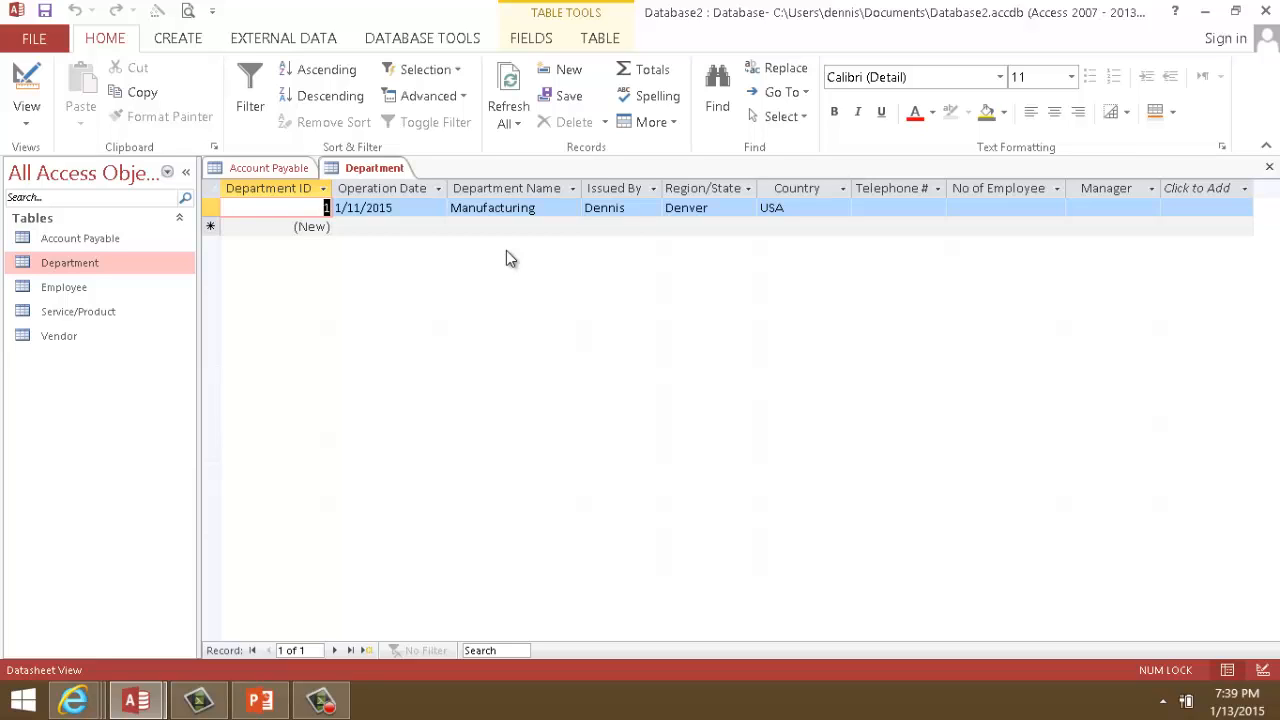
Start a new Department record dated 1/13/2015 named Servicing.
{"action": "left_click", "coordinate": [369, 226]}
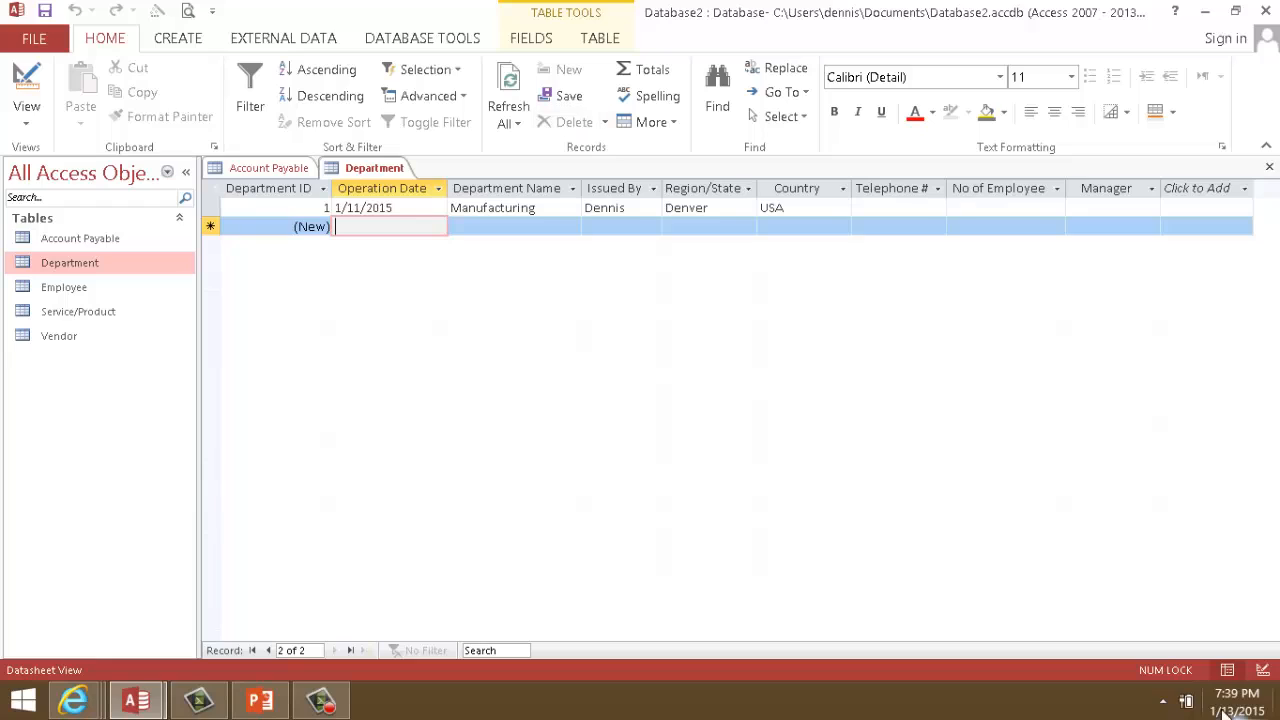
{"action": "type", "text": "1/13/"}
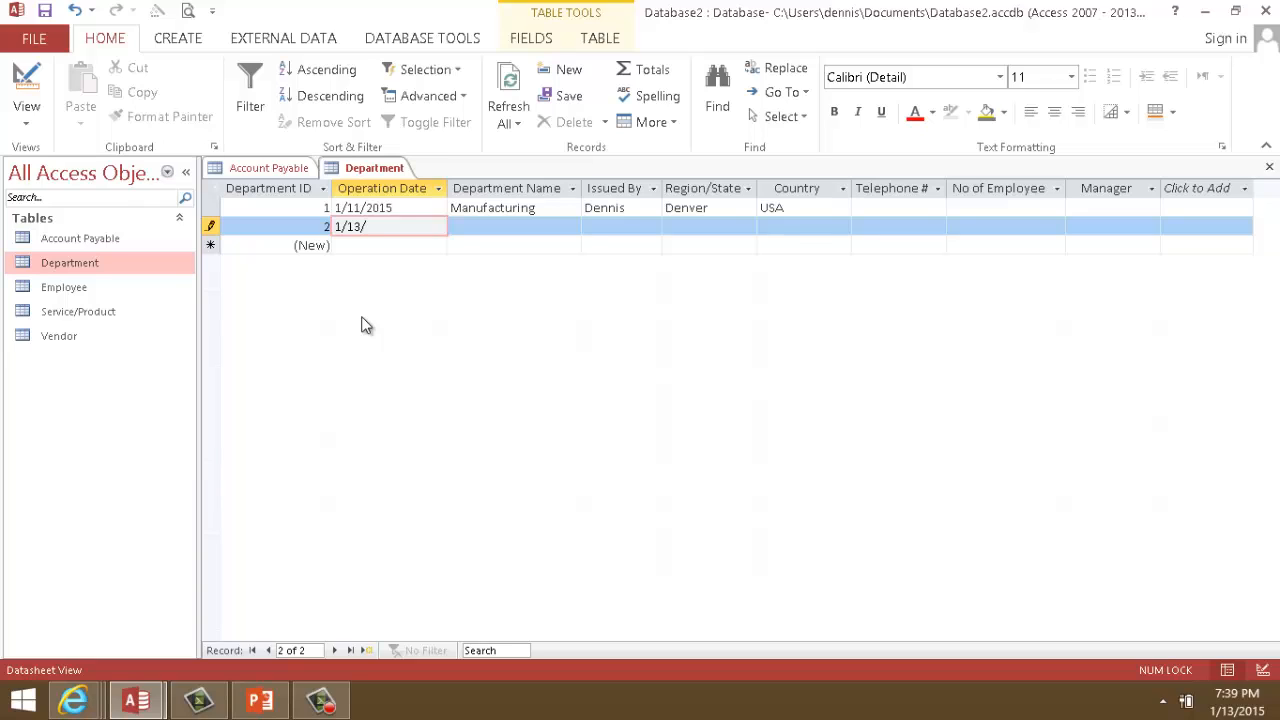
{"action": "type", "text": "2015"}
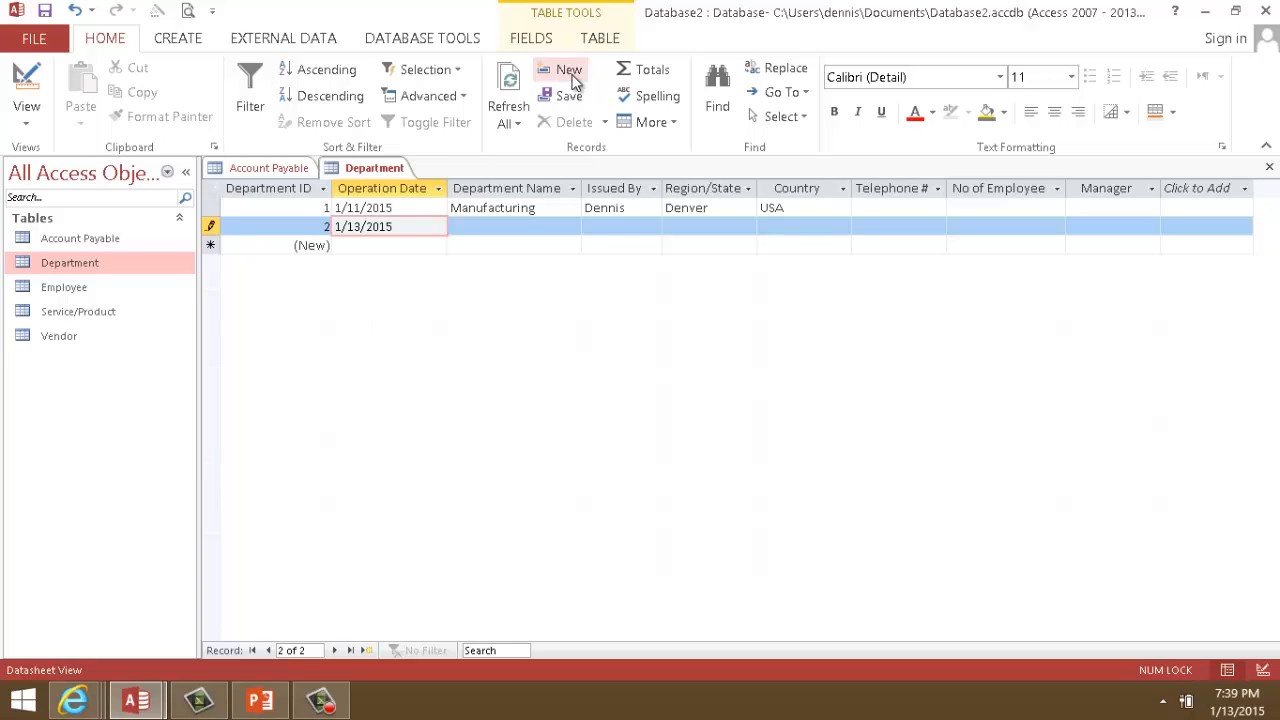
{"action": "left_click", "coordinate": [517, 229]}
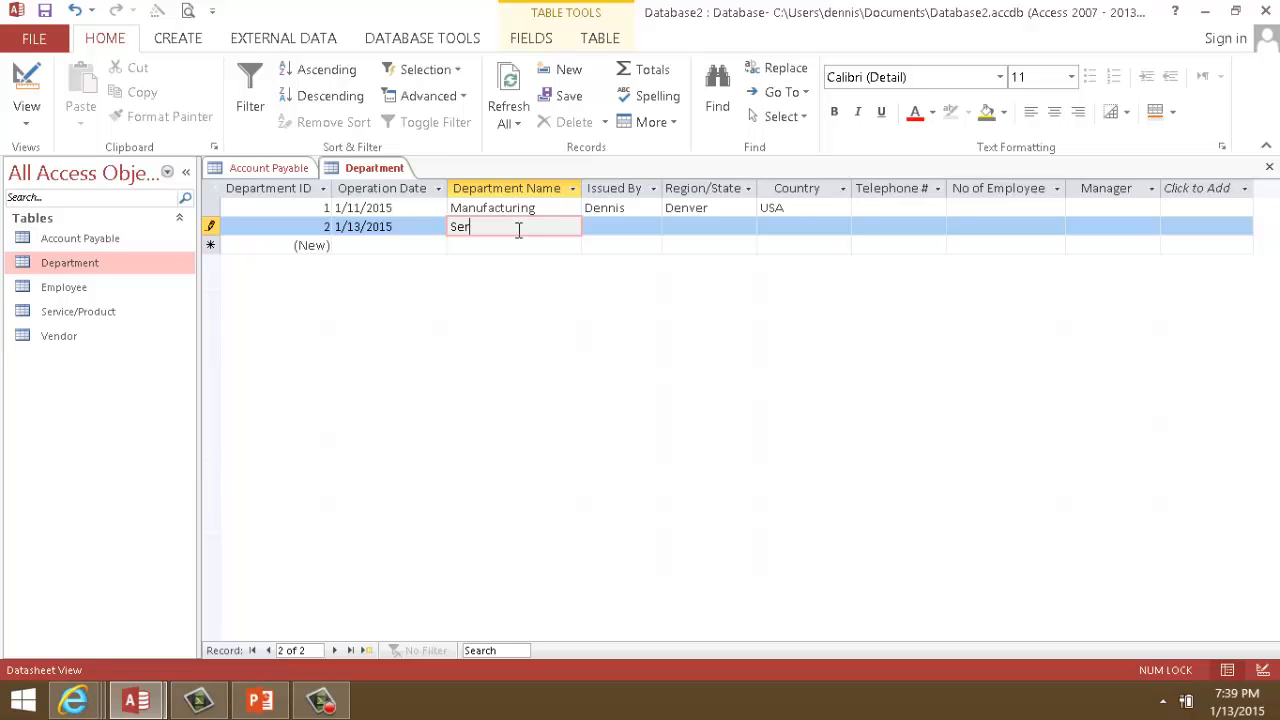
{"action": "type", "text": "Service"}
{"action": "key", "text": "BackSpace"}
{"action": "key", "text": "BackSpace"}
{"action": "type", "text": "cing"}
Fill in the issuer, region Aurora and country USA, fixing the country's capitalisation.
{"action": "left_click", "coordinate": [598, 227]}
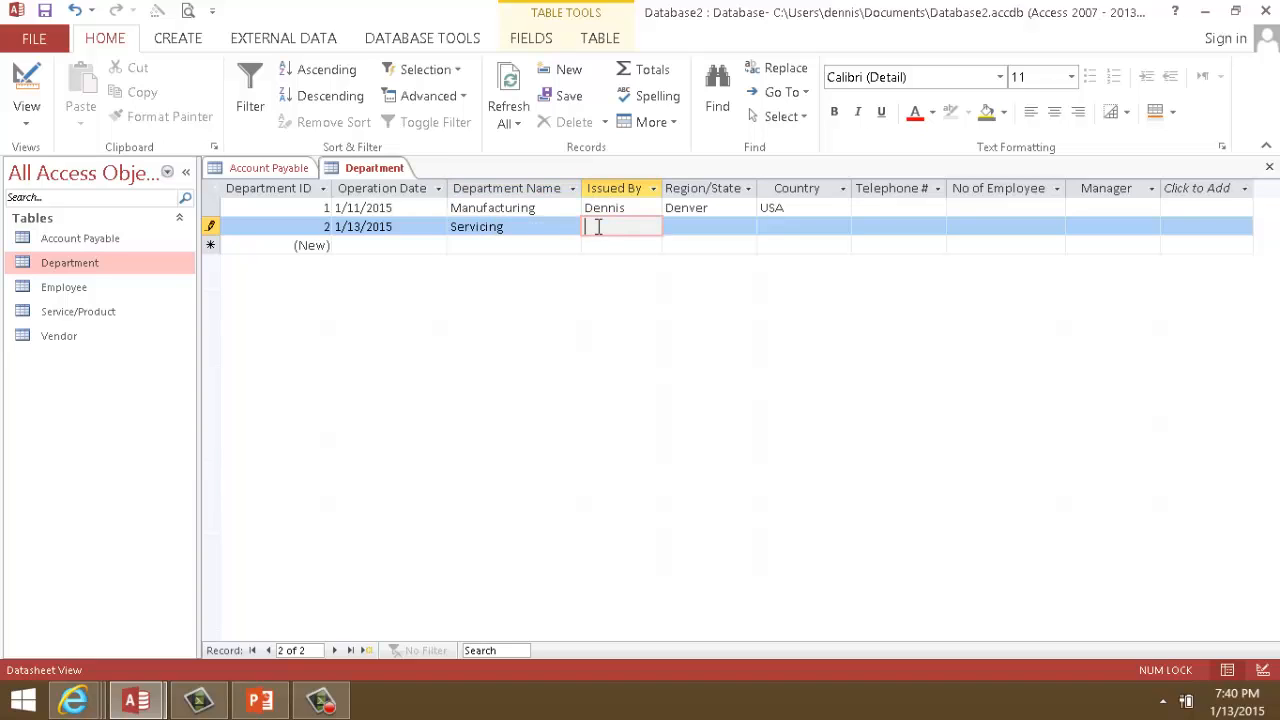
{"action": "type", "text": "Dennis"}
{"action": "key", "text": "Tab"}
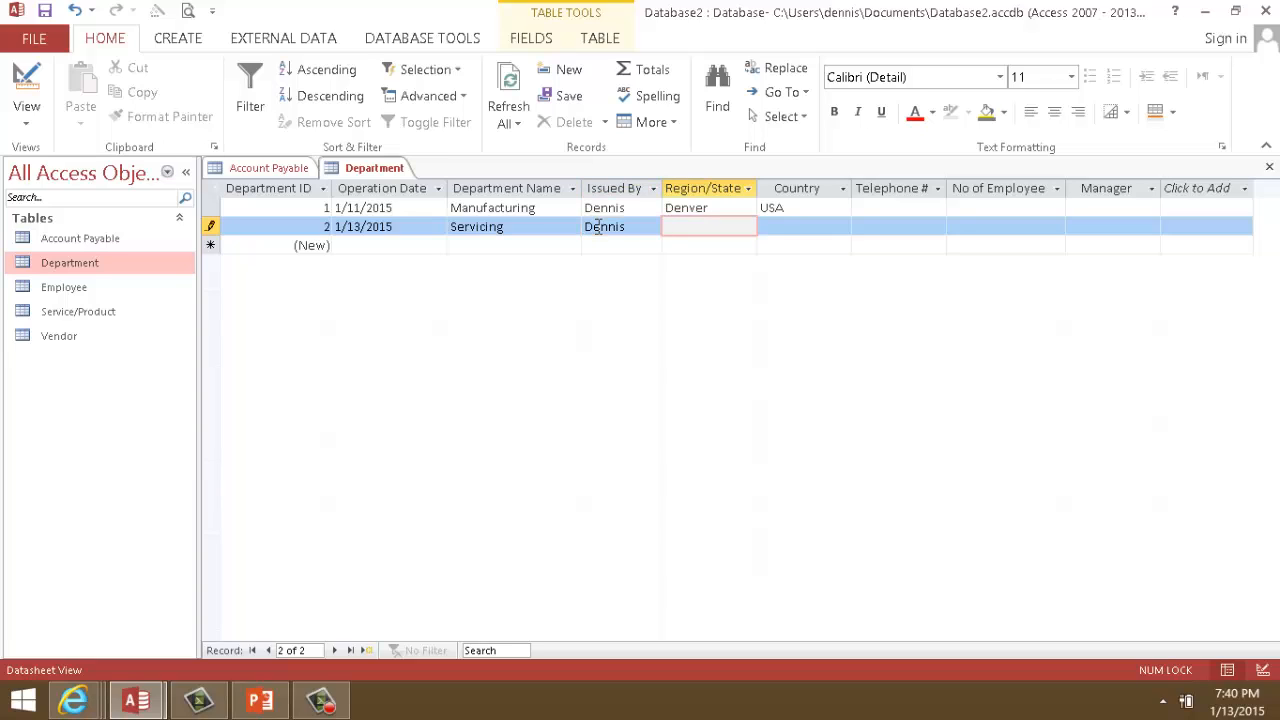
{"action": "type", "text": "Aurora"}
{"action": "key", "text": "Tab"}
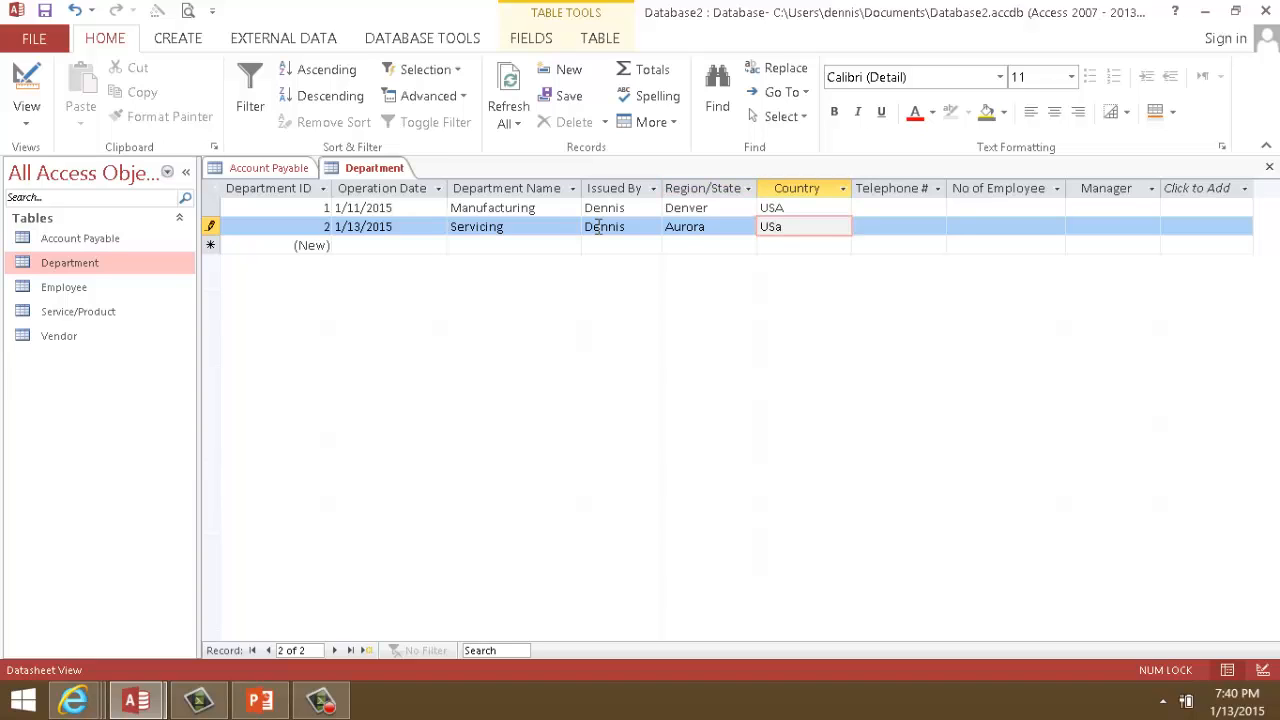
{"action": "type", "text": "USa"}
{"action": "key", "text": "Tab"}
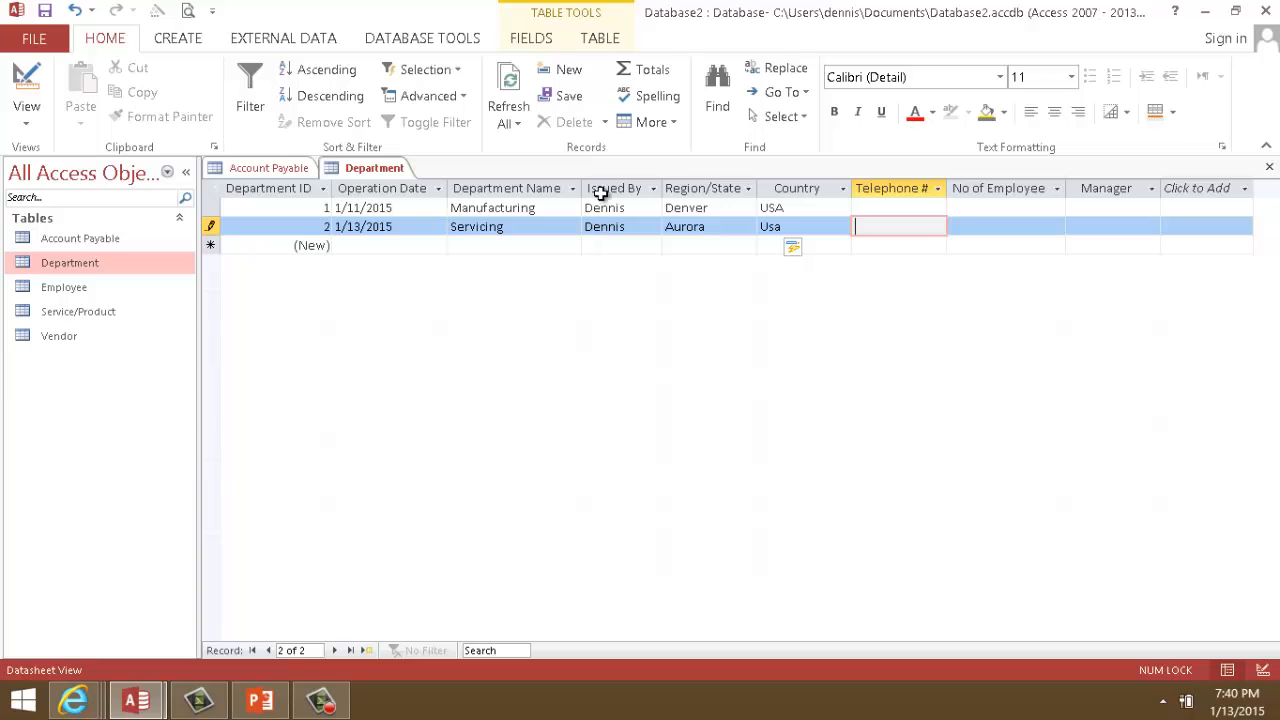
{"action": "left_click", "coordinate": [787, 227]}
{"action": "key", "text": "BackSpace"}
{"action": "key", "text": "BackSpace"}
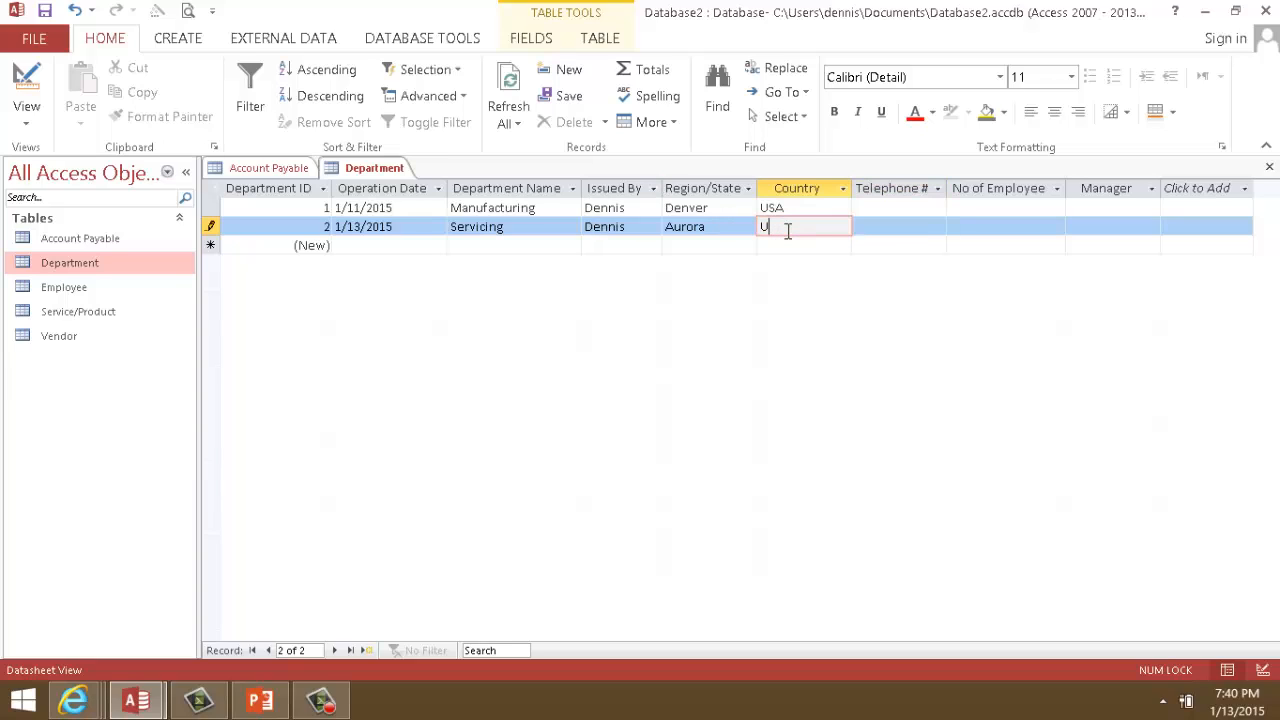
{"action": "type", "text": "SA"}
Leave Telephone and the remaining fields blank and save the Servicing record.
{"action": "left_click", "coordinate": [887, 222]}
{"action": "left_click", "coordinate": [967, 222]}
{"action": "left_click", "coordinate": [1091, 228]}
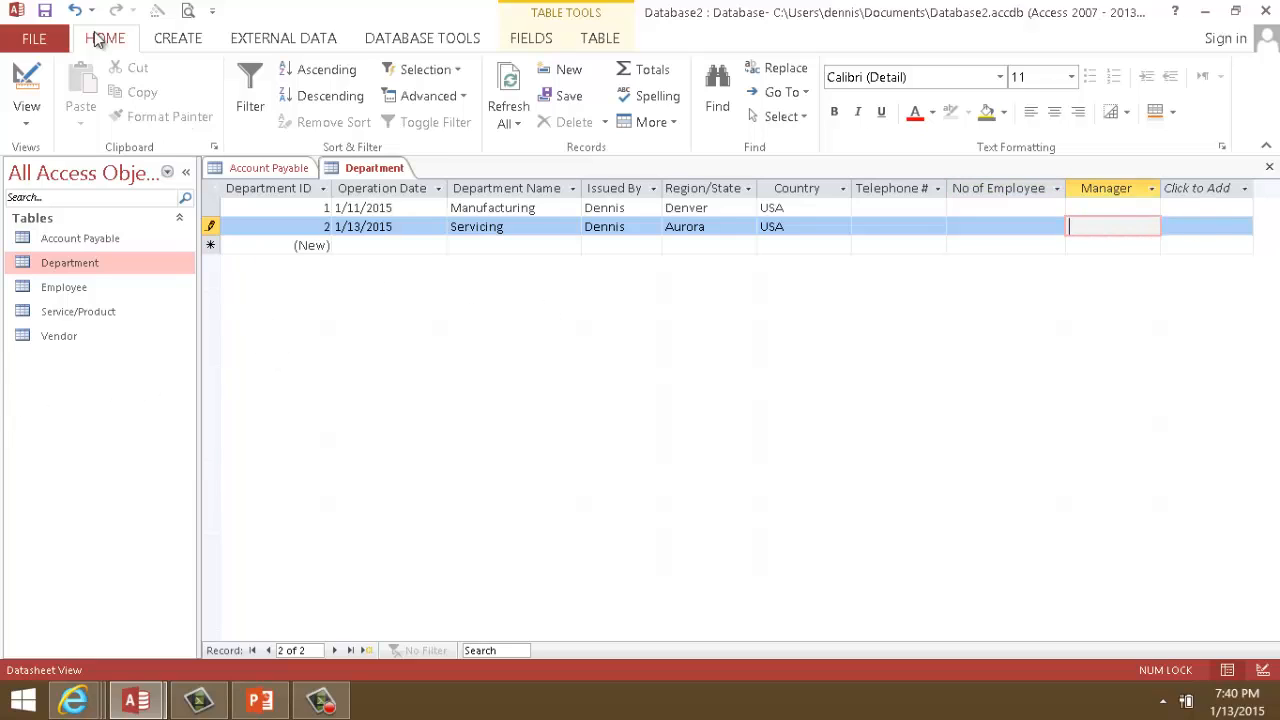
{"action": "left_click", "coordinate": [47, 11]}
Open the Employee table, then Service/Product listing Logo Design and Detail cleaning at 35.00.
{"action": "double_click", "coordinate": [80, 287]}
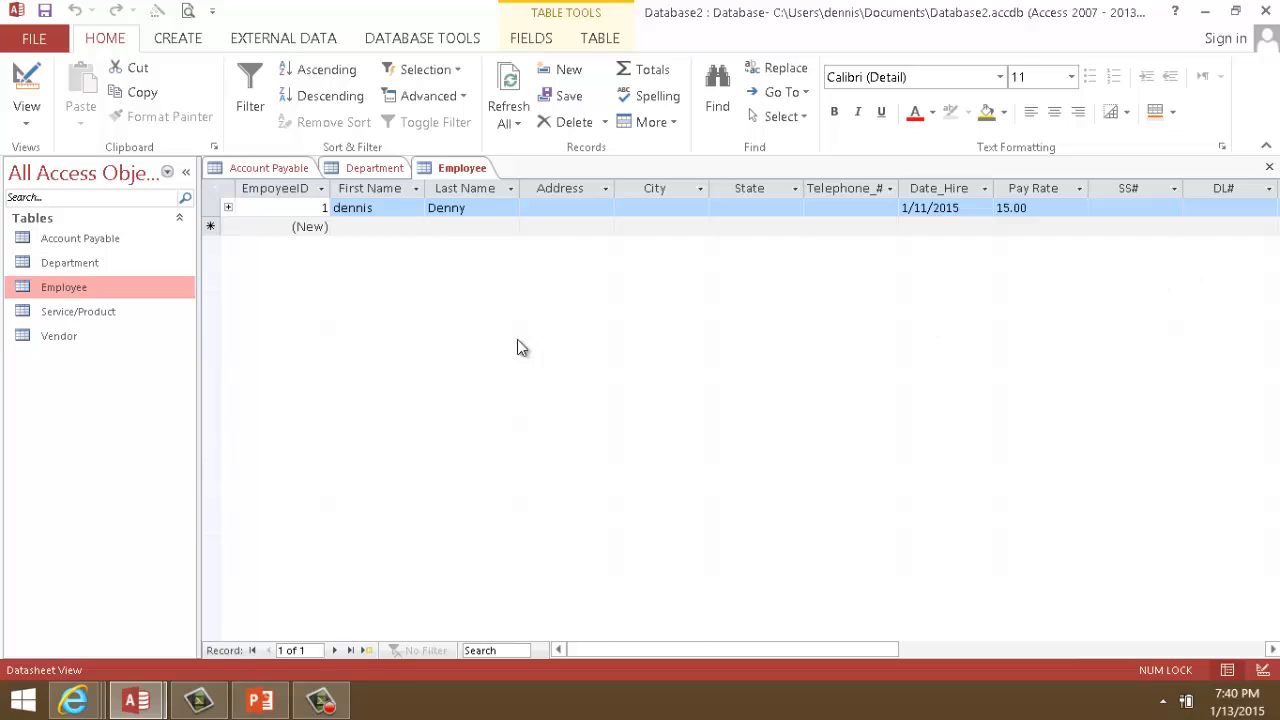
{"action": "double_click", "coordinate": [97, 315]}
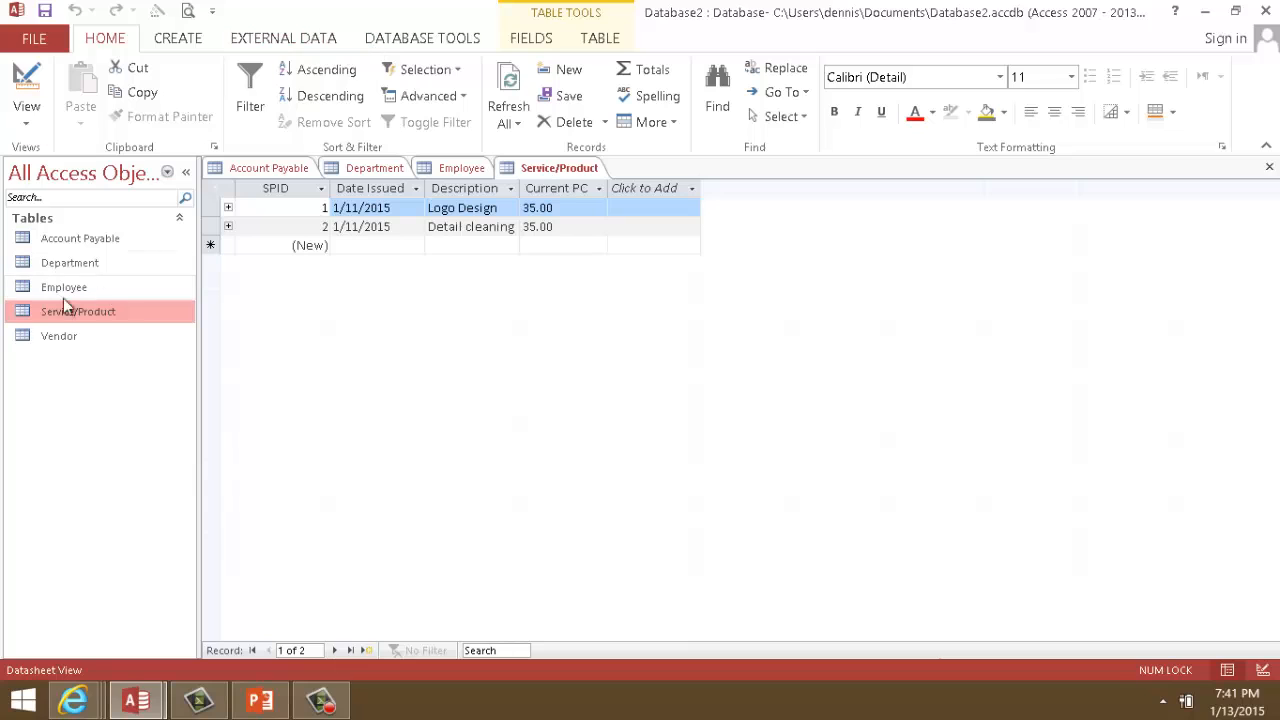
Open Vendor, close all open tables, then reopen only Account Payable.
{"action": "double_click", "coordinate": [48, 336]}
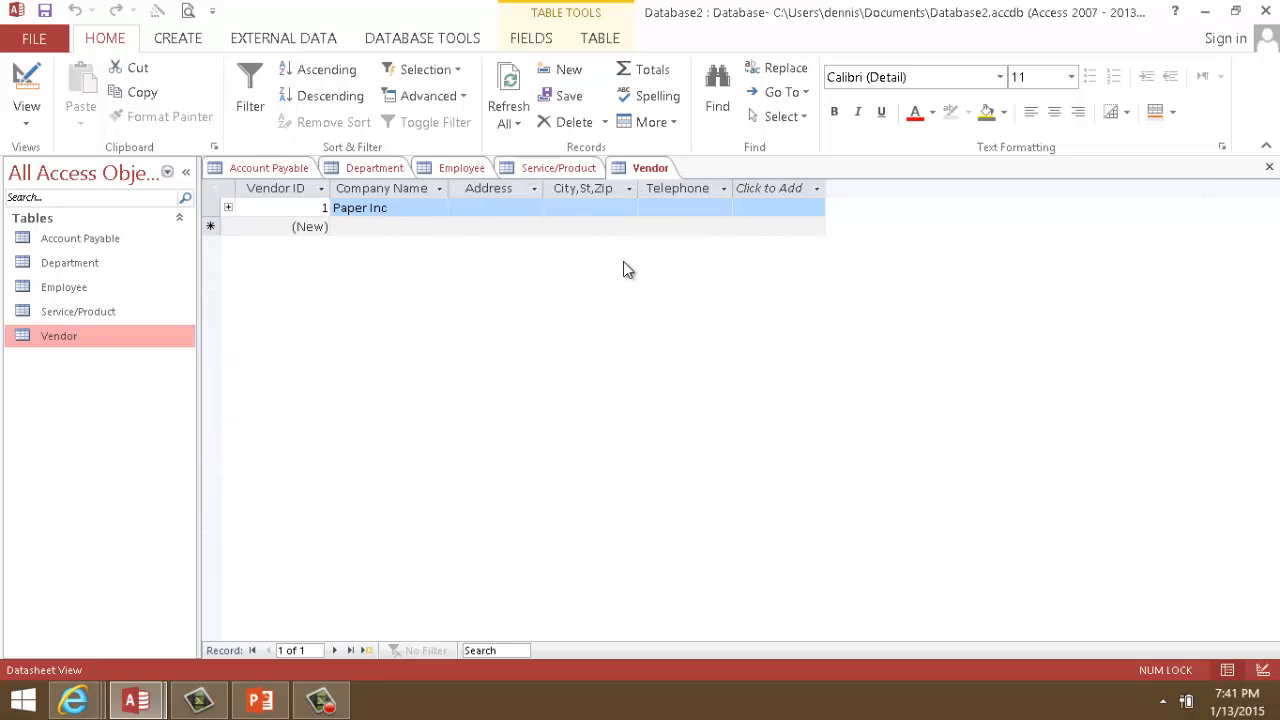
{"action": "right_click", "coordinate": [379, 173]}
{"action": "left_click", "coordinate": [440, 230]}
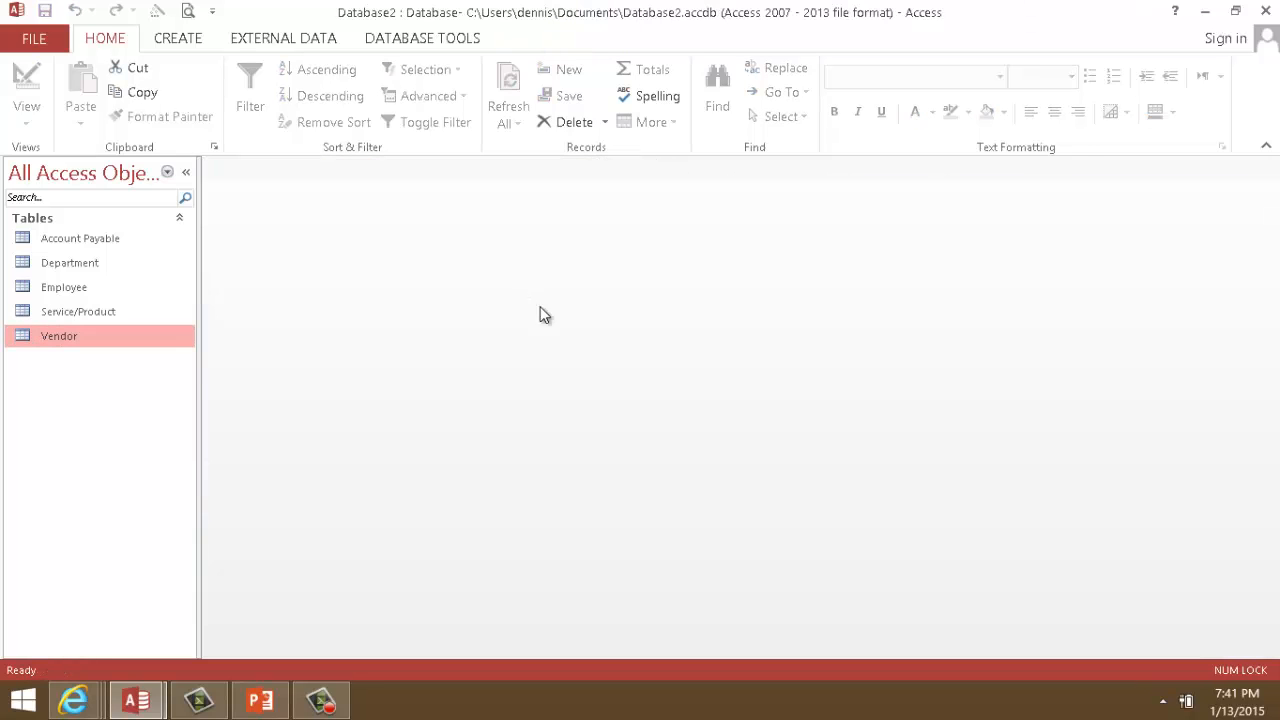
{"action": "double_click", "coordinate": [88, 241]}
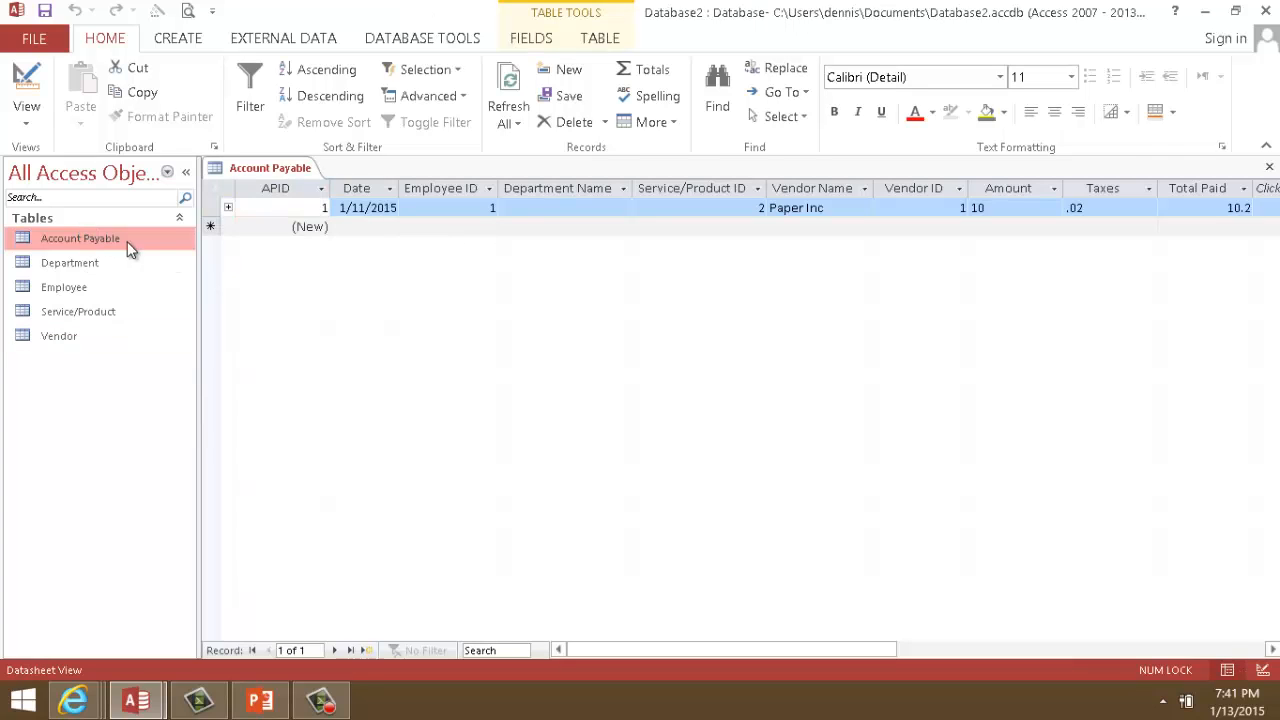
Start a new Account Payable record dated today (1/13/2015) with Employee ID 1.
{"action": "left_click", "coordinate": [370, 227]}
{"action": "left_click", "coordinate": [408, 226]}
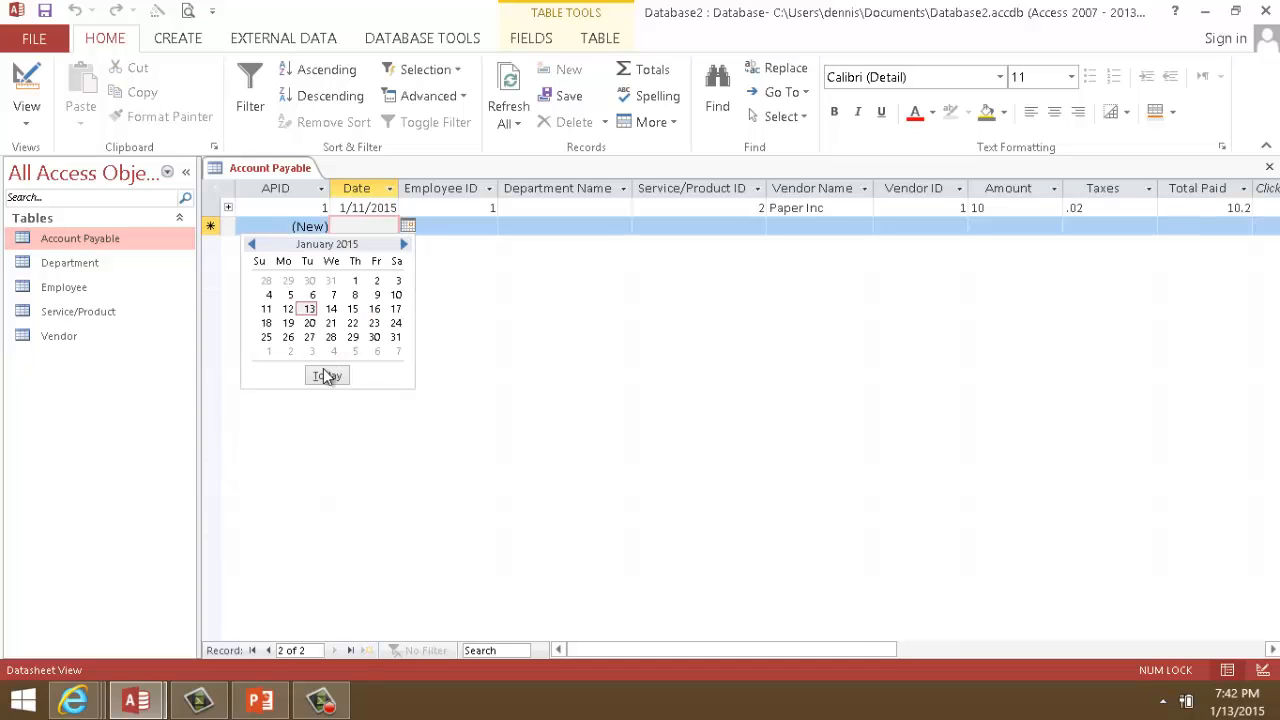
{"action": "left_click", "coordinate": [325, 373]}
{"action": "left_click", "coordinate": [462, 226]}
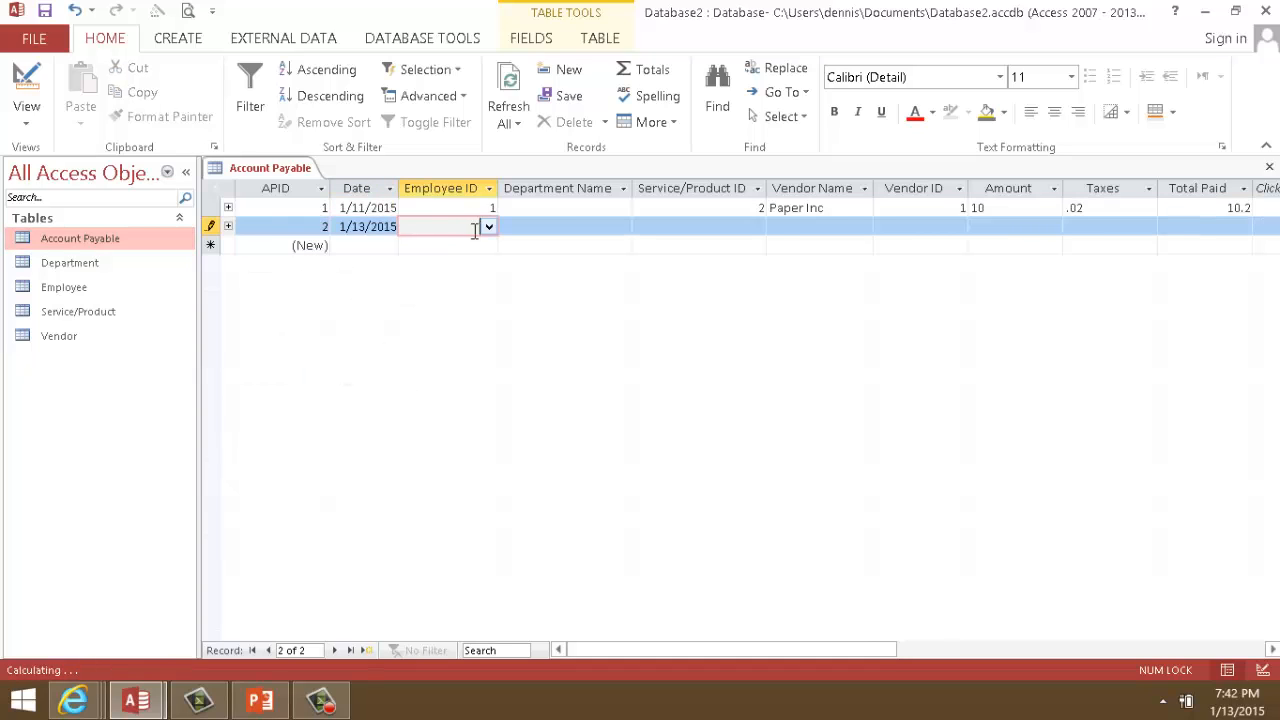
{"action": "left_click", "coordinate": [489, 228]}
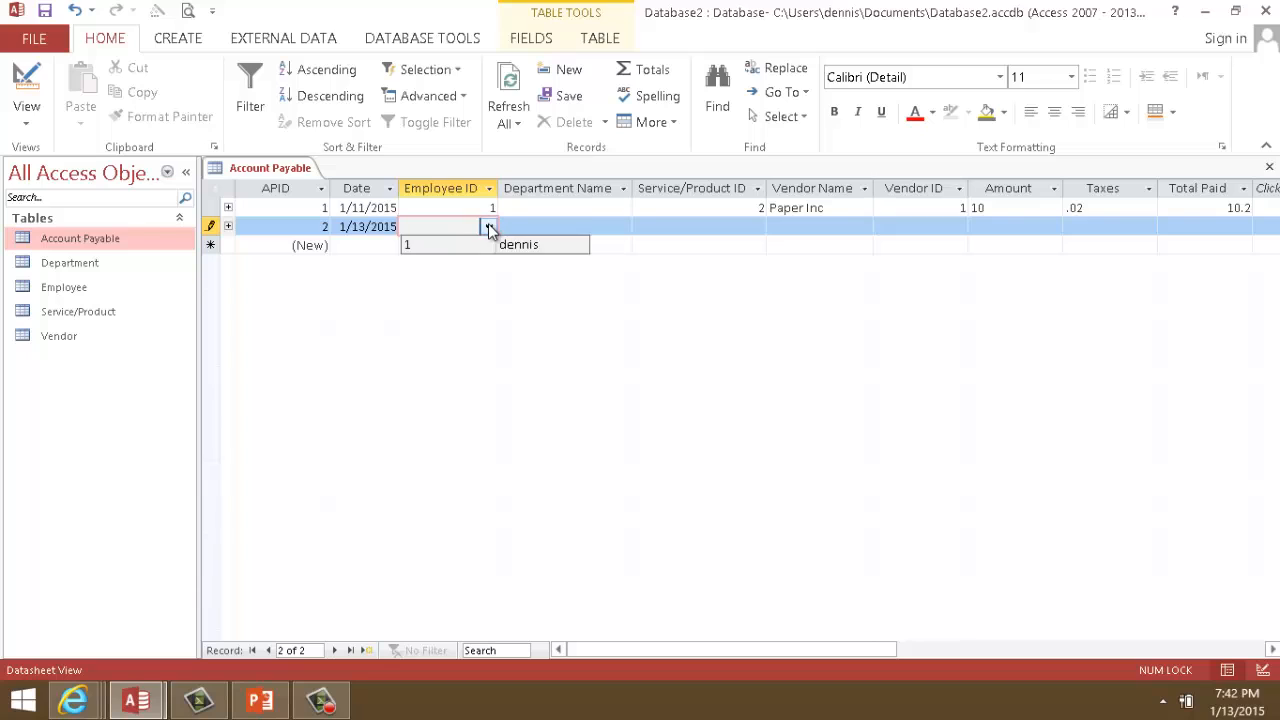
{"action": "left_click", "coordinate": [536, 248]}
{"action": "left_click", "coordinate": [580, 226]}
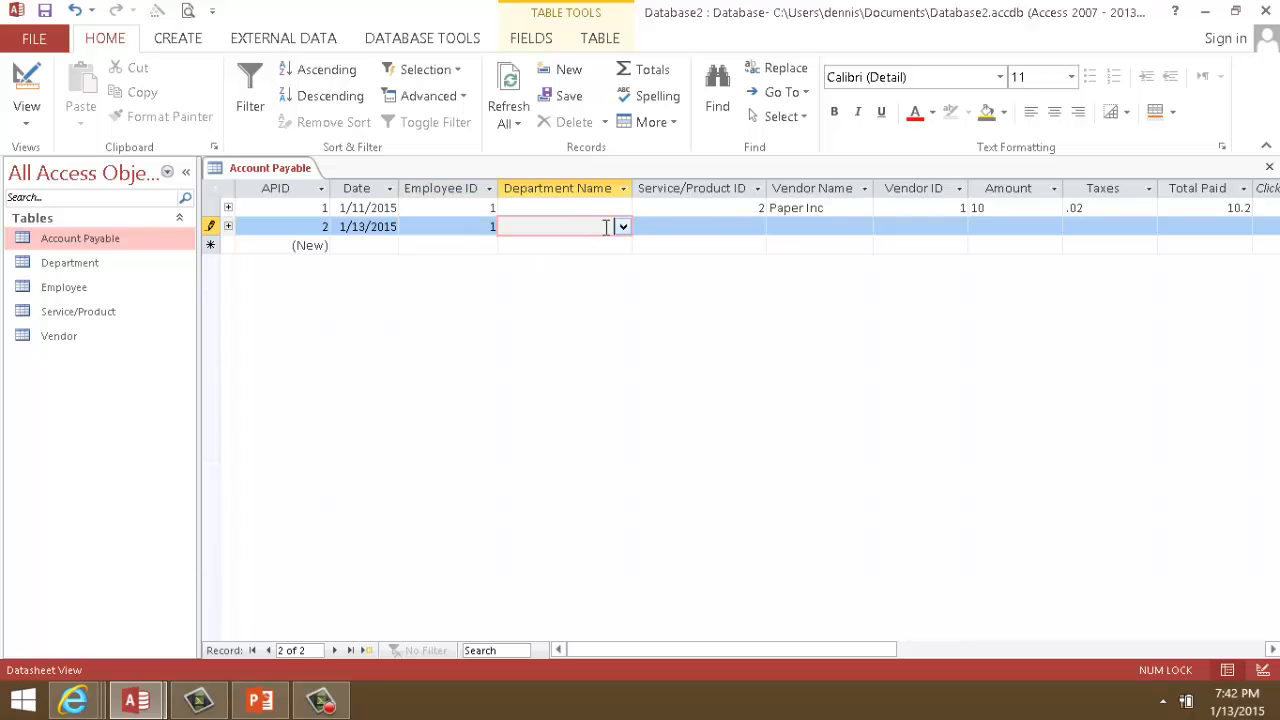
{"action": "left_click", "coordinate": [622, 228]}
{"action": "left_click", "coordinate": [622, 228]}
Set Service/Product ID 2, vendor Paper Inc and Vendor ID 1.
{"action": "left_click", "coordinate": [757, 228]}
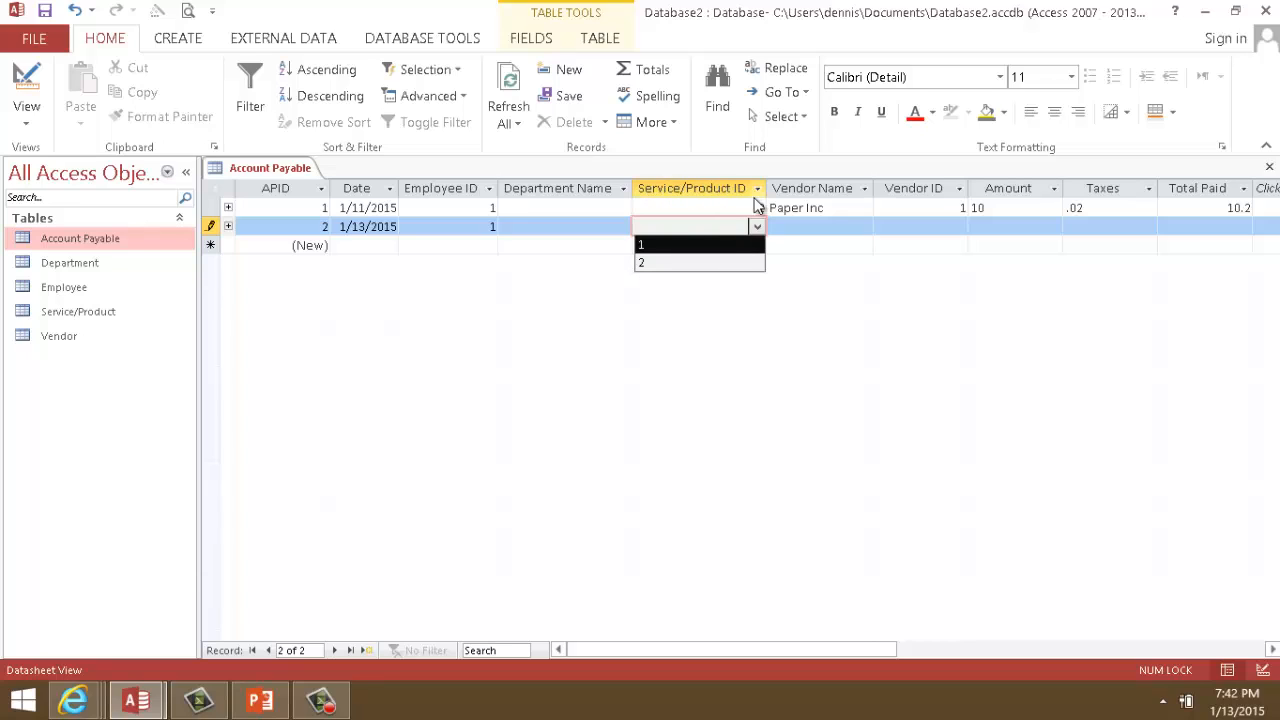
{"action": "left_click", "coordinate": [651, 263]}
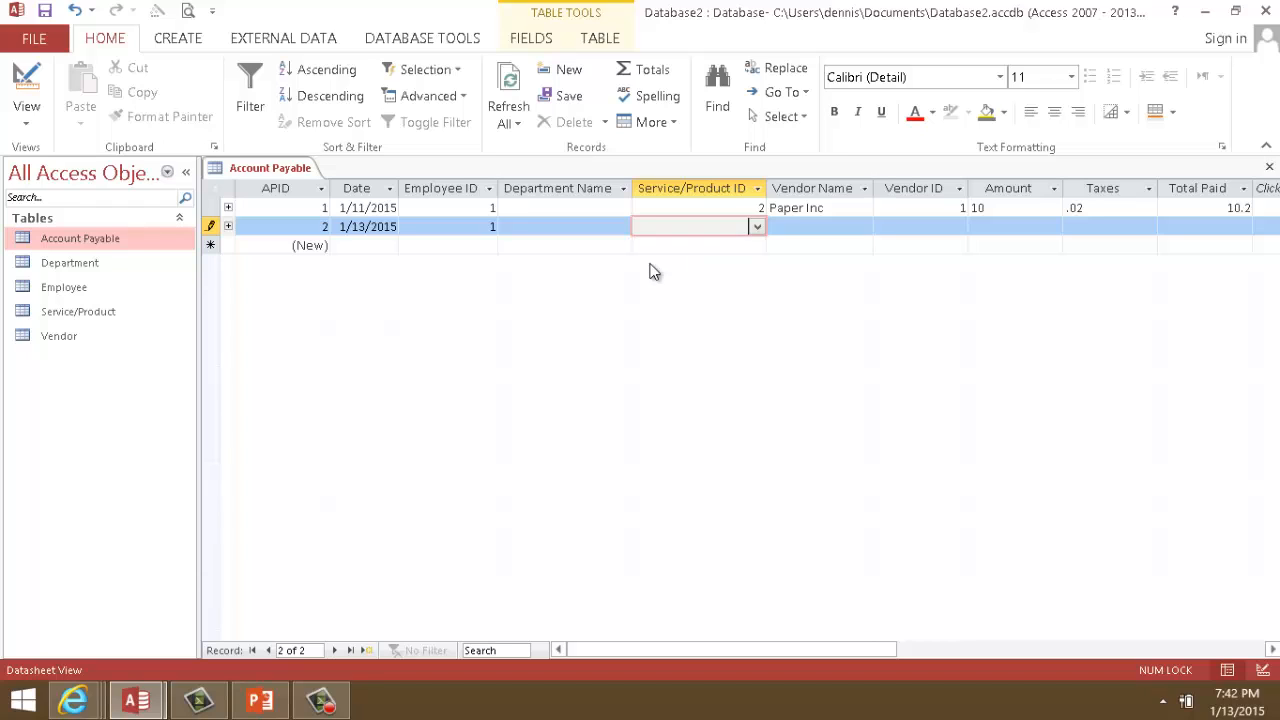
{"action": "left_click", "coordinate": [855, 227]}
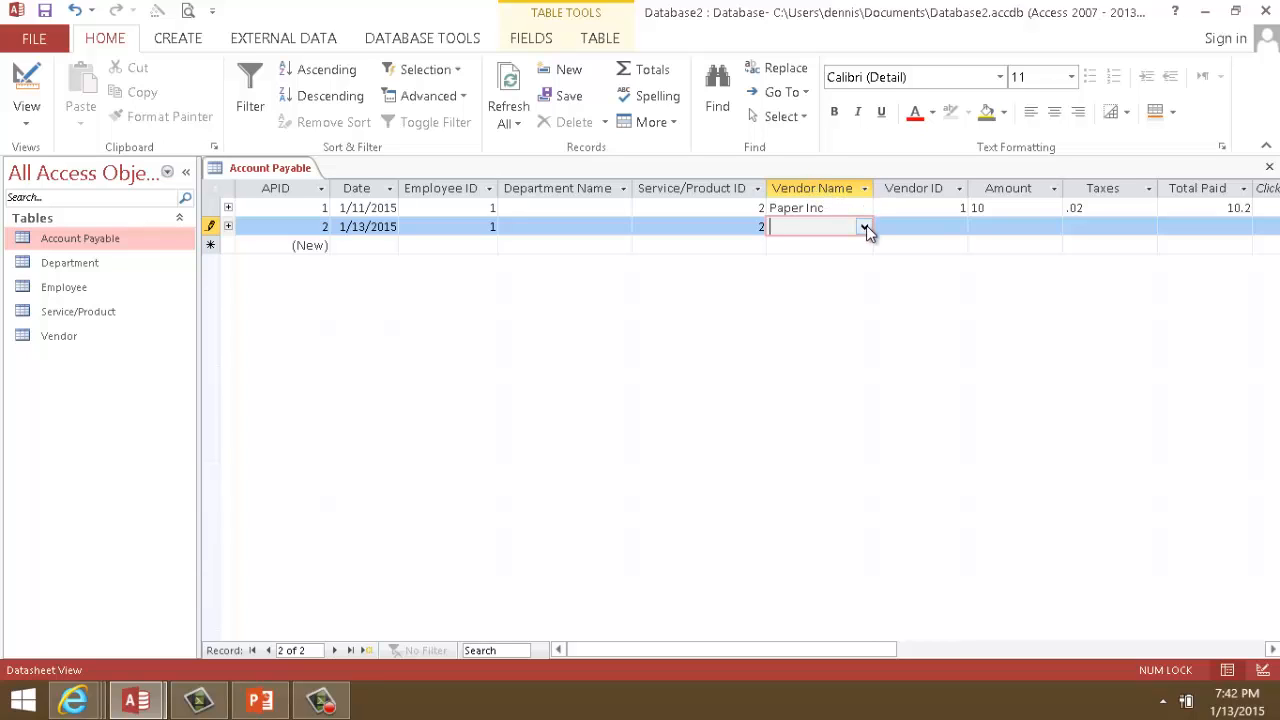
{"action": "left_click", "coordinate": [864, 227]}
{"action": "left_click", "coordinate": [828, 244]}
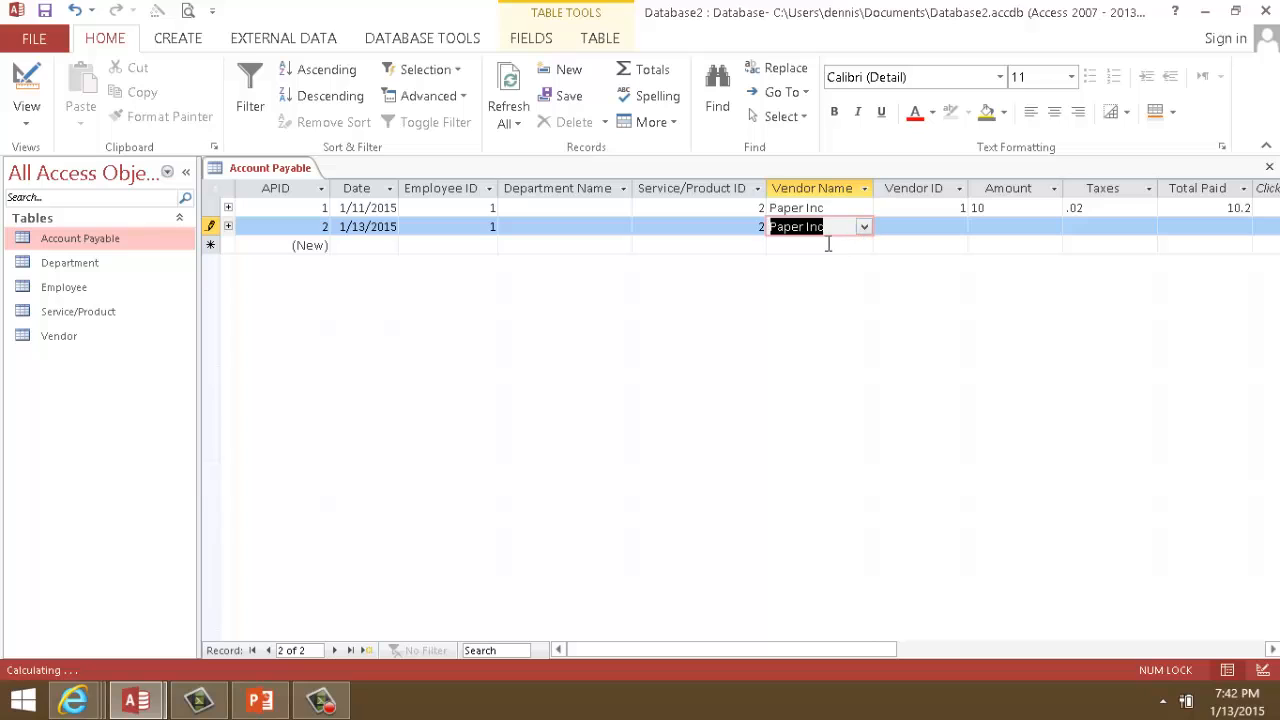
{"action": "left_click", "coordinate": [959, 227]}
{"action": "left_click", "coordinate": [909, 248]}
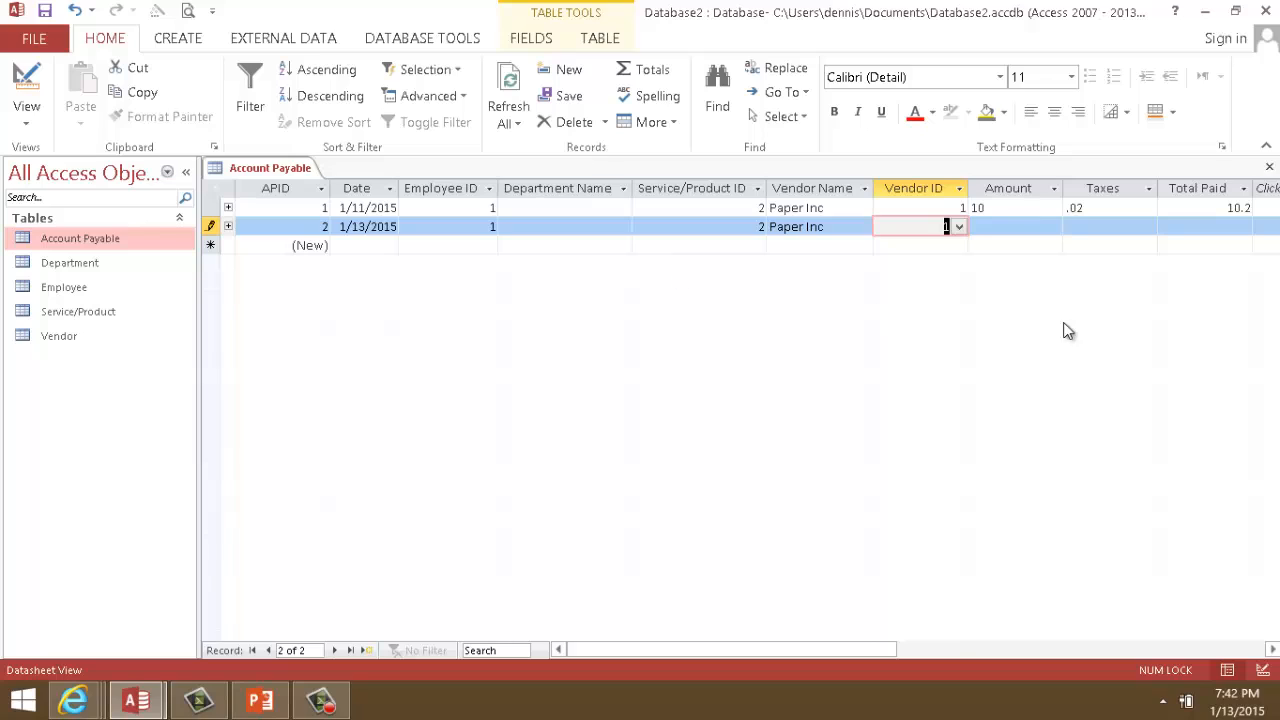
Enter amount 35.00 and taxes .02, giving a total paid of 35.7.
{"action": "left_click", "coordinate": [1059, 227]}
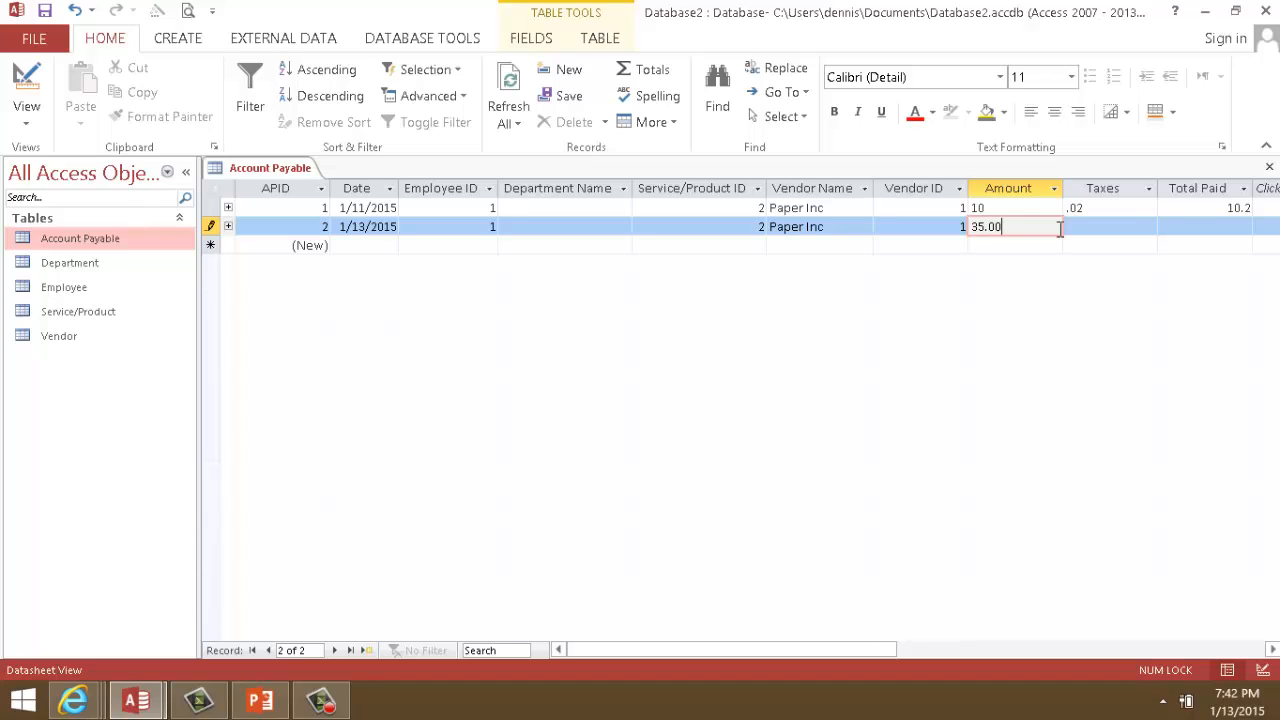
{"action": "key", "text": "Tab"}
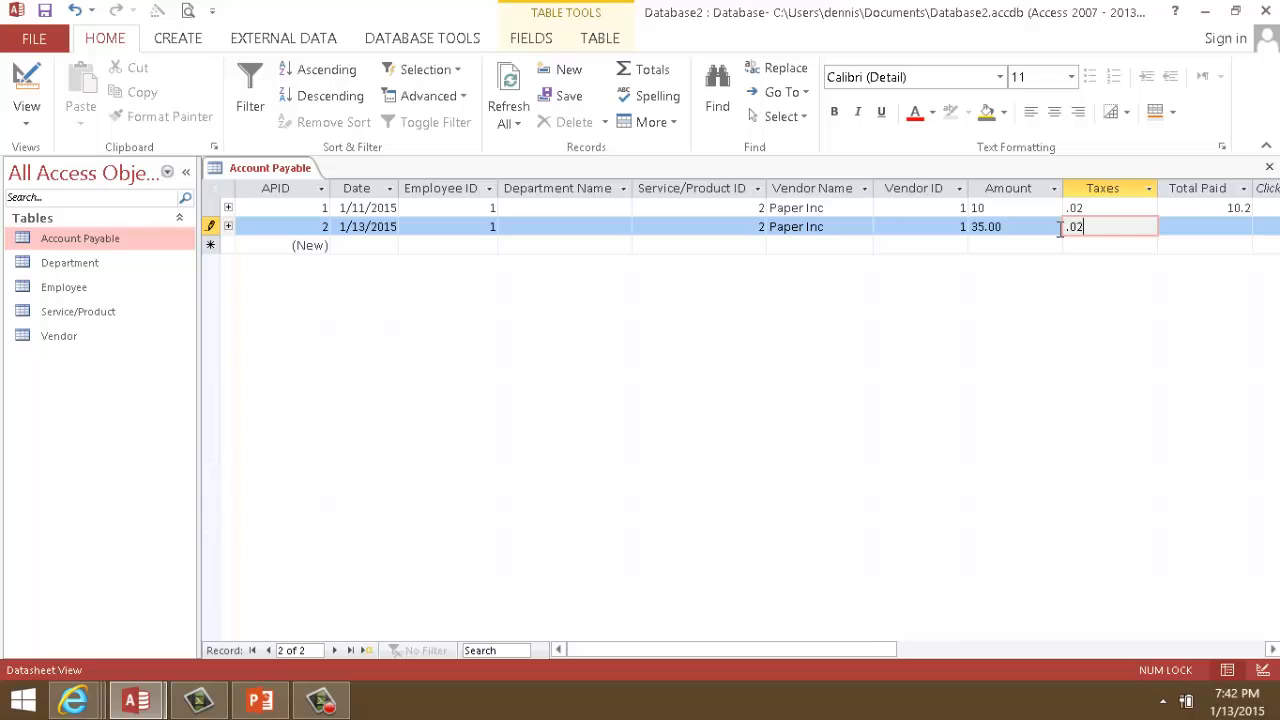
{"action": "key", "text": "Tab"}
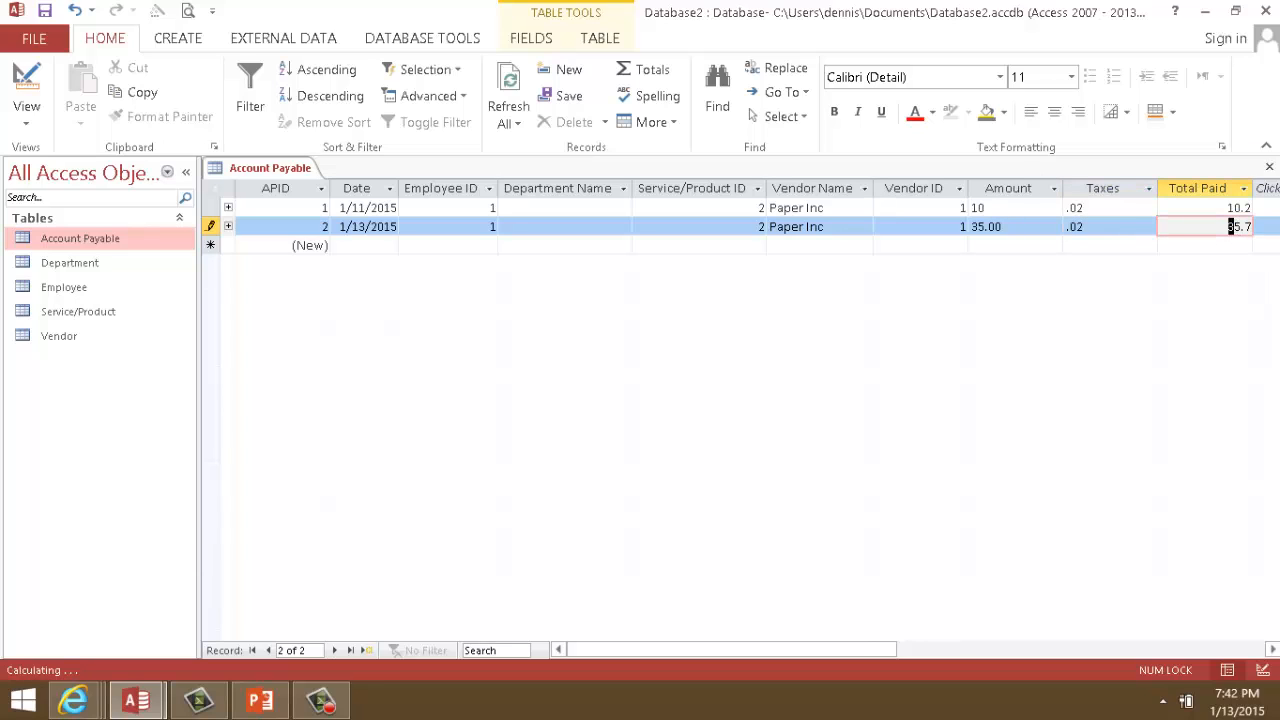
{"action": "key", "text": "Tab"}
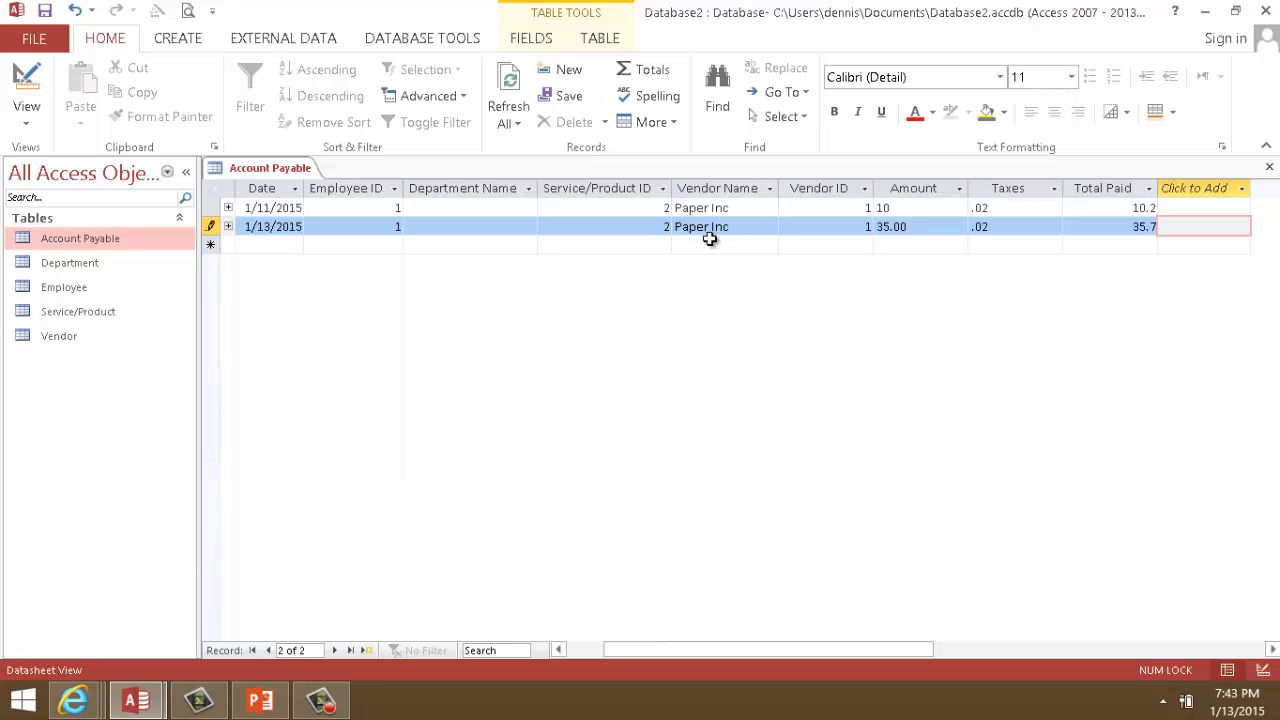
Check the Detail cleaning ID in Service/Product, then return to Account Payable's two Paper Inc records.
{"action": "double_click", "coordinate": [95, 311]}
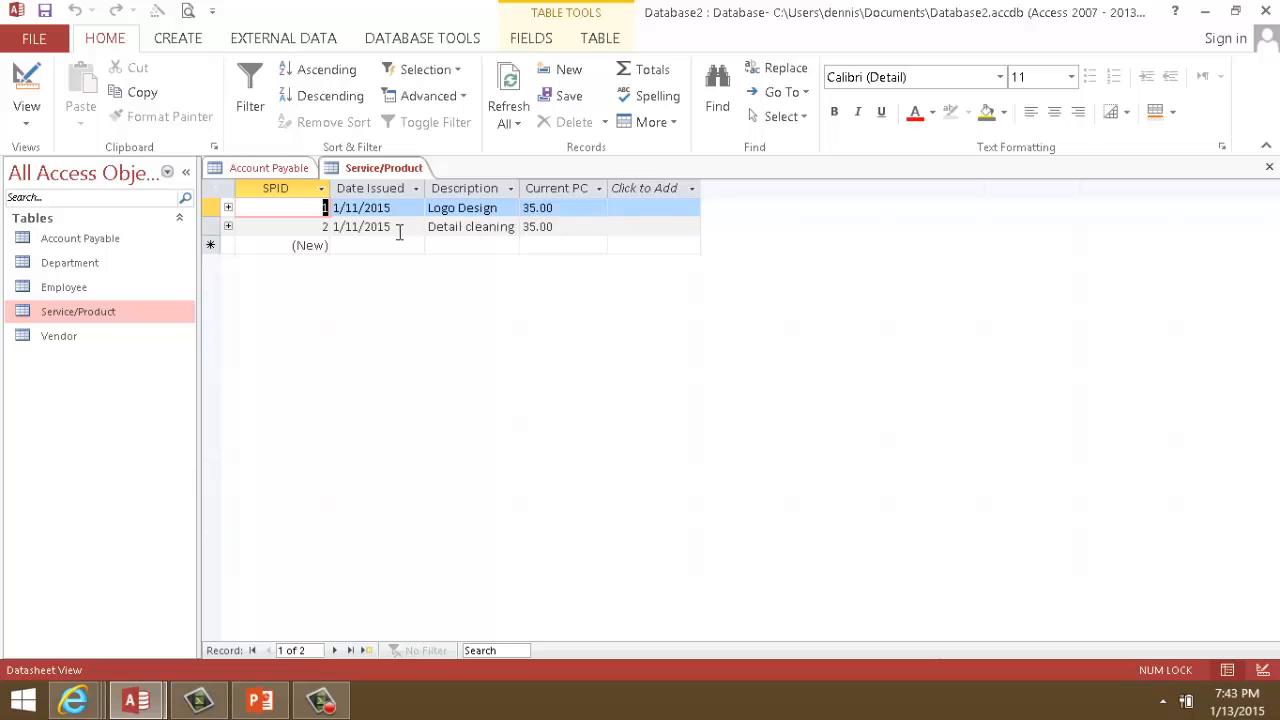
{"action": "left_click_drag", "start_coordinate": [319, 230], "coordinate": [356, 233]}
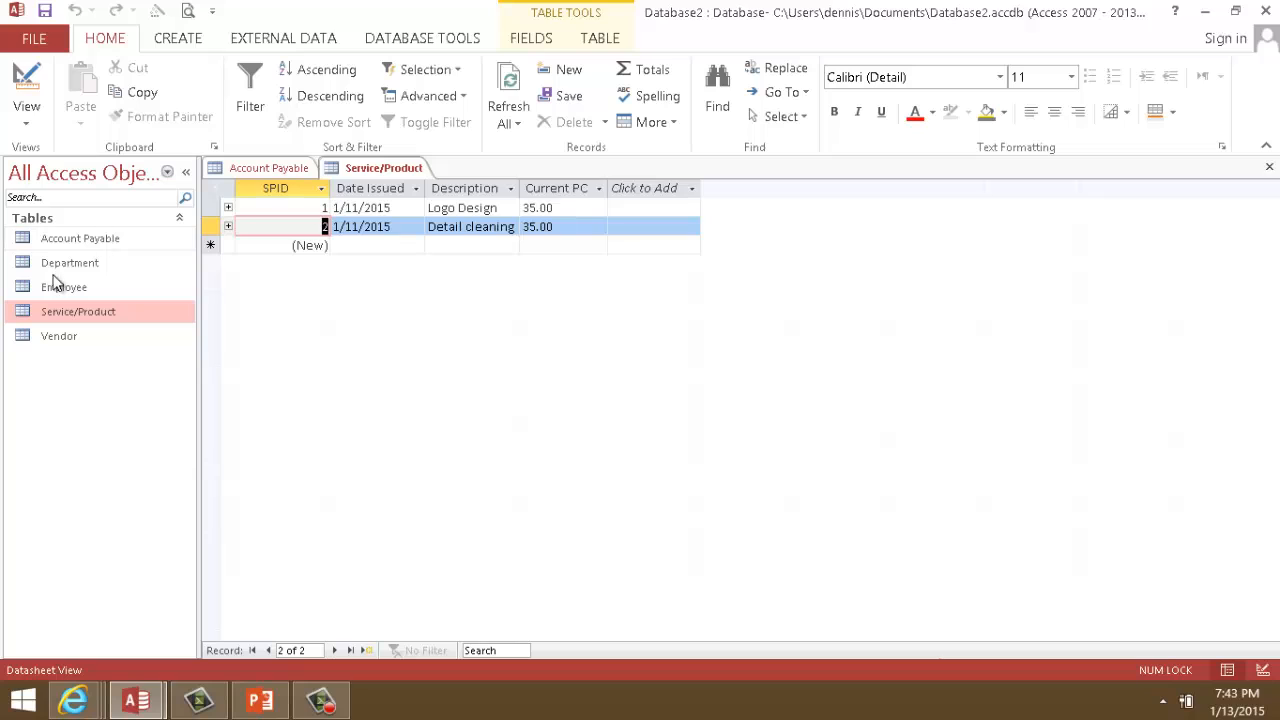
{"action": "double_click", "coordinate": [117, 240]}
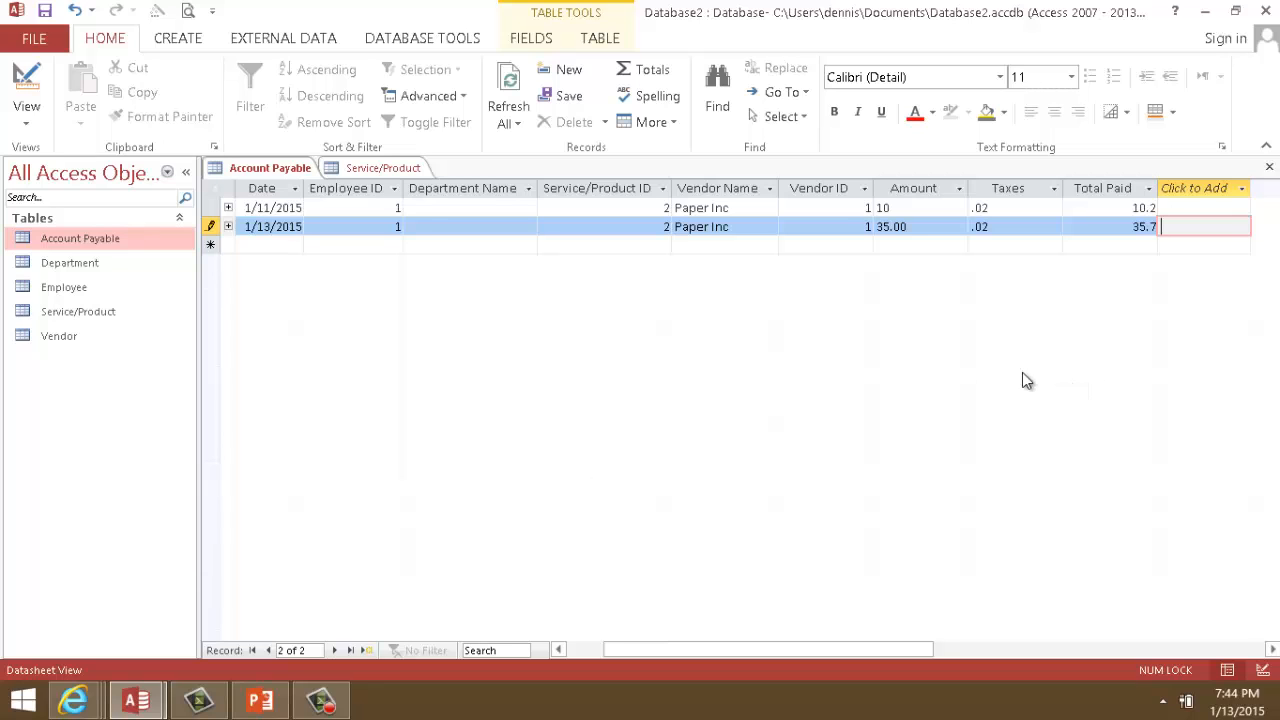
Switch to PowerPoint showing the "Puchases and Payments Process" diagram slide.
{"action": "left_click", "coordinate": [258, 700]}
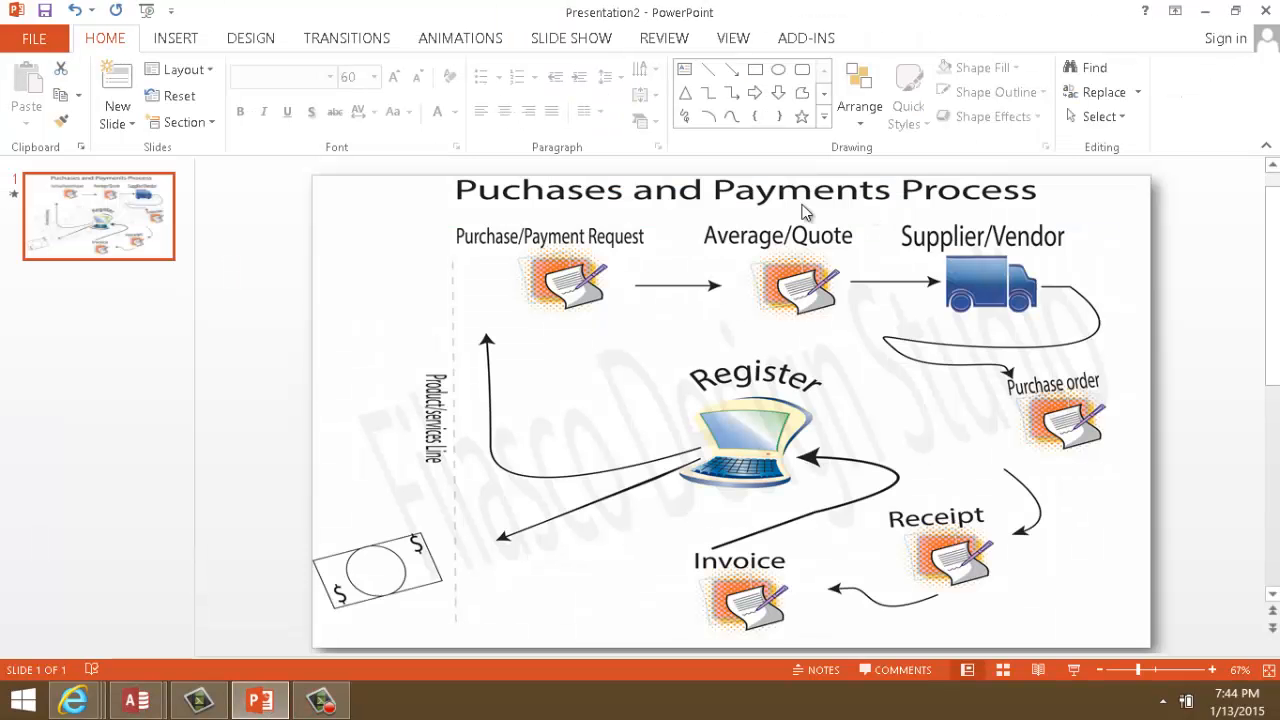
{"action": "left_click", "coordinate": [1275, 242]}
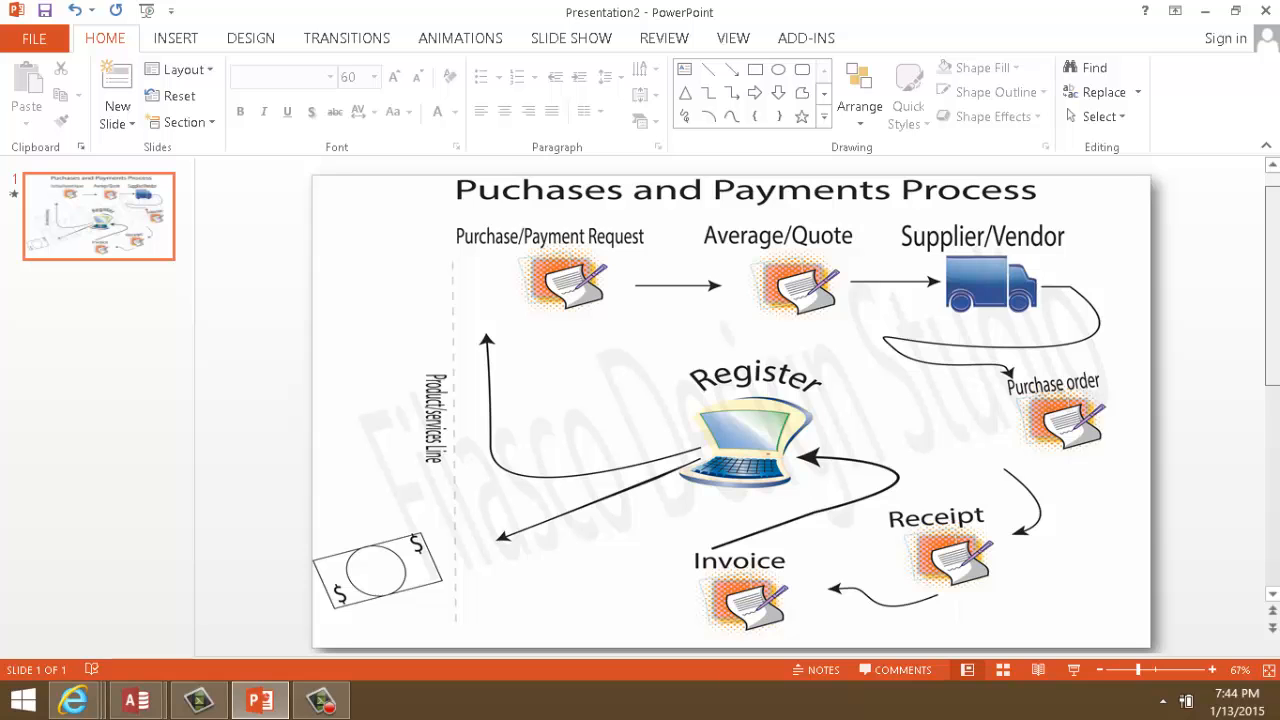
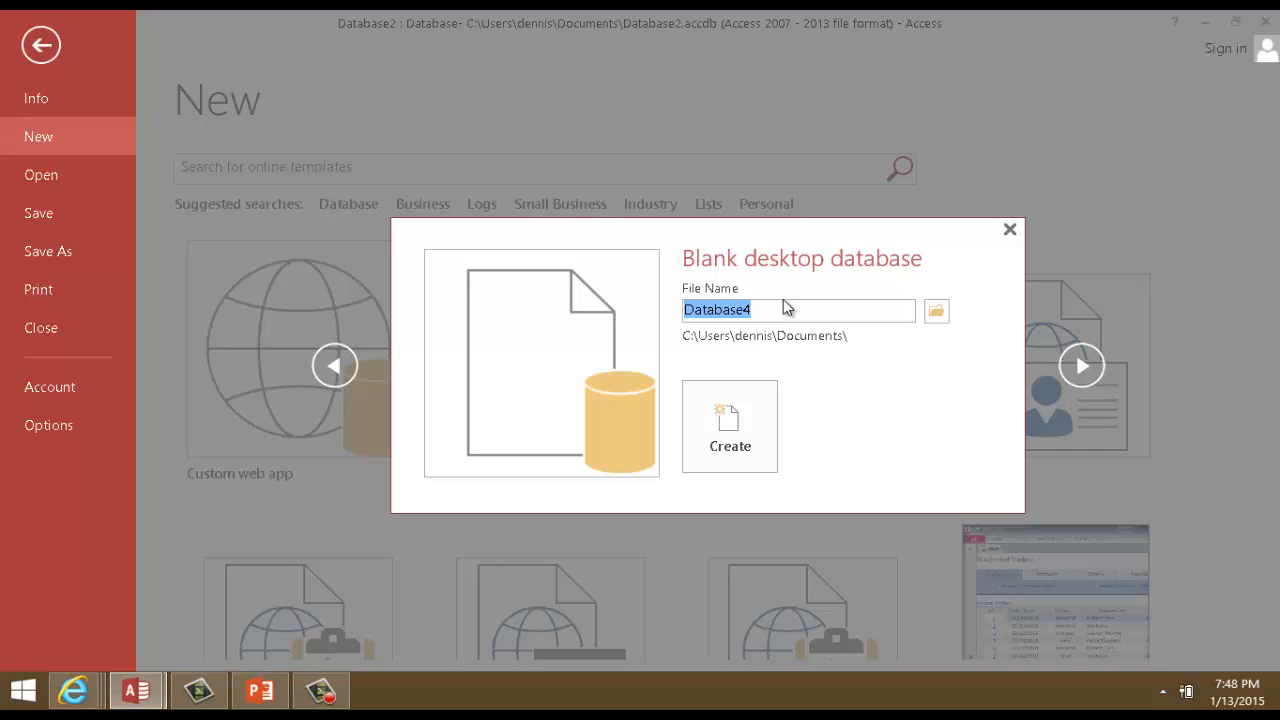
Name the blank desktop database 'Account Payables' and create it.
{"action": "type", "text": "Accounti"}
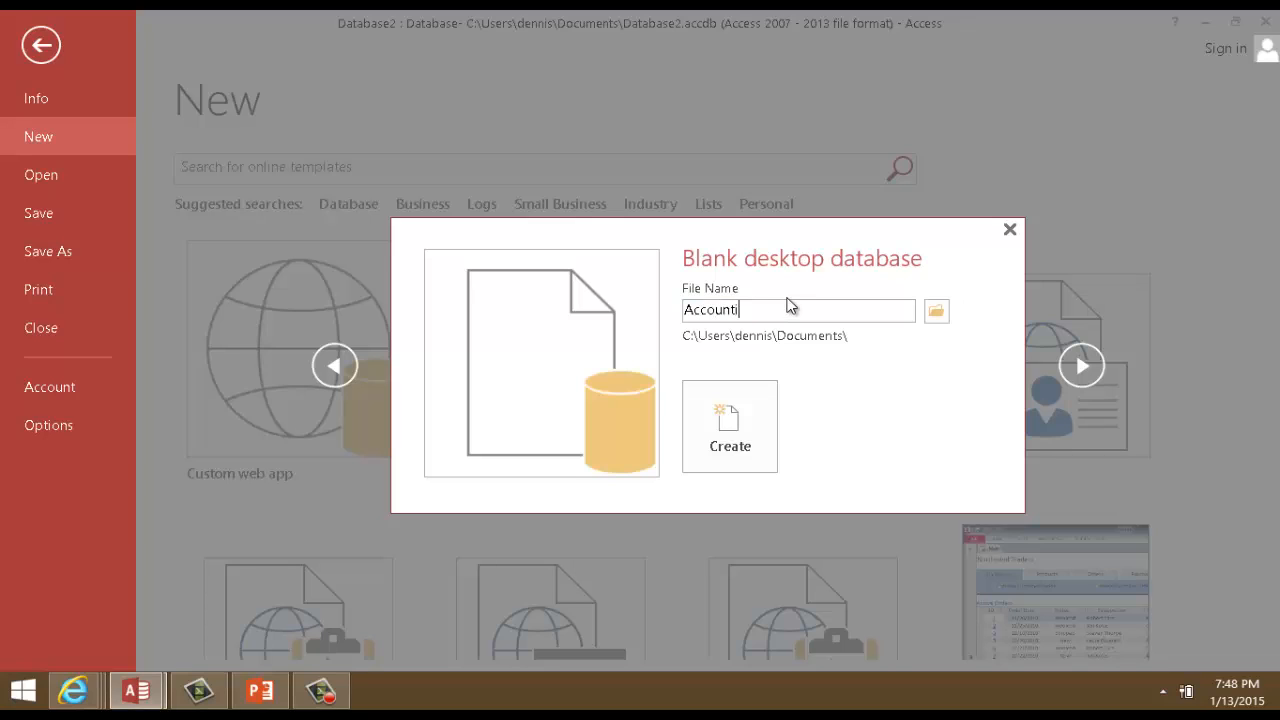
{"action": "key", "text": "BackSpace"}
{"action": "type", "text": "Payables"}
{"action": "left_click", "coordinate": [735, 430]}
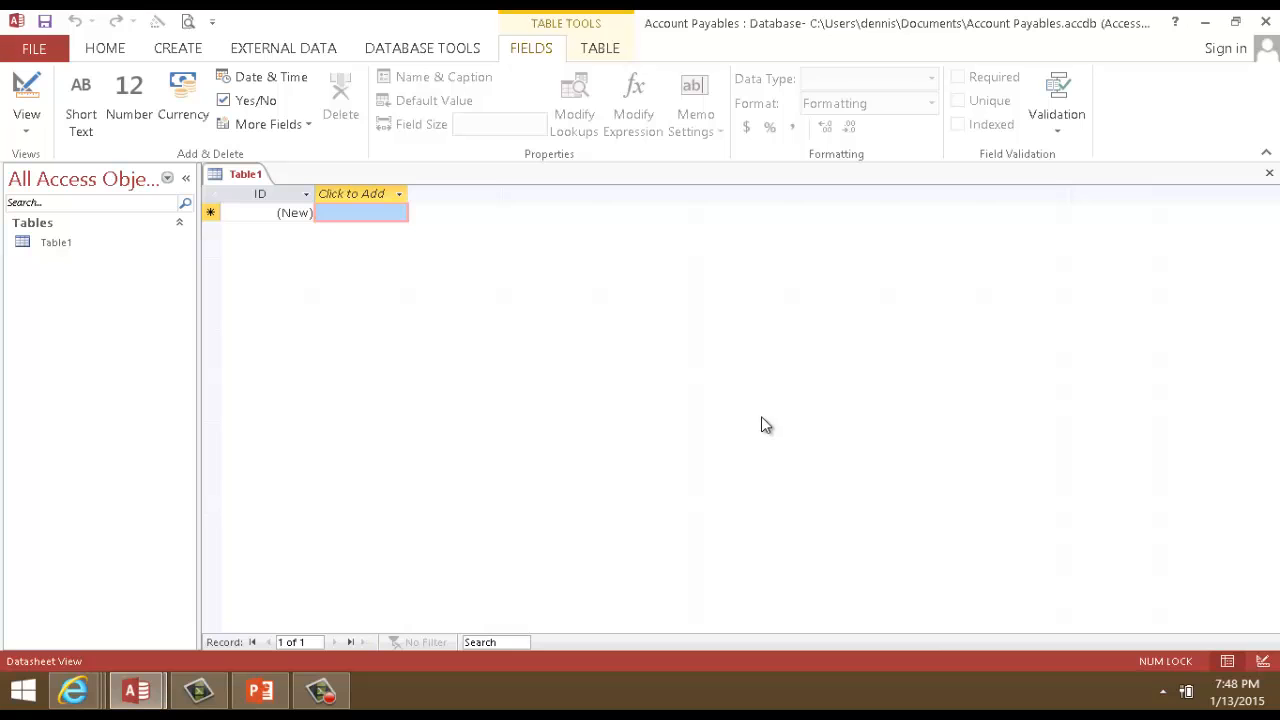
Close the Database3 database, saving the Customer table's layout changes.
{"action": "left_click", "coordinate": [1205, 28]}
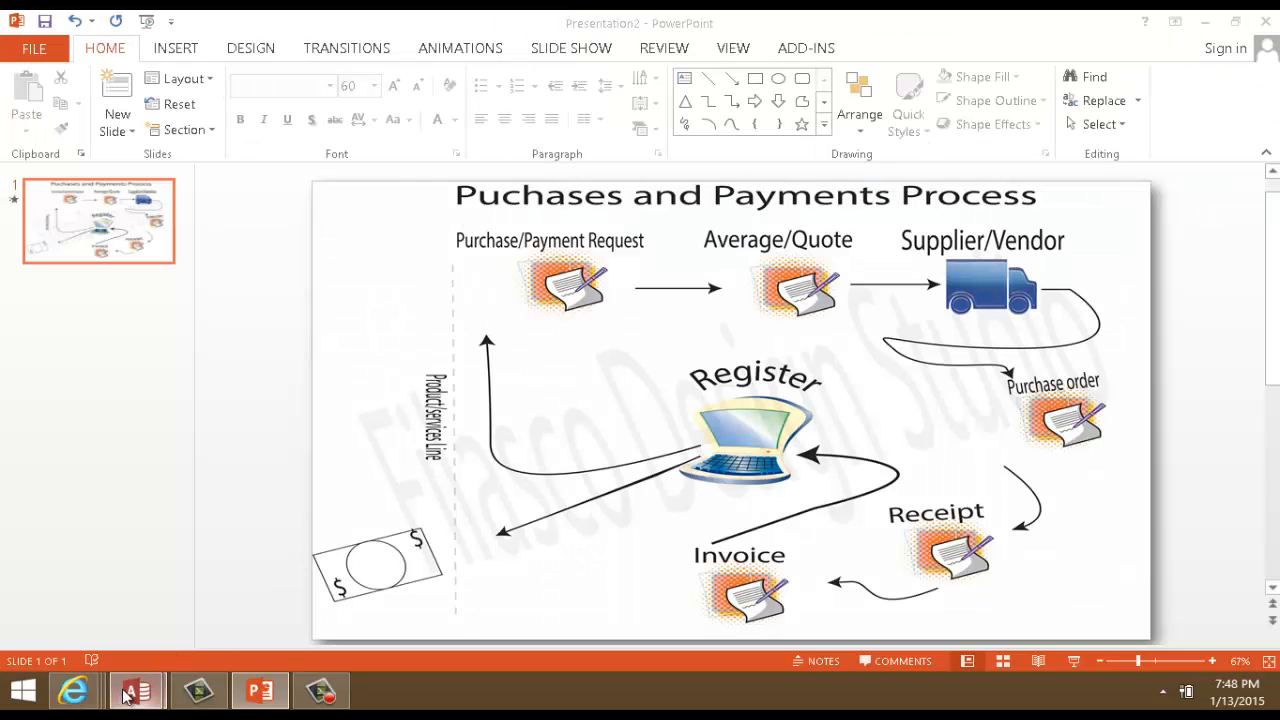
{"action": "mouse_move", "coordinate": [127, 695]}
{"action": "left_click", "coordinate": [137, 613]}
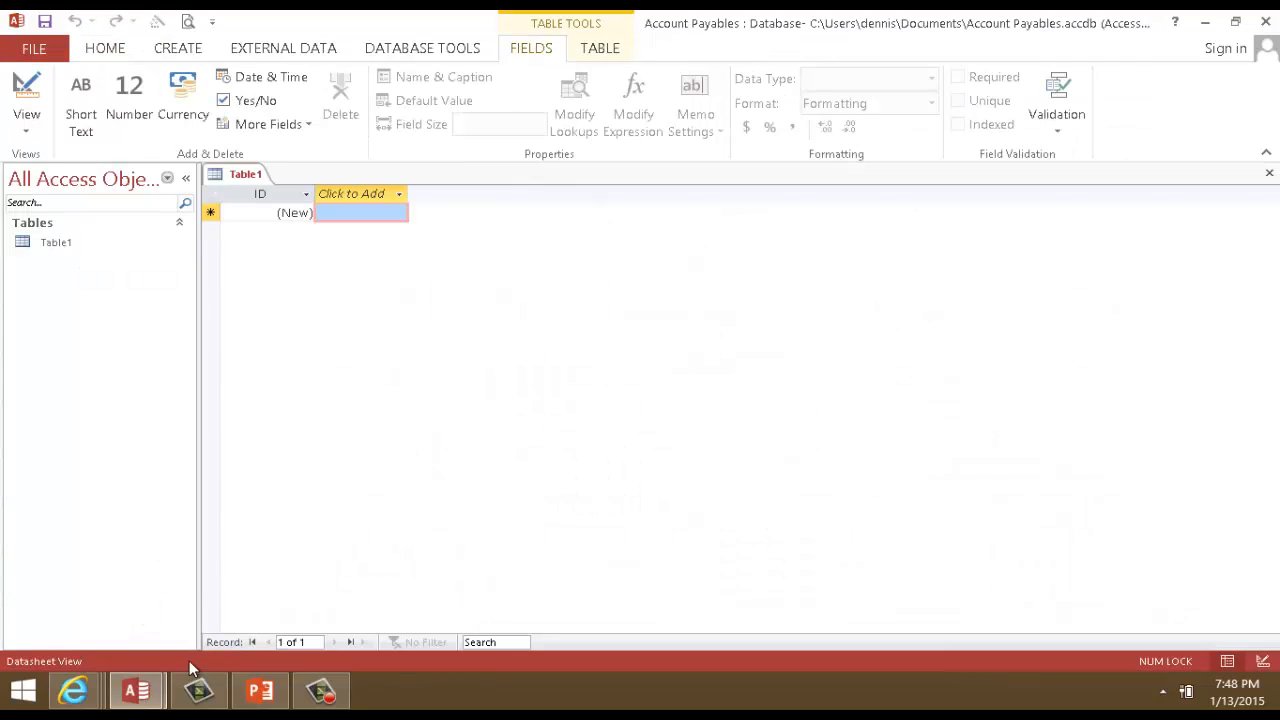
{"action": "left_click", "coordinate": [268, 618]}
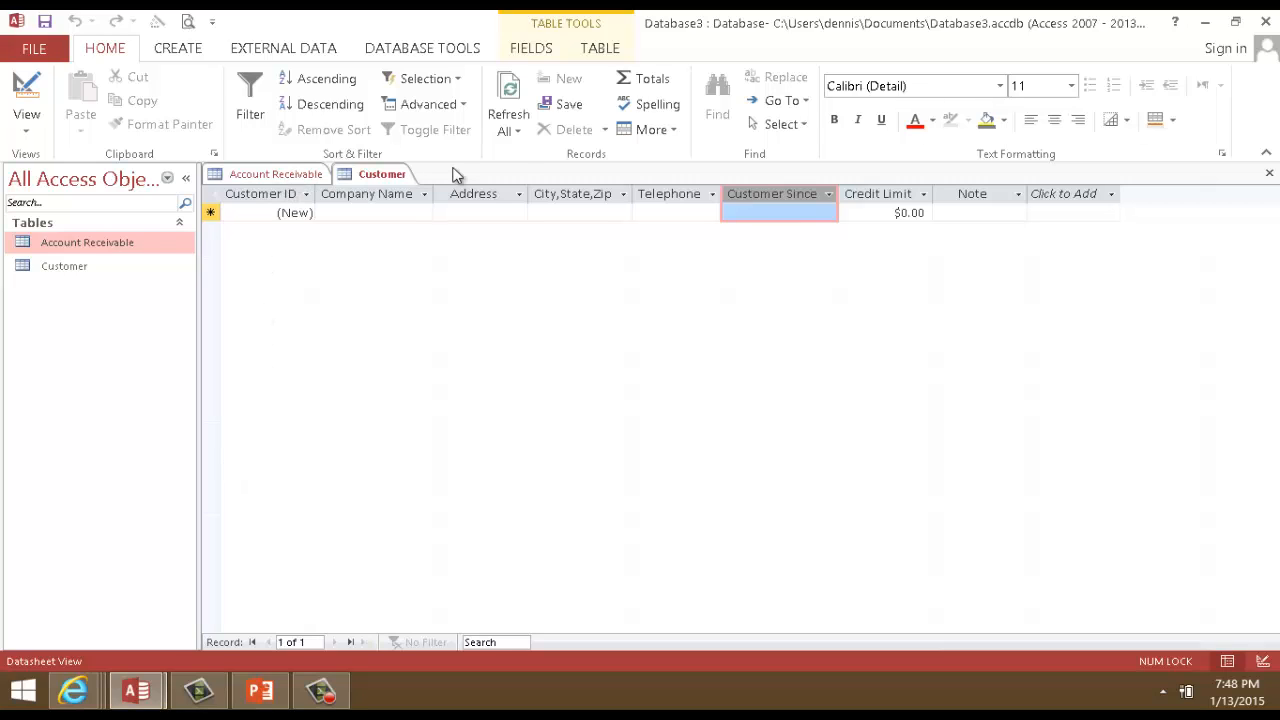
{"action": "left_click", "coordinate": [1266, 24]}
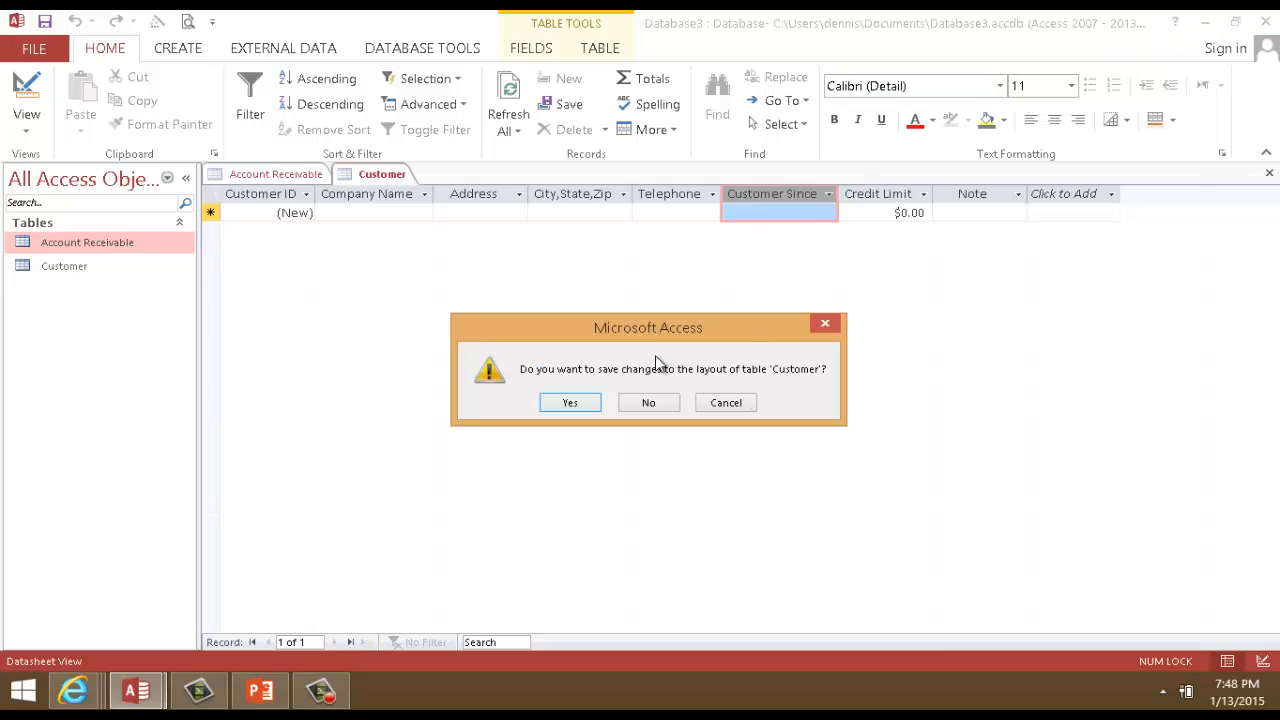
{"action": "left_click", "coordinate": [570, 402]}
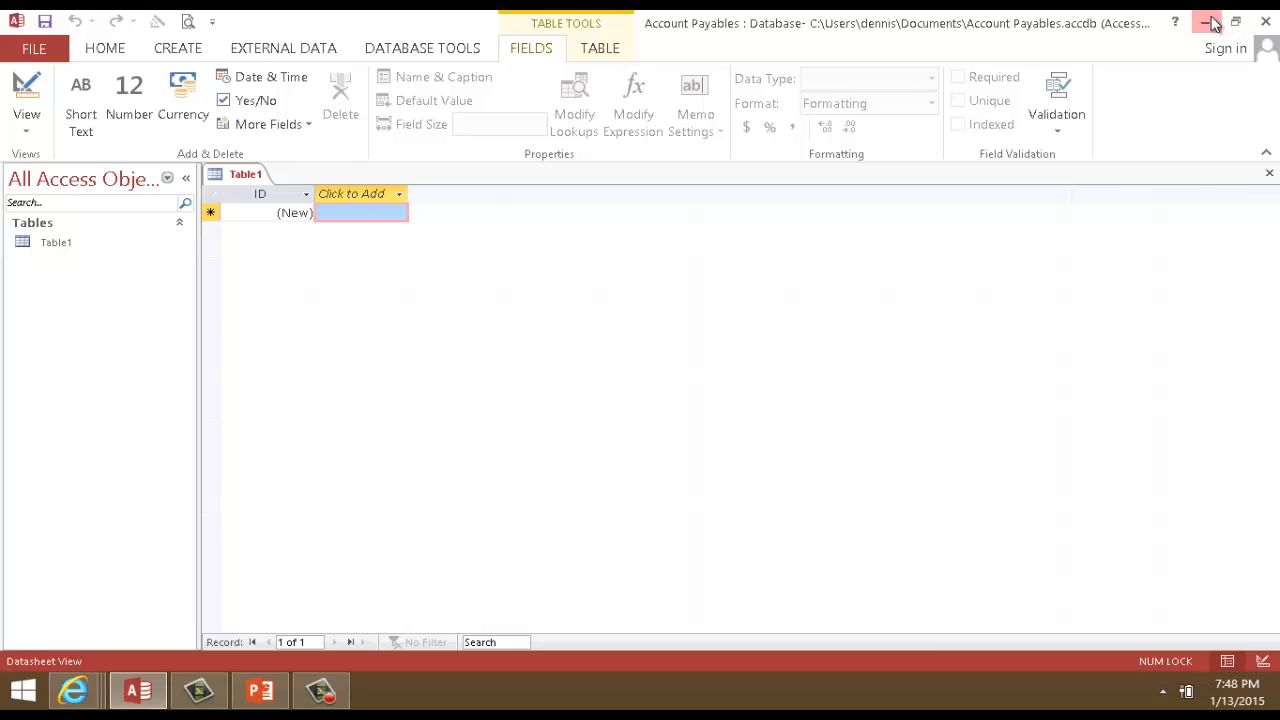
Minimize Access and bring up the PowerPoint process diagram slide.
{"action": "left_click", "coordinate": [1210, 24]}
{"action": "left_click", "coordinate": [1205, 22]}
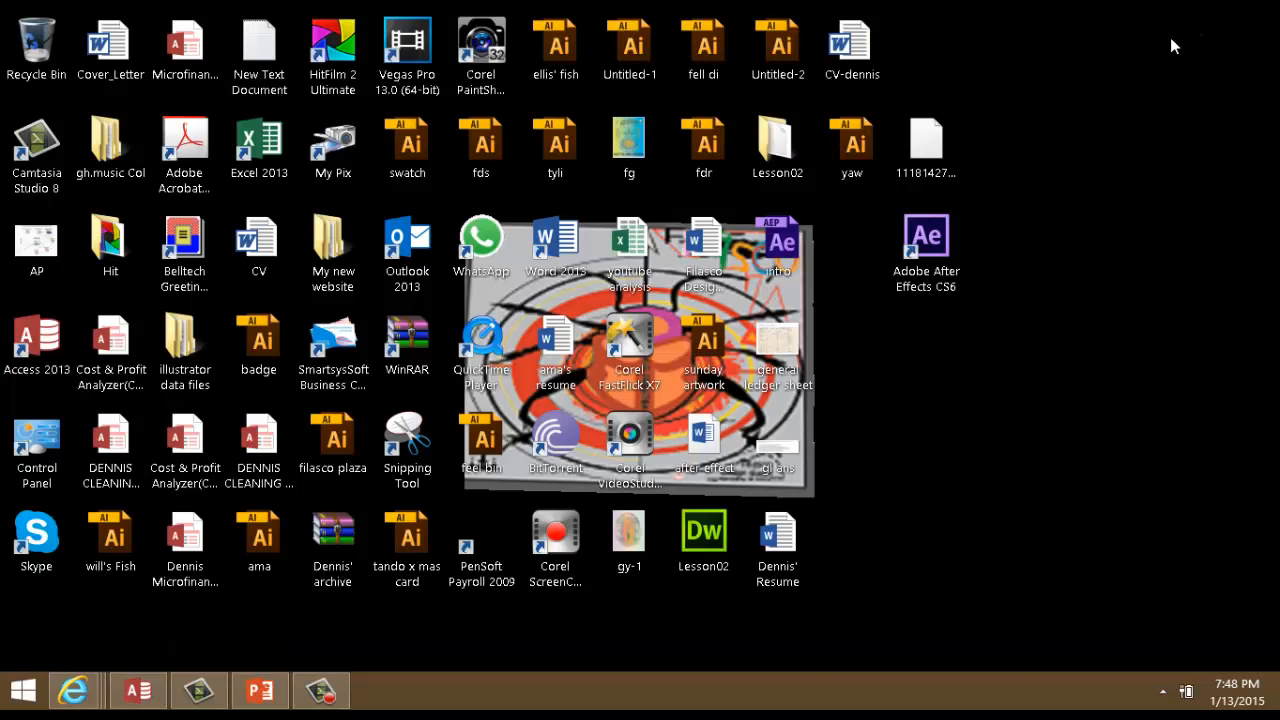
{"action": "left_click", "coordinate": [138, 692]}
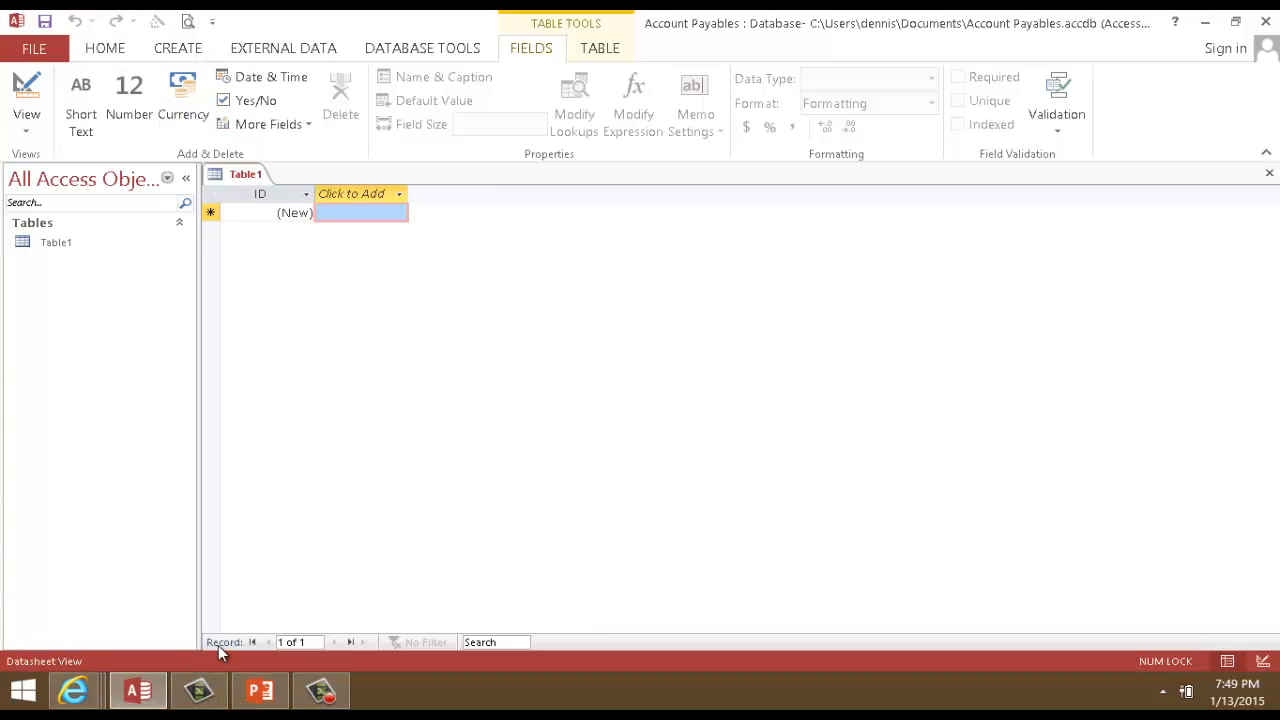
{"action": "left_click", "coordinate": [258, 692]}
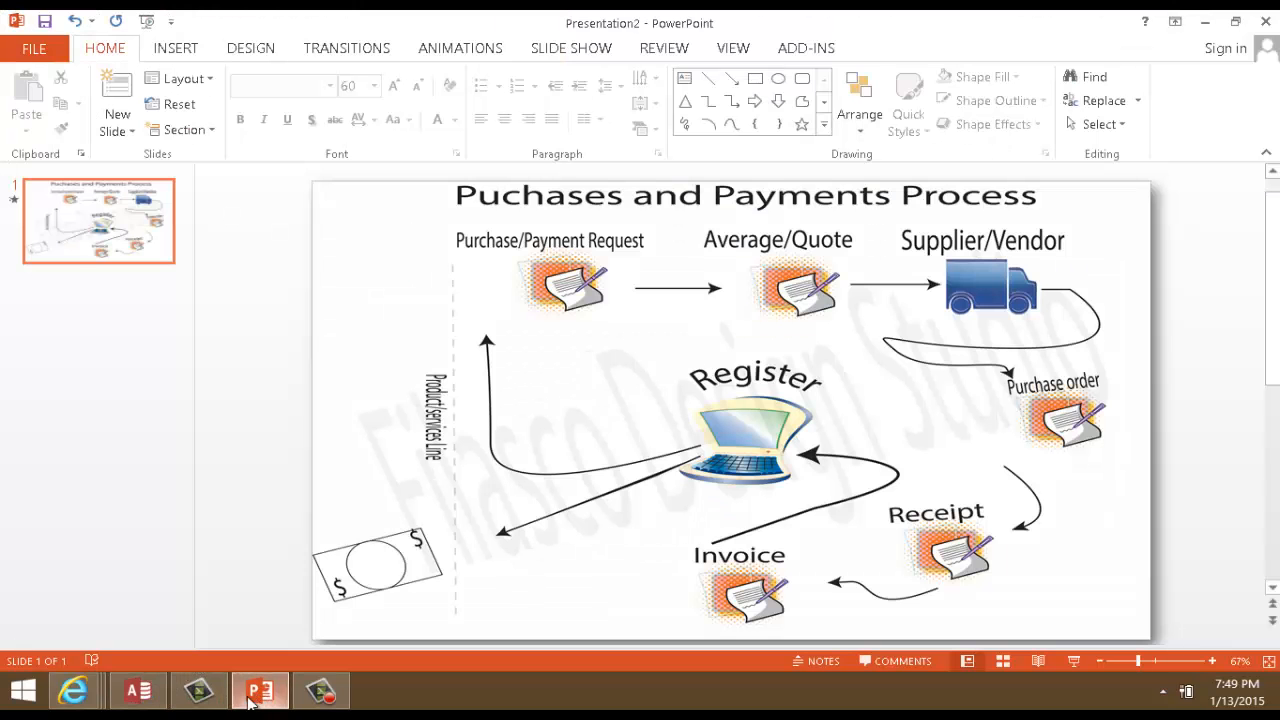
Bring the Account Payables database with its empty Table1 back in front of PowerPoint.
{"action": "left_click", "coordinate": [144, 700]}
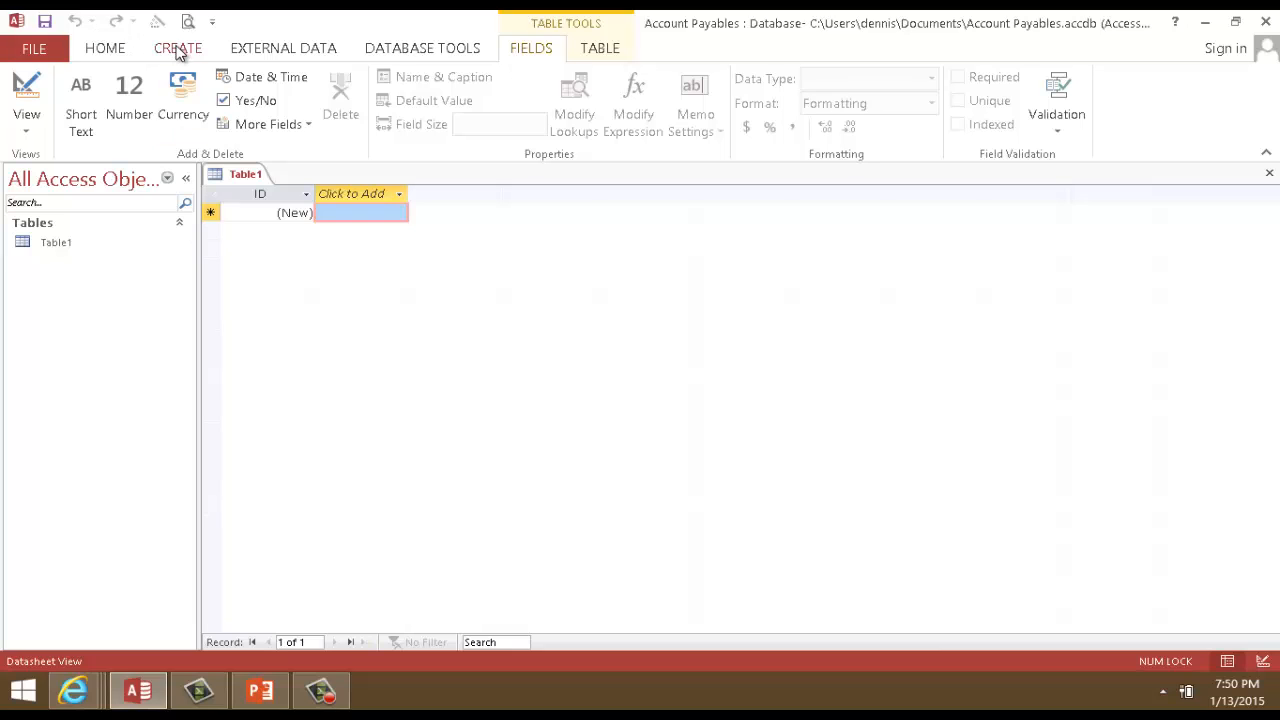
Save Table1 as 'Employee' by switching it to Design view.
{"action": "left_click", "coordinate": [24, 96]}
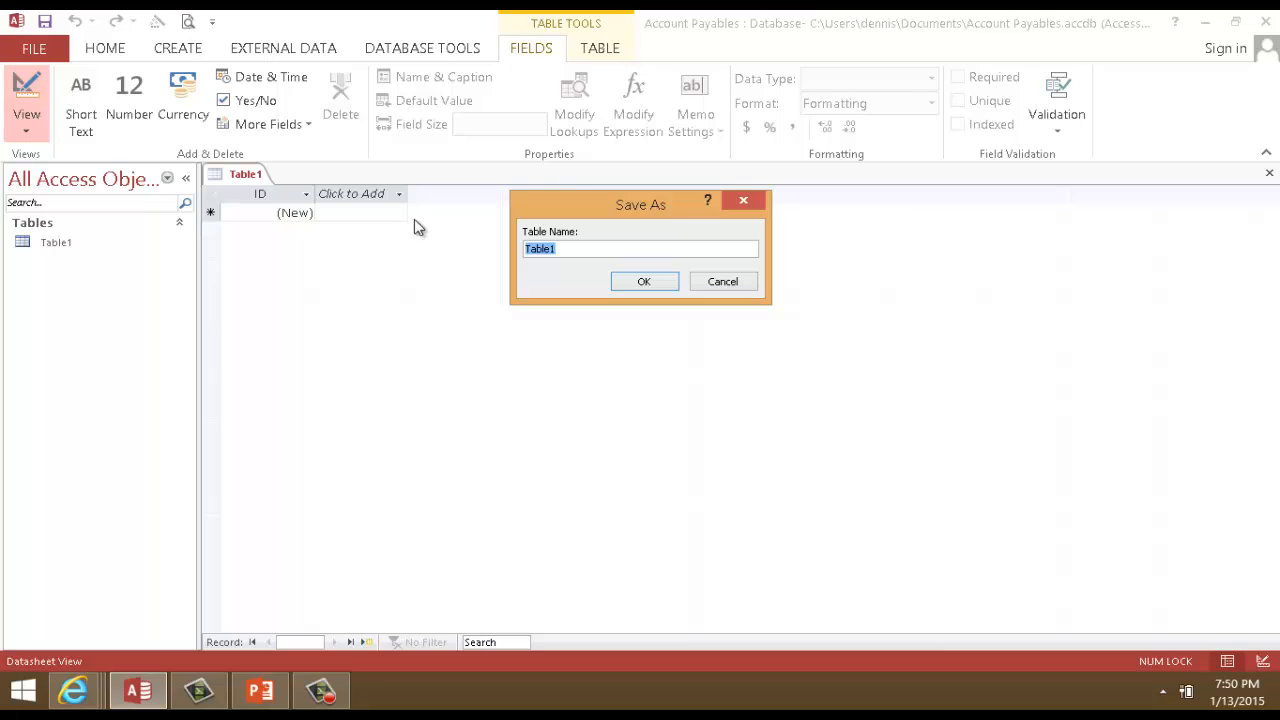
{"action": "type", "text": "Employee"}
{"action": "key", "text": "Return"}
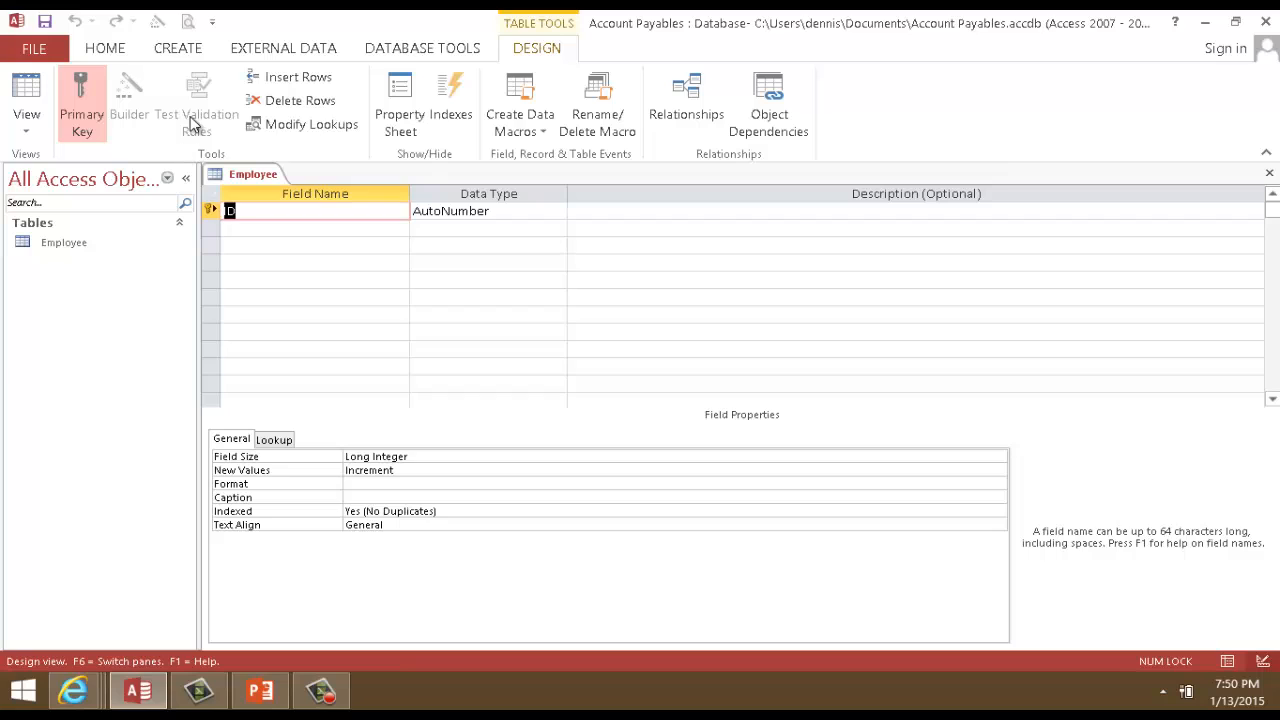
Create a new table and save it as 'Vendor' in Design view.
{"action": "left_click", "coordinate": [190, 52]}
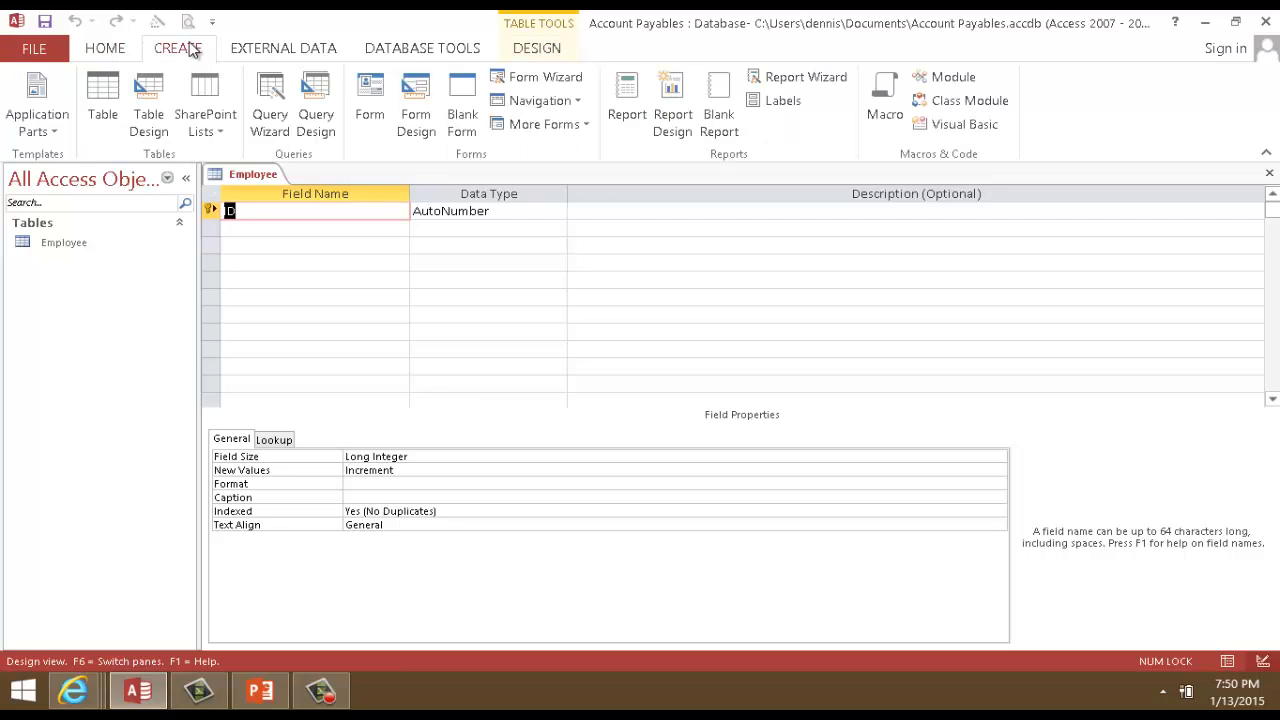
{"action": "left_click", "coordinate": [108, 84]}
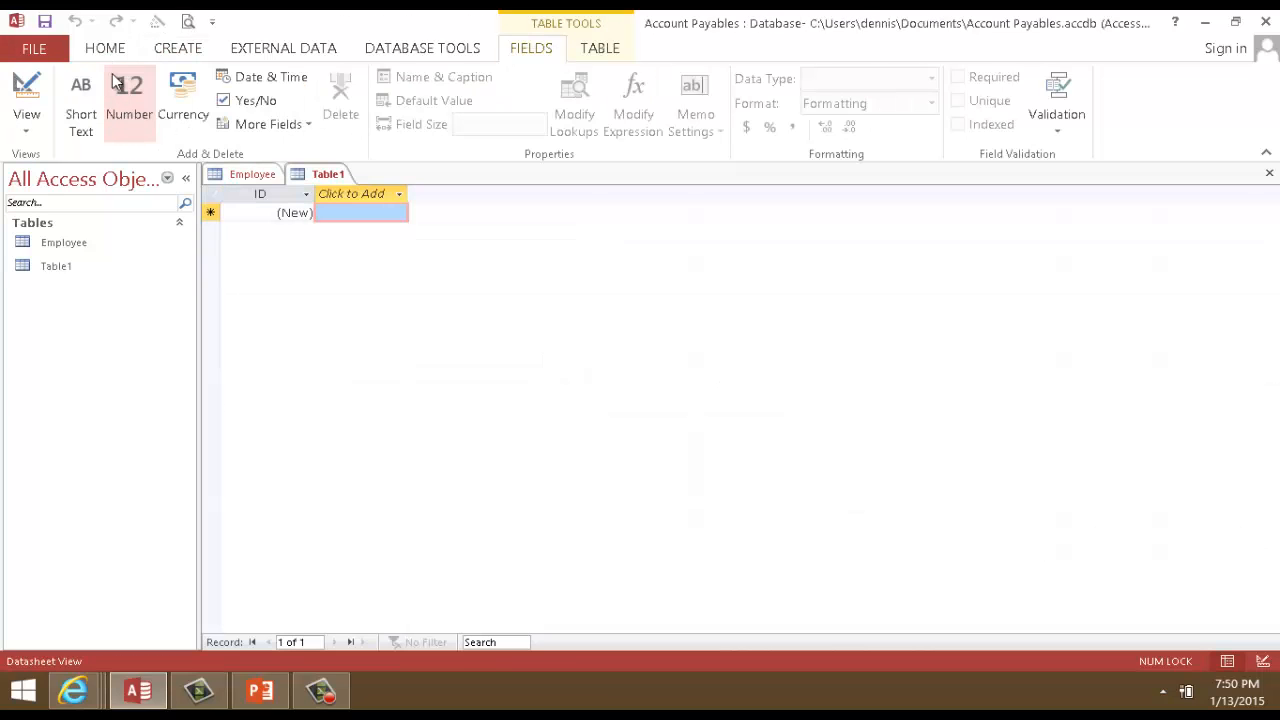
{"action": "left_click", "coordinate": [27, 90]}
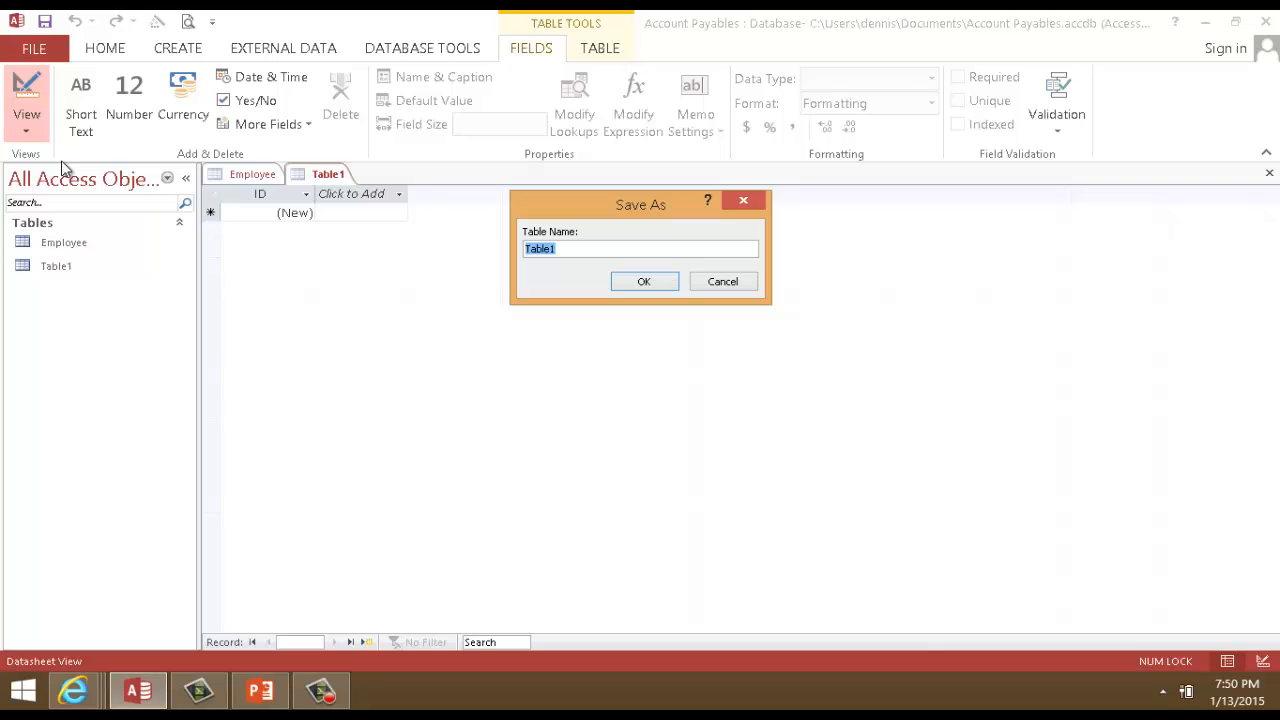
{"action": "type", "text": "Vendor"}
{"action": "key", "text": "Return"}
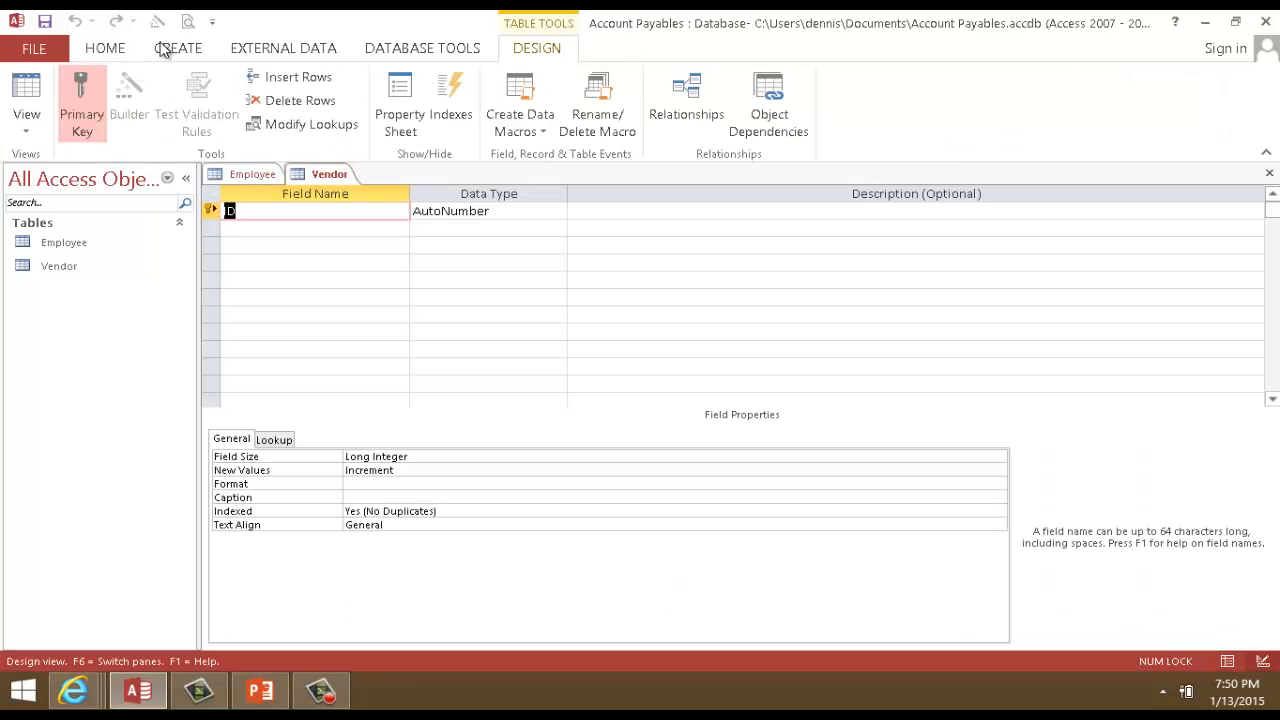
Create another table and save it as 'Services/Product' in Design view.
{"action": "left_click", "coordinate": [157, 55]}
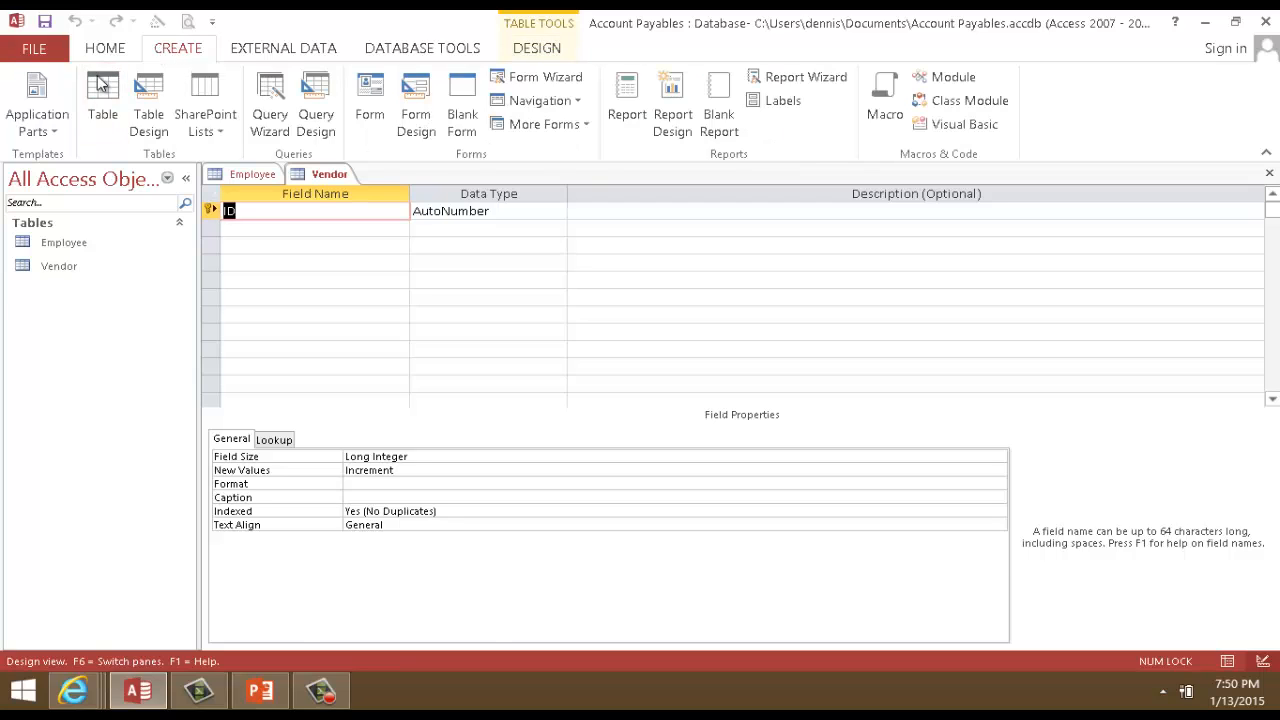
{"action": "left_click", "coordinate": [101, 93]}
{"action": "left_click", "coordinate": [24, 100]}
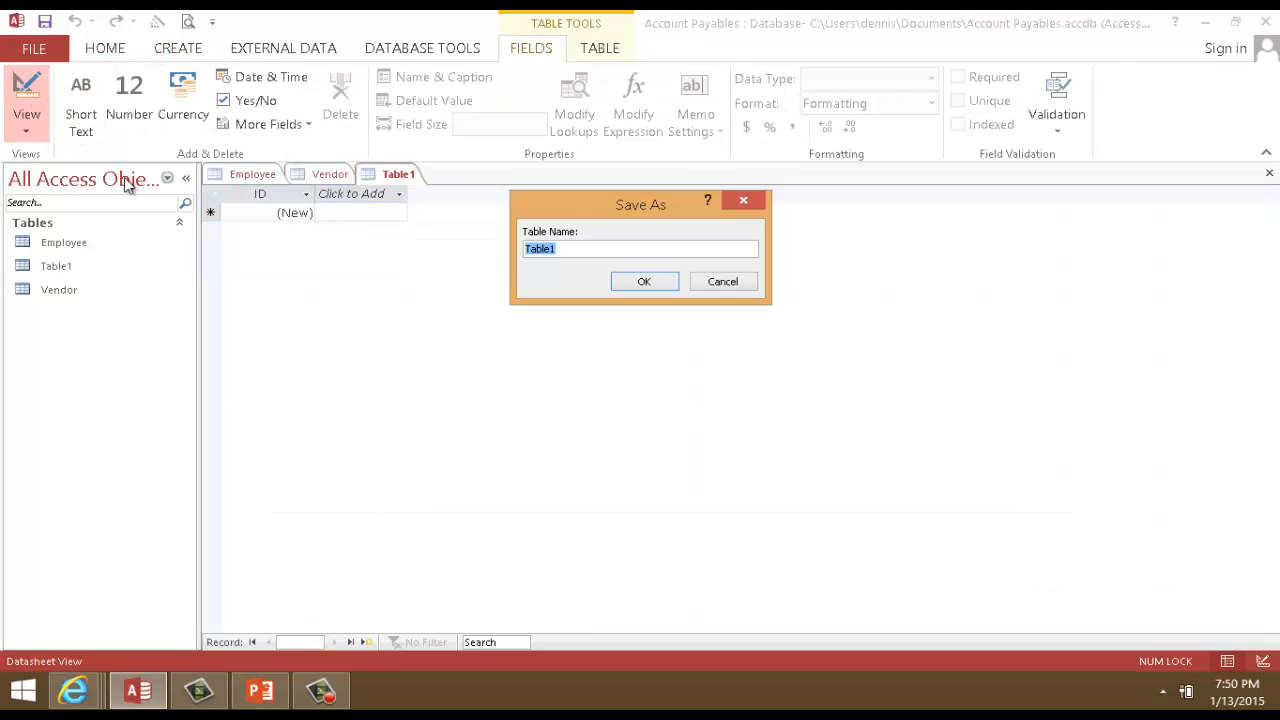
{"action": "type", "text": "Services/Product"}
{"action": "key", "text": "Return"}
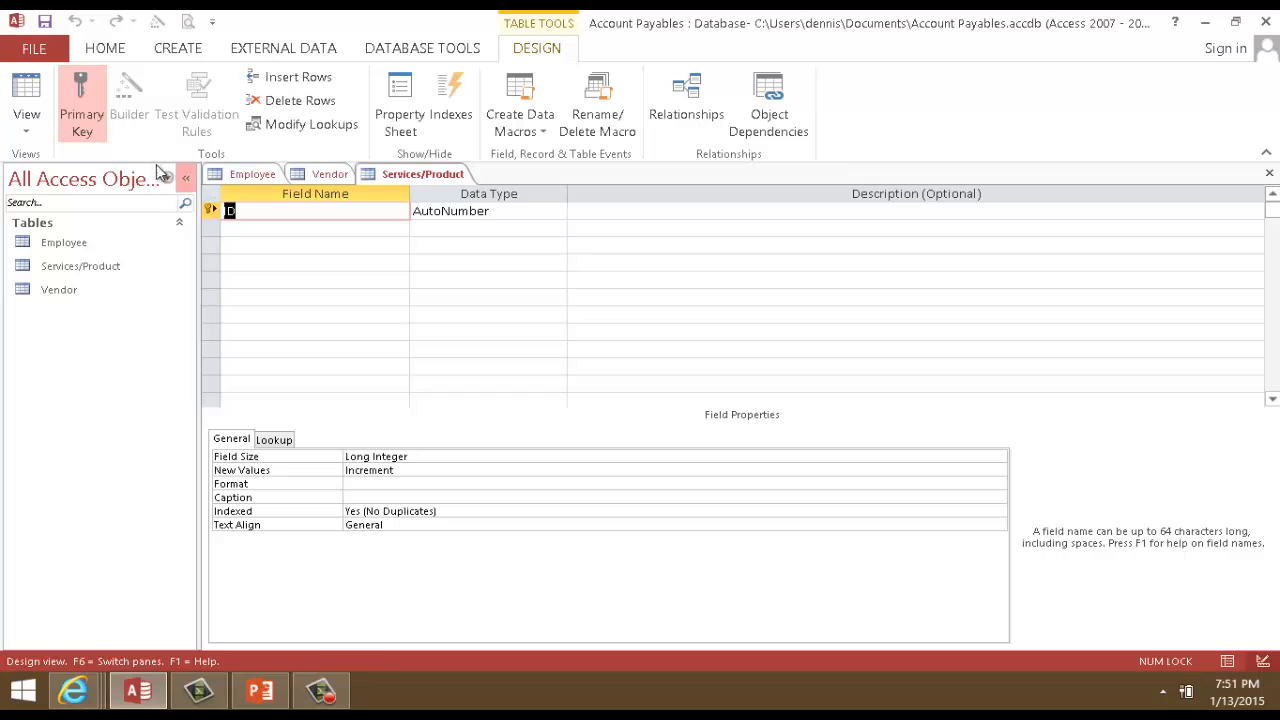
Create a new table saved as 'Department', toggling it between Datasheet and Design view.
{"action": "left_click", "coordinate": [175, 50]}
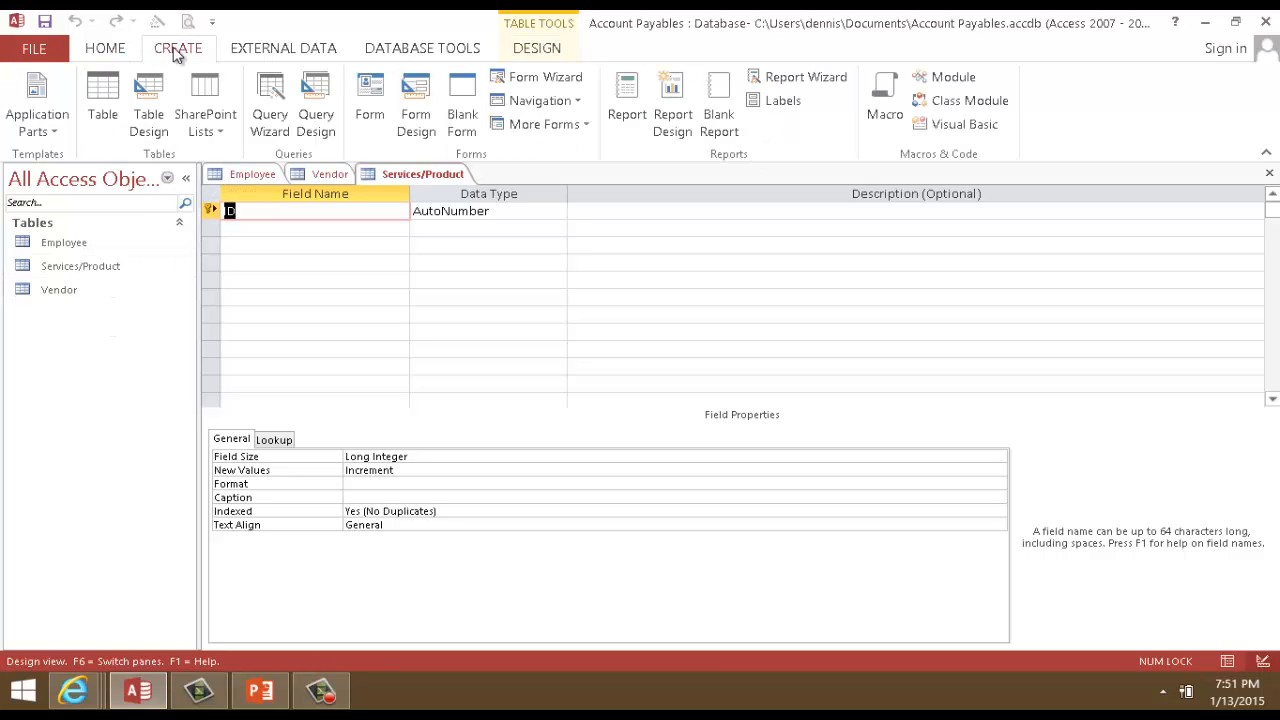
{"action": "left_click", "coordinate": [110, 93]}
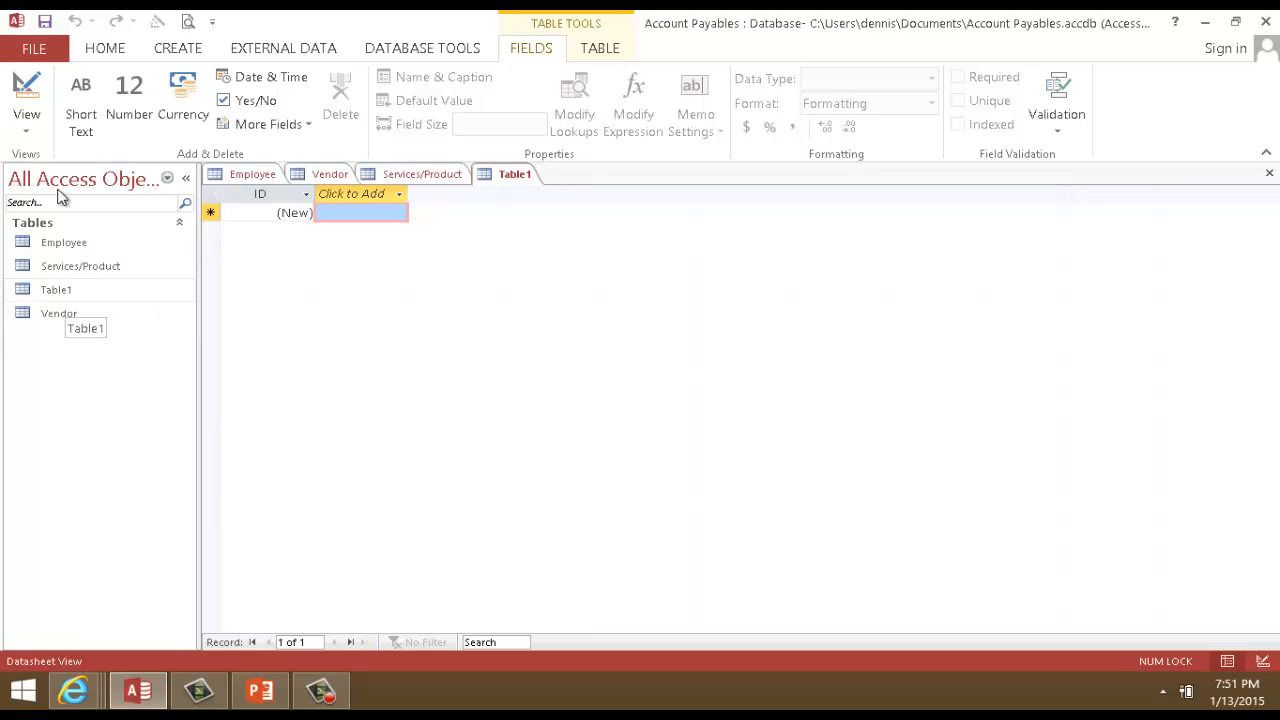
{"action": "left_click", "coordinate": [26, 98]}
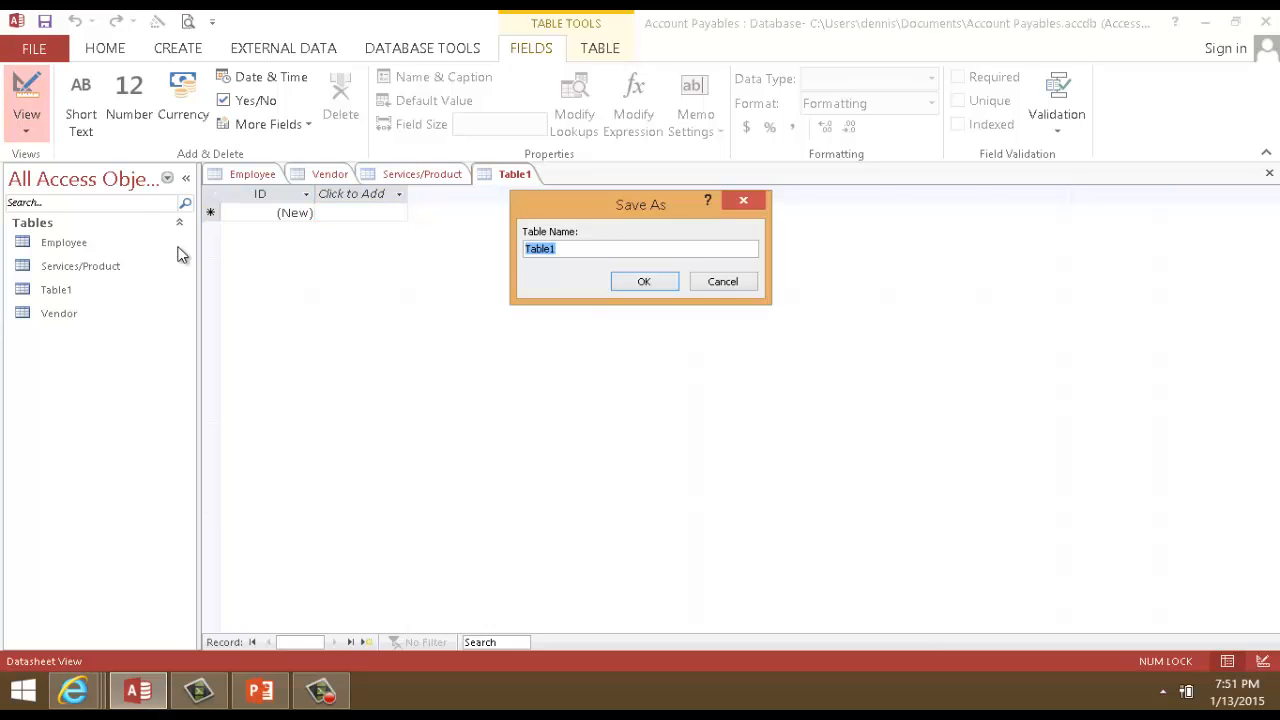
{"action": "type", "text": "Department"}
{"action": "key", "text": "Return"}
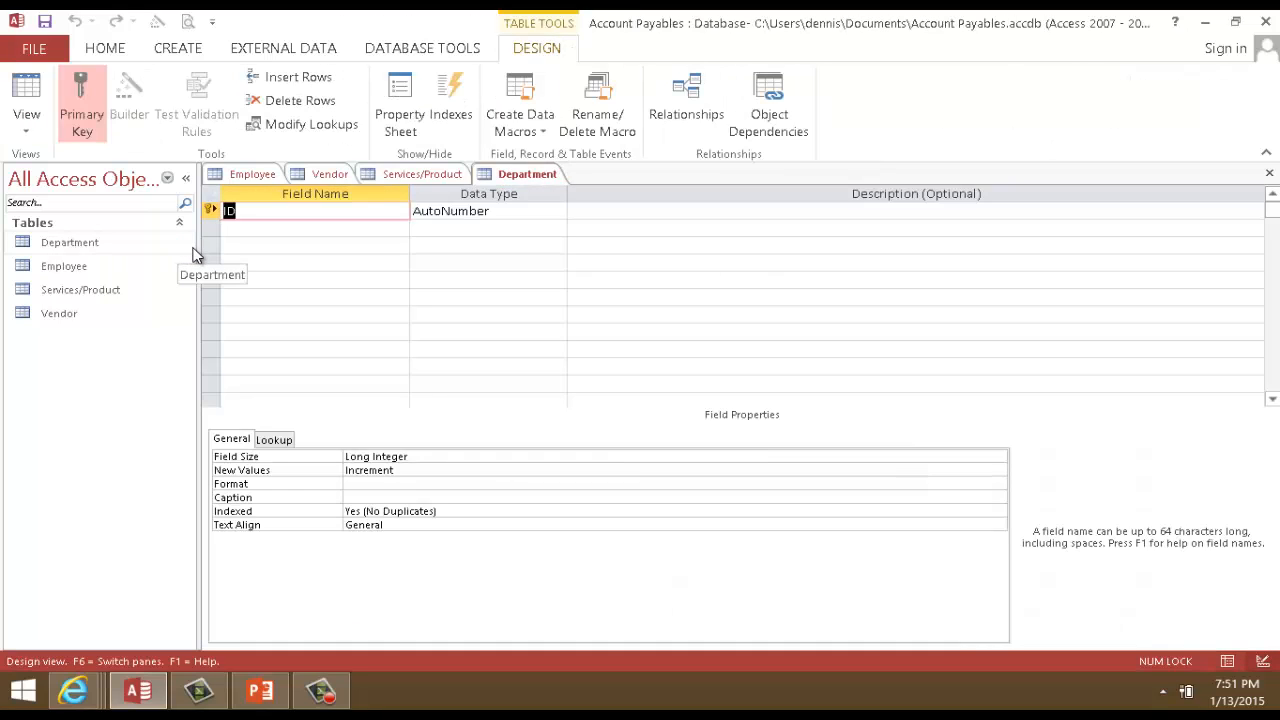
{"action": "left_click", "coordinate": [170, 50]}
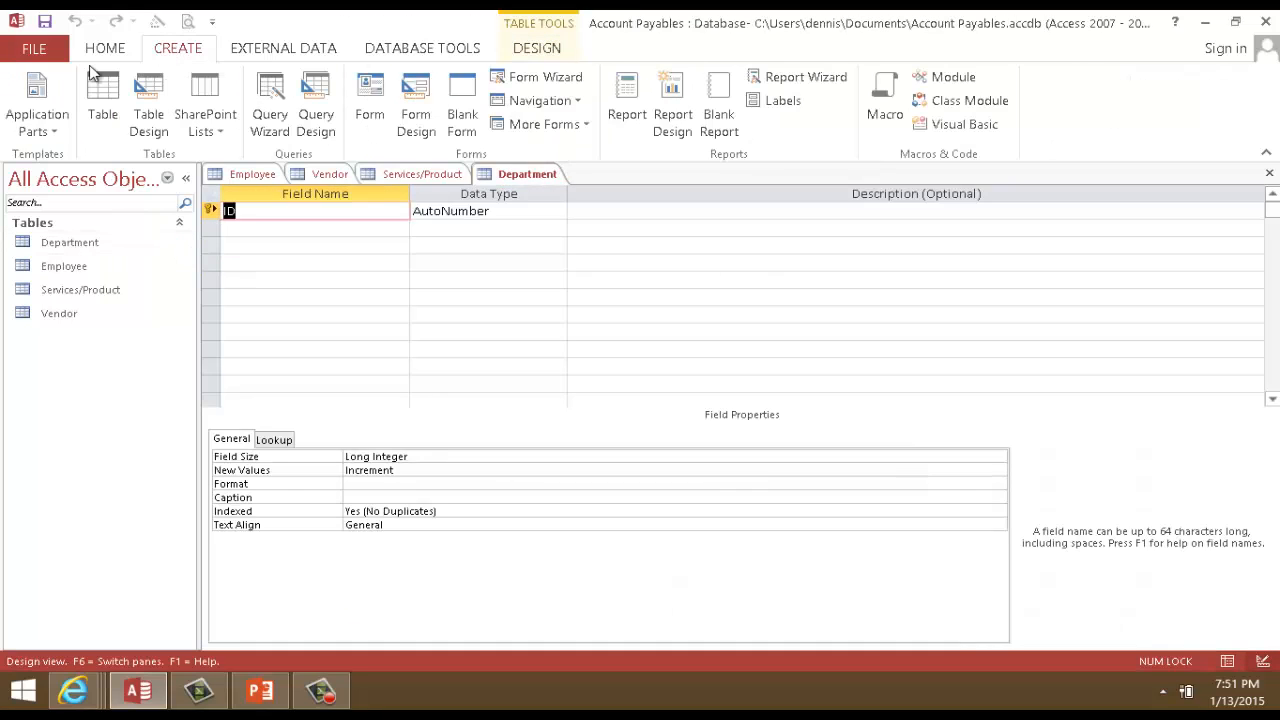
{"action": "left_click", "coordinate": [105, 50]}
{"action": "left_click", "coordinate": [27, 90]}
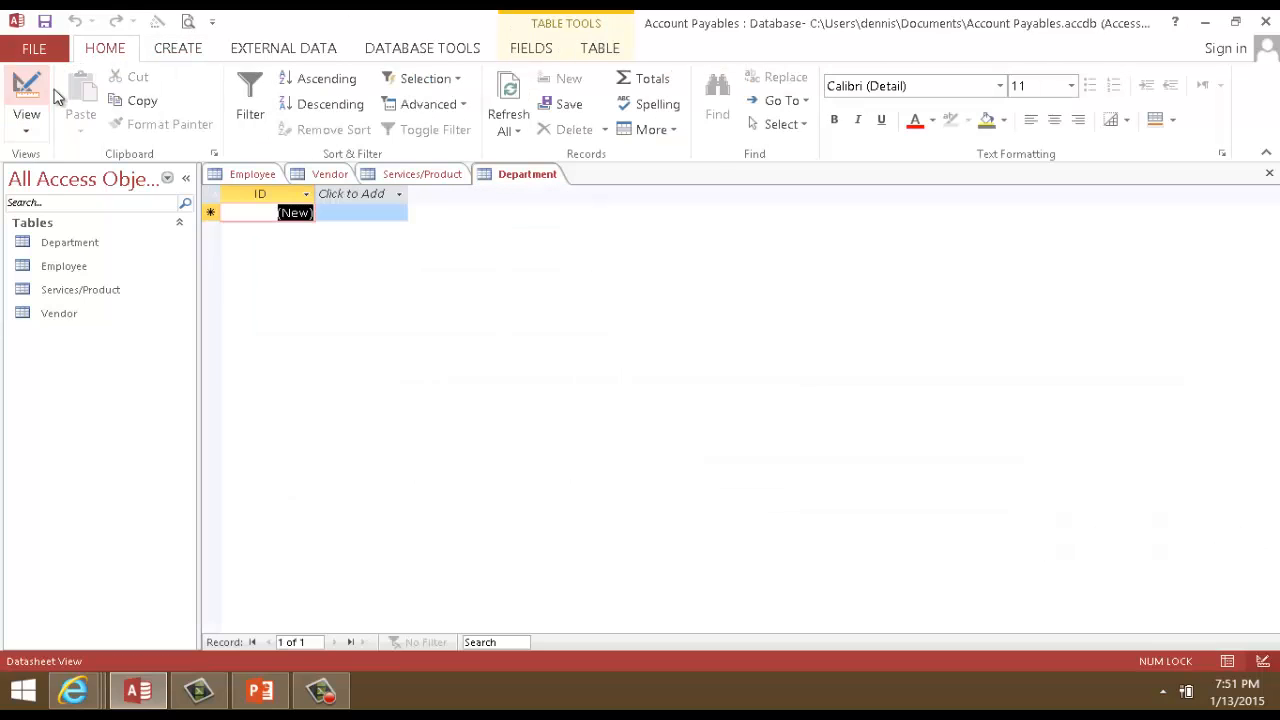
{"action": "left_click", "coordinate": [30, 95]}
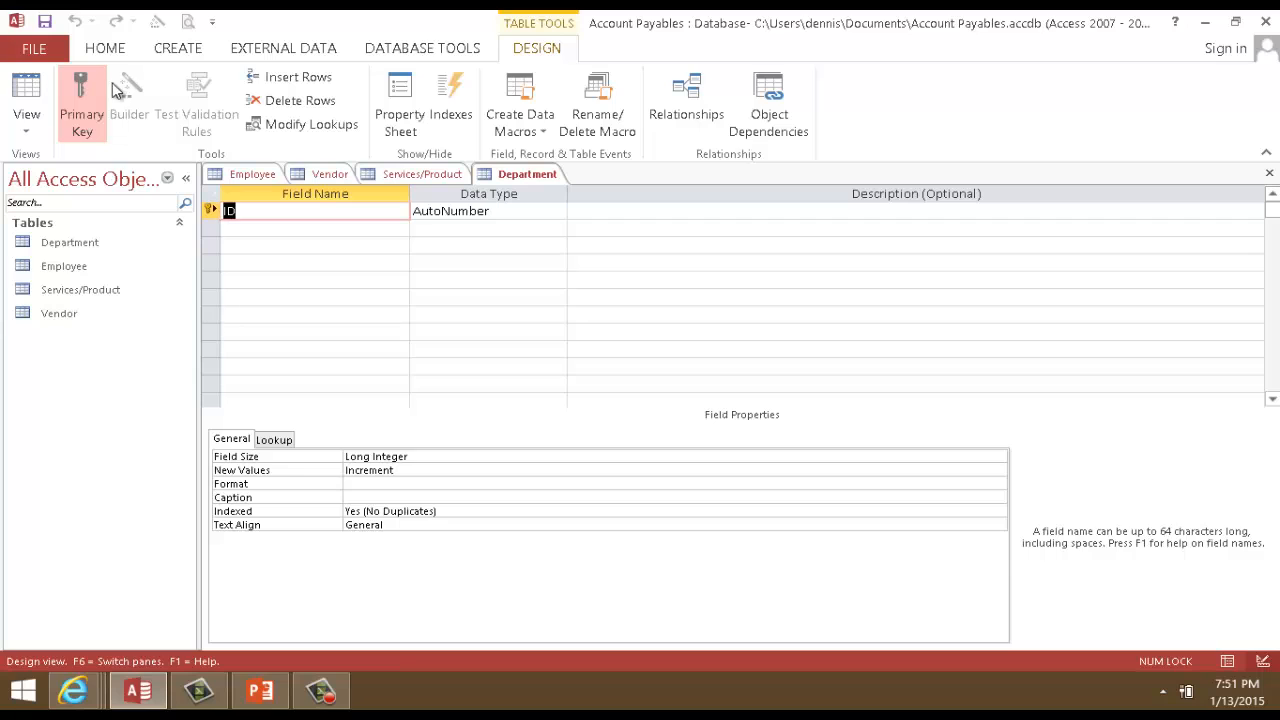
Create a new table saved as 'Account Payable' in Design view.
{"action": "left_click", "coordinate": [178, 50]}
{"action": "left_click", "coordinate": [103, 90]}
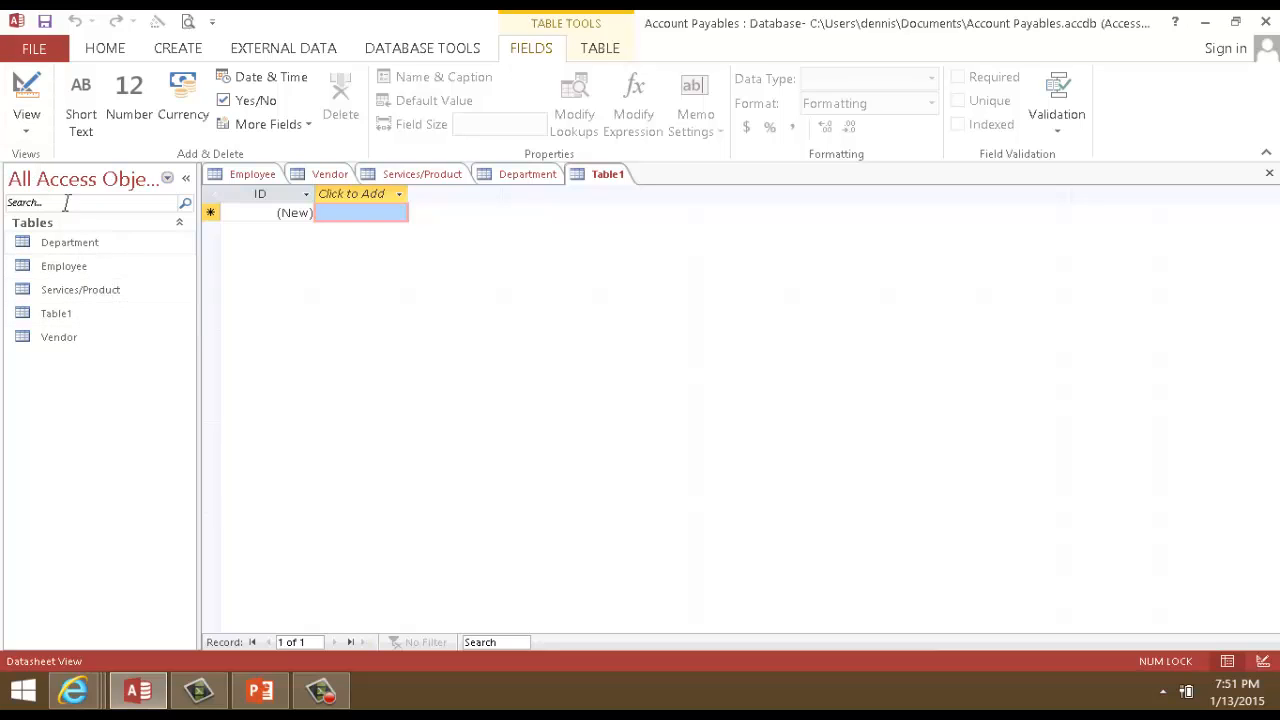
{"action": "left_click", "coordinate": [25, 95]}
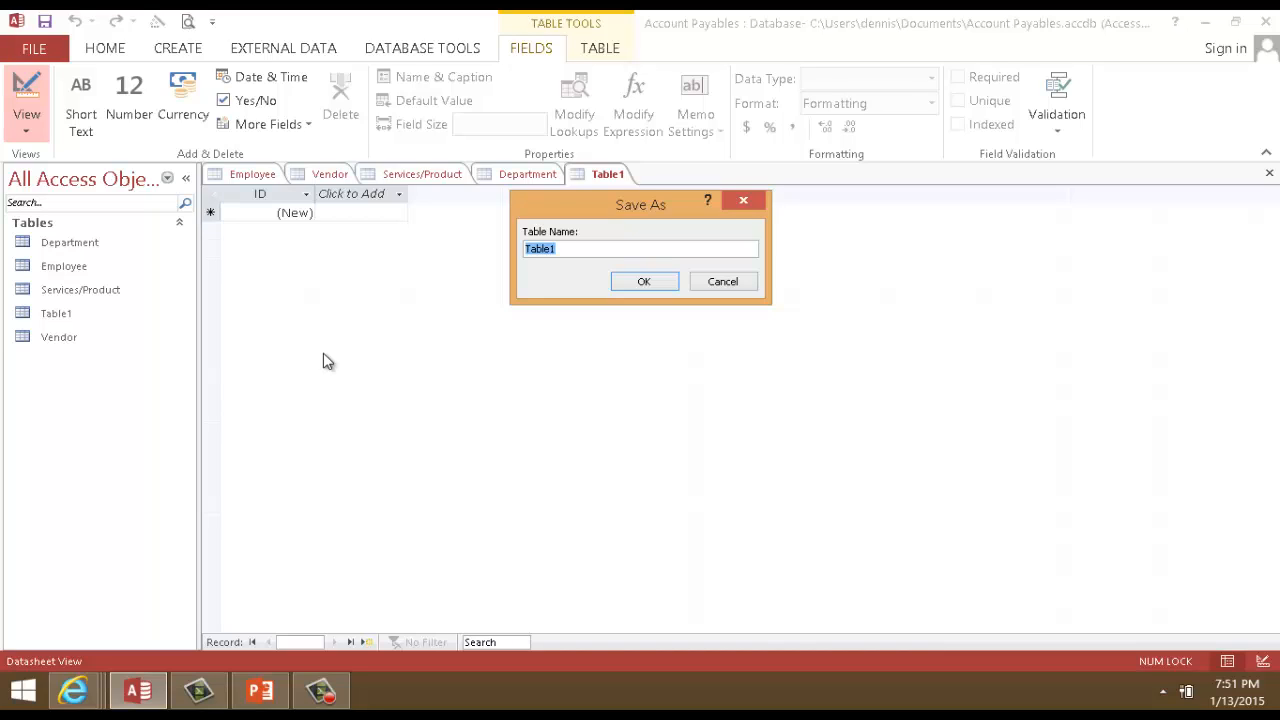
{"action": "type", "text": "Account Payable"}
{"action": "key", "text": "Return"}
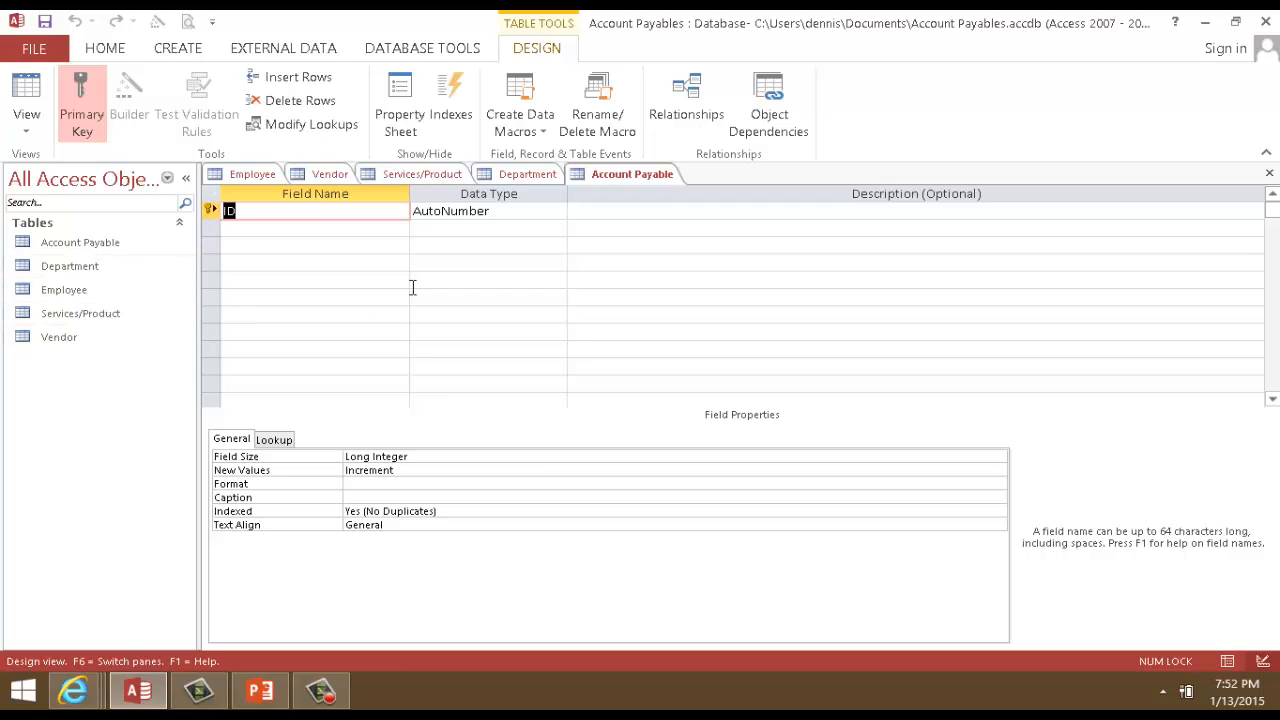
Close All open tables, then reopen Account Payable in Design view.
{"action": "right_click", "coordinate": [624, 180]}
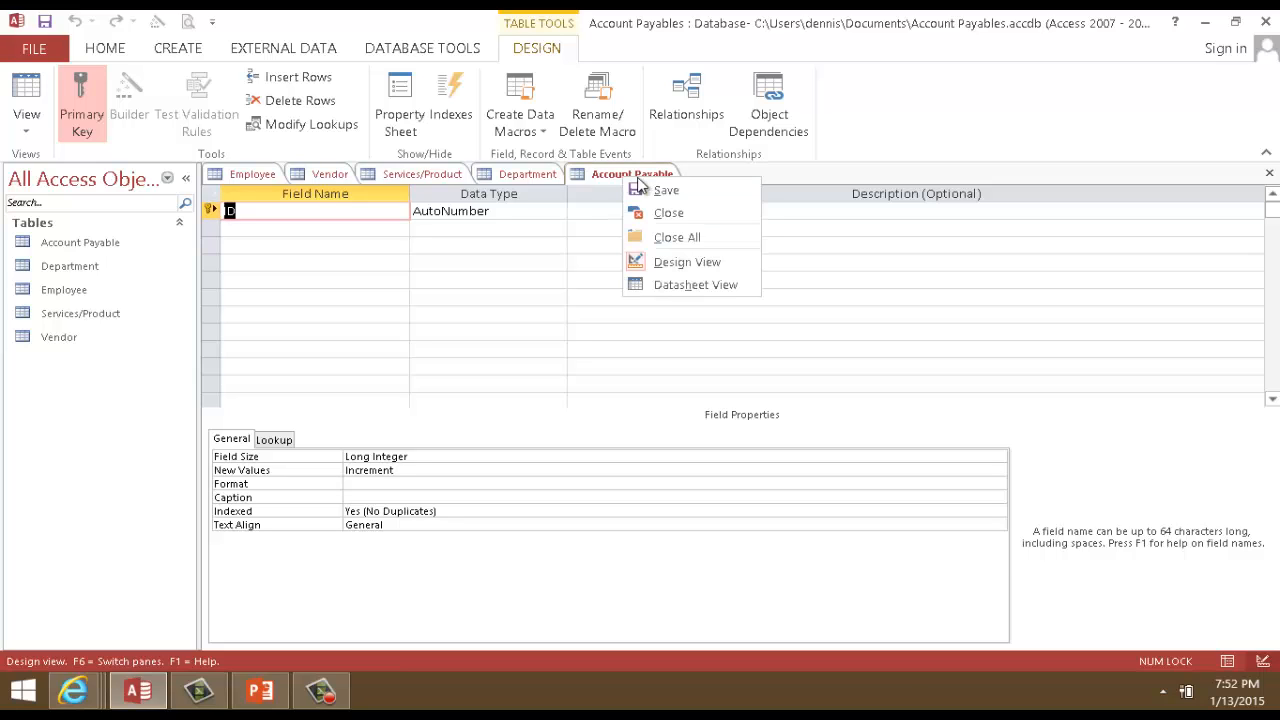
{"action": "left_click", "coordinate": [686, 234]}
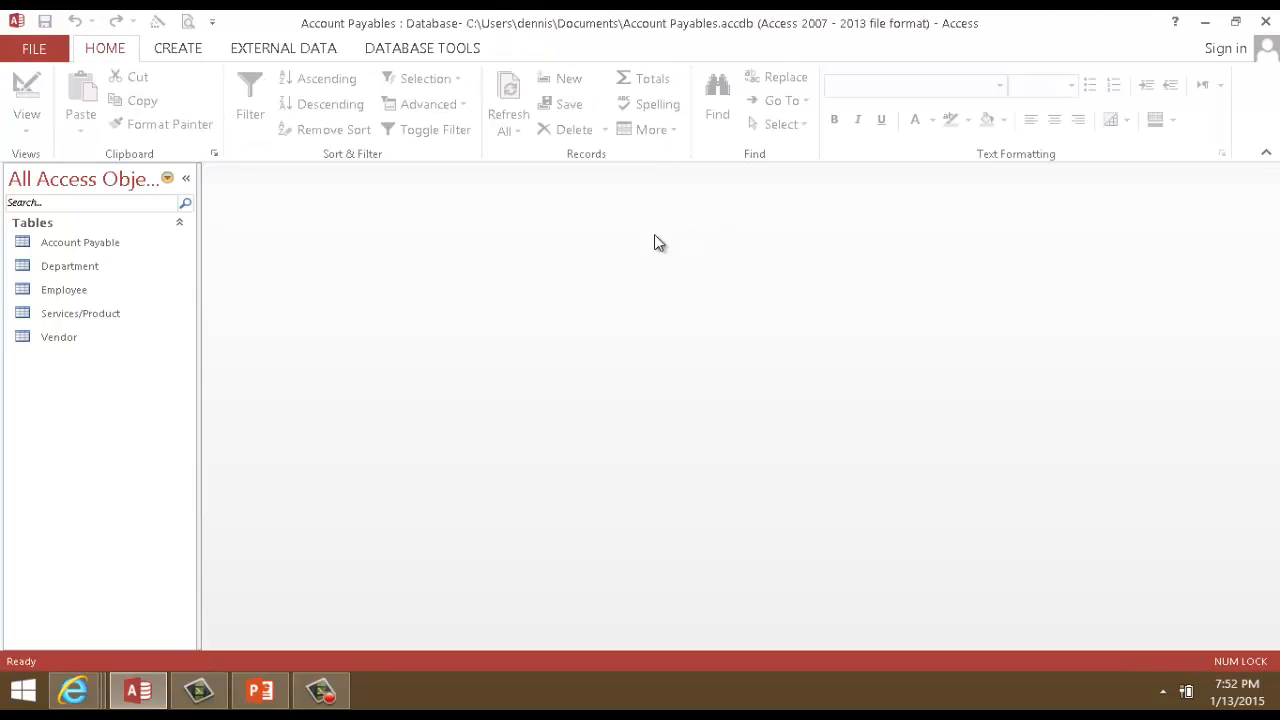
{"action": "double_click", "coordinate": [107, 243]}
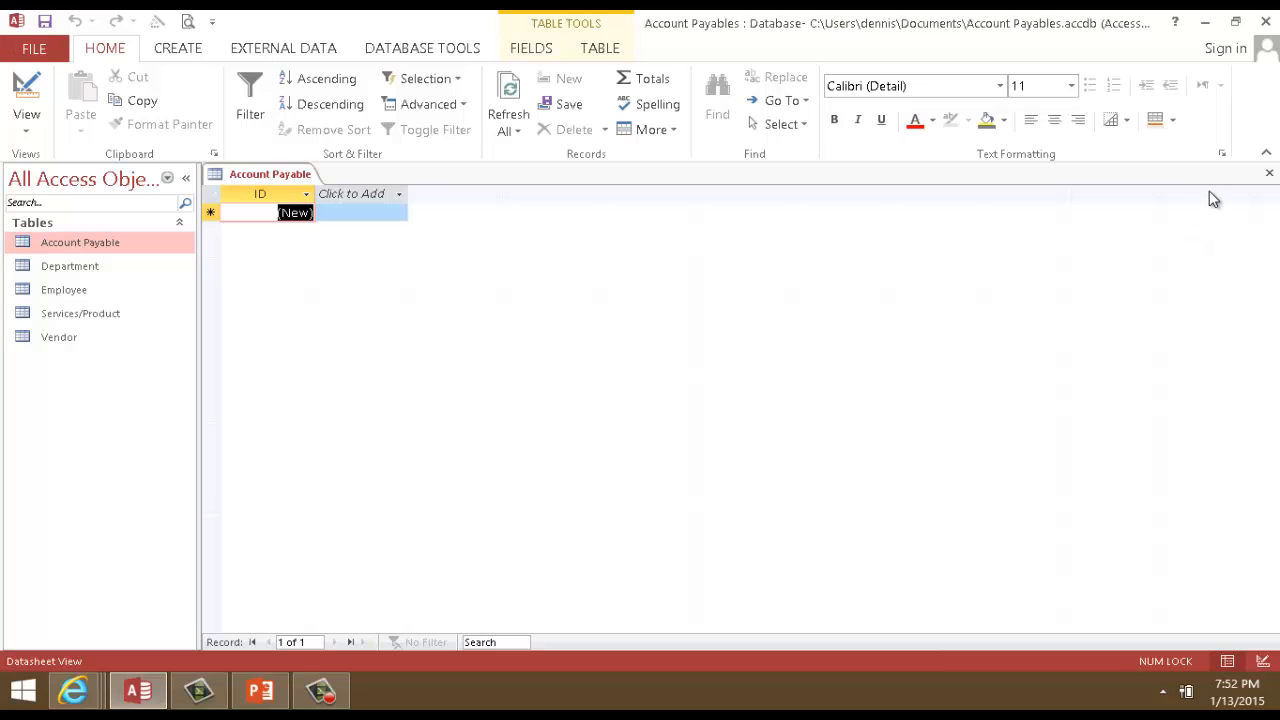
{"action": "left_click", "coordinate": [22, 90]}
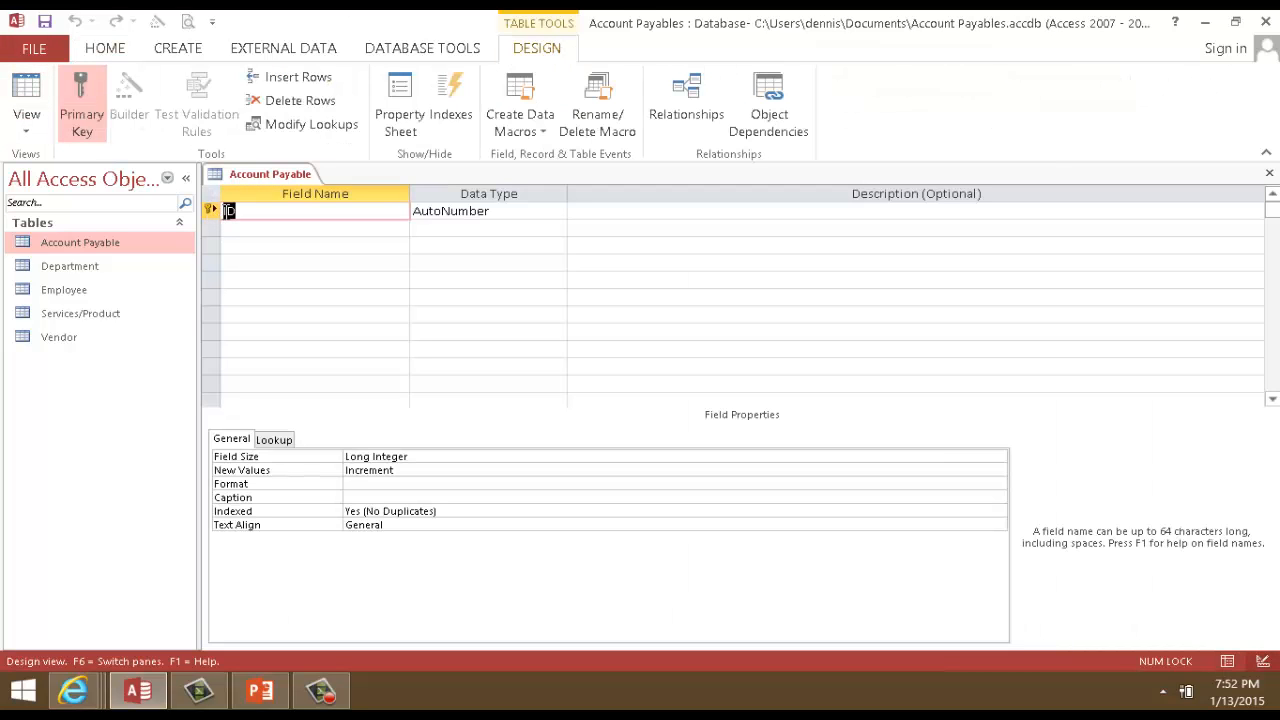
Rename the key field to 'Account Payable ID' and add a Date field of type Date/Time.
{"action": "left_click", "coordinate": [226, 211]}
{"action": "key", "text": "Delete"}
{"action": "key", "text": "Delete"}
{"action": "type", "text": "Account Payable ID"}
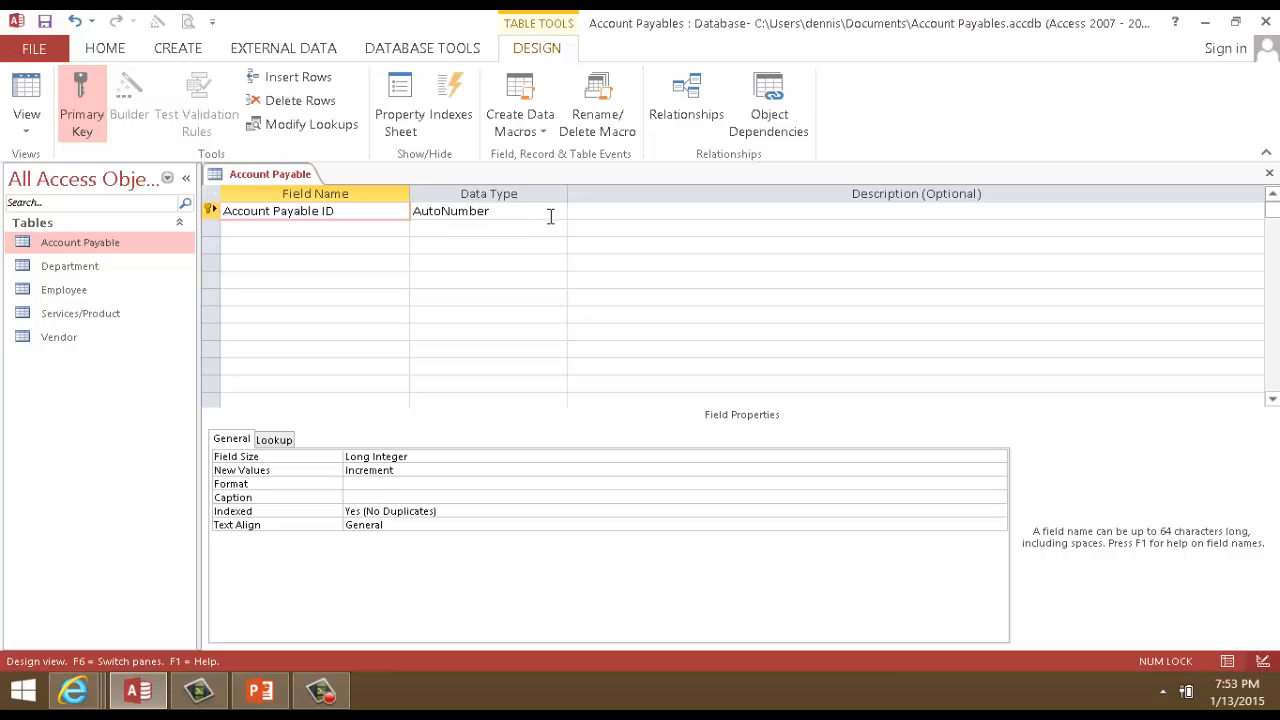
{"action": "left_click", "coordinate": [300, 229]}
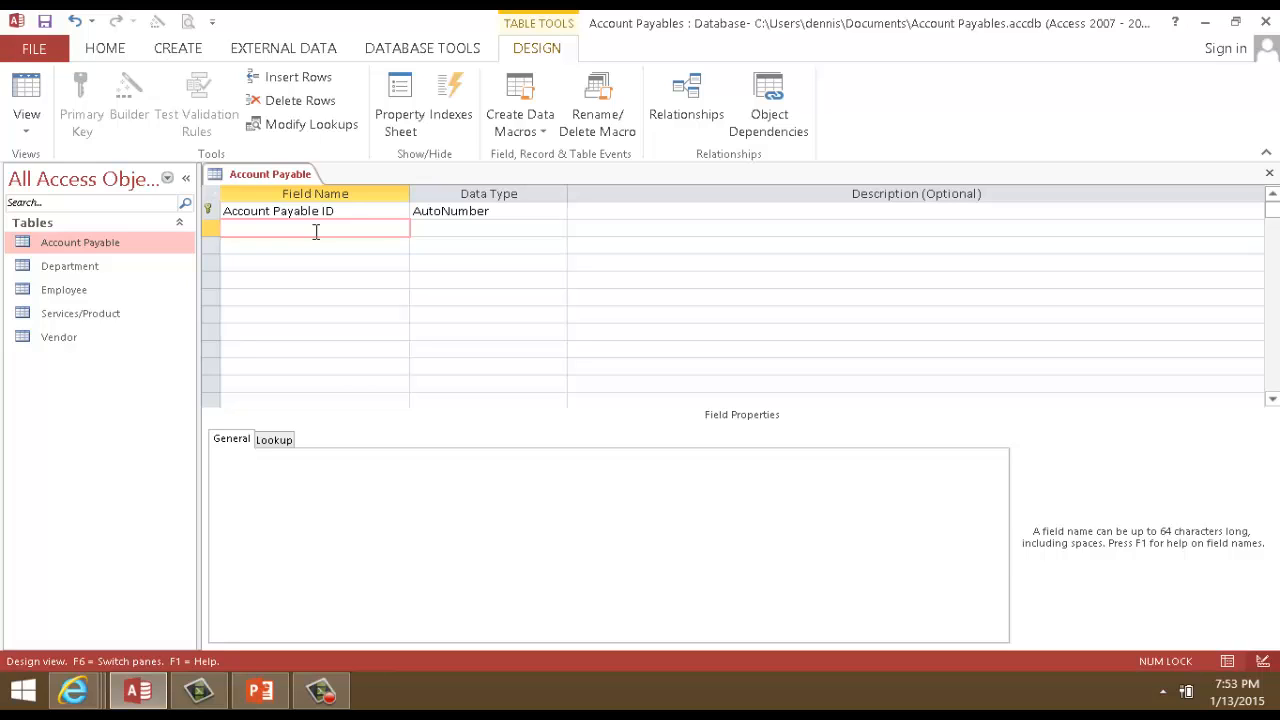
{"action": "type", "text": "Date"}
{"action": "left_click", "coordinate": [490, 229]}
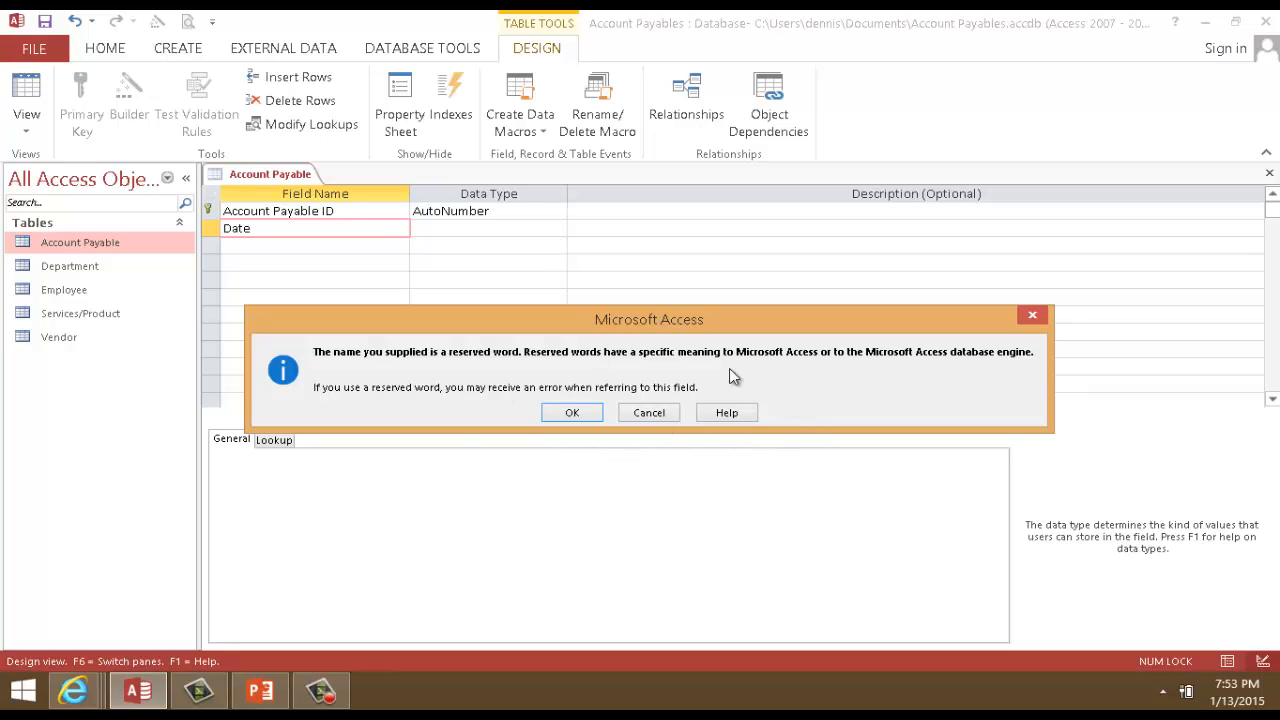
{"action": "left_click", "coordinate": [588, 421]}
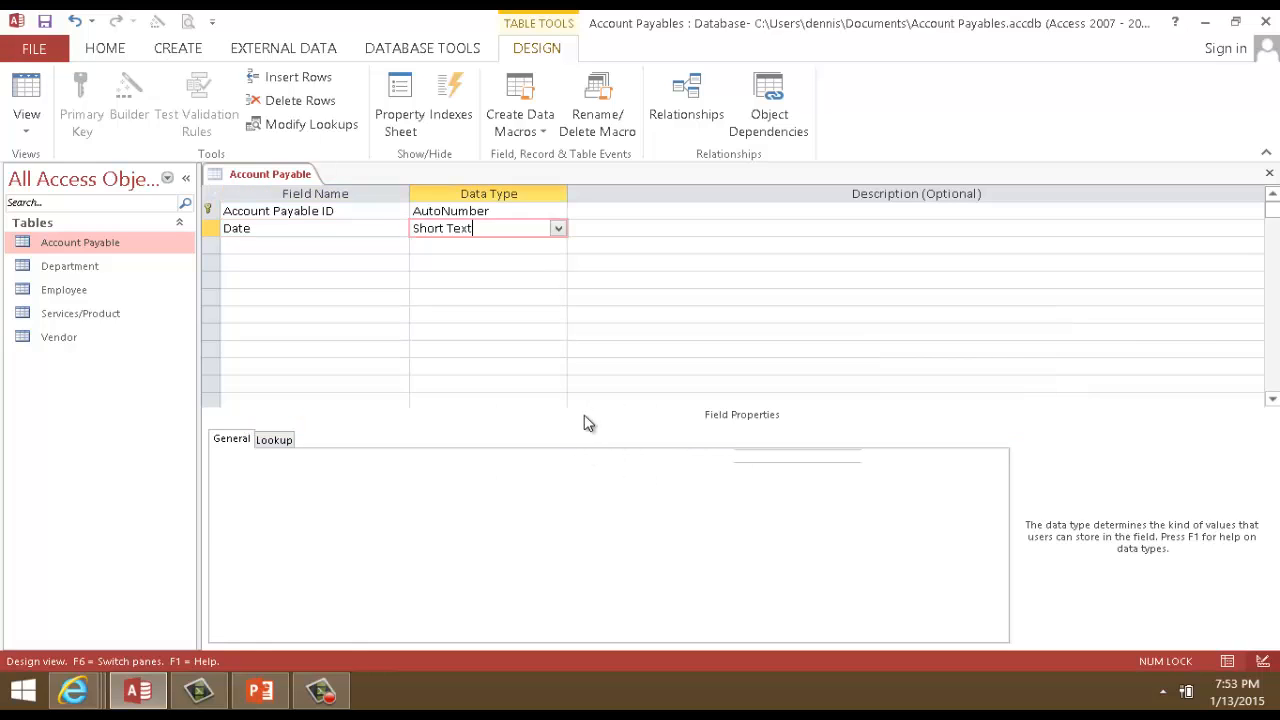
{"action": "left_click", "coordinate": [557, 229]}
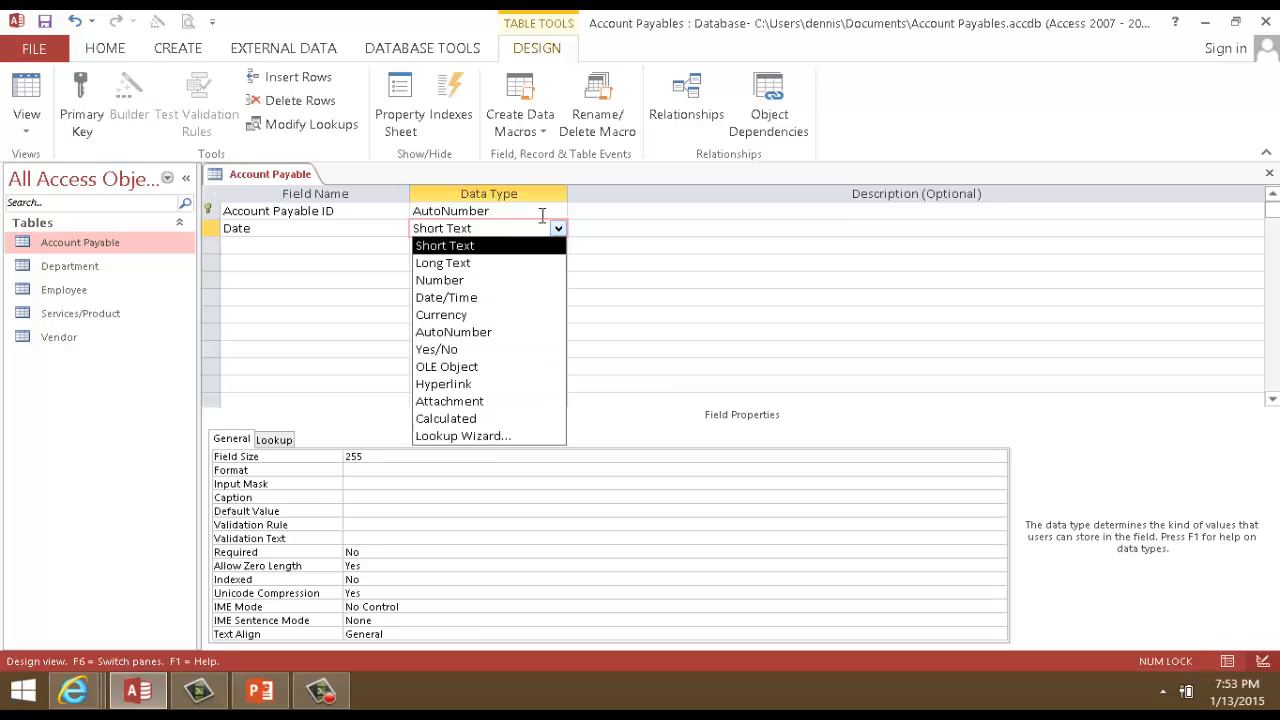
{"action": "left_click", "coordinate": [502, 302]}
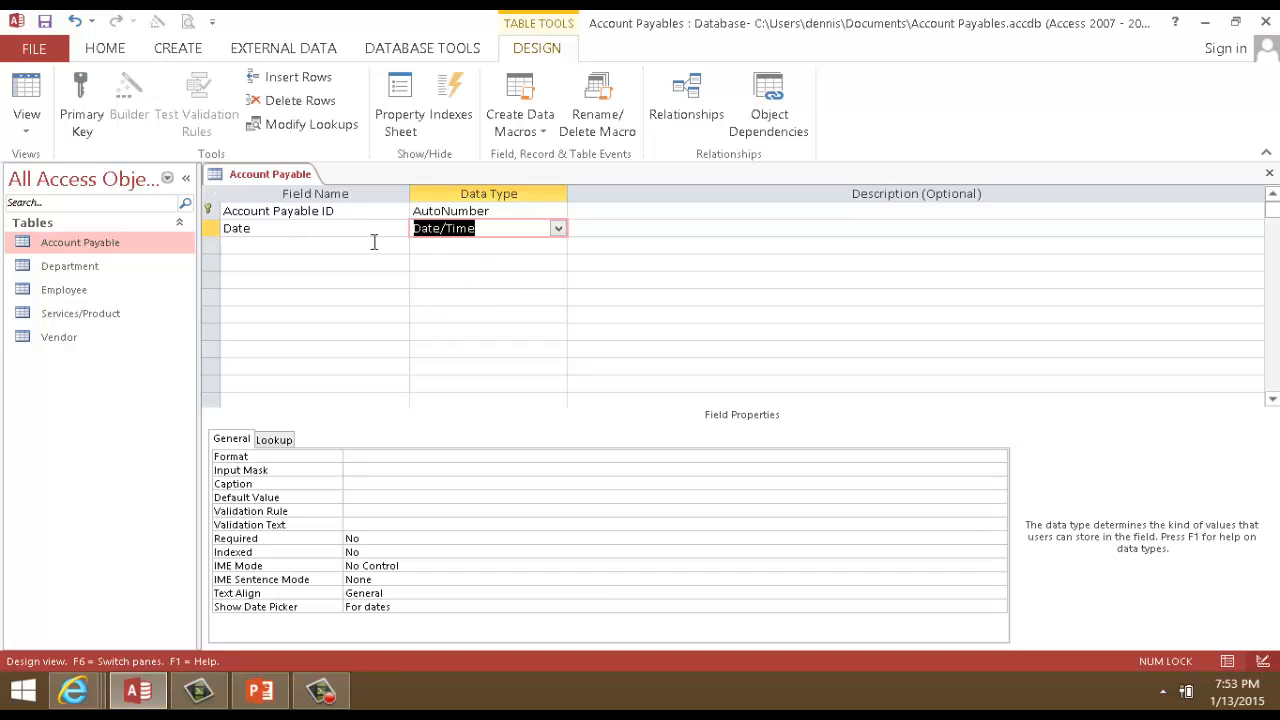
Add the Account No and Employee Served fields.
{"action": "left_click", "coordinate": [259, 250]}
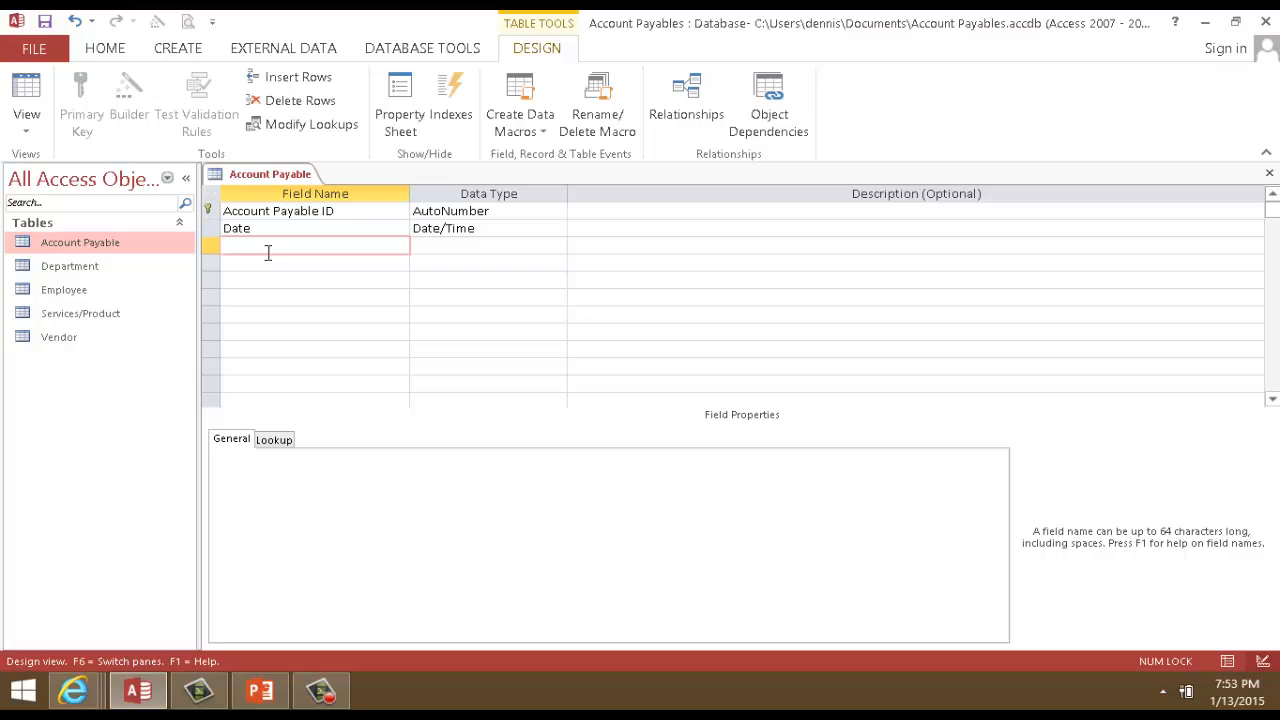
{"action": "type", "text": "Account No"}
{"action": "key", "text": "BackSpace"}
{"action": "key", "text": "BackSpace"}
{"action": "key", "text": "BackSpace"}
{"action": "type", "text": "No"}
{"action": "key", "text": "Down"}
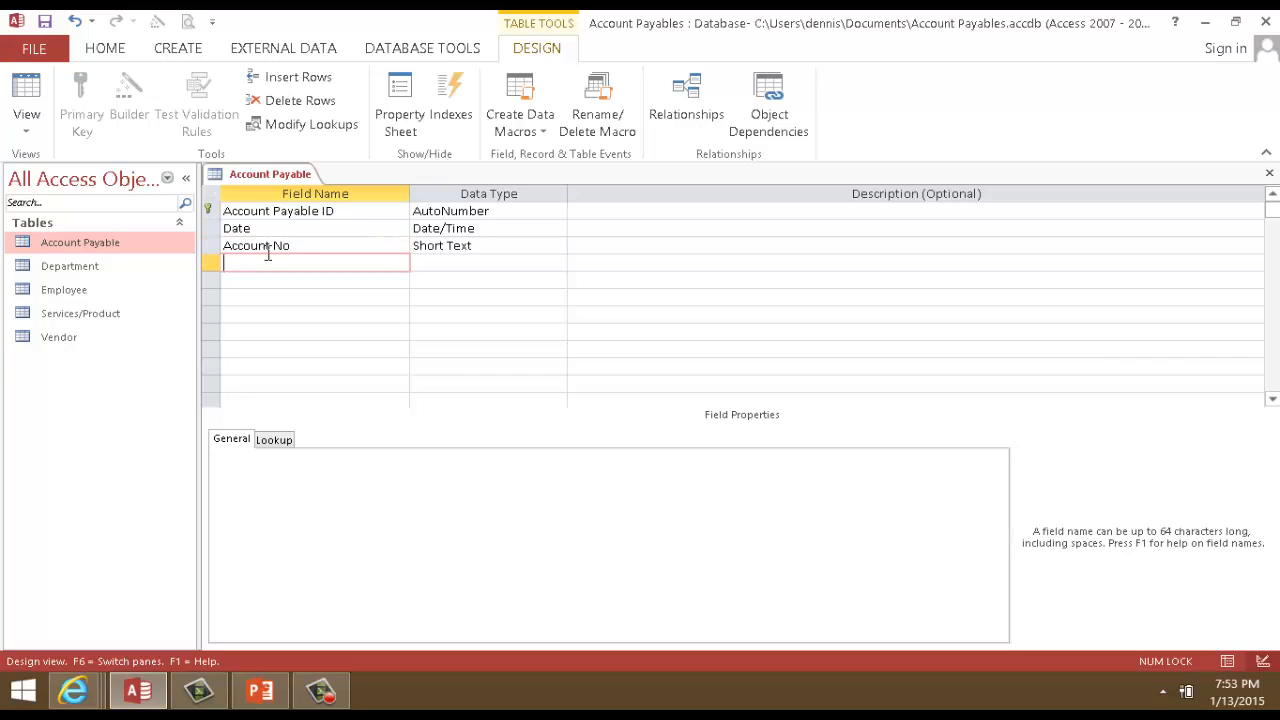
{"action": "type", "text": "Employee Servied"}
{"action": "key", "text": "Down"}
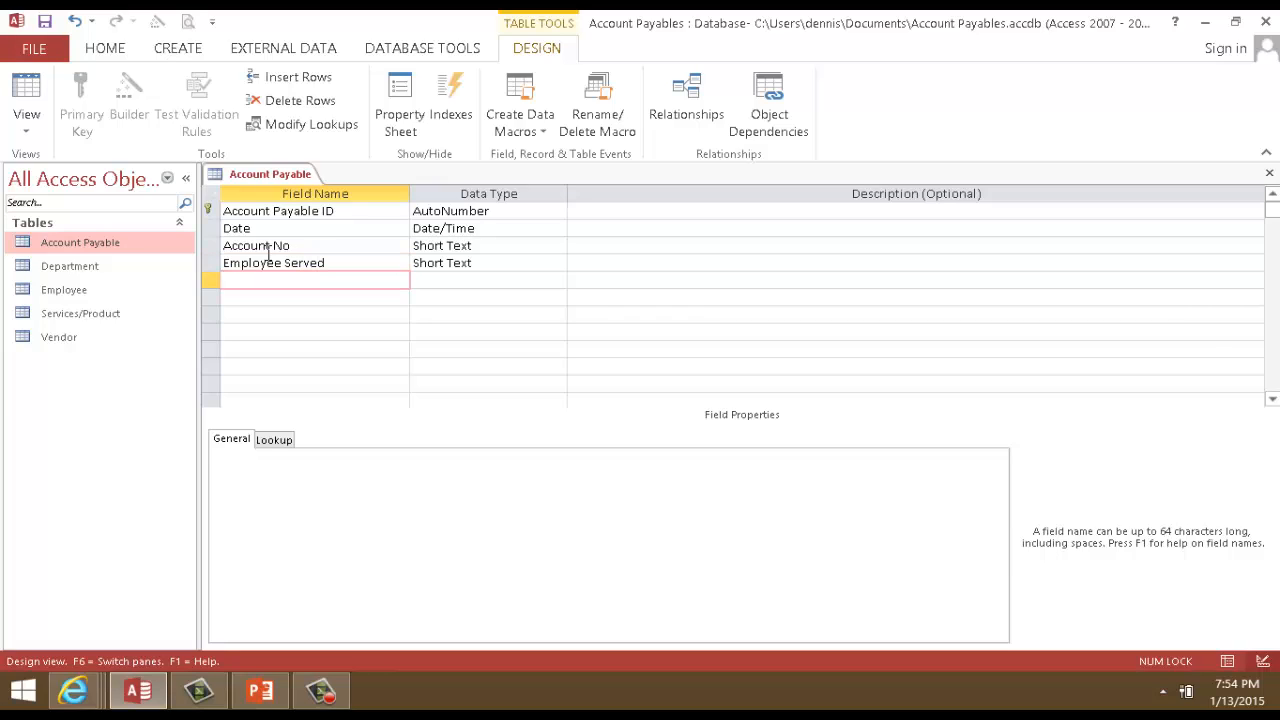
Add the Department Code, Amount, Taxes and Total Due fields.
{"action": "type", "text": "Department Code"}
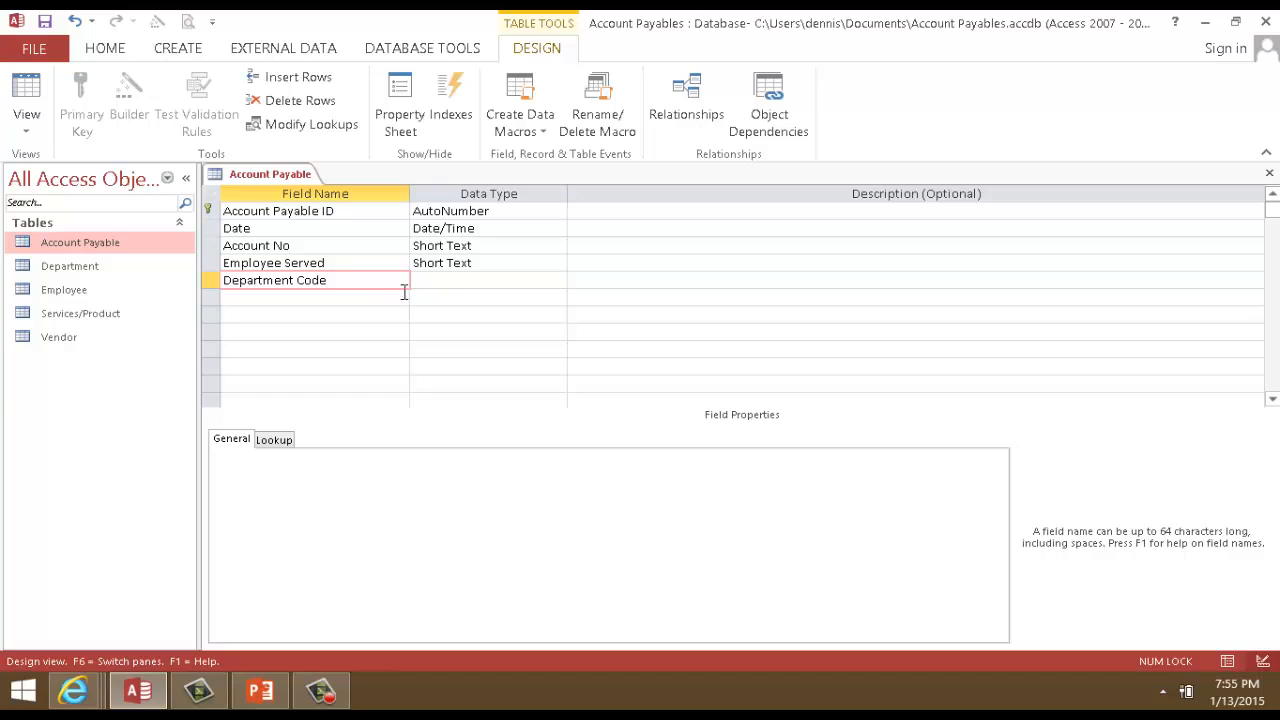
{"action": "left_click", "coordinate": [336, 298]}
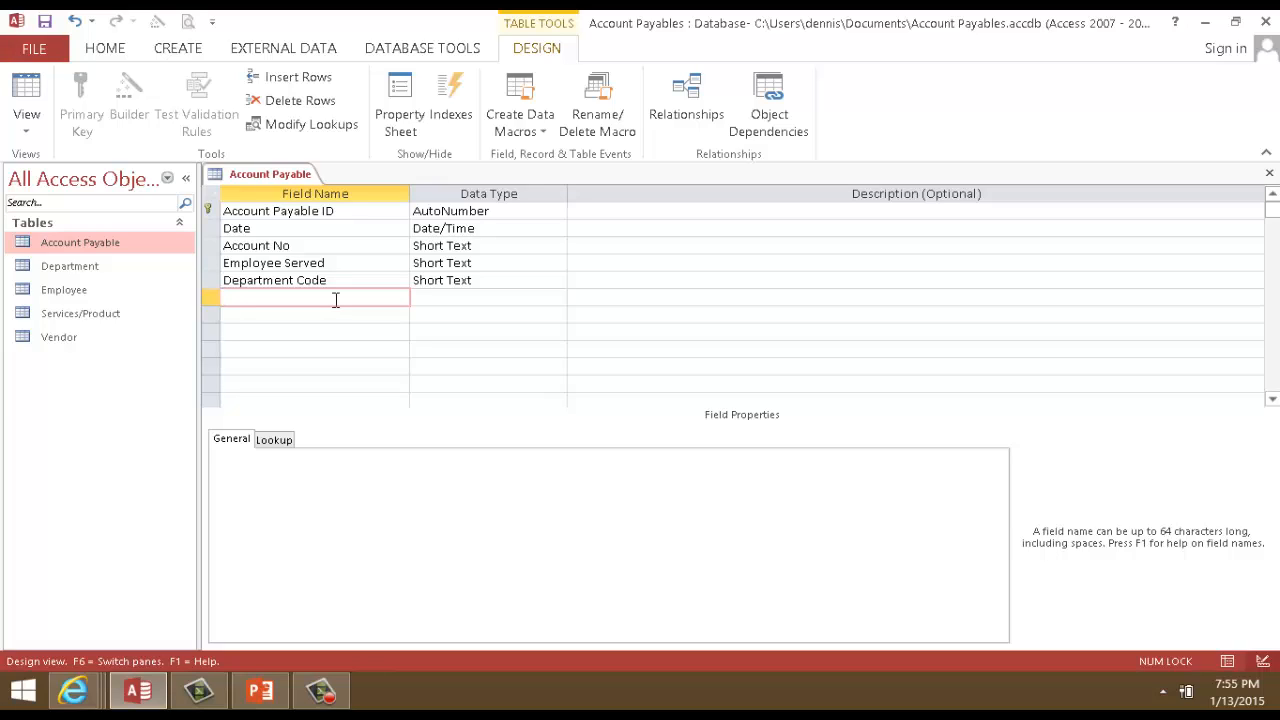
{"action": "type", "text": "Amount"}
{"action": "key", "text": "BackSpace"}
{"action": "type", "text": "nt"}
{"action": "key", "text": "BackSpace"}
{"action": "type", "text": "t"}
{"action": "key", "text": "Down"}
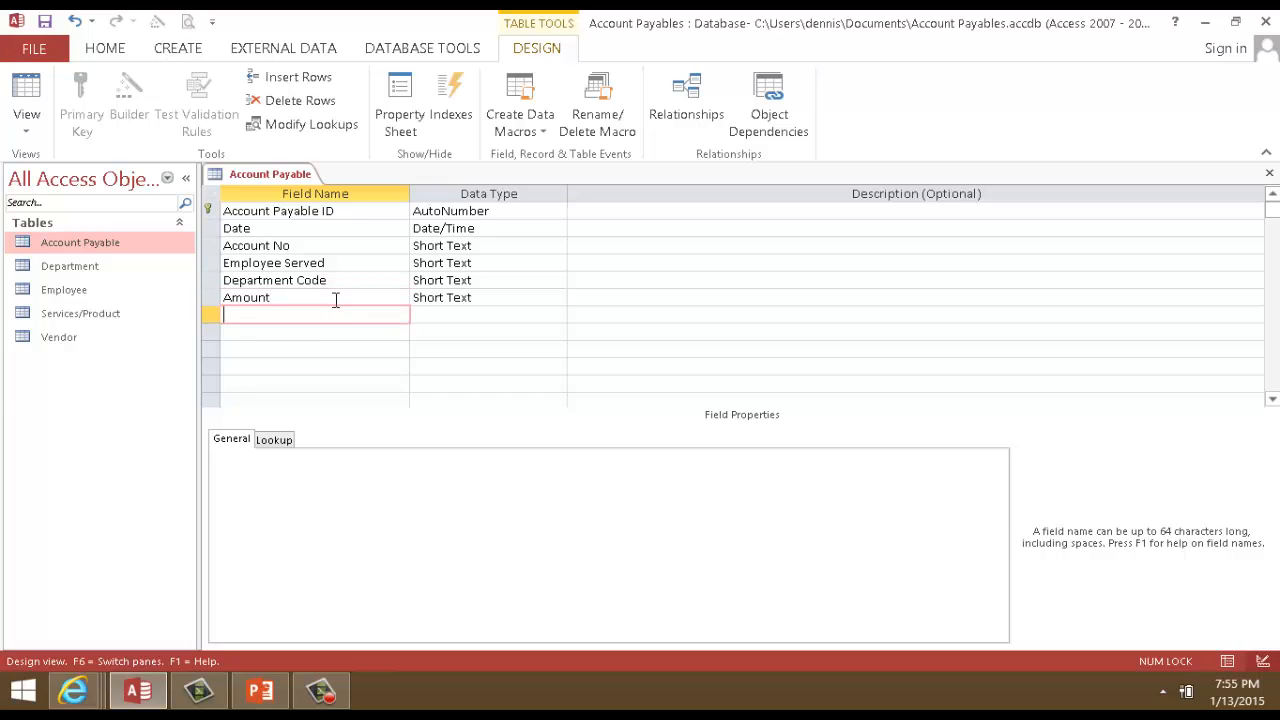
{"action": "type", "text": "Taxes"}
{"action": "key", "text": "Down"}
{"action": "type", "text": "To"}
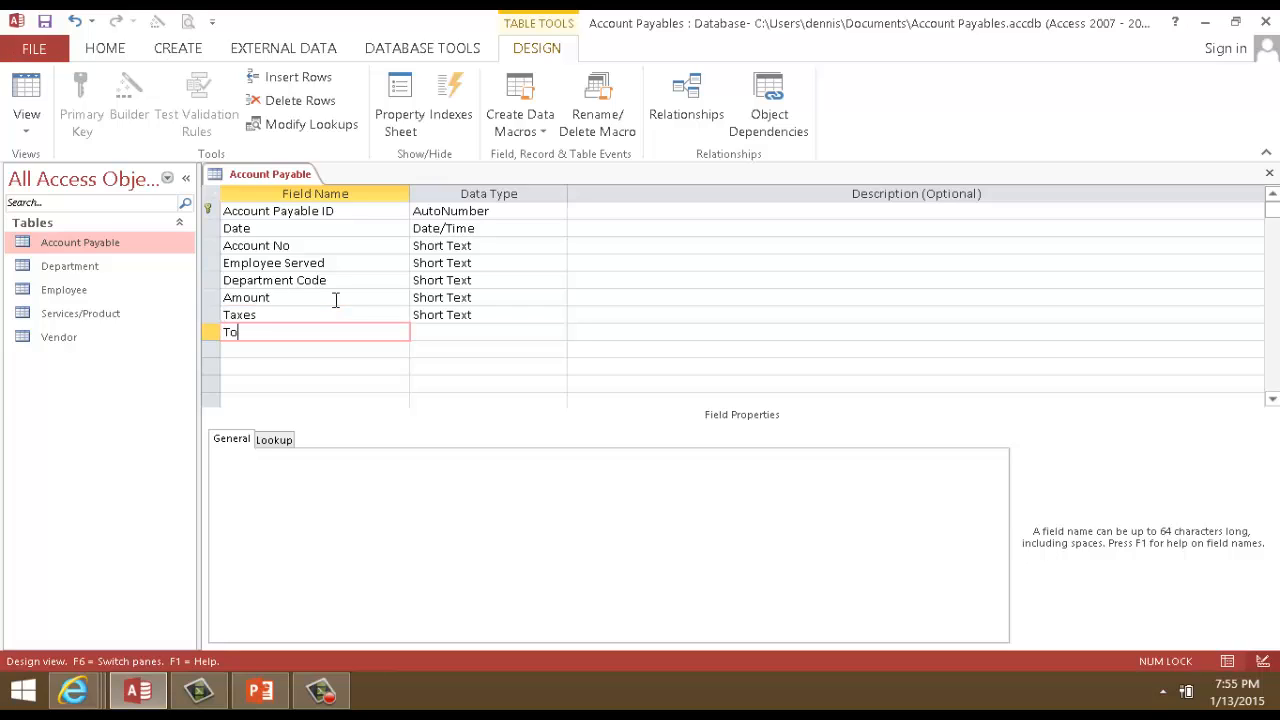
{"action": "type", "text": "tal Due"}
Try making Total Due a Calculated field, dismissing the invalid syntax error.
{"action": "left_click", "coordinate": [538, 331]}
{"action": "left_click", "coordinate": [557, 332]}
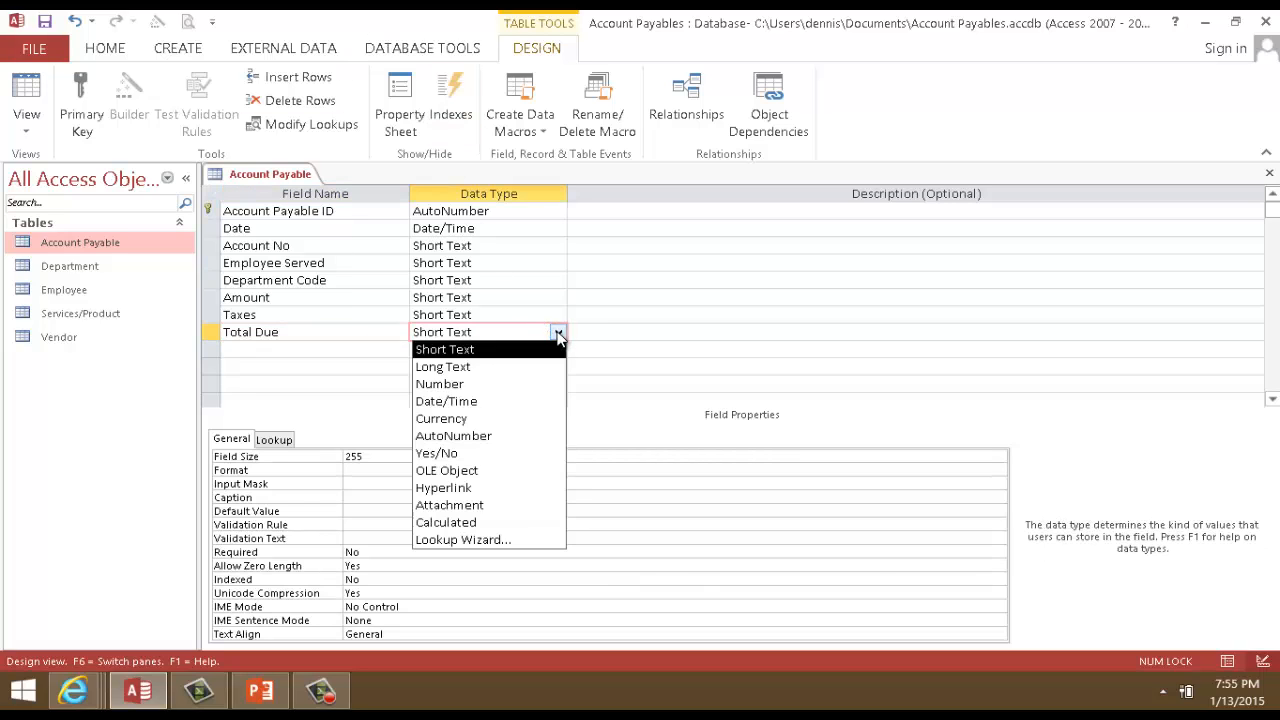
{"action": "left_click", "coordinate": [523, 522]}
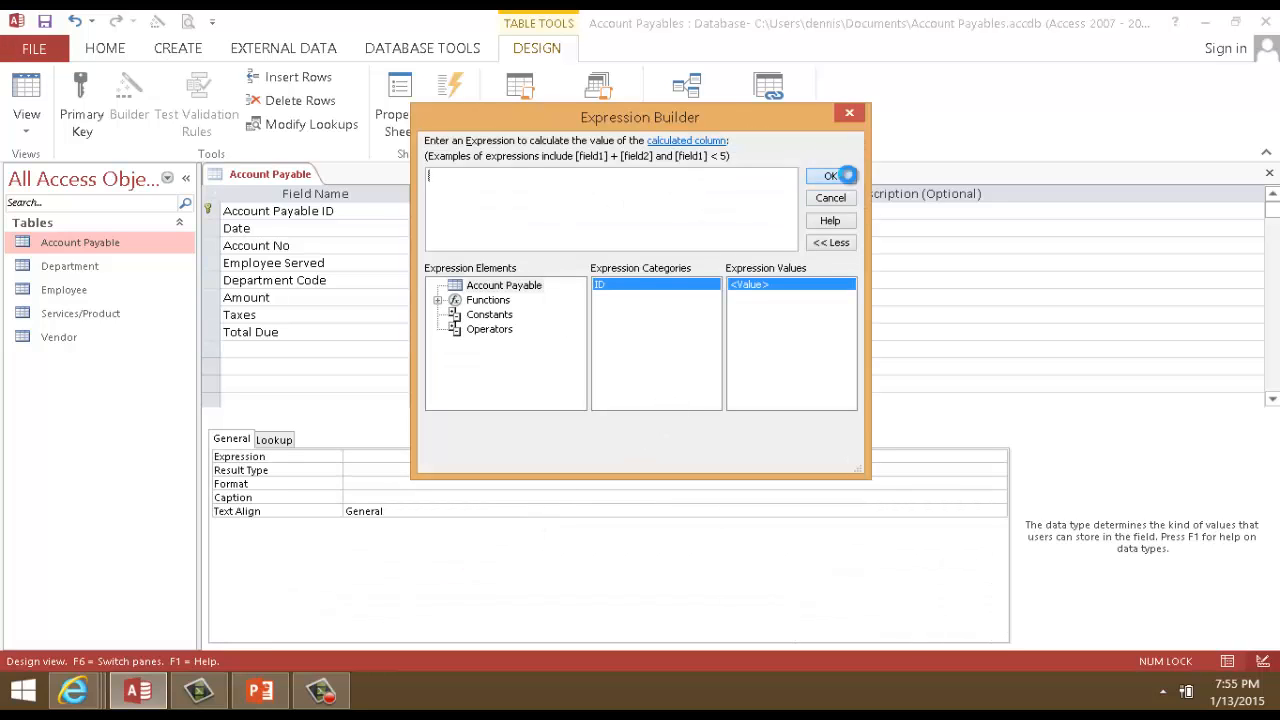
{"action": "left_click", "coordinate": [830, 176]}
{"action": "left_click", "coordinate": [649, 405]}
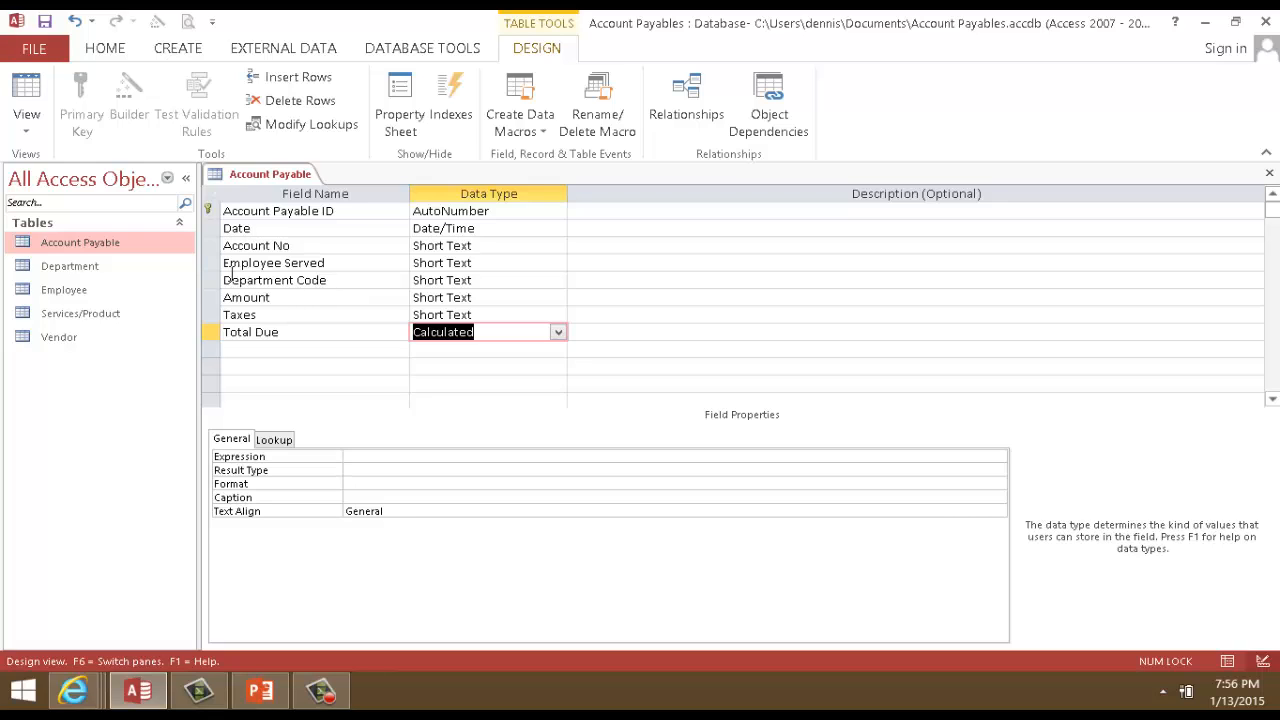
Compare field properties of Employee Served, Department Code and Account No.
{"action": "left_click", "coordinate": [468, 263]}
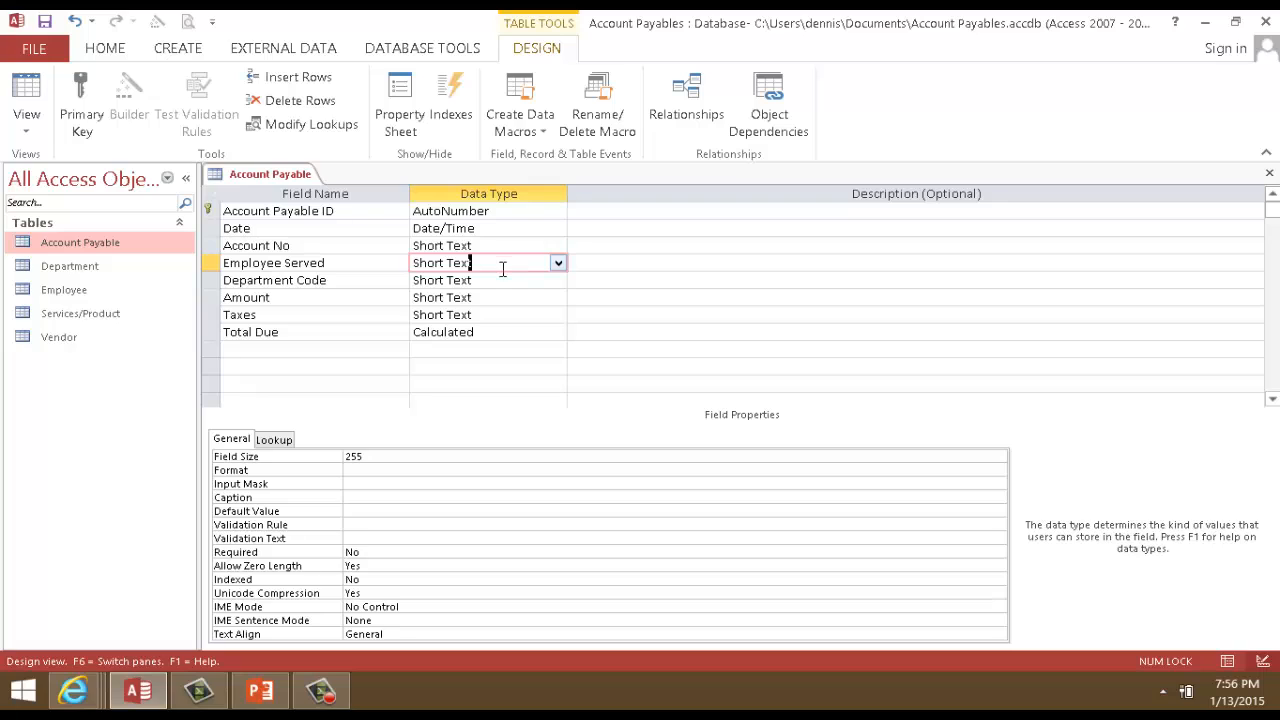
{"action": "left_click", "coordinate": [505, 280]}
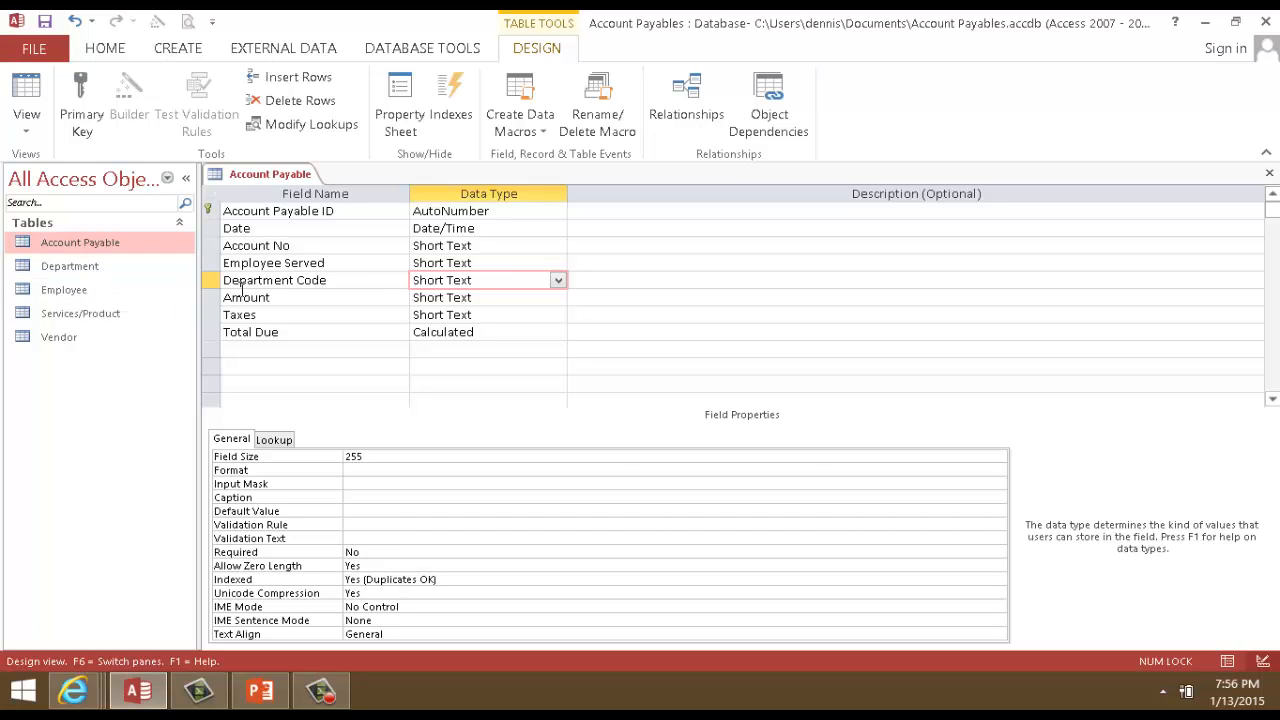
{"action": "left_click", "coordinate": [456, 263]}
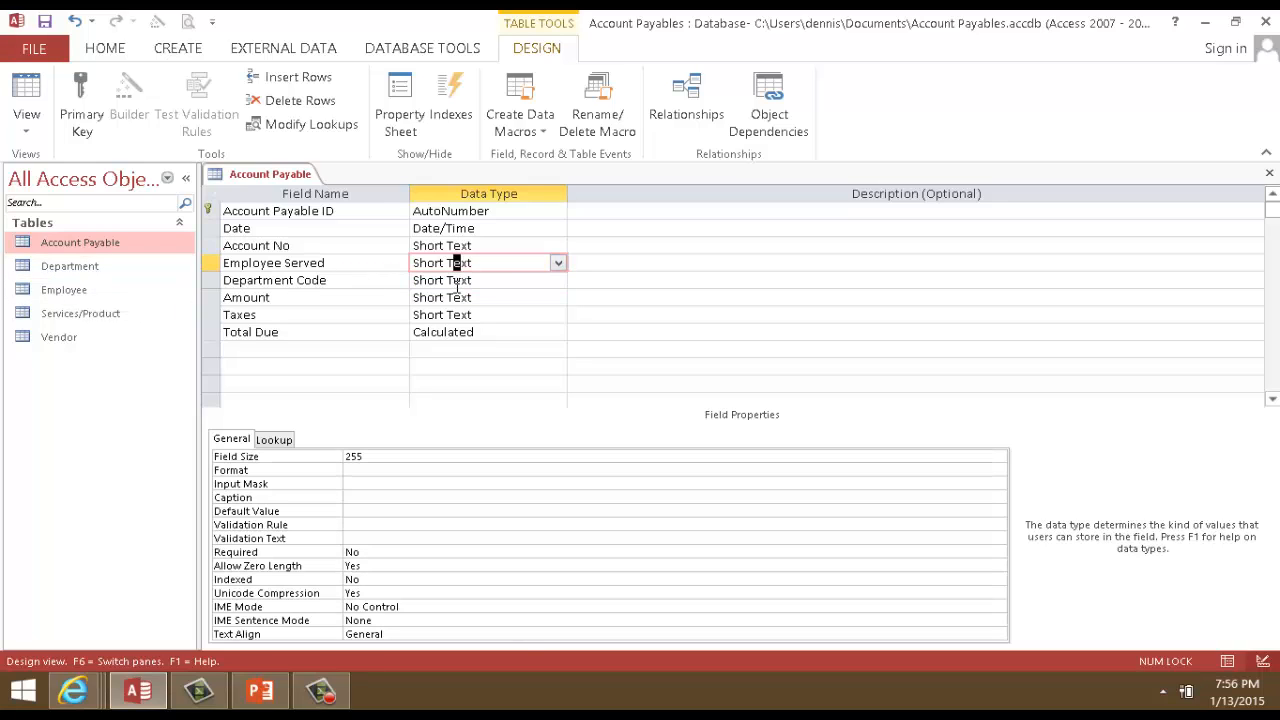
{"action": "left_click", "coordinate": [457, 282]}
{"action": "left_click", "coordinate": [459, 264]}
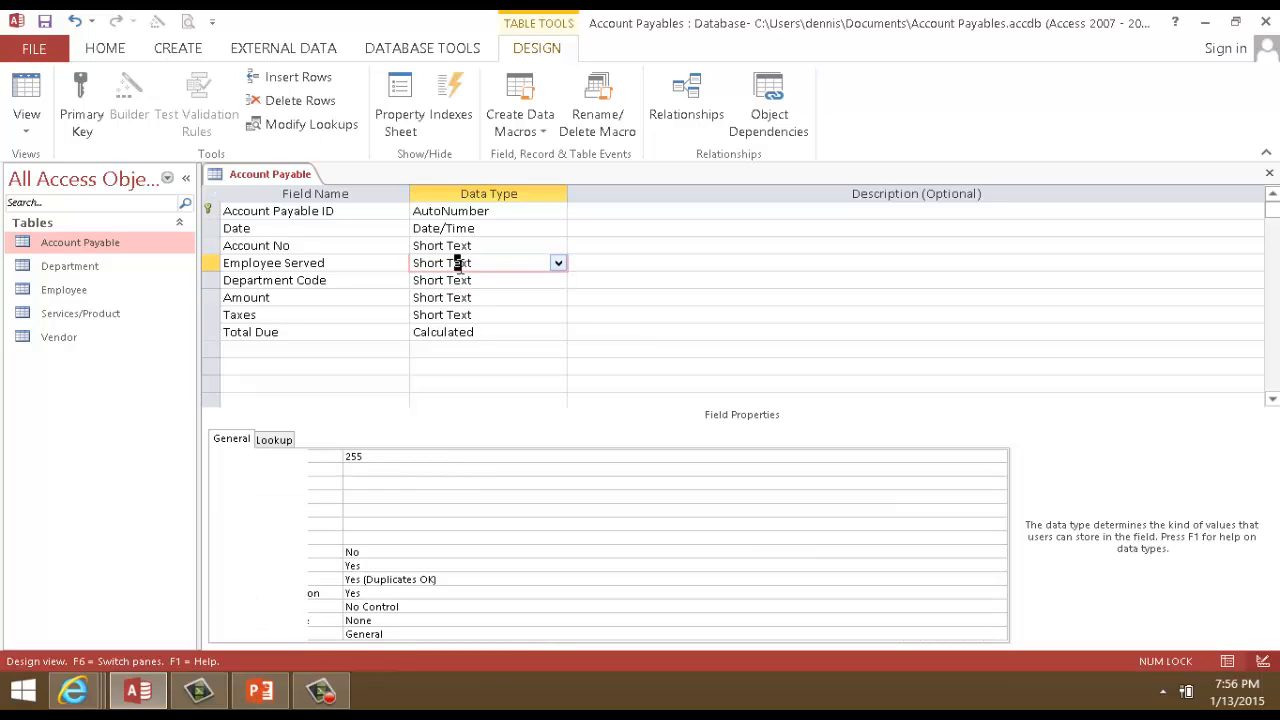
{"action": "left_click", "coordinate": [469, 245]}
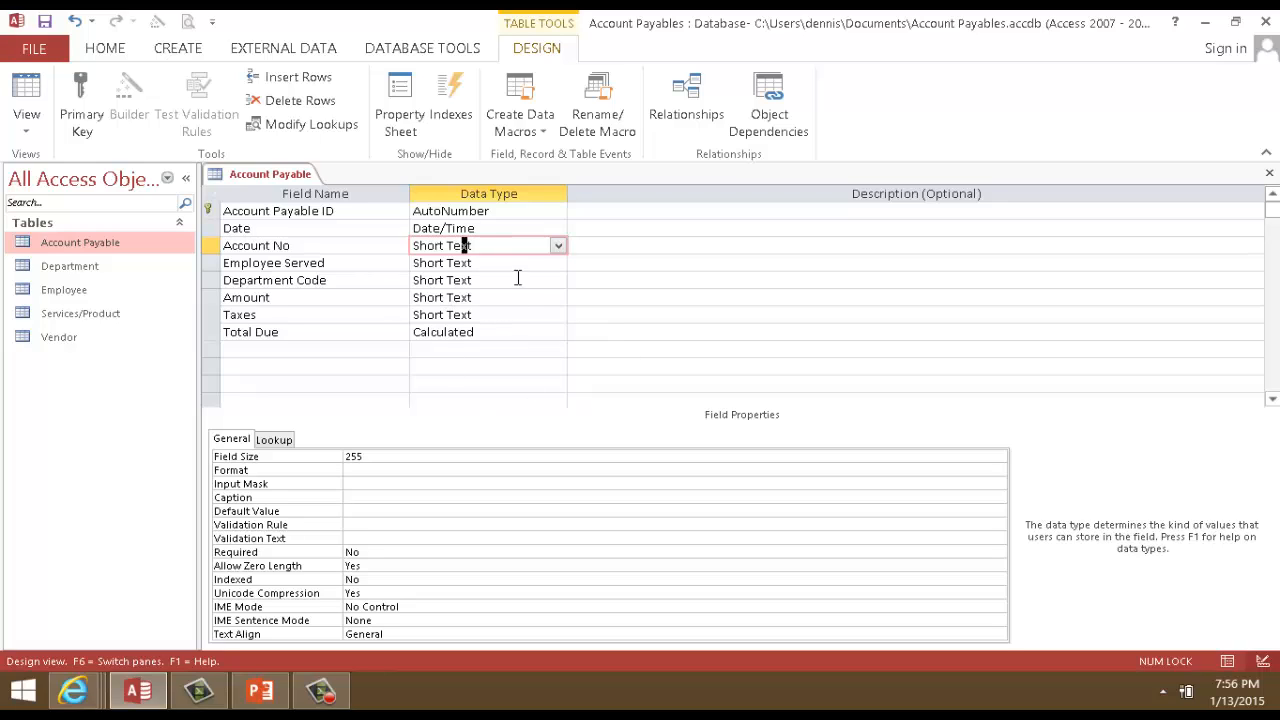
Set Total Due back to Short Text, then close and save the table design.
{"action": "left_click", "coordinate": [561, 334]}
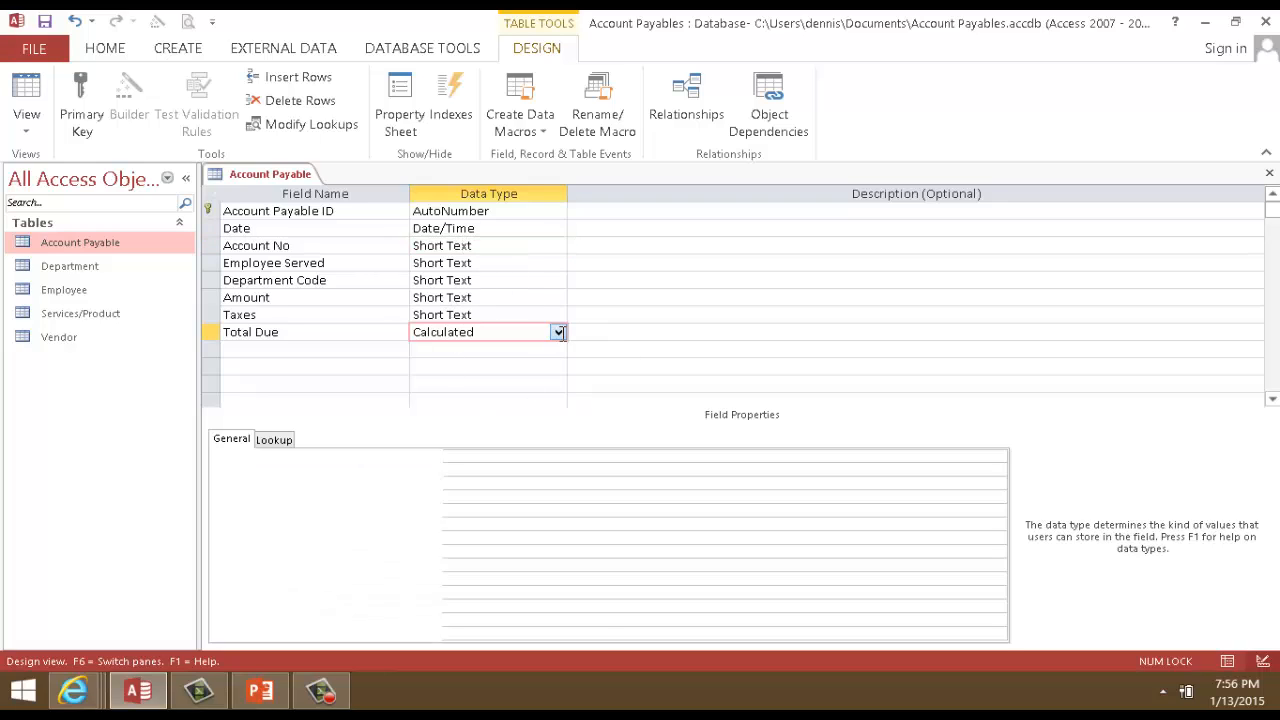
{"action": "left_click", "coordinate": [558, 332]}
{"action": "left_click", "coordinate": [506, 352]}
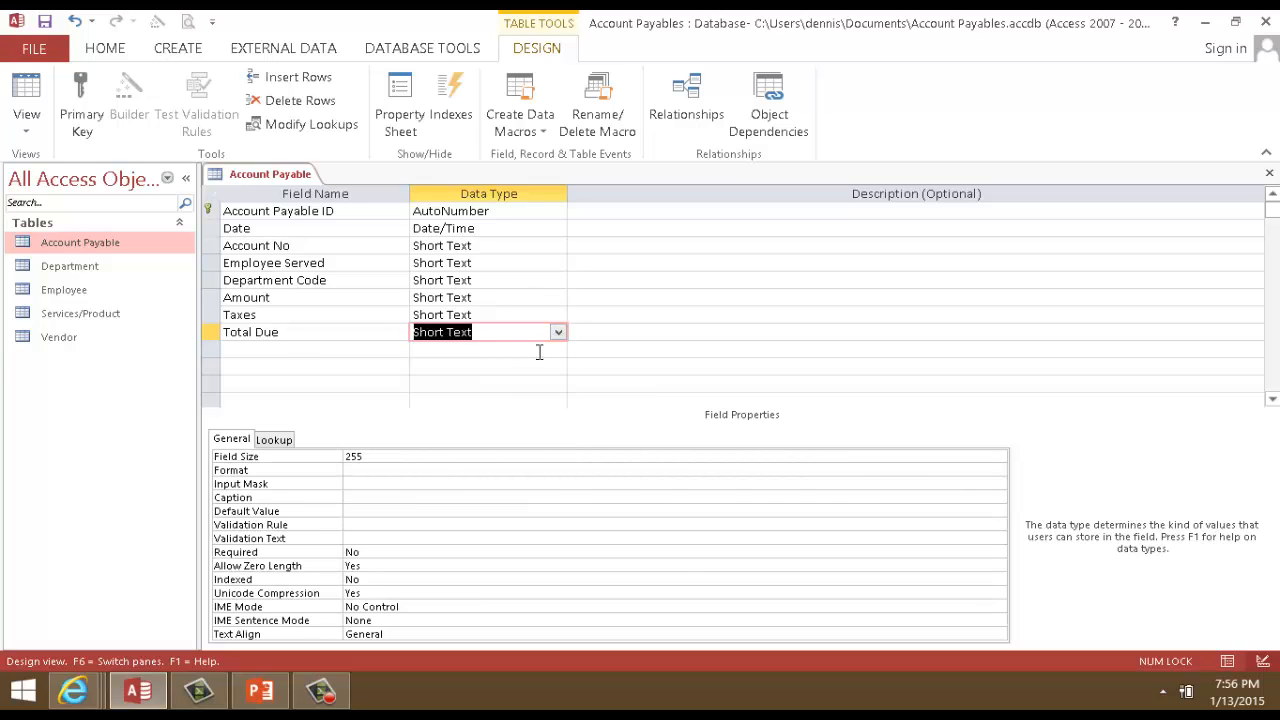
{"action": "right_click", "coordinate": [290, 176]}
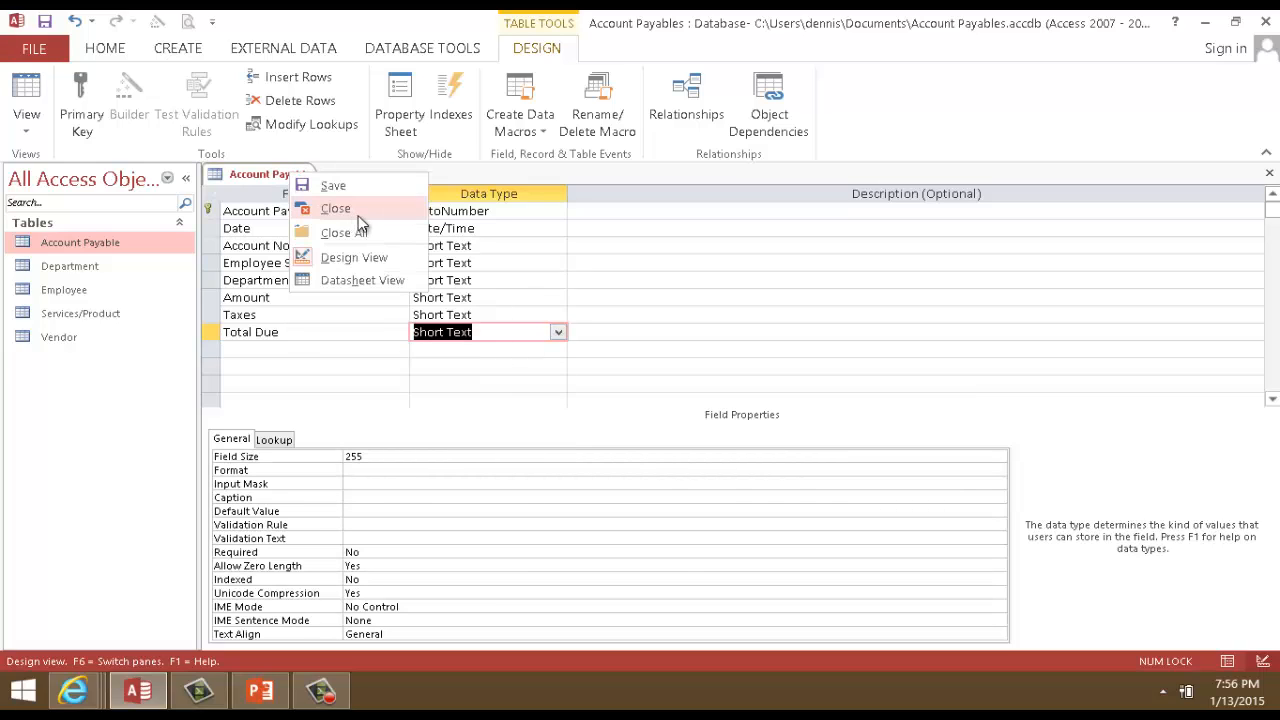
{"action": "left_click", "coordinate": [345, 212]}
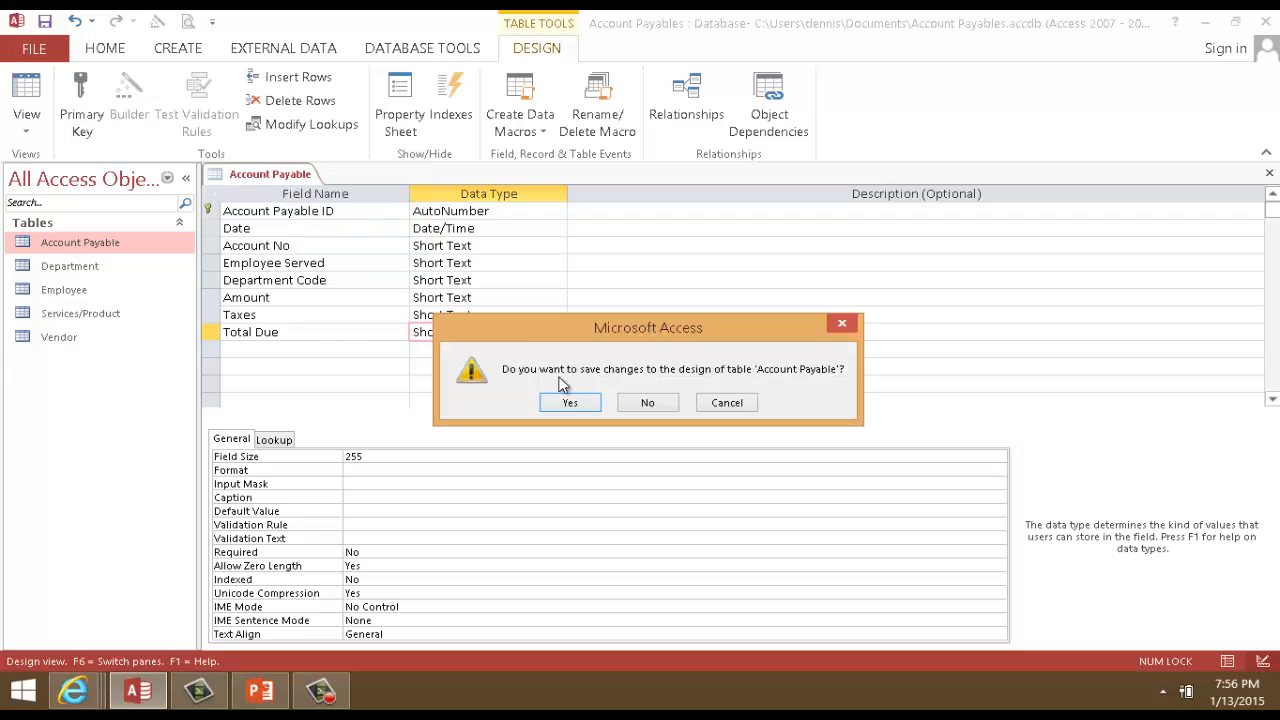
{"action": "left_click", "coordinate": [586, 402]}
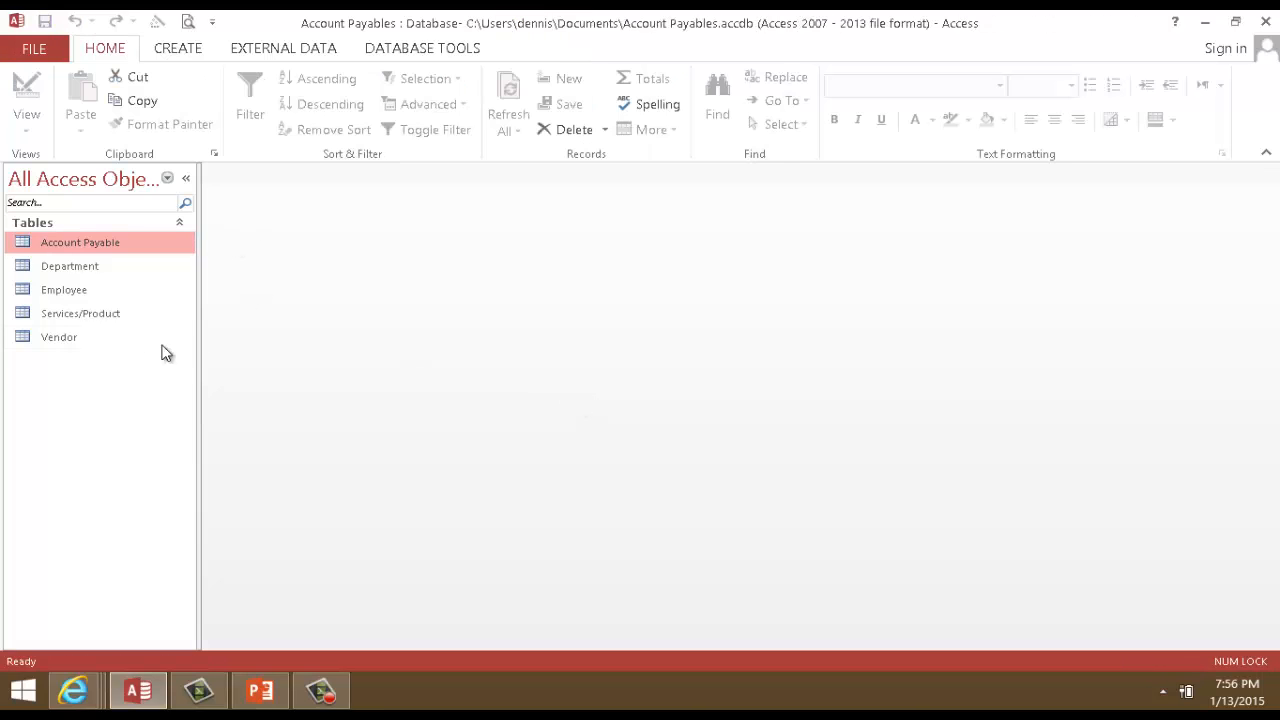
Open the Department table in Design view and rename its ID field to 'Department ID'.
{"action": "double_click", "coordinate": [88, 272]}
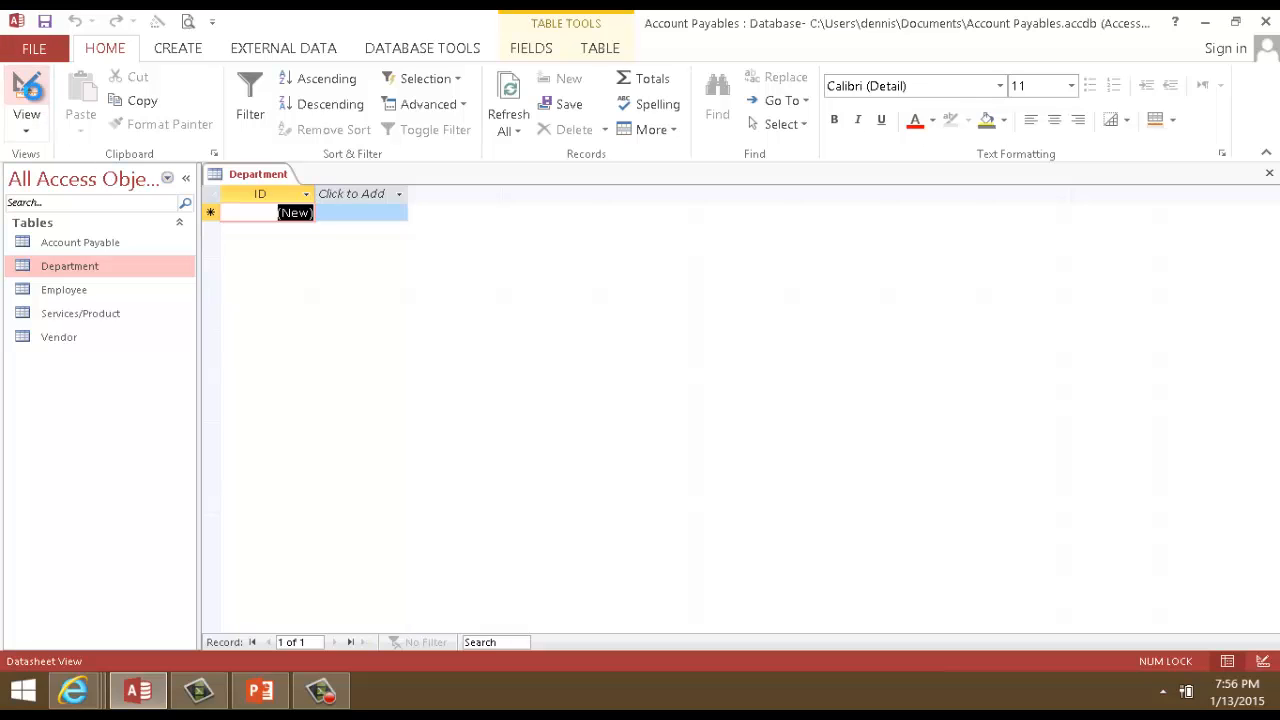
{"action": "left_click", "coordinate": [28, 88]}
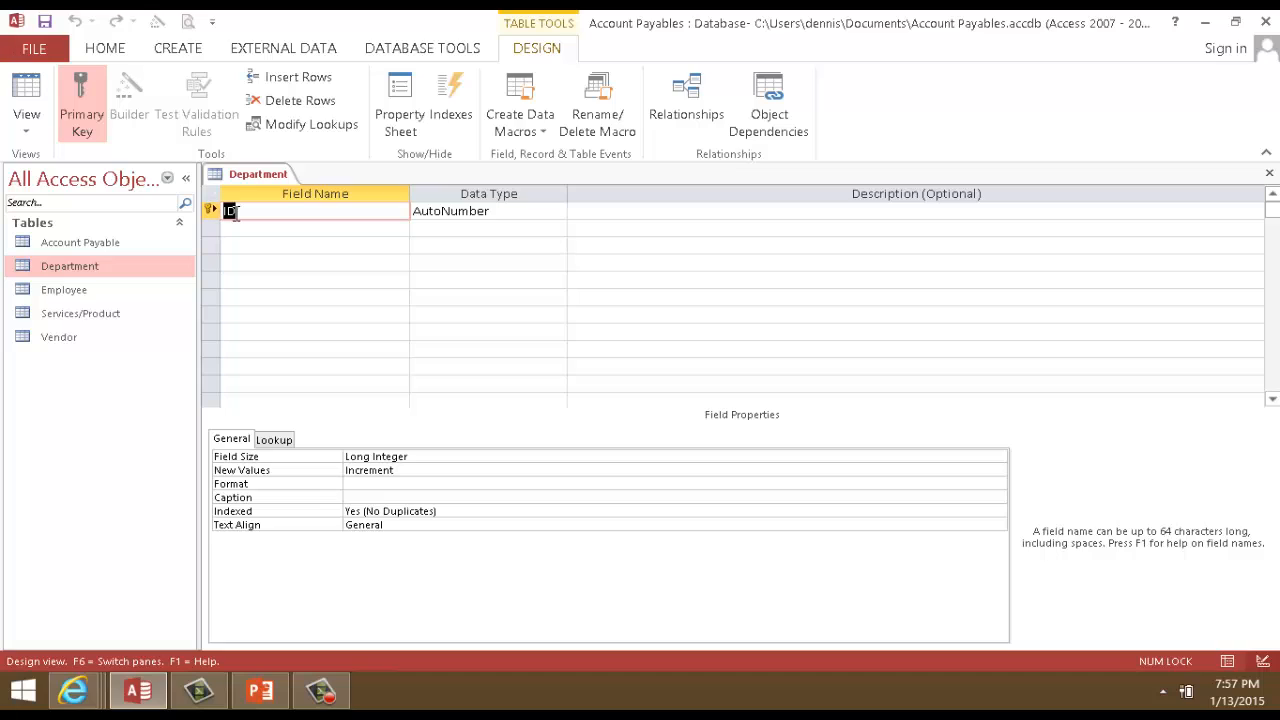
{"action": "key", "text": "BackSpace"}
{"action": "type", "text": "Dep"}
{"action": "type", "text": "'t"}
{"action": "key", "text": "BackSpace"}
{"action": "key", "text": "BackSpace"}
{"action": "type", "text": "arp"}
{"action": "key", "text": "BackSpace"}
{"action": "type", "text": "tment ID"}
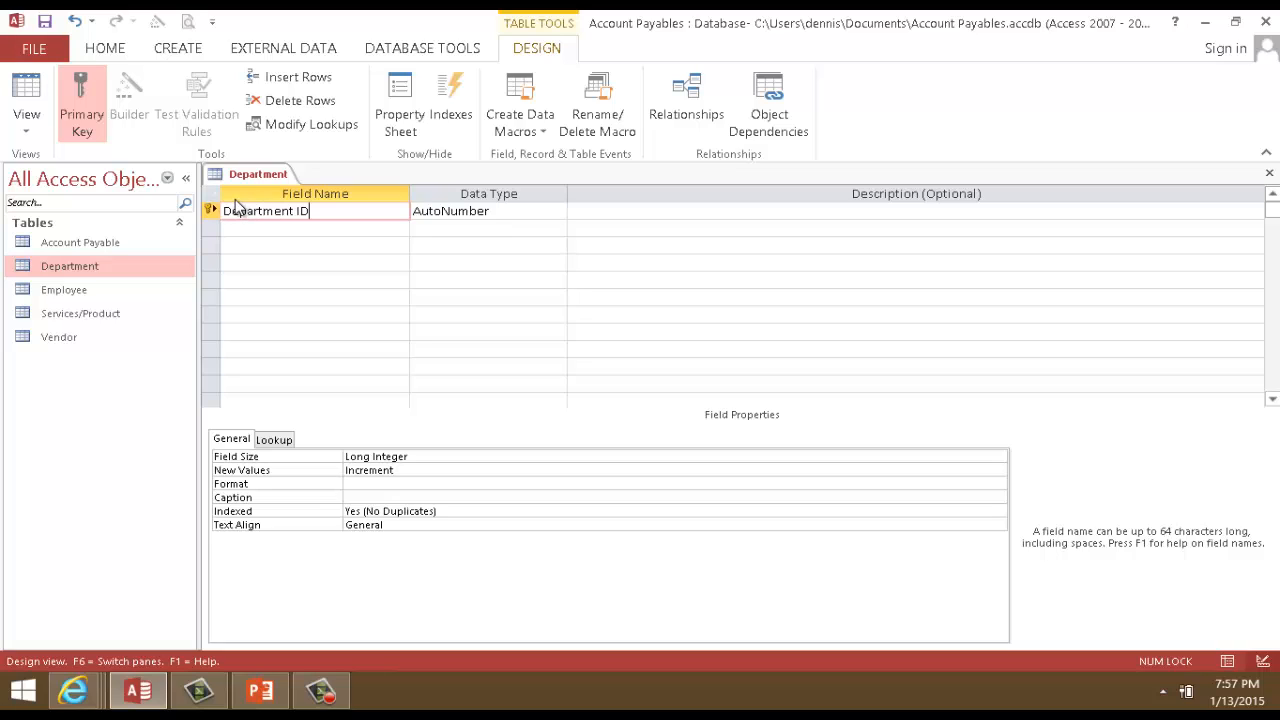
Add the Department Name and Region fields.
{"action": "left_click", "coordinate": [243, 227]}
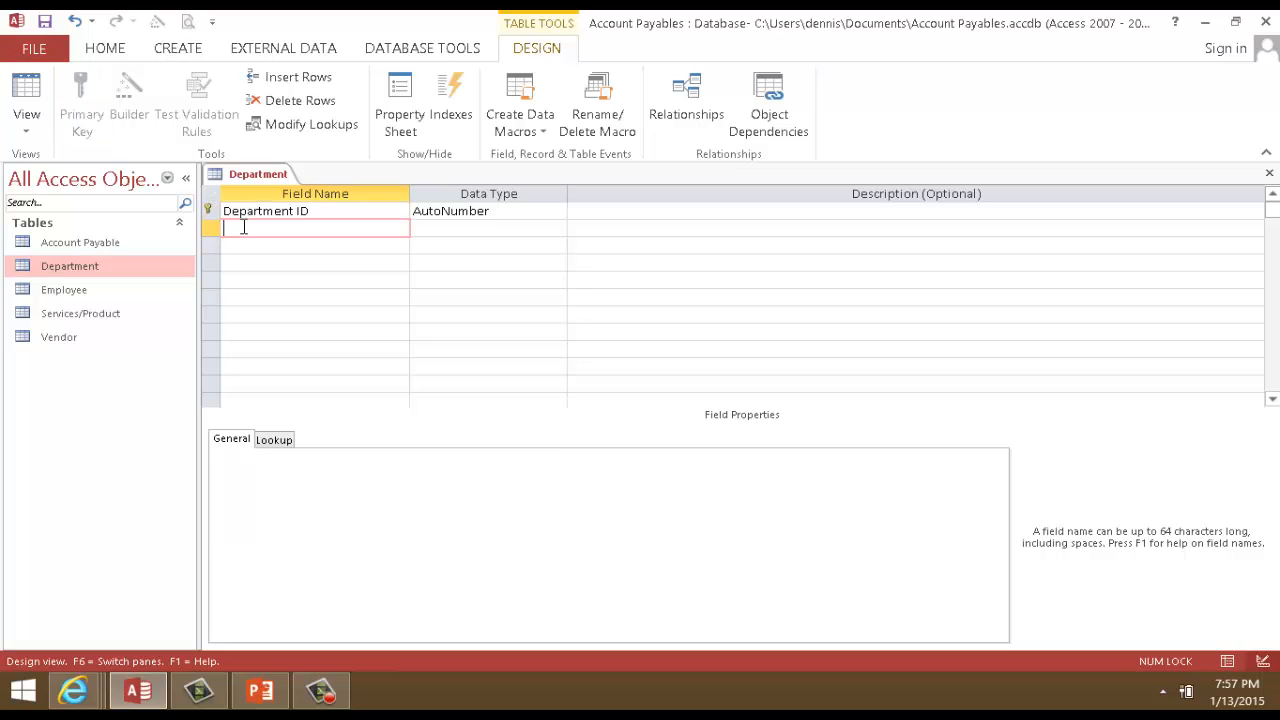
{"action": "type", "text": "Department Name"}
{"action": "key", "text": "Down"}
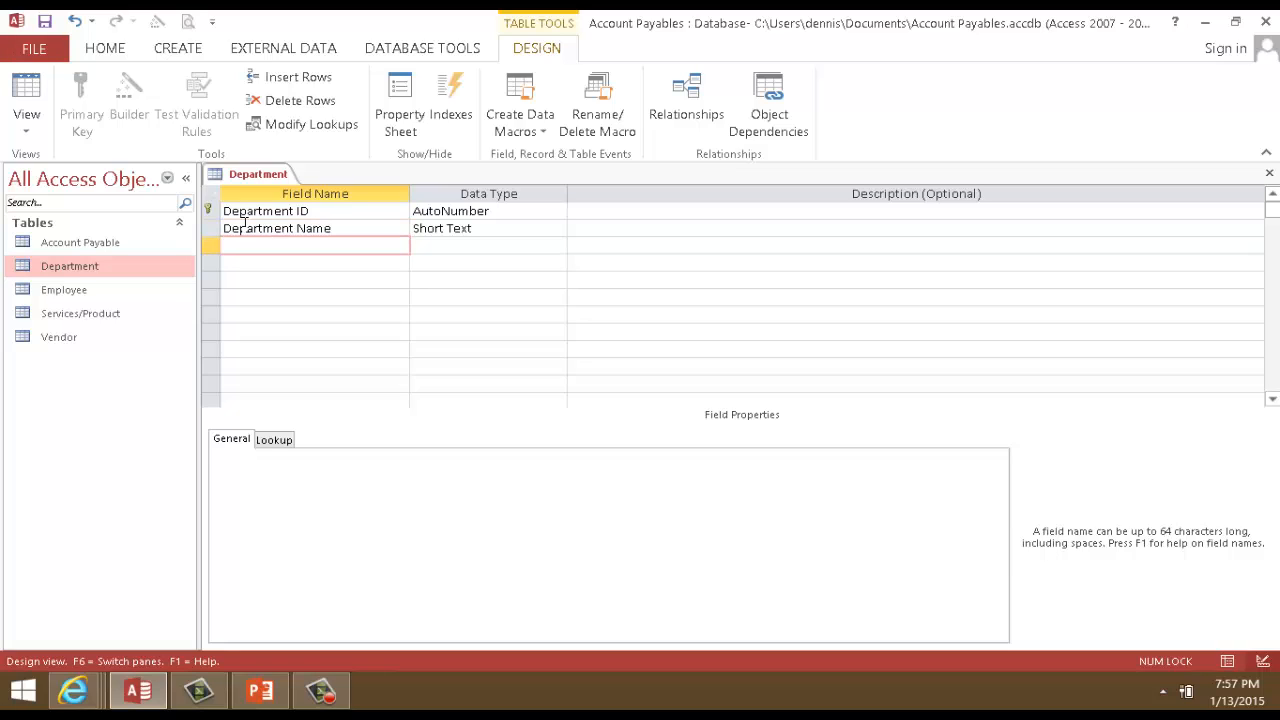
{"action": "type", "text": "Regino"}
{"action": "key", "text": "BackSpace"}
{"action": "key", "text": "BackSpace"}
{"action": "type", "text": "on"}
{"action": "key", "text": "Down"}
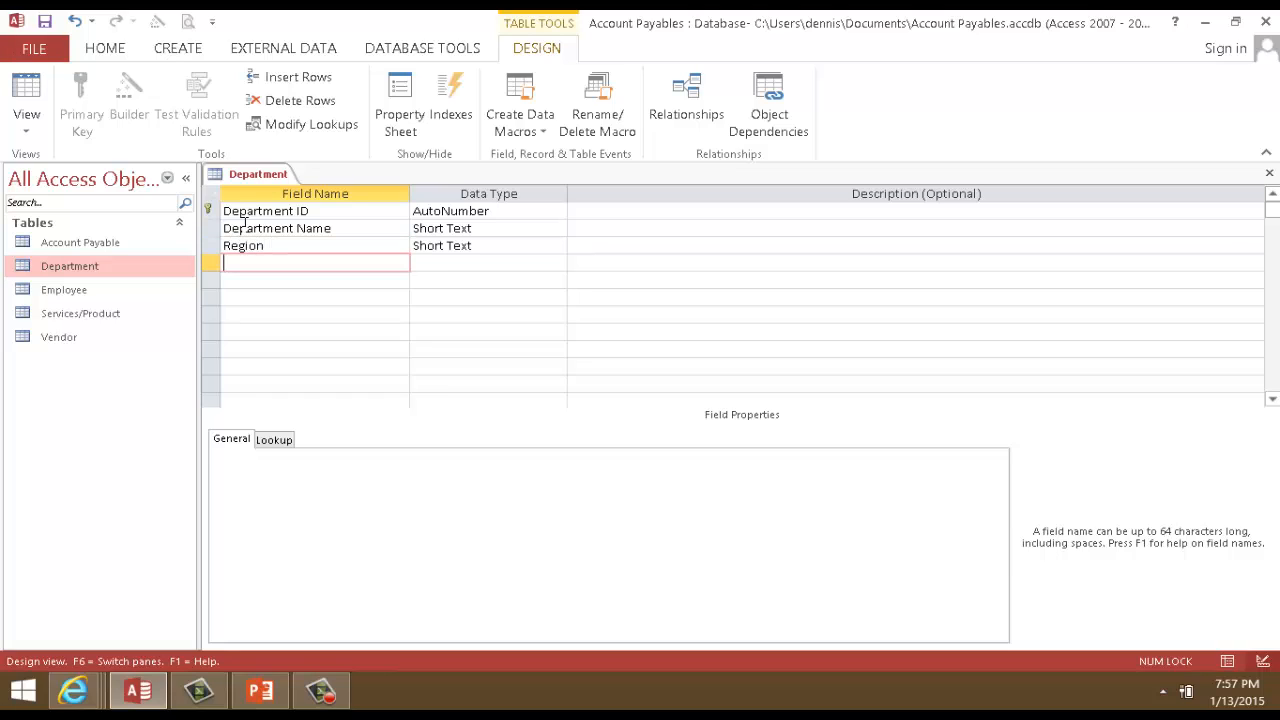
Add the Telephone Number, Manager's Name and No. Of Employee fields.
{"action": "type", "text": "Telephone Number"}
{"action": "key", "text": "Down"}
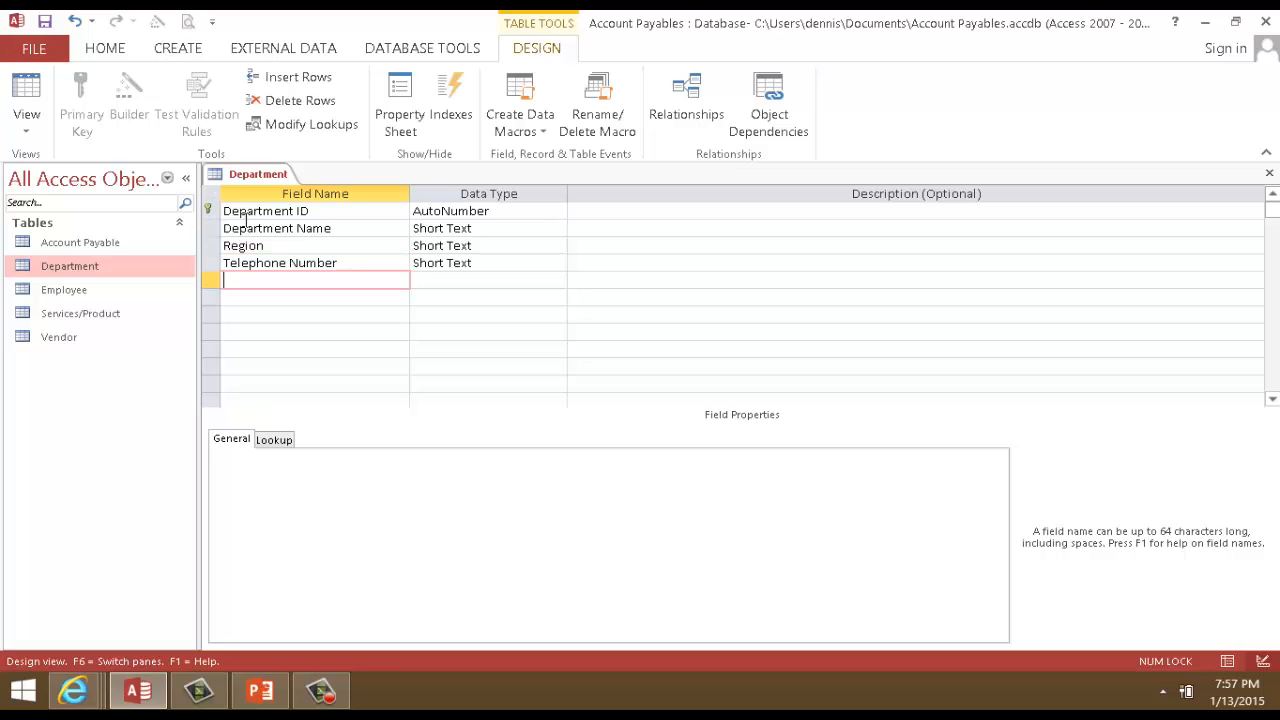
{"action": "type", "text": "Manager"}
{"action": "type", "text": "'s Name"}
{"action": "key", "text": "Down"}
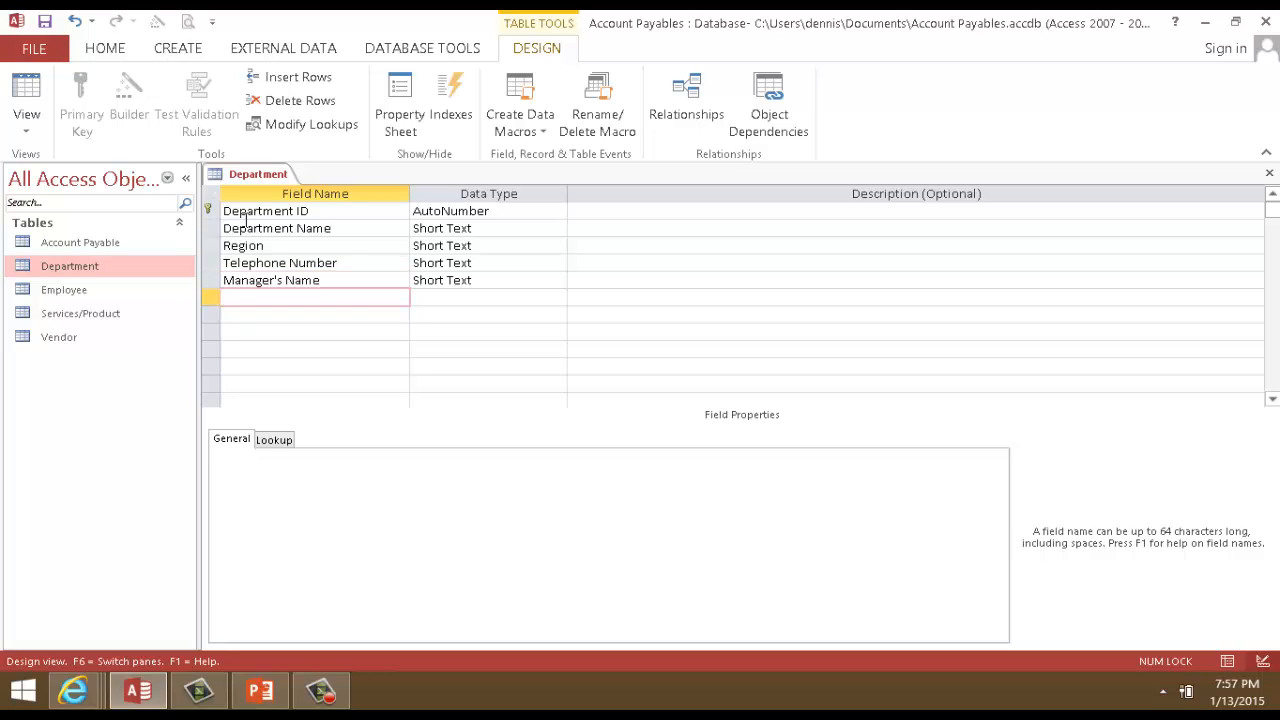
{"action": "type", "text": "No. Of Employee"}
Attempt to close and save Department, hitting the naming-rules error for 'No. Of Employee'.
{"action": "left_click", "coordinate": [465, 297]}
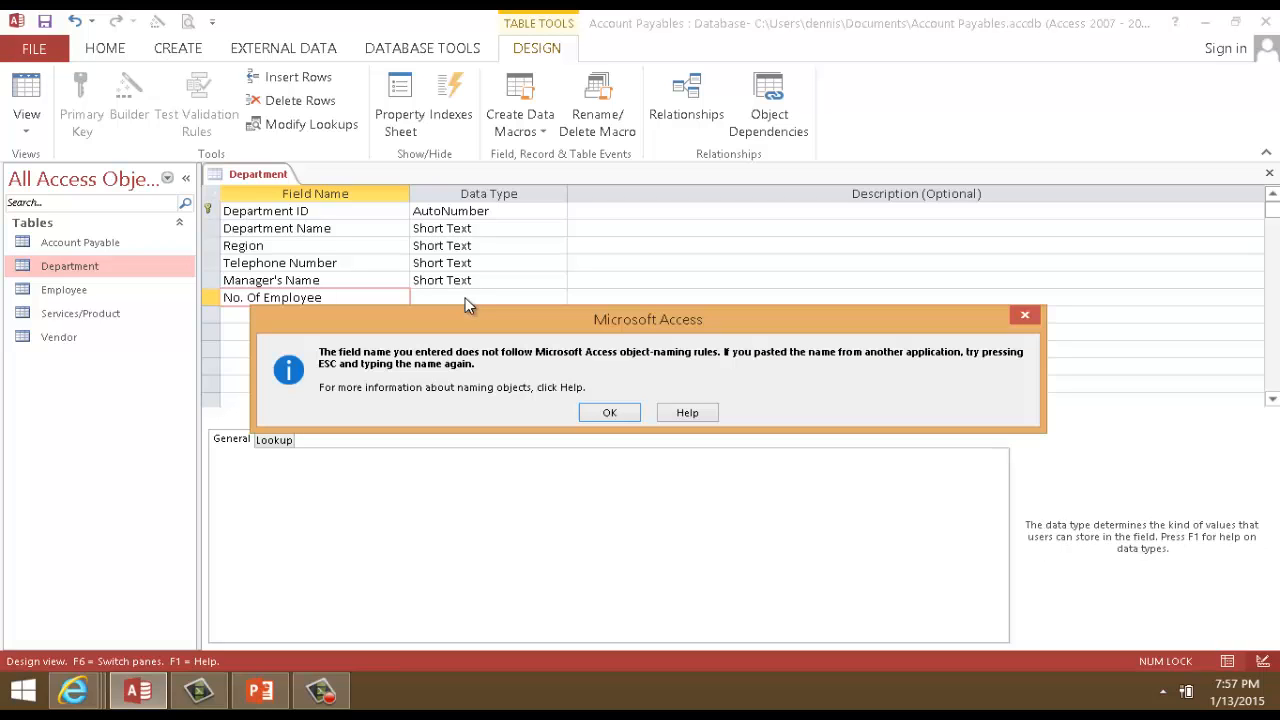
{"action": "left_click", "coordinate": [610, 412]}
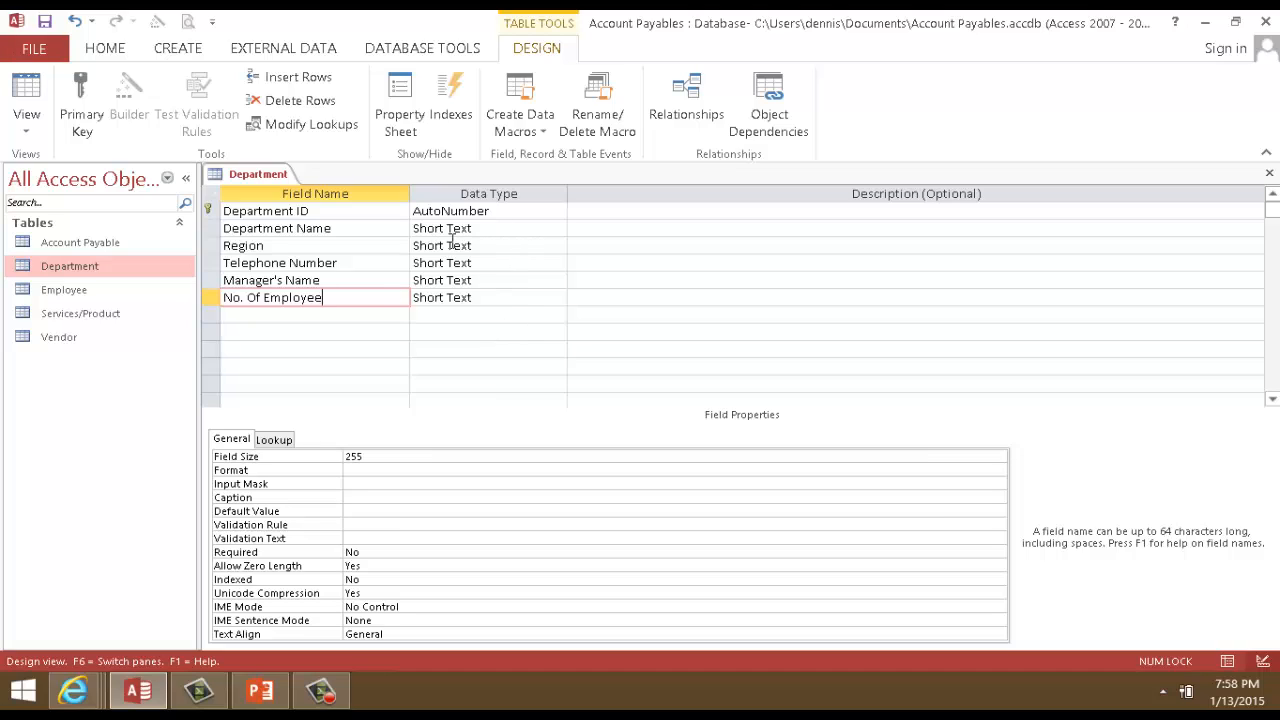
{"action": "right_click", "coordinate": [280, 179]}
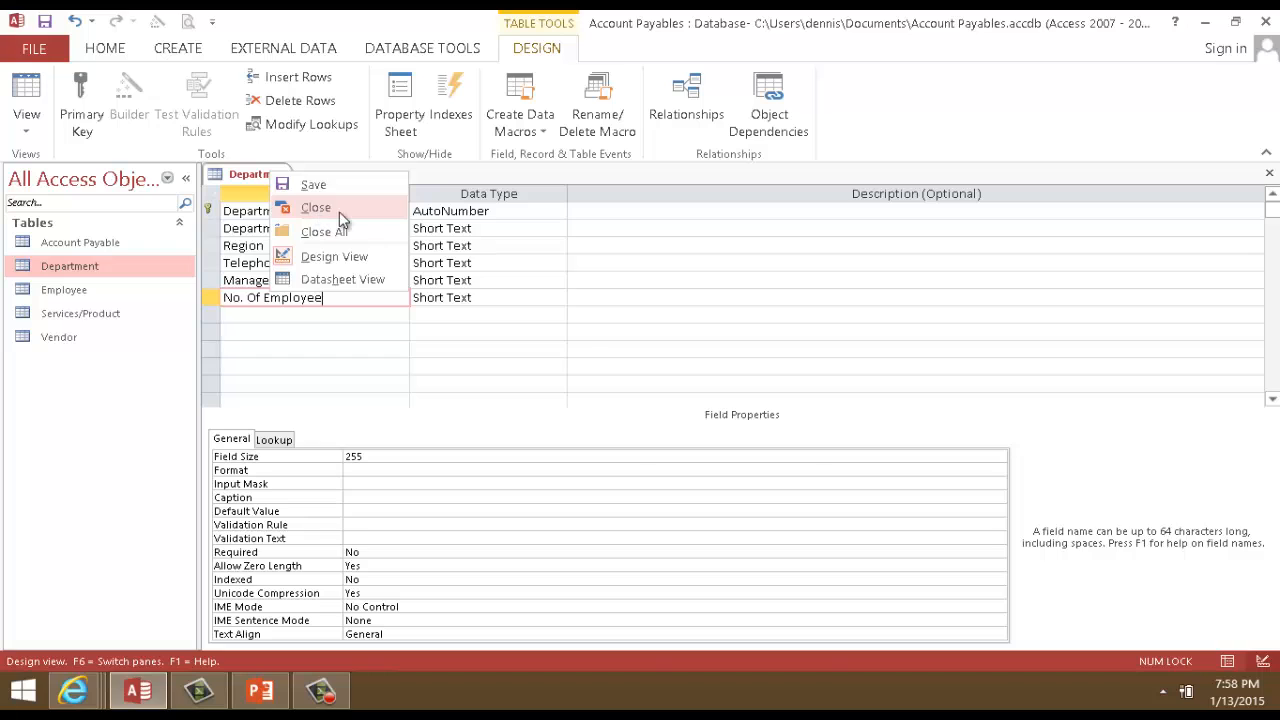
{"action": "left_click", "coordinate": [325, 193]}
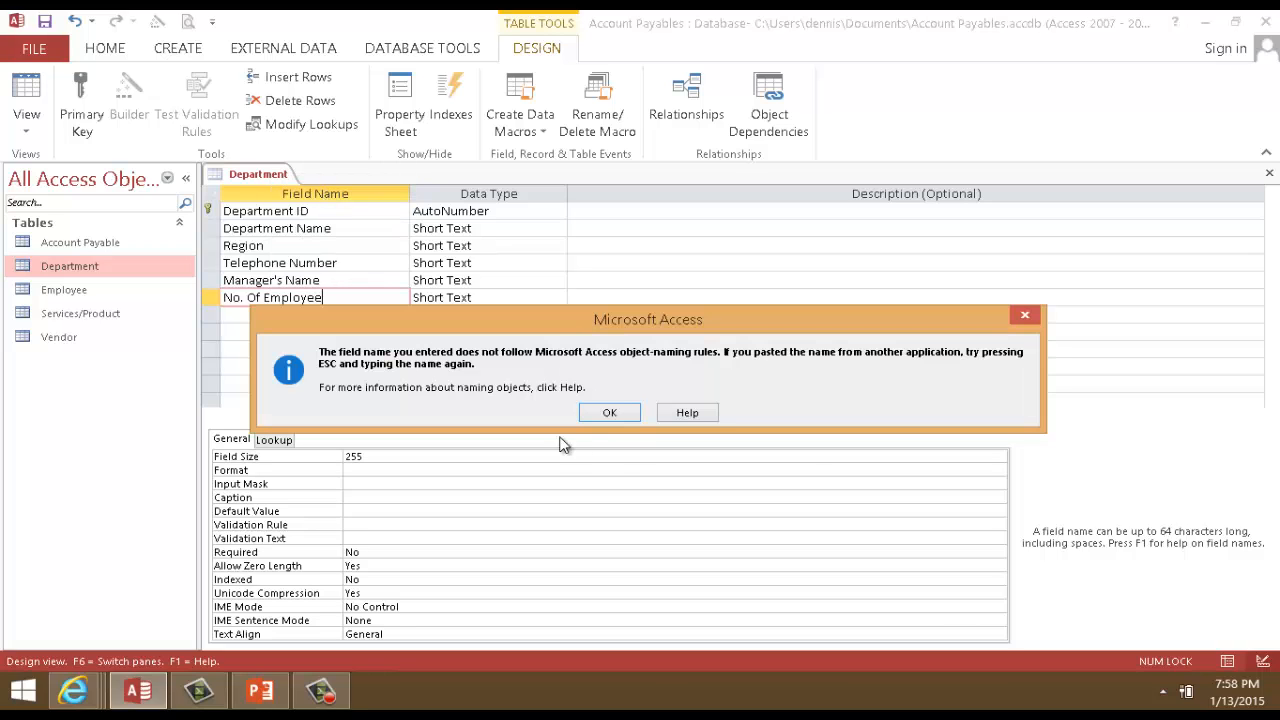
{"action": "left_click", "coordinate": [609, 412]}
{"action": "right_click", "coordinate": [285, 177]}
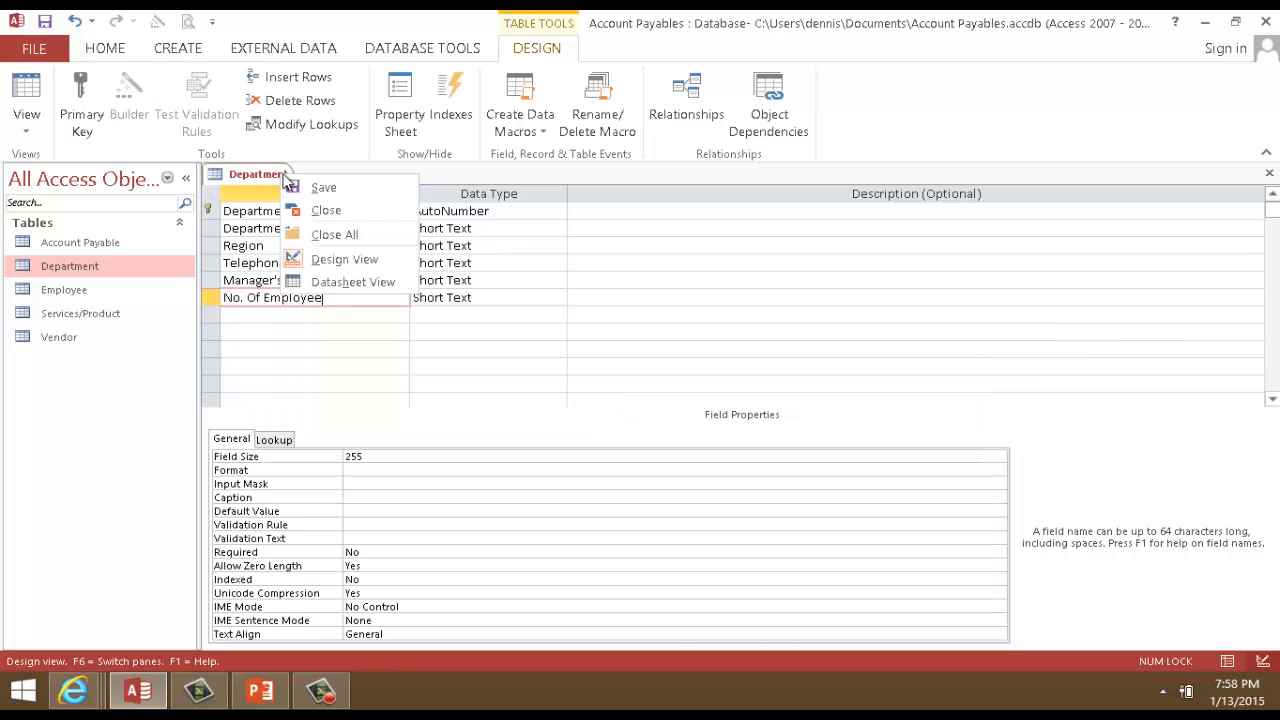
{"action": "left_click", "coordinate": [326, 210]}
{"action": "left_click", "coordinate": [568, 402]}
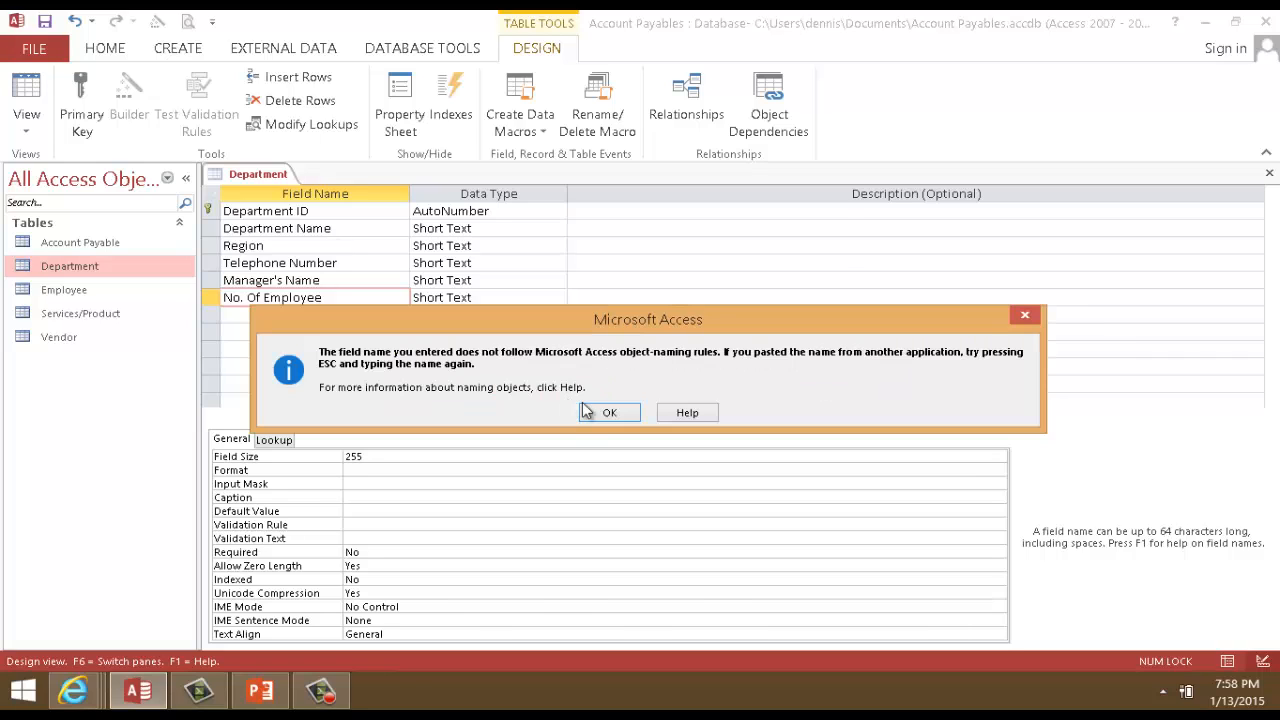
{"action": "left_click", "coordinate": [600, 413]}
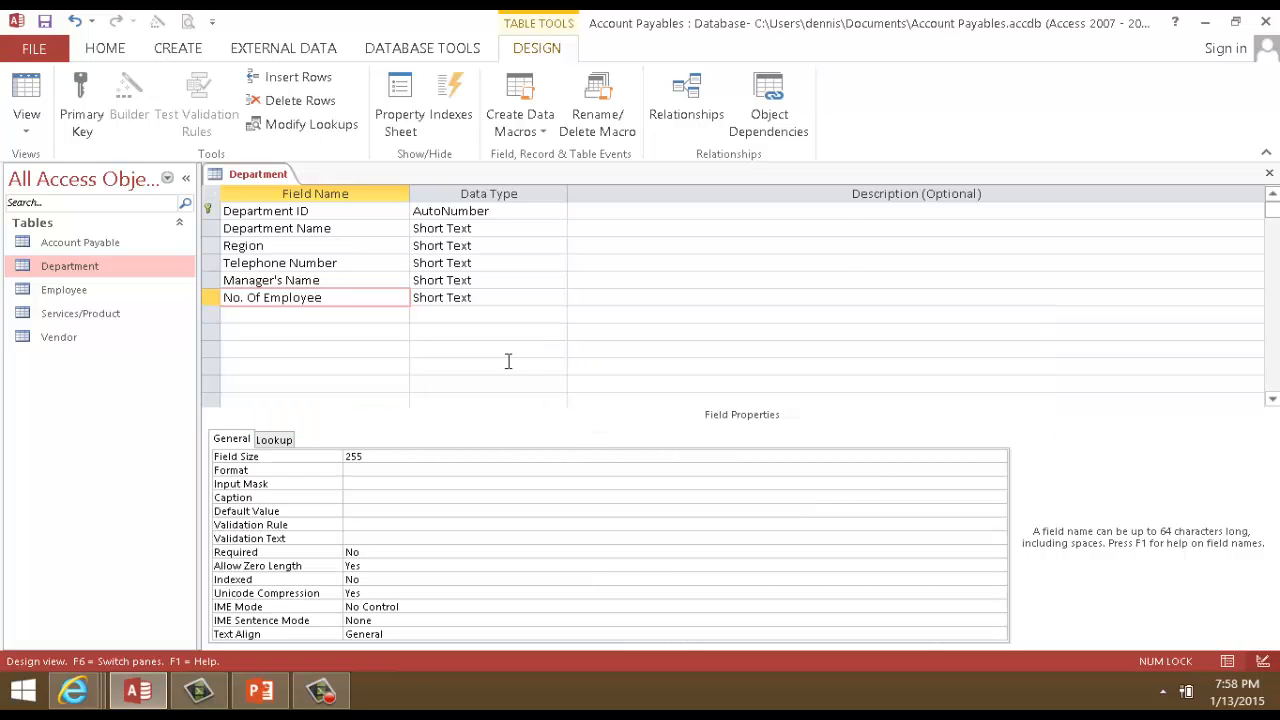
Rename the field to 'No Of Employee', save and close Department, and open Employee.
{"action": "left_click", "coordinate": [248, 298]}
{"action": "key", "text": "BackSpace"}
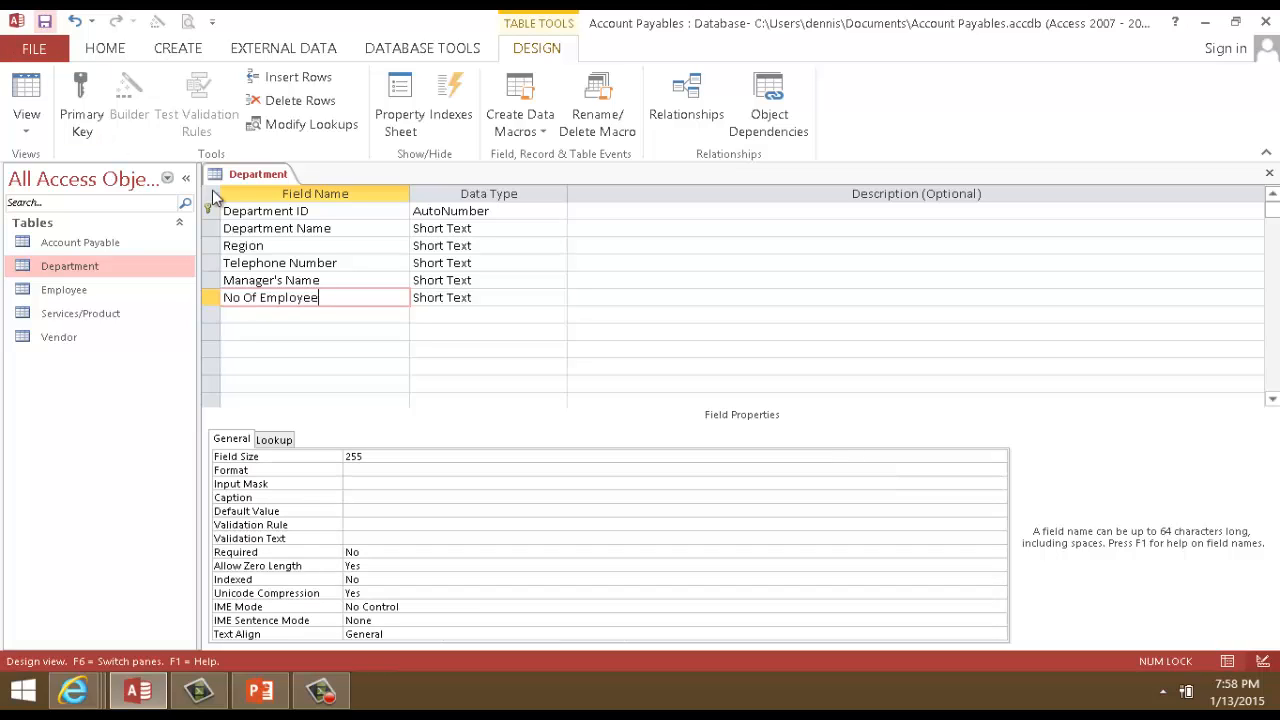
{"action": "right_click", "coordinate": [240, 174]}
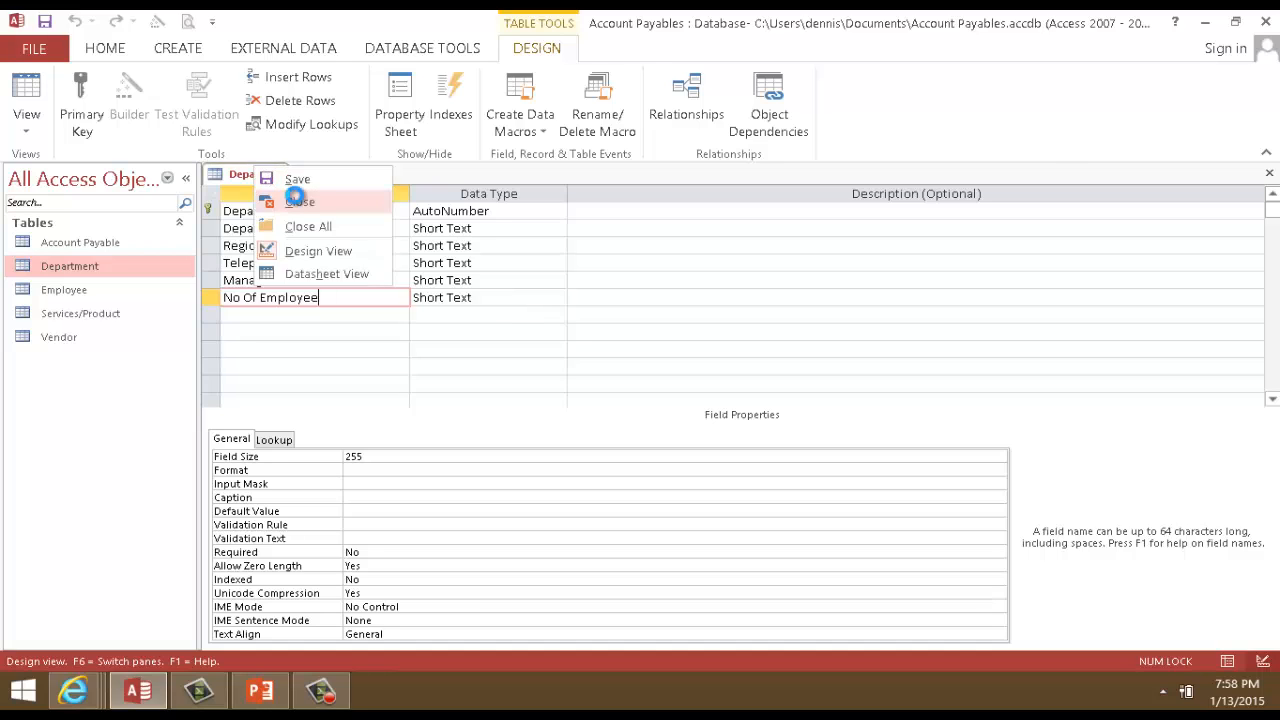
{"action": "left_click", "coordinate": [300, 198]}
{"action": "double_click", "coordinate": [95, 290]}
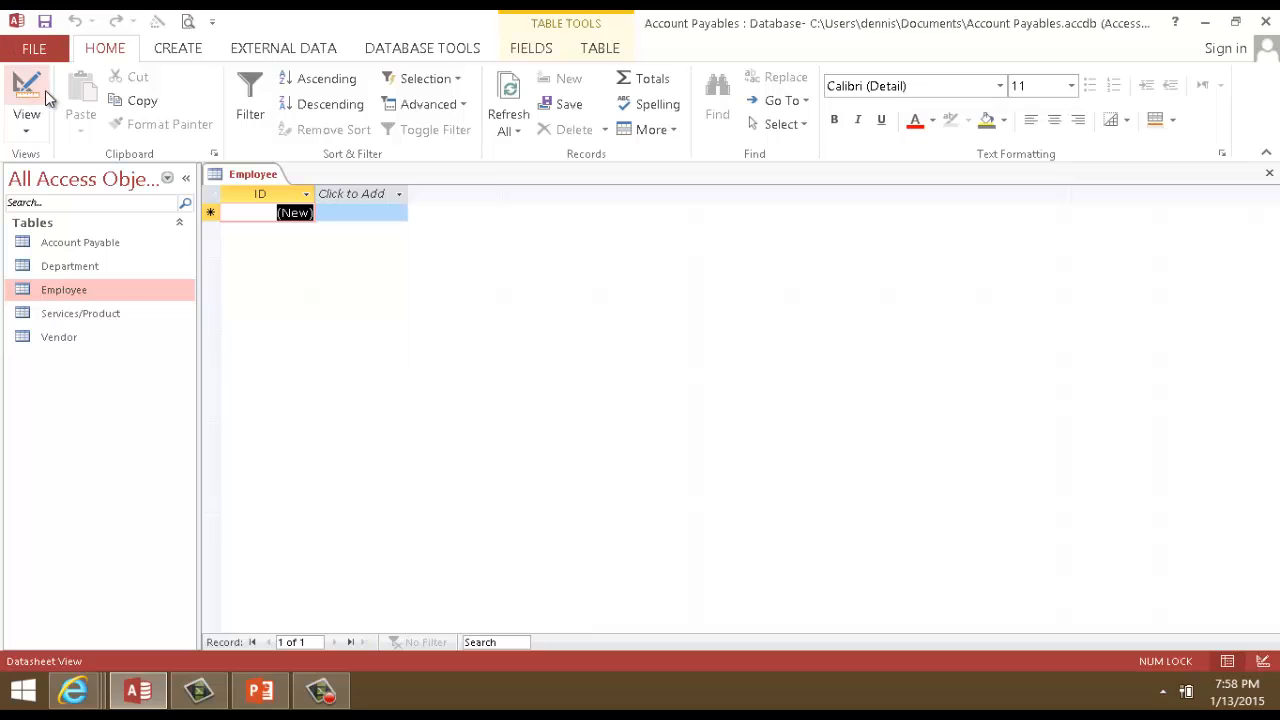
Switch the Employee table to Design view and enter Employee ID, First Name, Last Name and Address.
{"action": "left_click", "coordinate": [36, 96]}
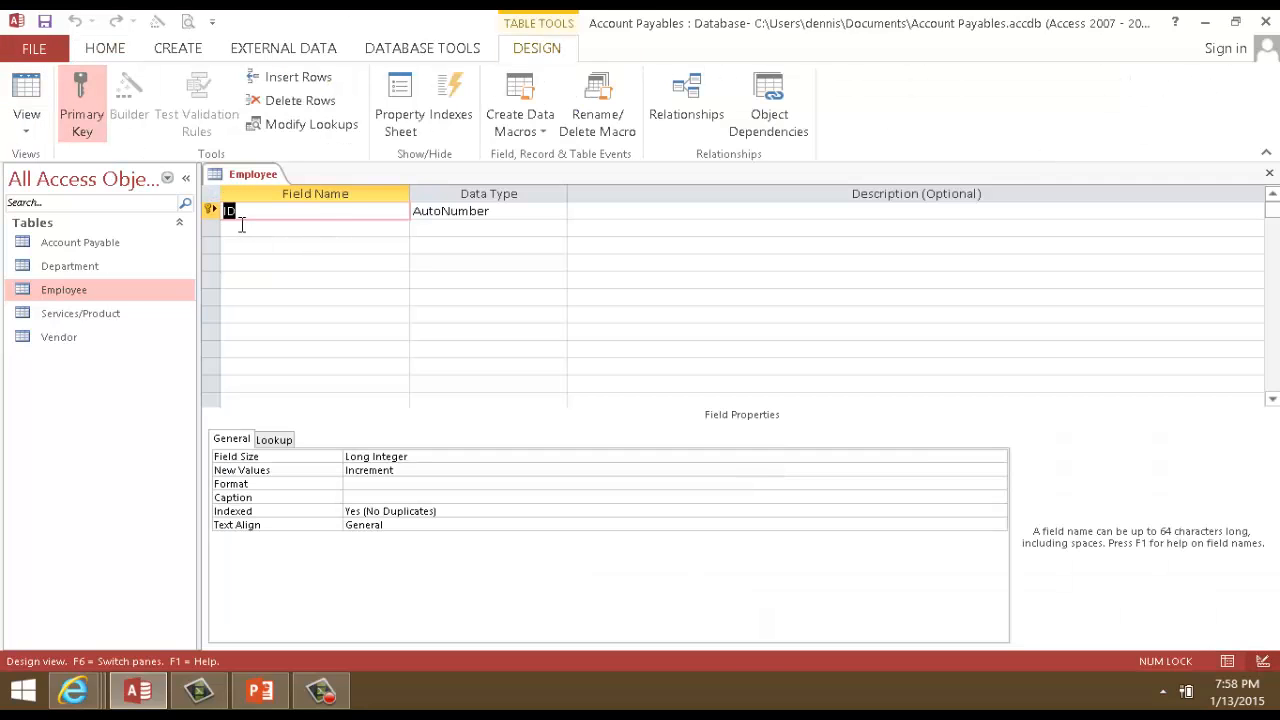
{"action": "type", "text": "Employee ID"}
{"action": "key", "text": "Tab"}
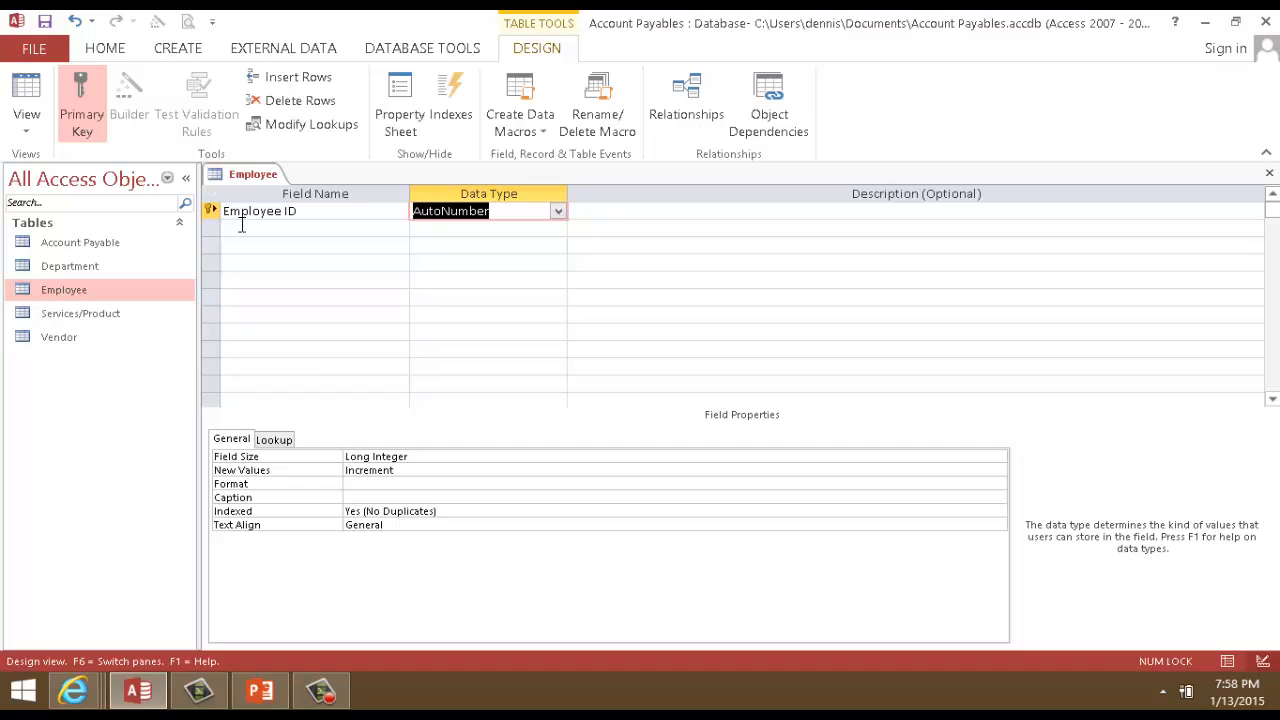
{"action": "left_click", "coordinate": [246, 225]}
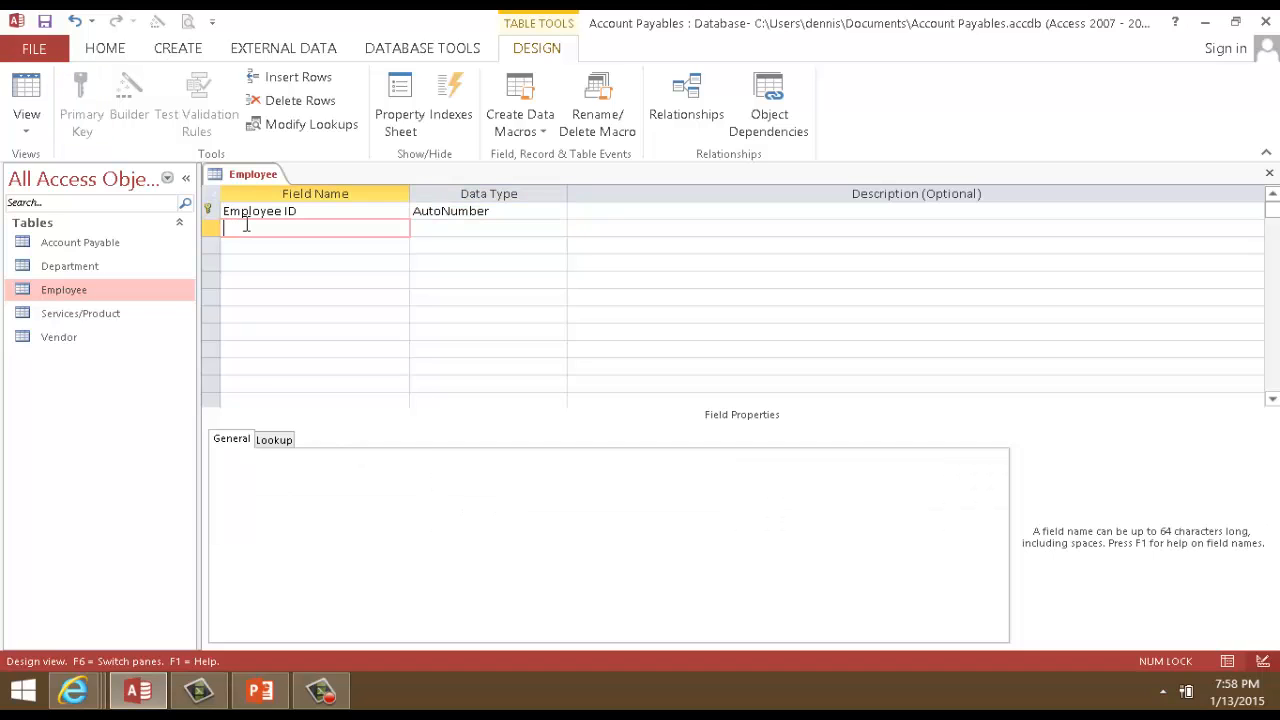
{"action": "type", "text": "First Name"}
{"action": "key", "text": "Down"}
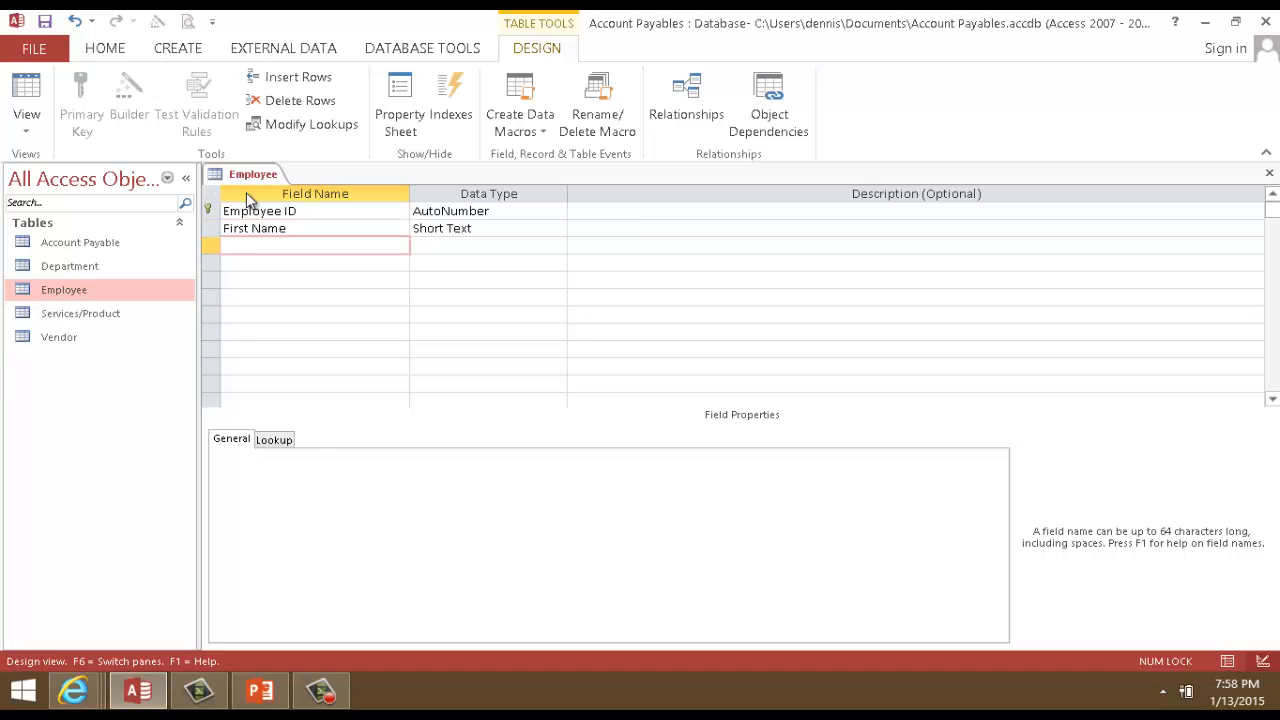
{"action": "type", "text": "Last Name"}
{"action": "key", "text": "Down"}
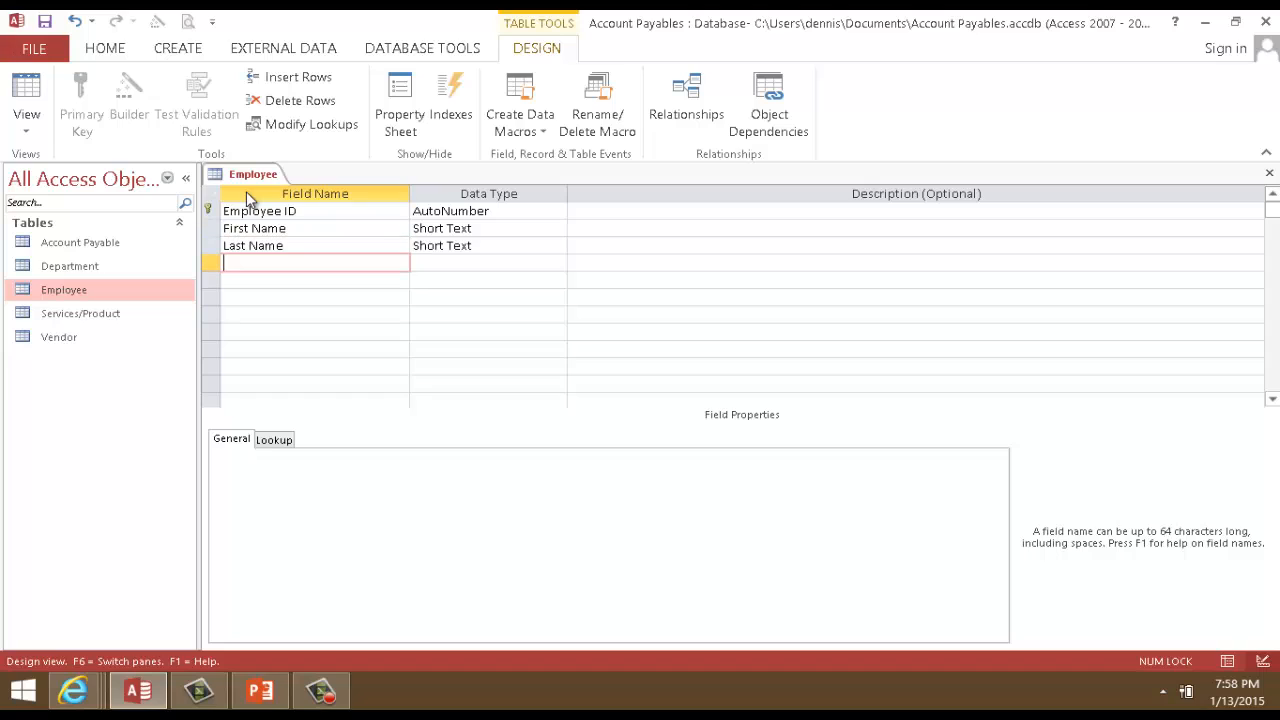
{"action": "type", "text": "Address"}
{"action": "key", "text": "Down"}
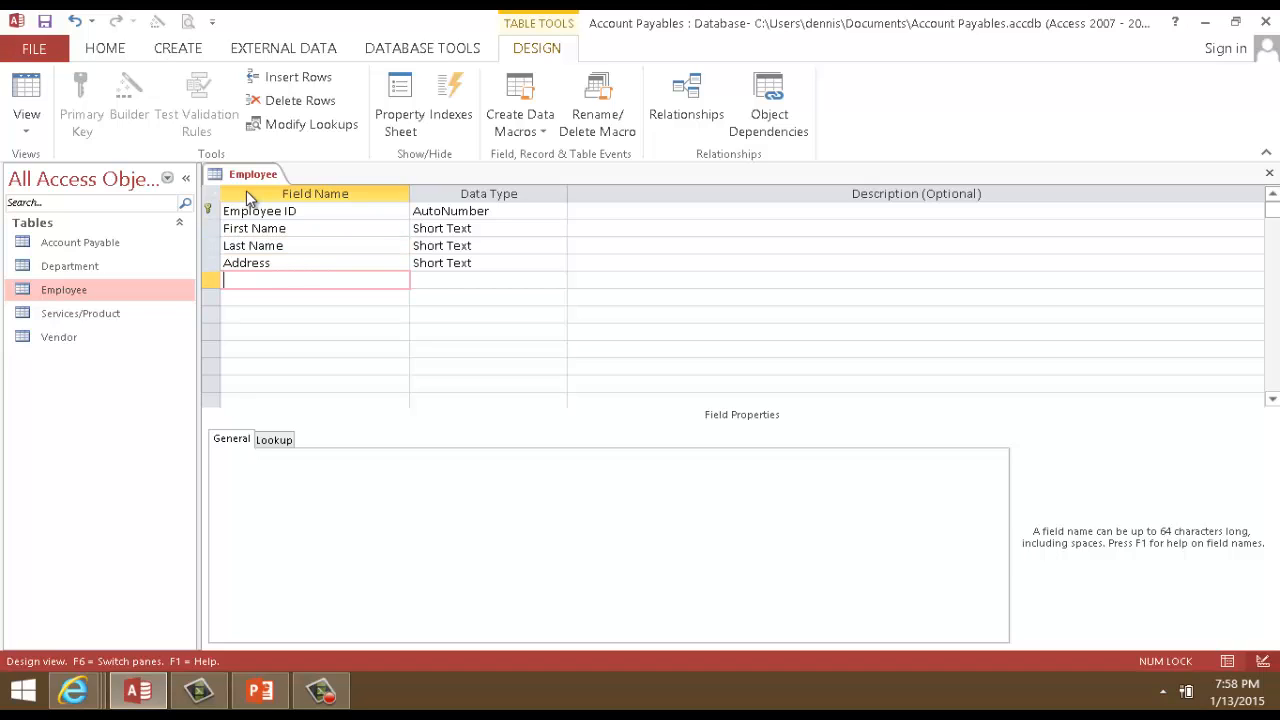
Add the fields City,State,Country and Telephone.
{"action": "type", "text": "City,State,Country"}
{"action": "key", "text": "Down"}
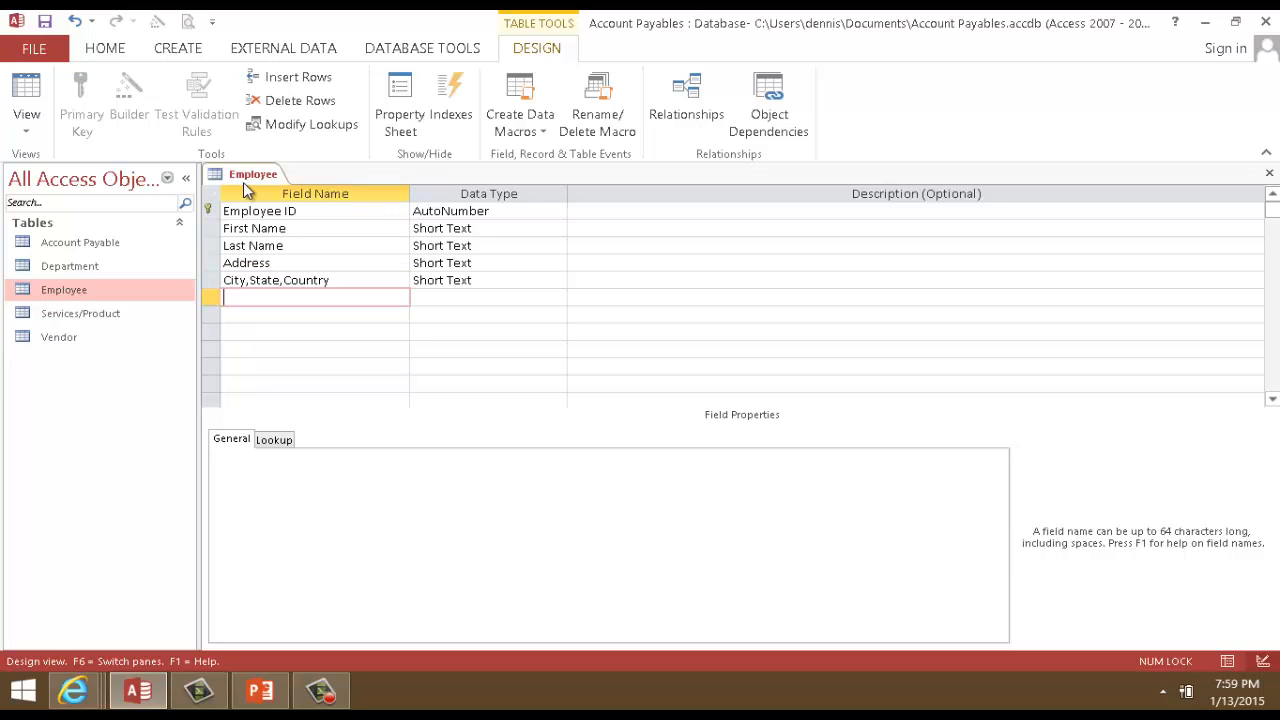
{"action": "type", "text": "Telephone"}
{"action": "key", "text": "Down"}
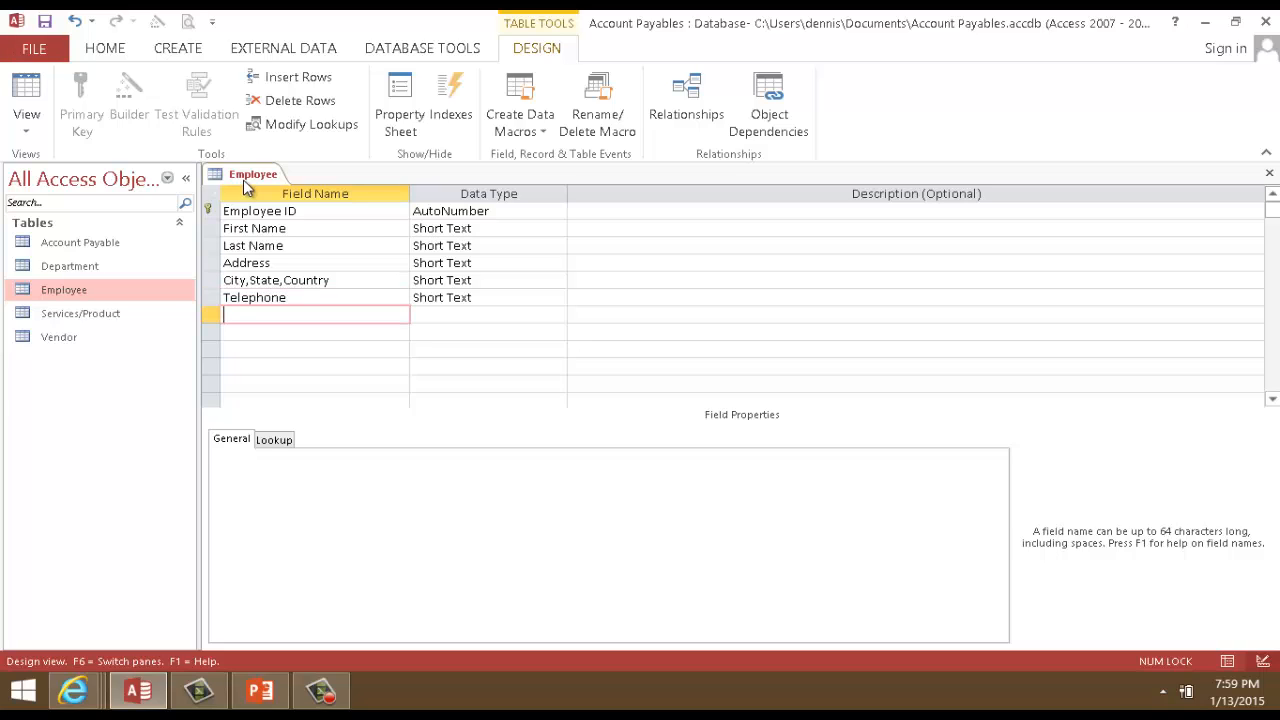
Add the fields Date Hired, Pay Rate, SS# and DL#.
{"action": "type", "text": "Date Hired"}
{"action": "key", "text": "Down"}
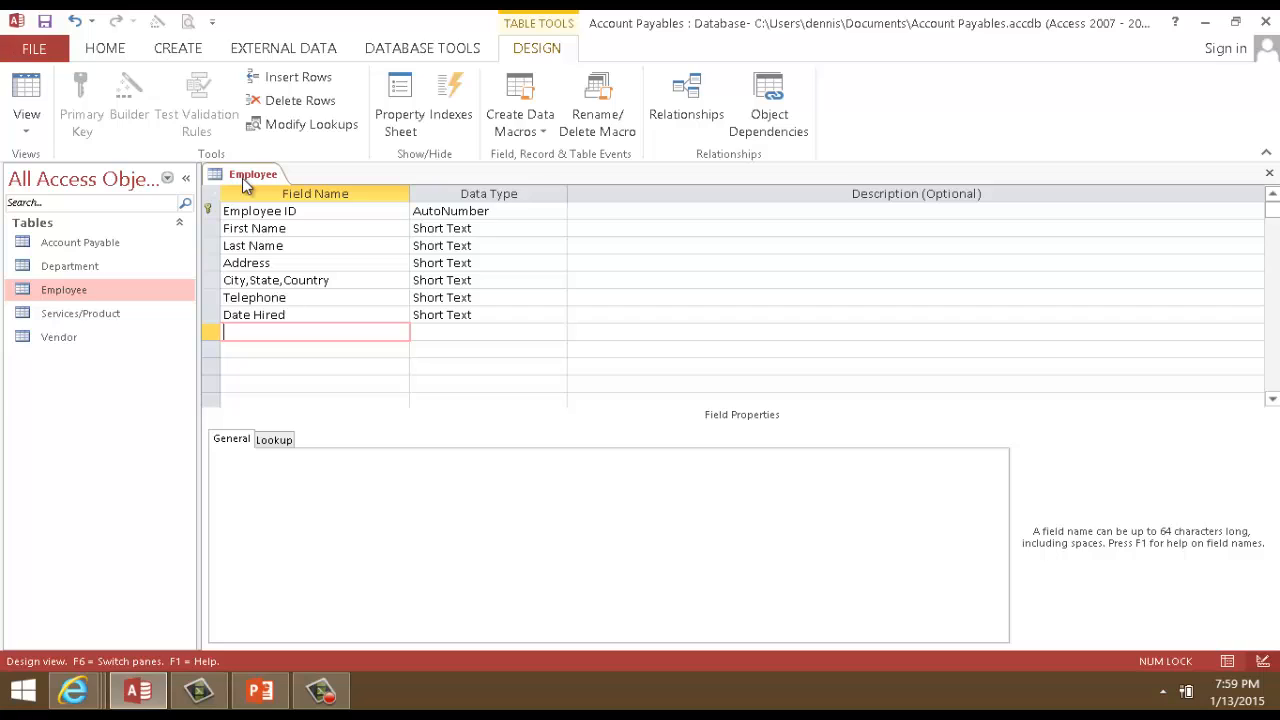
{"action": "type", "text": "Pay Rate"}
{"action": "left_click", "coordinate": [254, 356]}
{"action": "type", "text": "SS"}
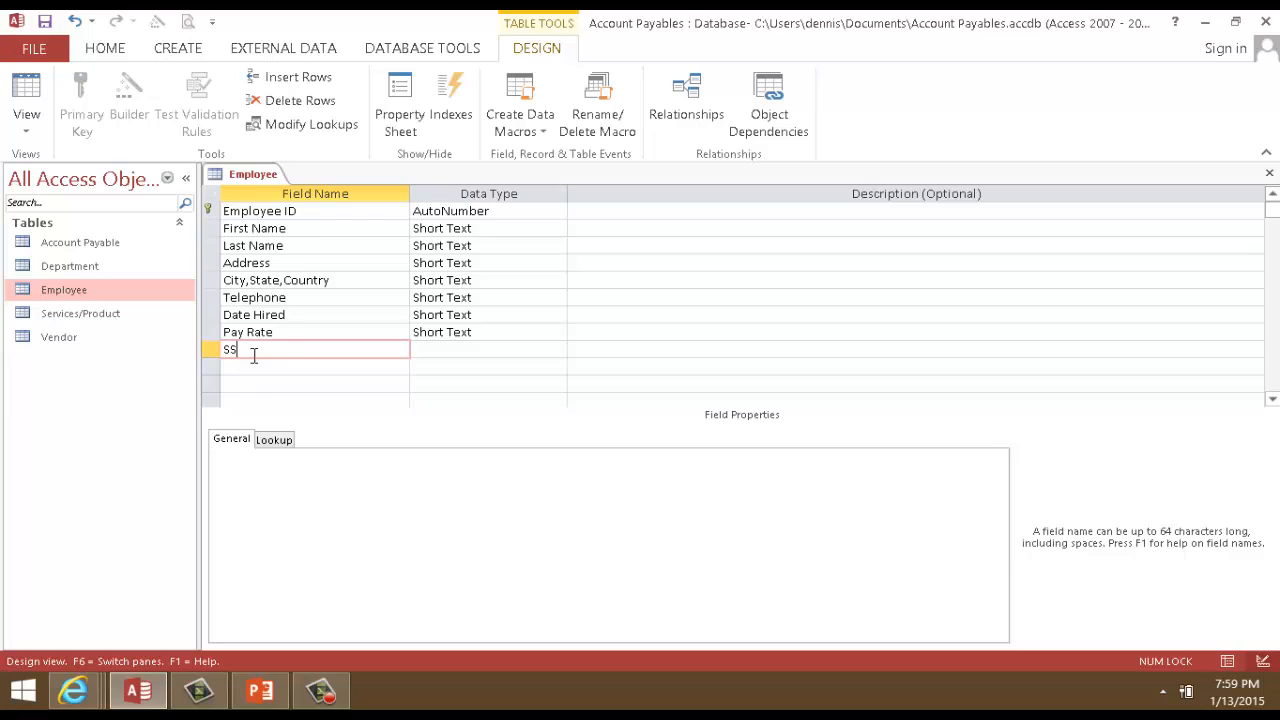
{"action": "type", "text": "#"}
{"action": "key", "text": "Down"}
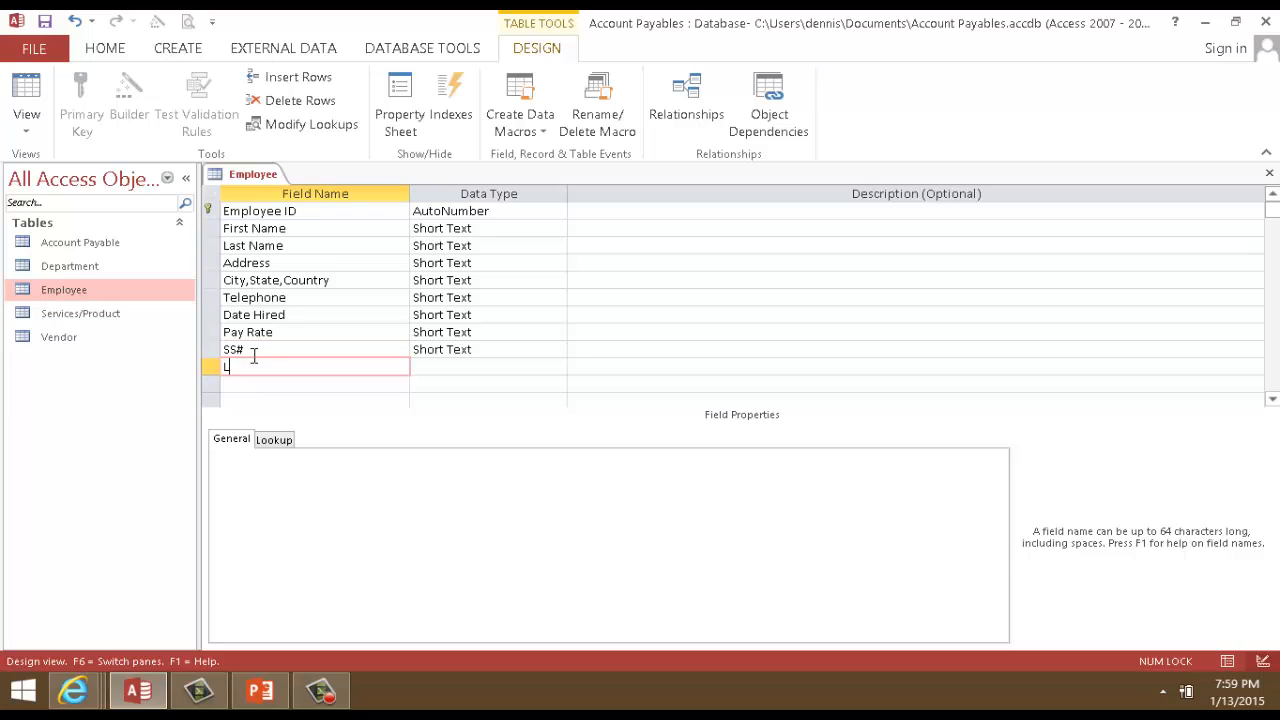
{"action": "type", "text": "DL#"}
Save and close the Employee table.
{"action": "right_click", "coordinate": [268, 176]}
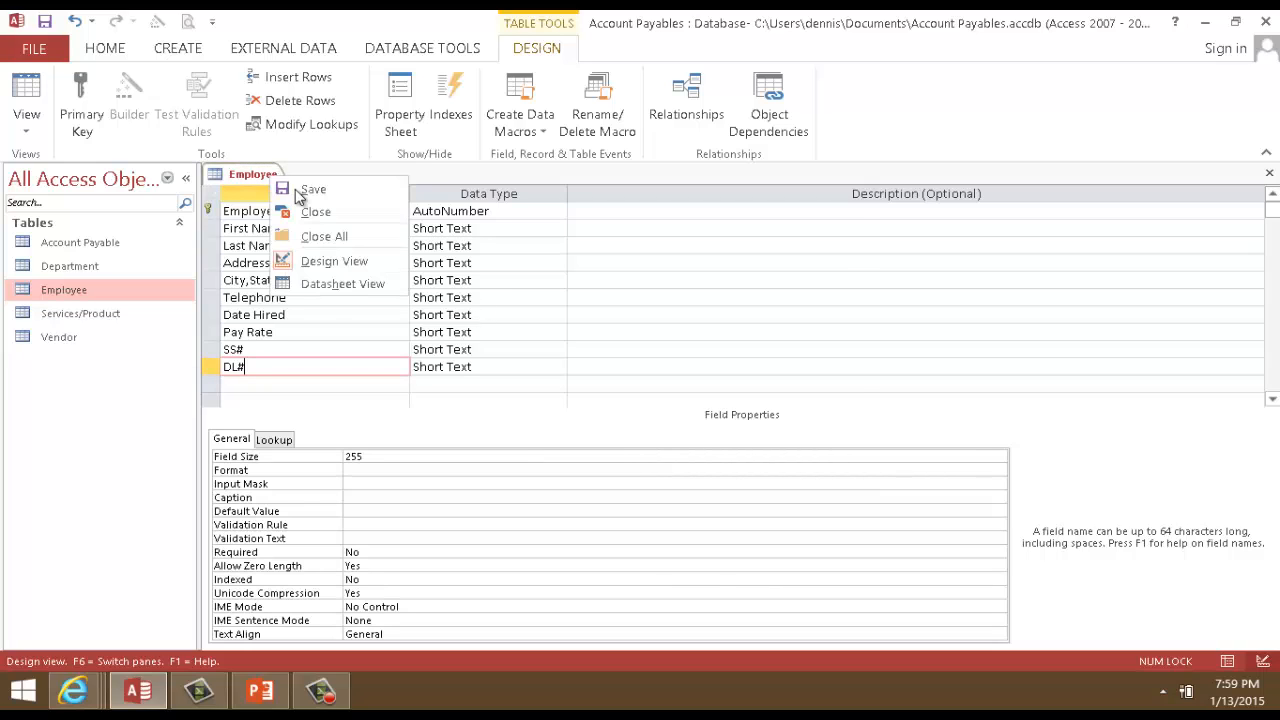
{"action": "left_click", "coordinate": [326, 190]}
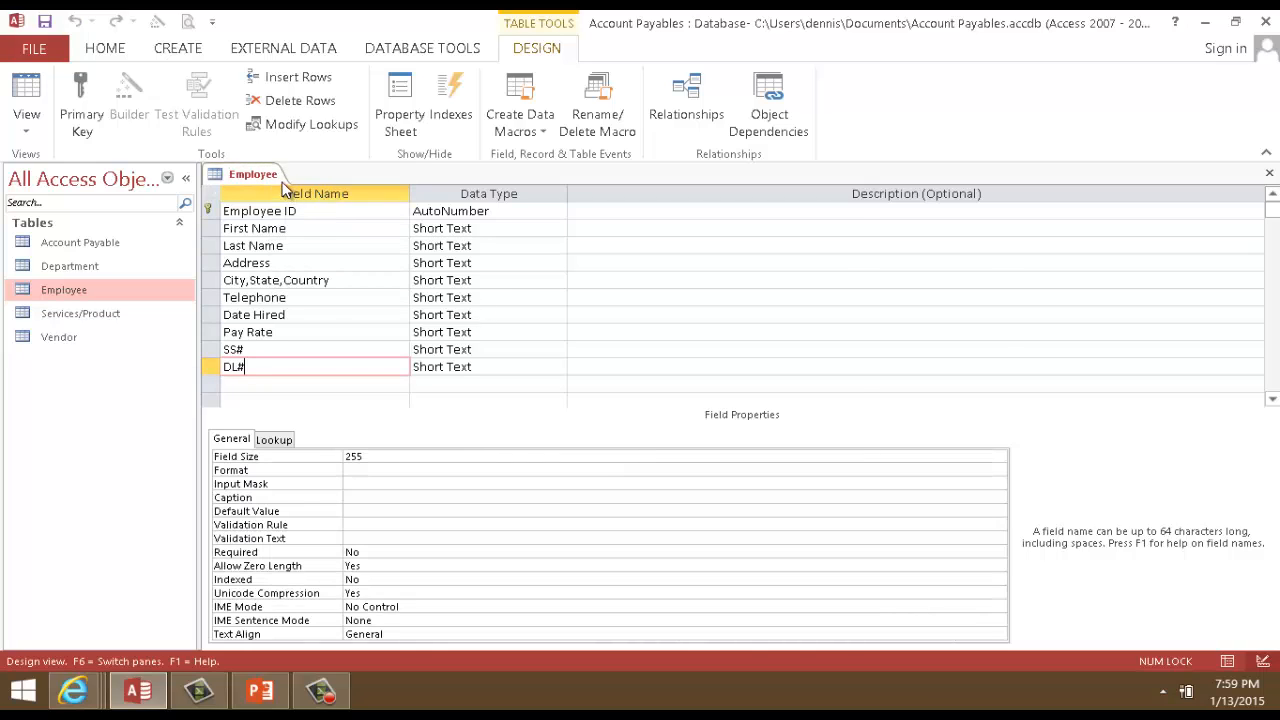
{"action": "right_click", "coordinate": [274, 178]}
{"action": "left_click", "coordinate": [320, 213]}
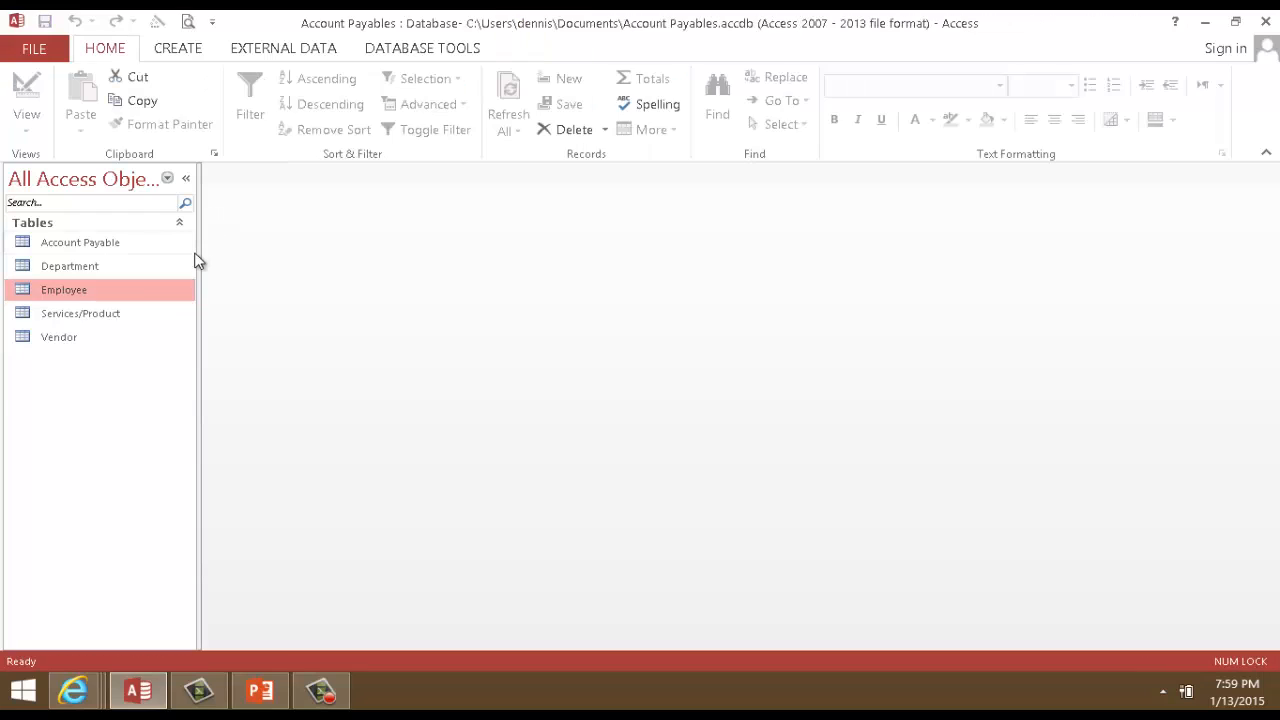
Open Services/Product in Design view and add Product/Services ID and Name, dismissing the reserved-word warning.
{"action": "double_click", "coordinate": [92, 315]}
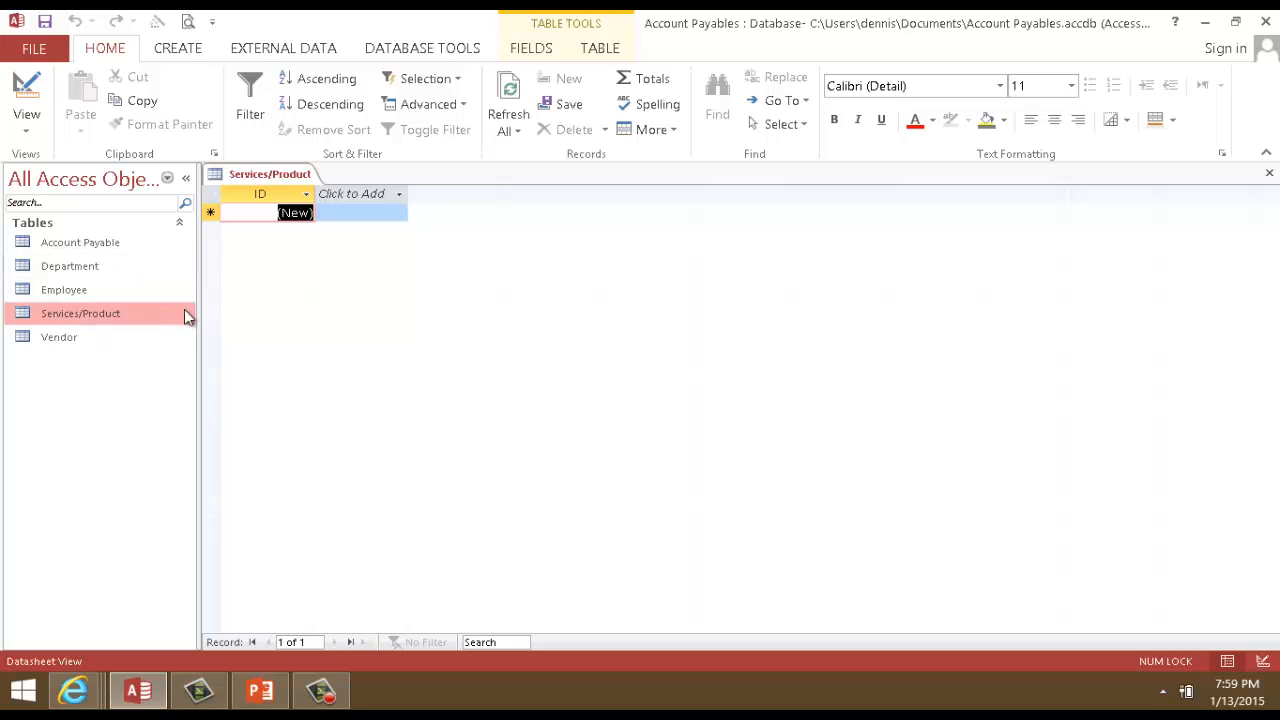
{"action": "left_click", "coordinate": [27, 95]}
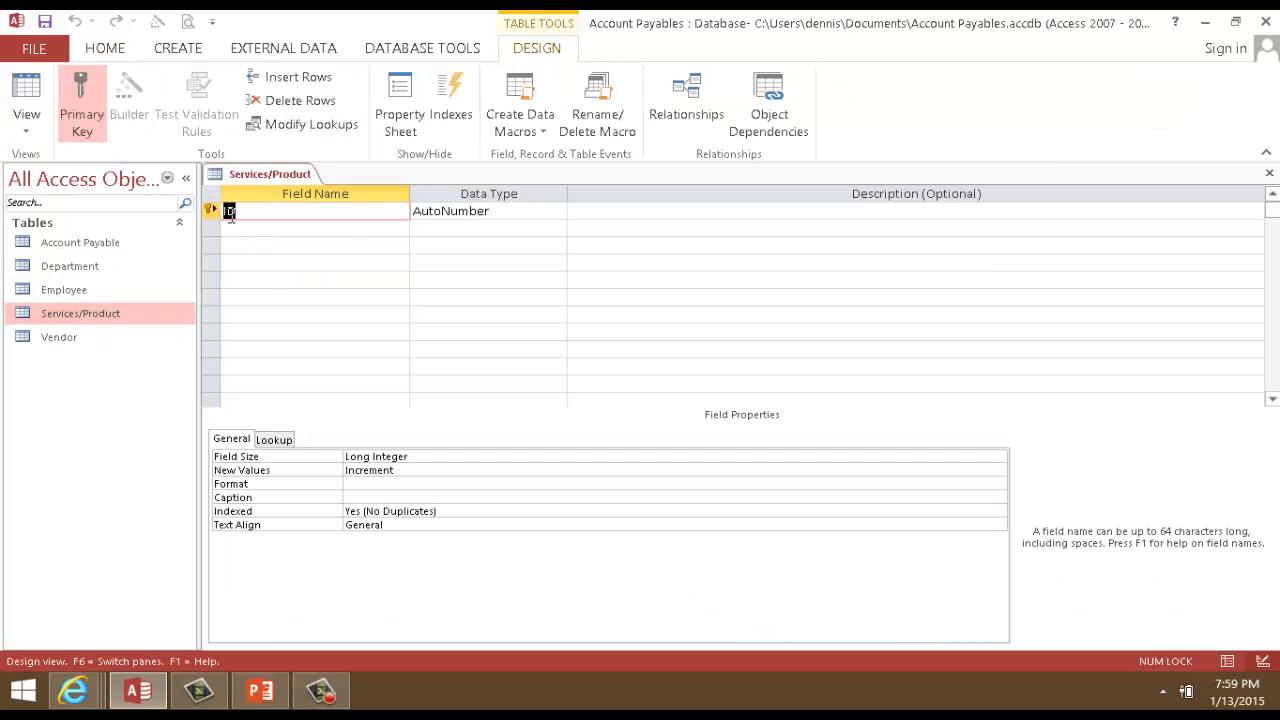
{"action": "type", "text": "Product"}
{"action": "type", "text": "/Servic"}
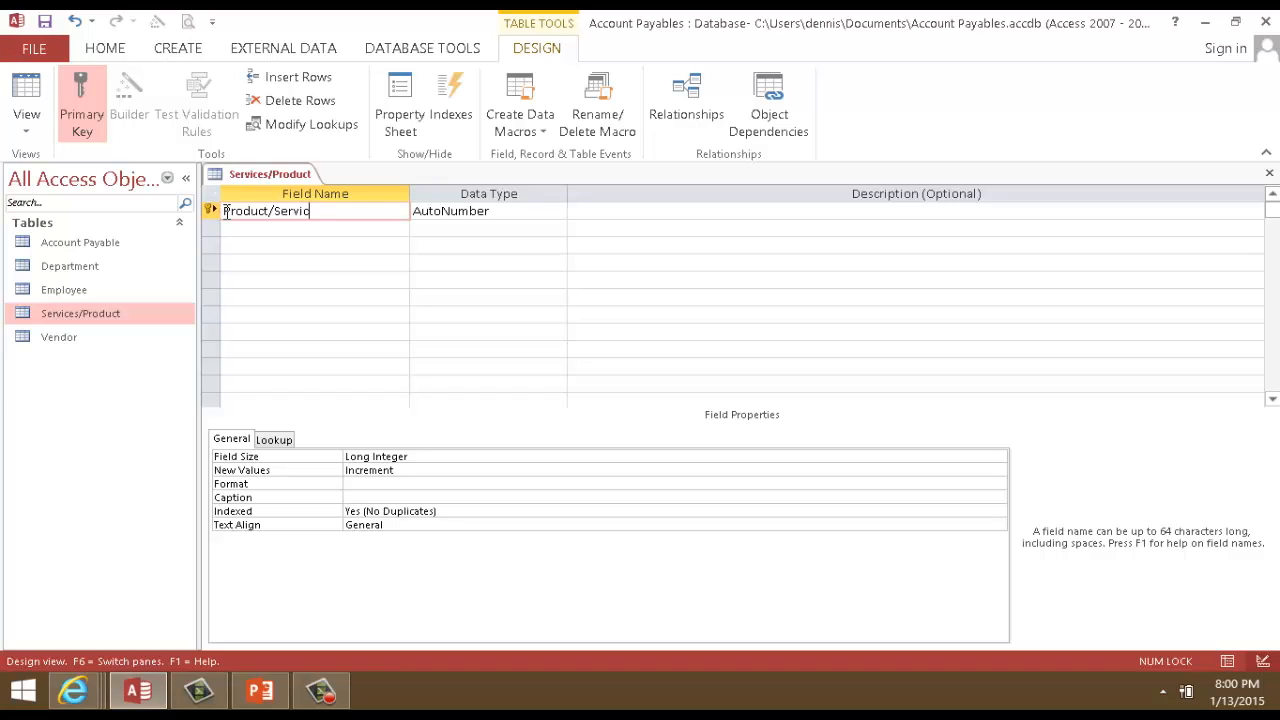
{"action": "type", "text": "es ID"}
{"action": "left_click", "coordinate": [298, 231]}
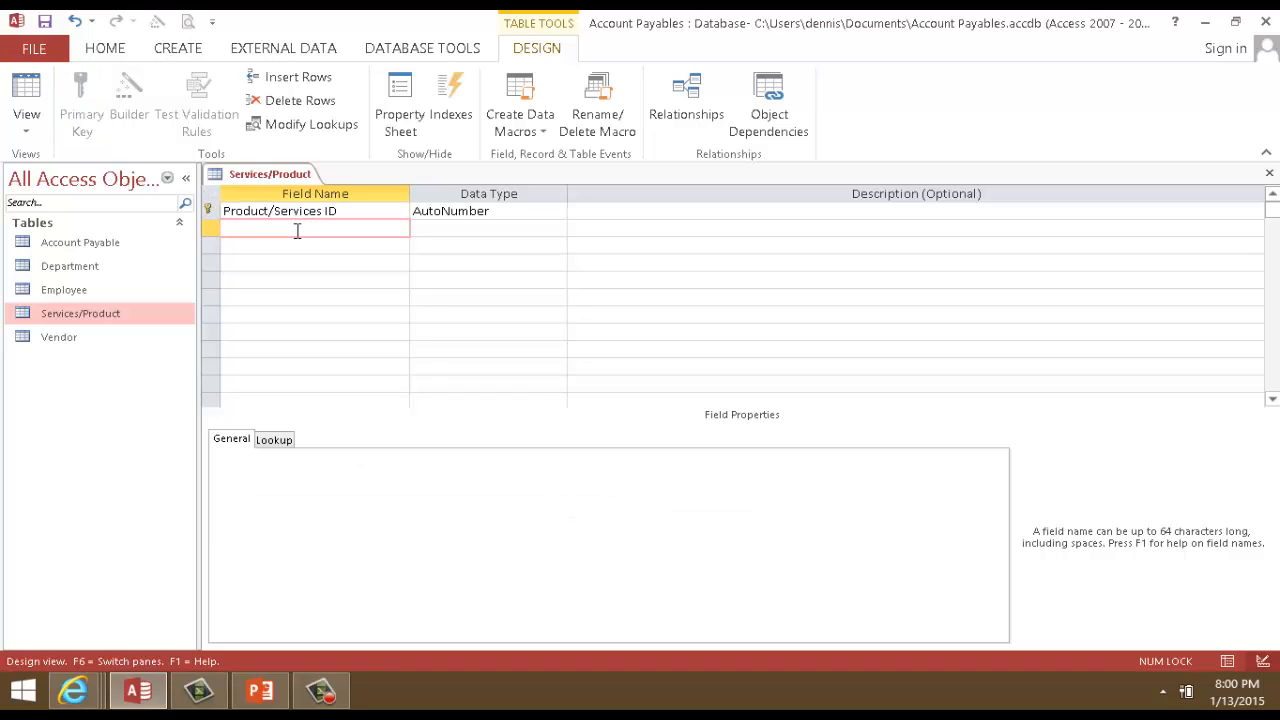
{"action": "type", "text": "Pr"}
{"action": "key", "text": "BackSpace"}
{"action": "type", "text": "Name"}
{"action": "key", "text": "Tab"}
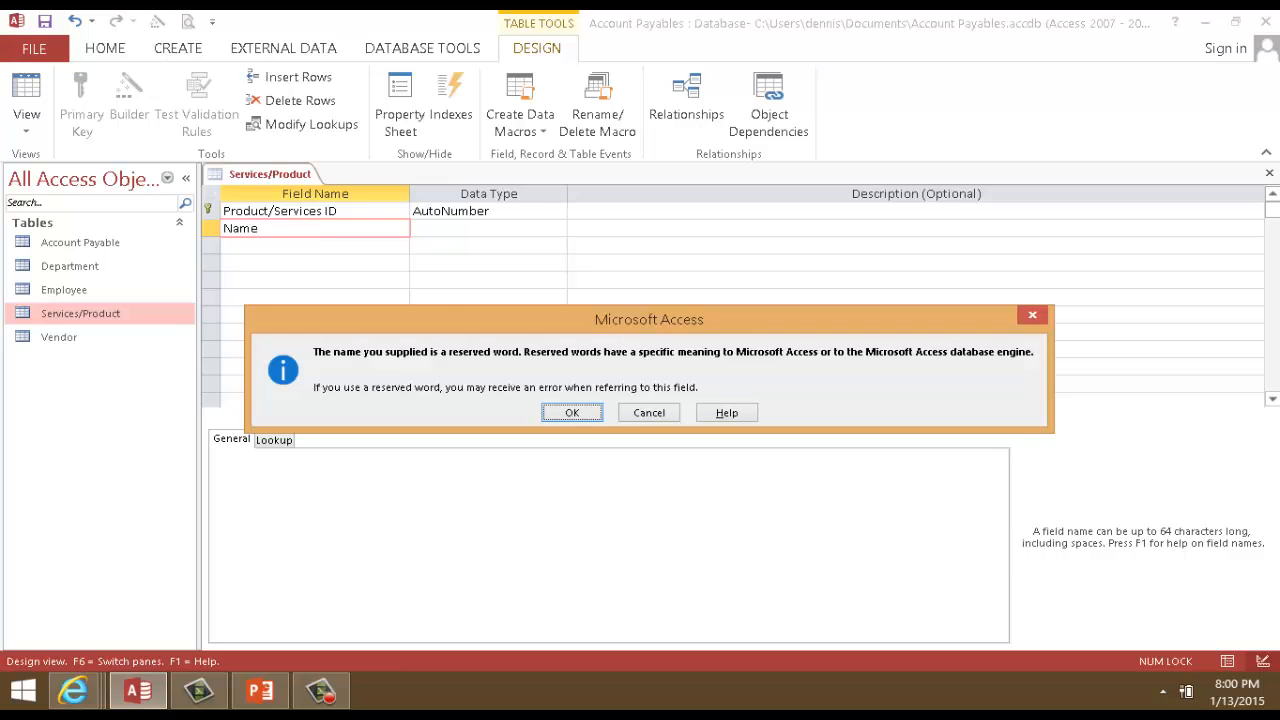
{"action": "left_click", "coordinate": [568, 412]}
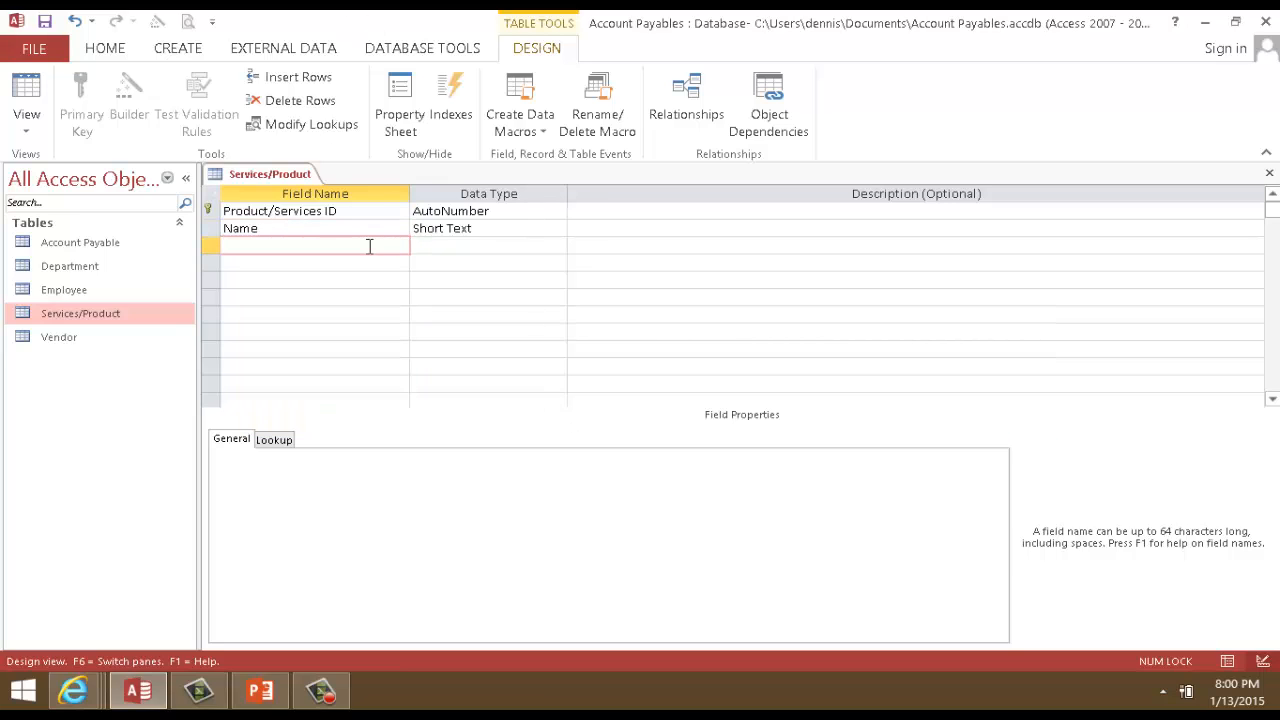
Add the Description, Cost and Date of Issue fields.
{"action": "type", "text": "Description"}
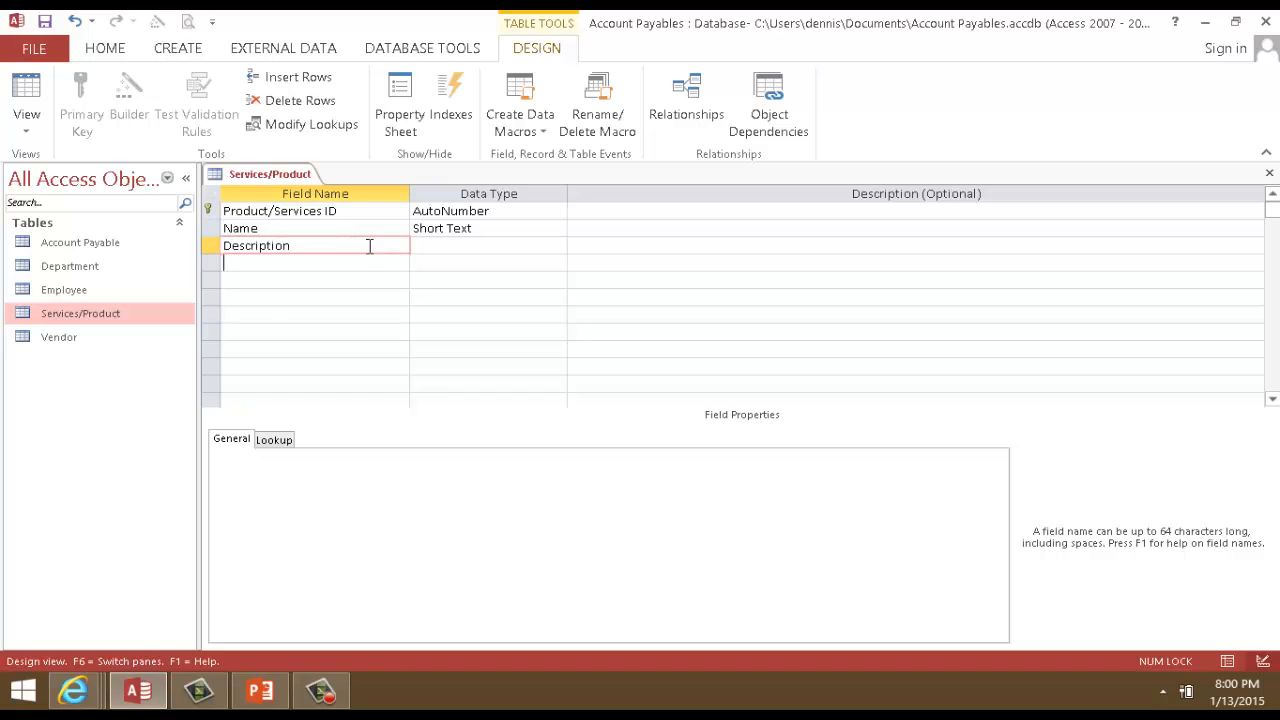
{"action": "key", "text": "Down"}
{"action": "type", "text": "Cost"}
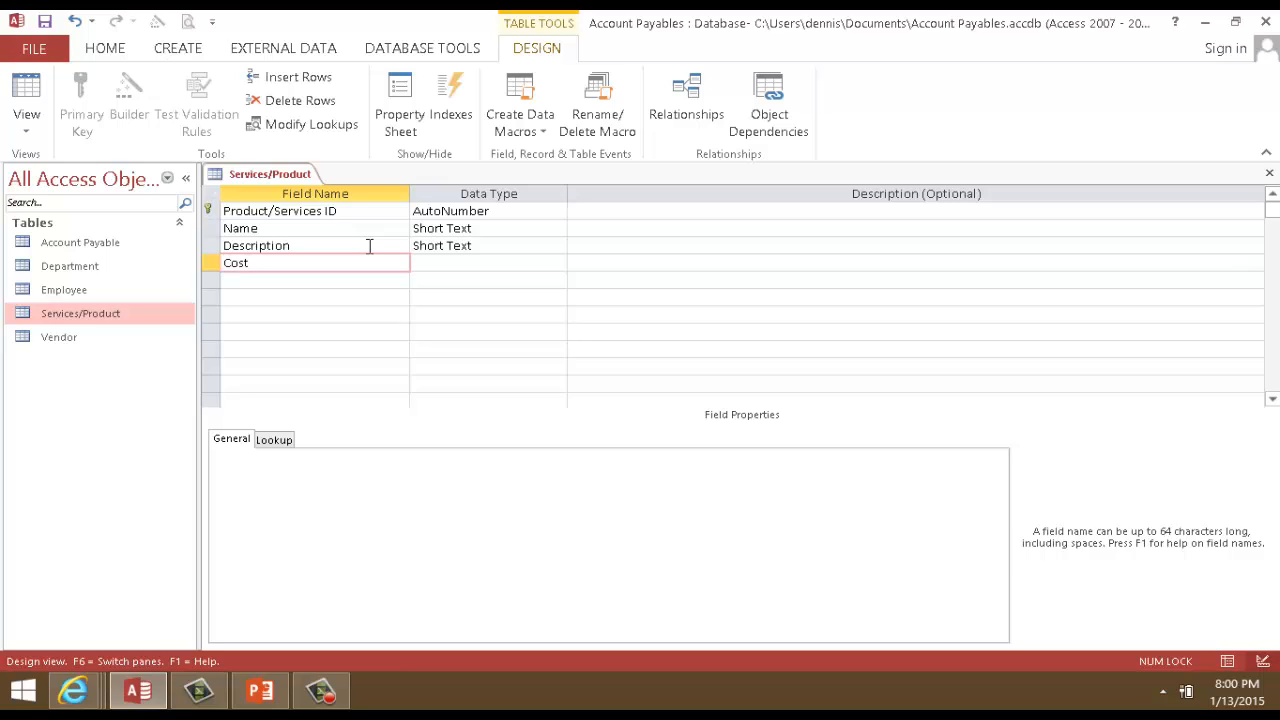
{"action": "left_click", "coordinate": [437, 266]}
{"action": "left_click", "coordinate": [274, 278]}
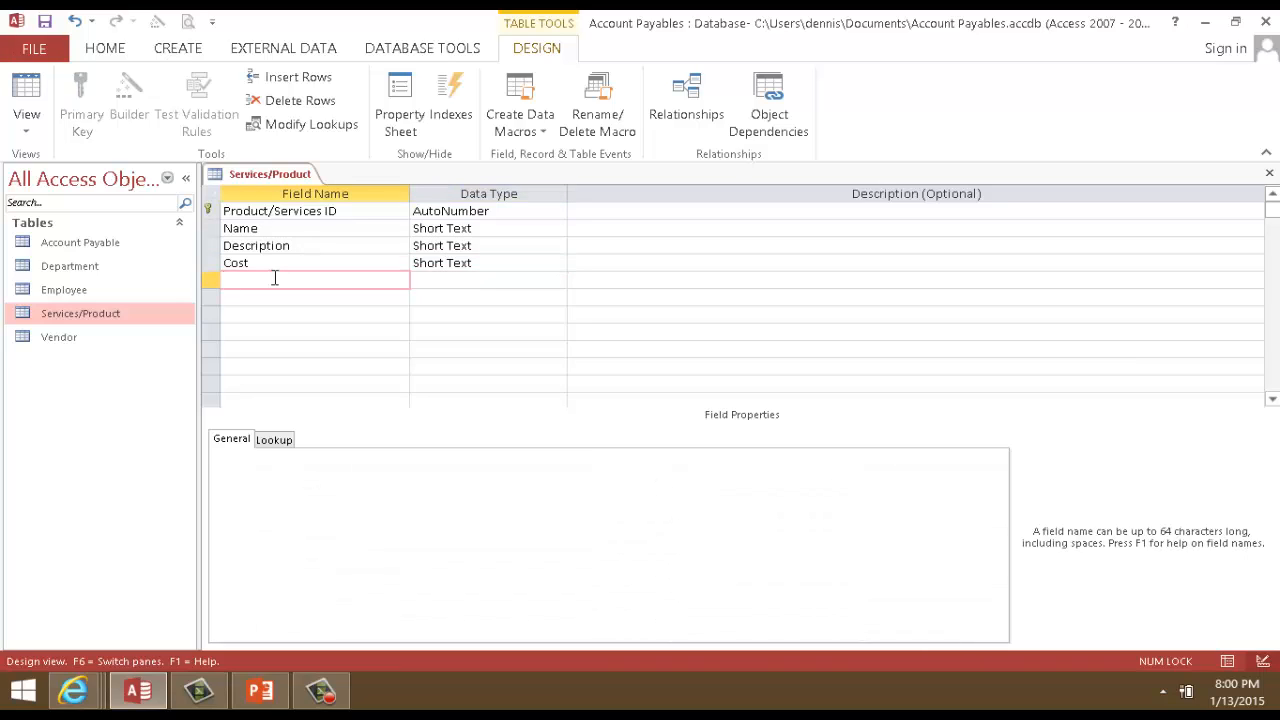
{"action": "type", "text": "Date of Issur"}
{"action": "key", "text": "BackSpace"}
{"action": "type", "text": "e"}
{"action": "key", "text": "Down"}
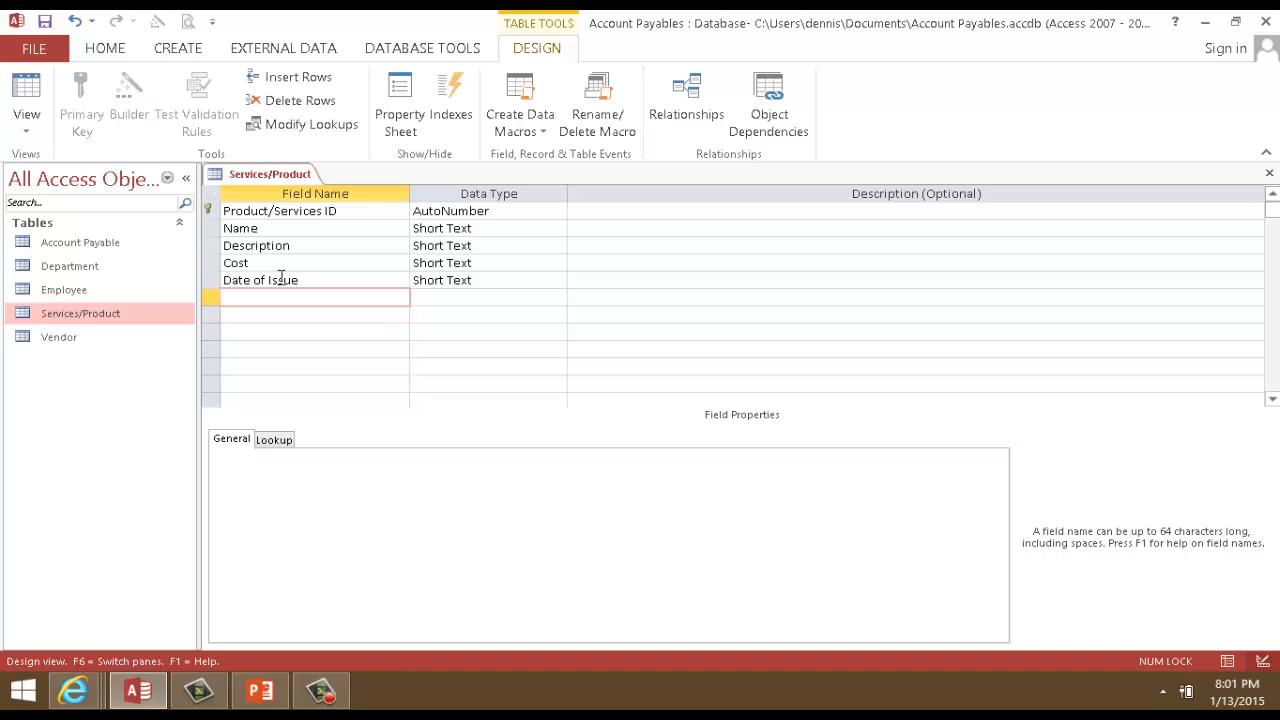
Save and close the Services/Product table.
{"action": "right_click", "coordinate": [283, 176]}
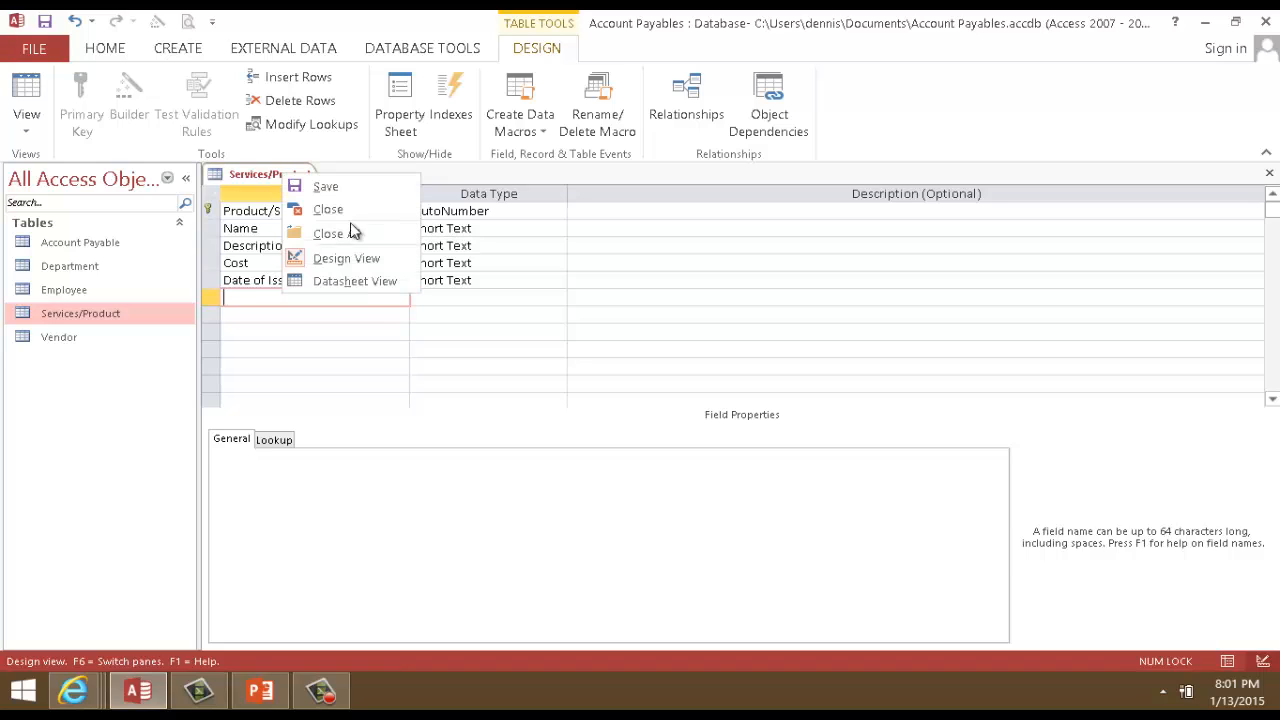
{"action": "left_click", "coordinate": [335, 193]}
{"action": "right_click", "coordinate": [296, 176]}
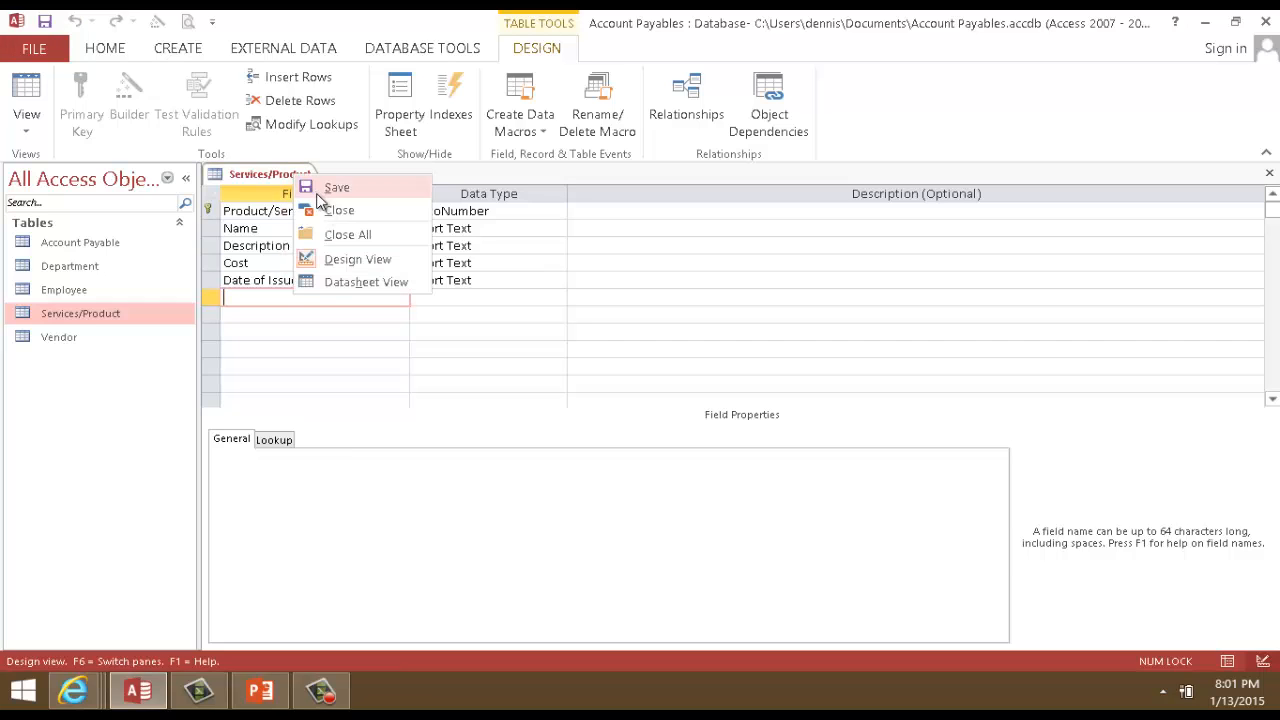
{"action": "left_click", "coordinate": [334, 212]}
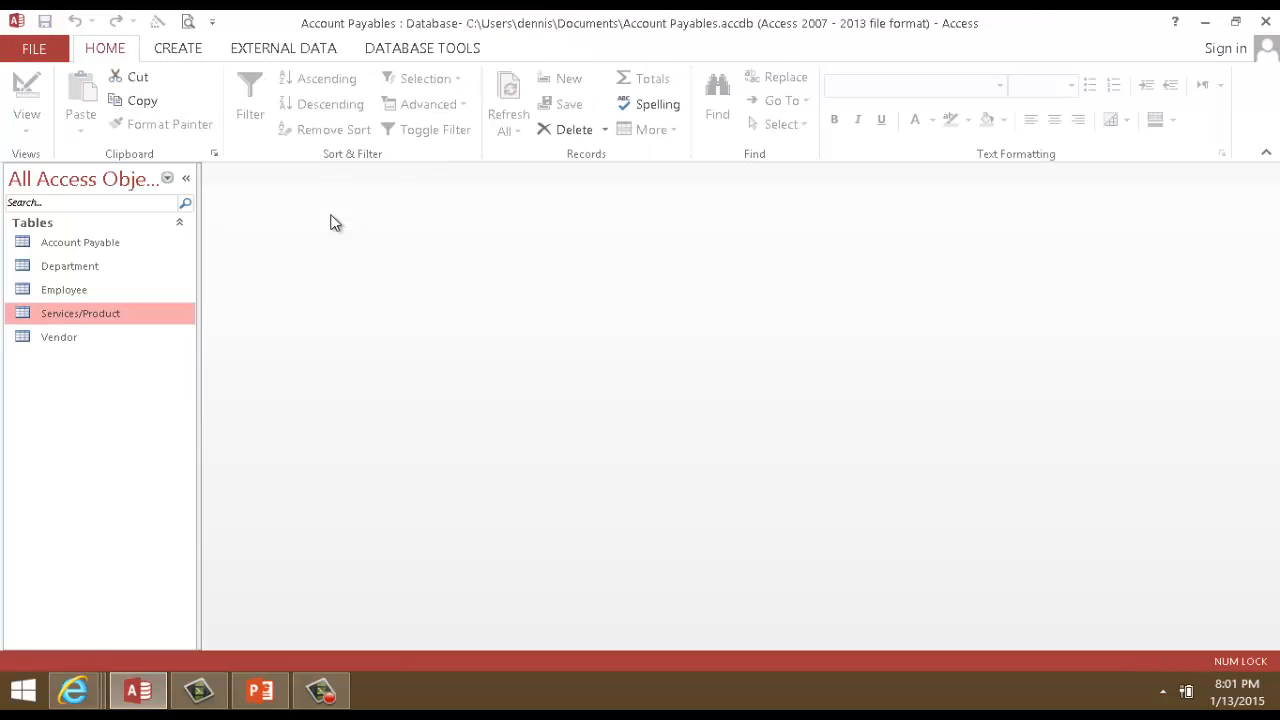
Open the Vendor table in Design view and enter Vendor ID and Company Name.
{"action": "double_click", "coordinate": [60, 338]}
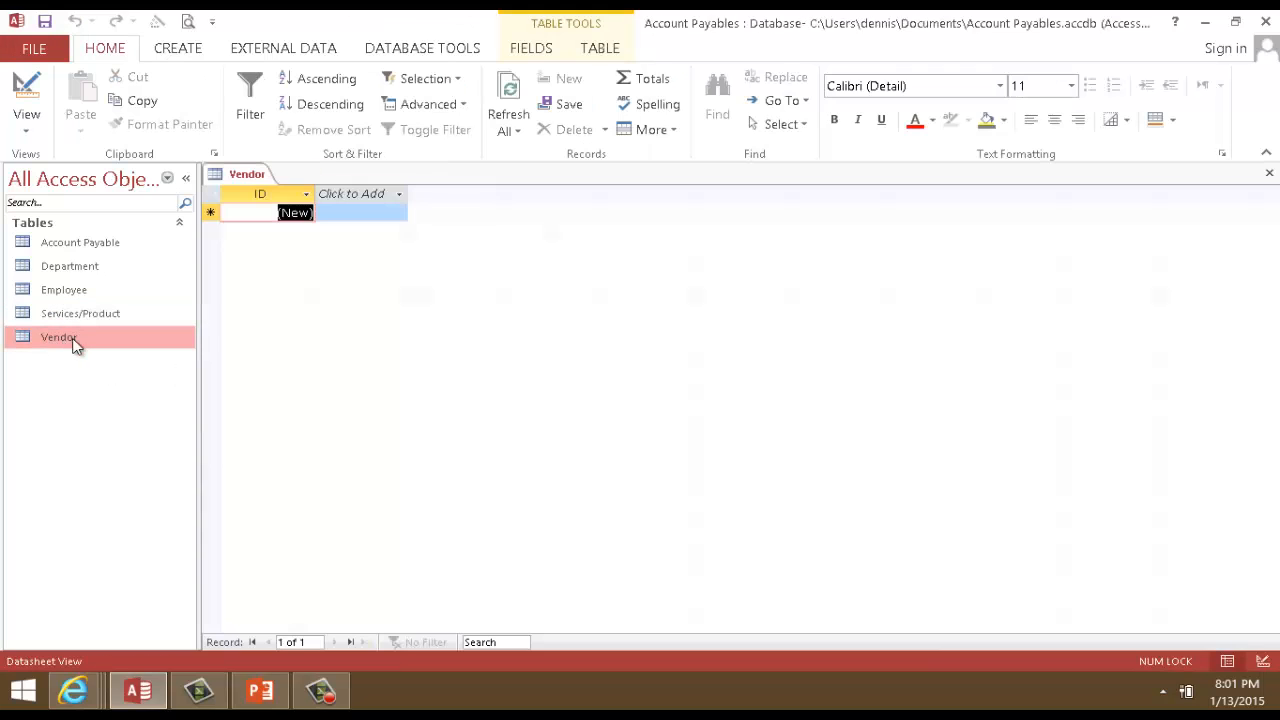
{"action": "left_click", "coordinate": [26, 95]}
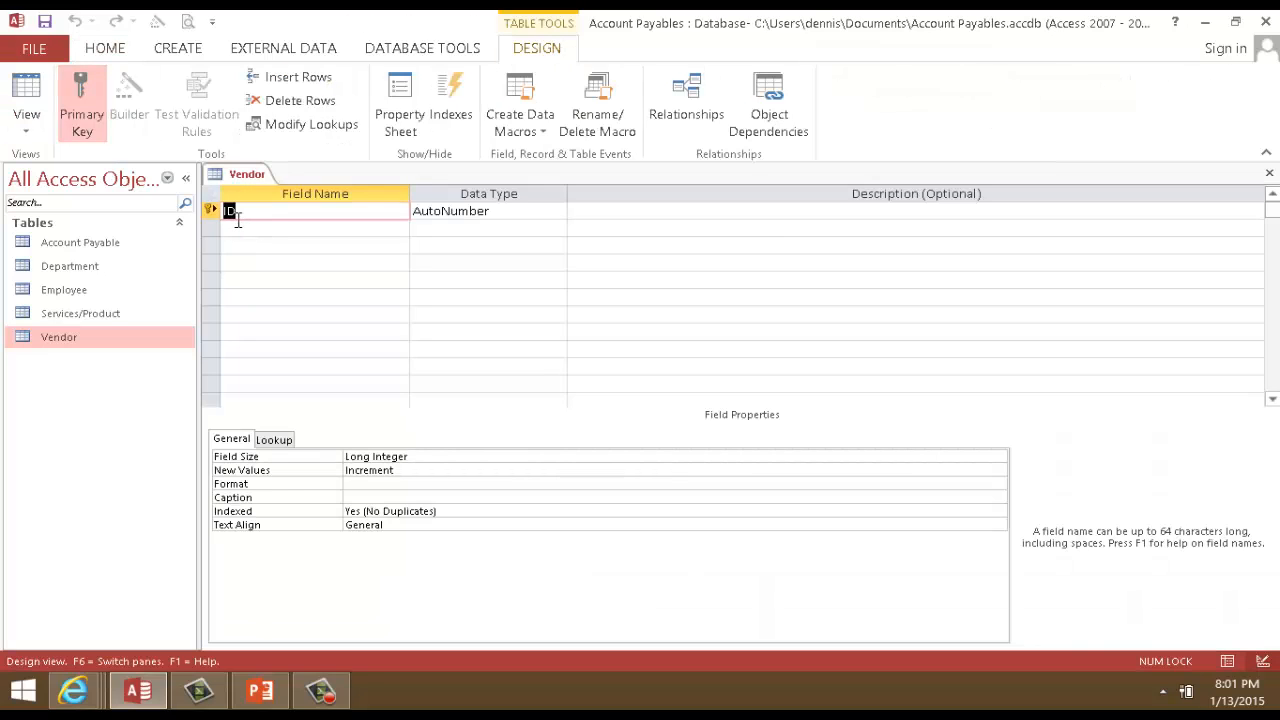
{"action": "type", "text": "Vendor ID"}
{"action": "left_click", "coordinate": [238, 221]}
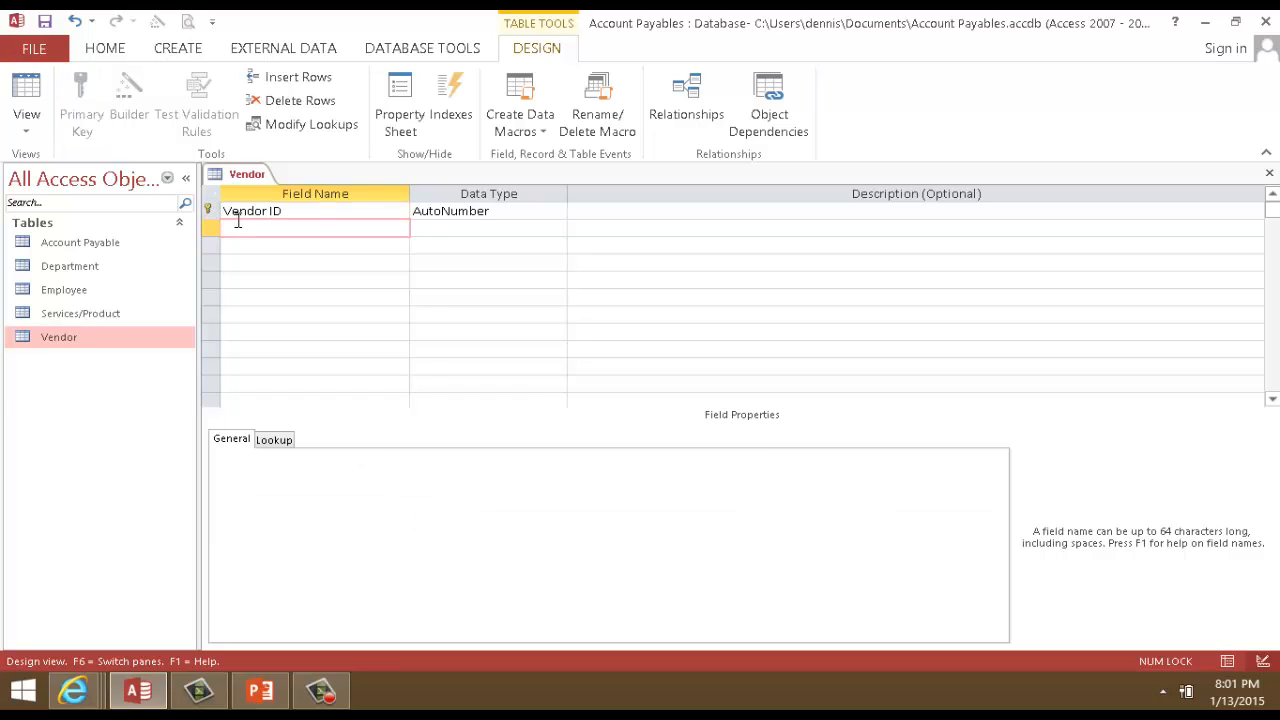
{"action": "type", "text": "Company nam"}
{"action": "key", "text": "BackSpace"}
{"action": "key", "text": "BackSpace"}
{"action": "type", "text": "name"}
{"action": "key", "text": "BackSpace"}
{"action": "key", "text": "BackSpace"}
{"action": "key", "text": "BackSpace"}
{"action": "key", "text": "BackSpace"}
{"action": "type", "text": "Name"}
{"action": "key", "text": "Down"}
Add the Address field and a combined 'City, State, Zip Code' field.
{"action": "type", "text": "Address"}
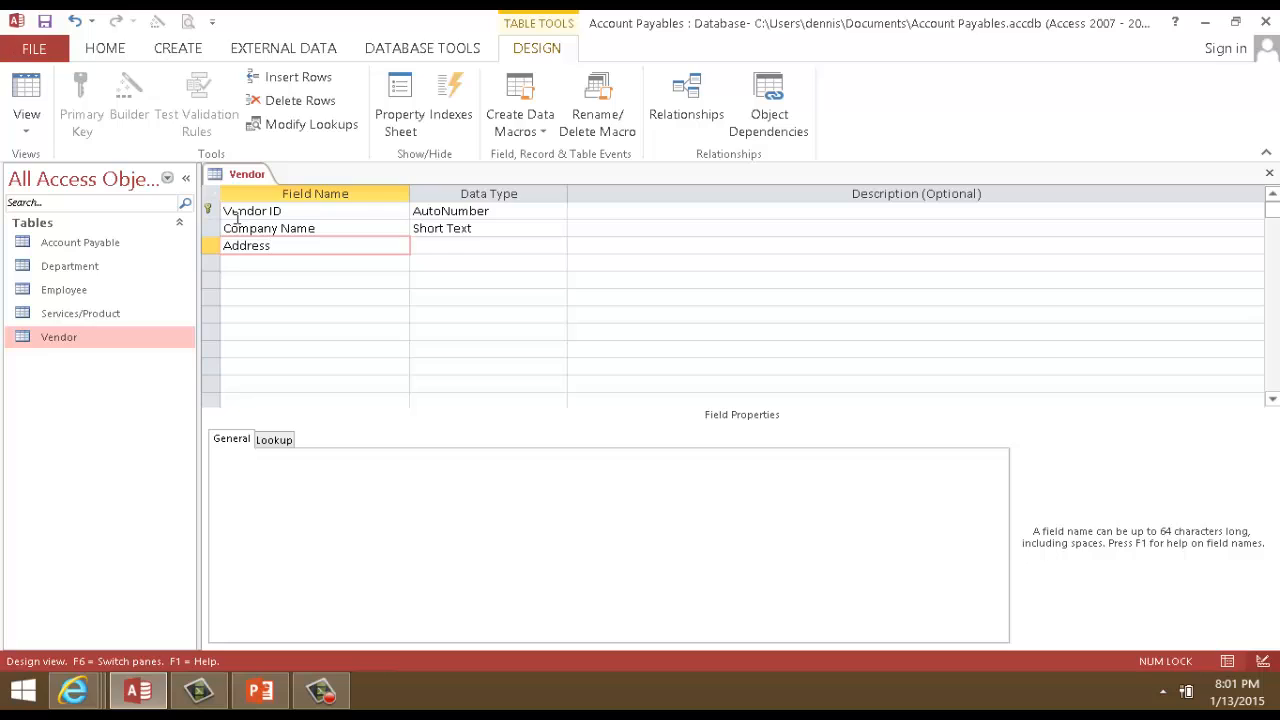
{"action": "key", "text": "Down"}
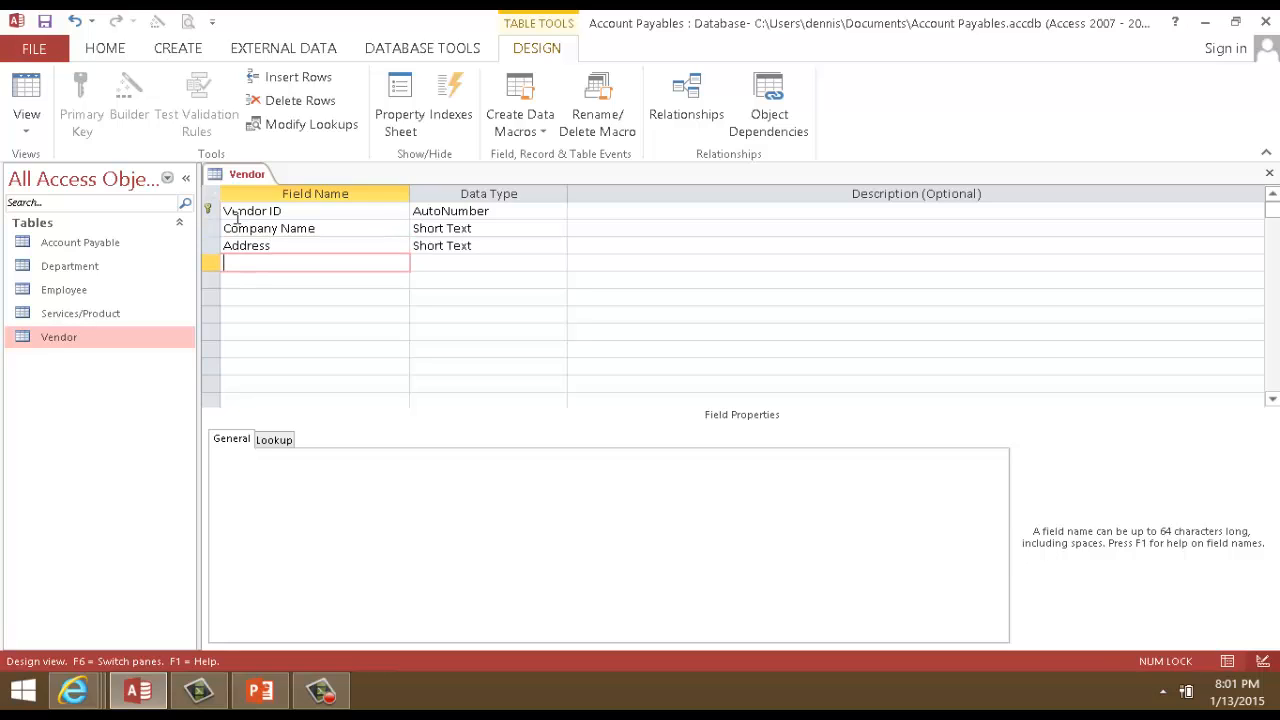
{"action": "type", "text": "City, State"}
{"action": "key", "text": "Down"}
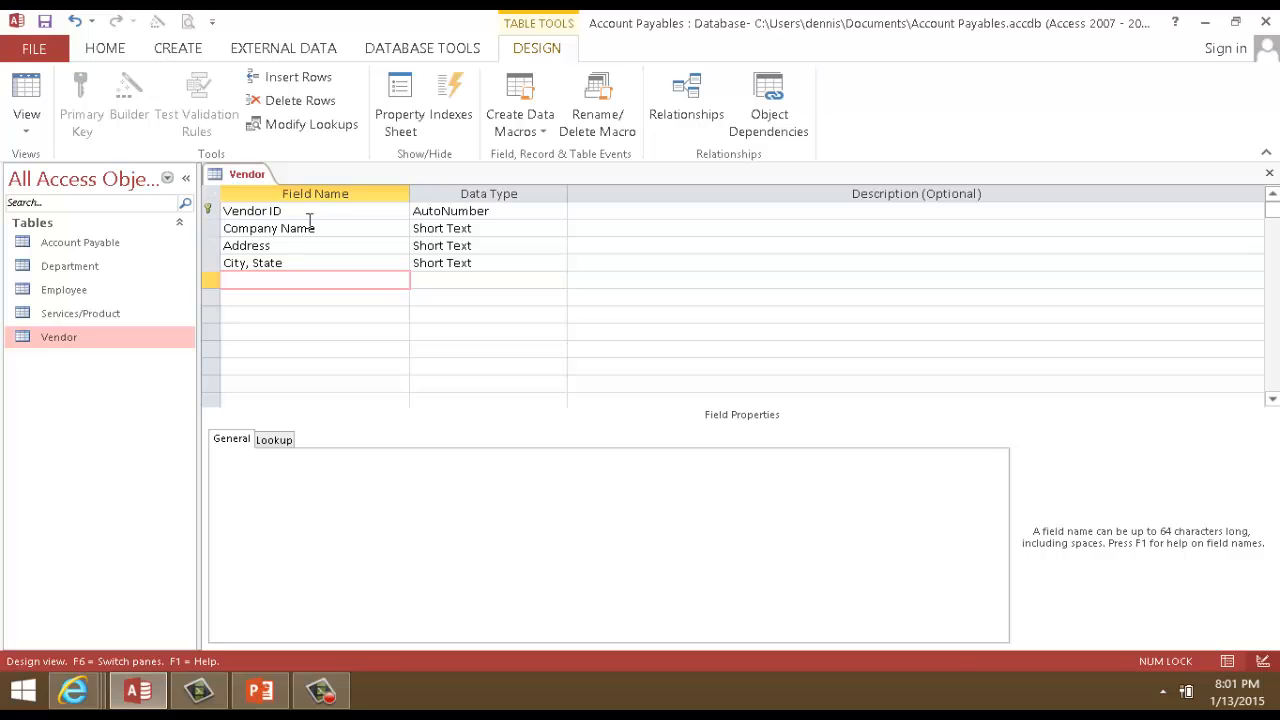
{"action": "left_click", "coordinate": [286, 262]}
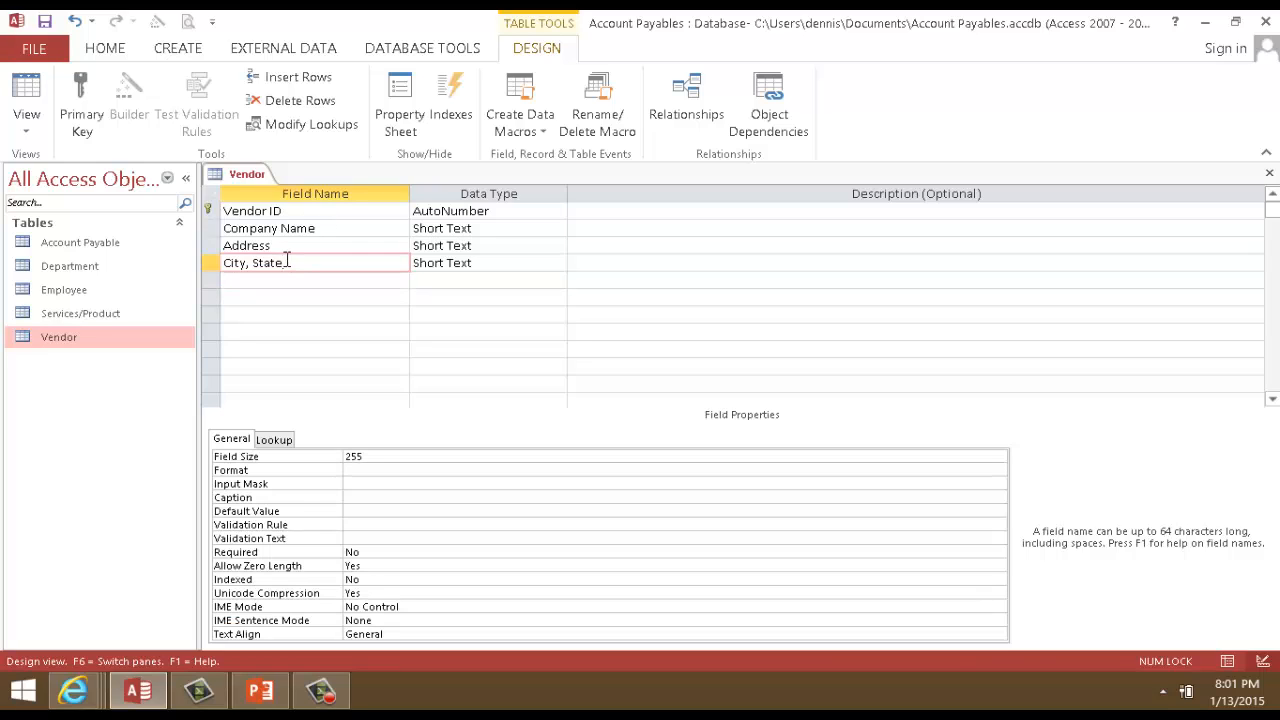
{"action": "type", "text": ", Zip Code"}
Add Telephone, Customer Since and Credit Limit fields, then close all open tables.
{"action": "left_click", "coordinate": [267, 281]}
{"action": "type", "text": "T"}
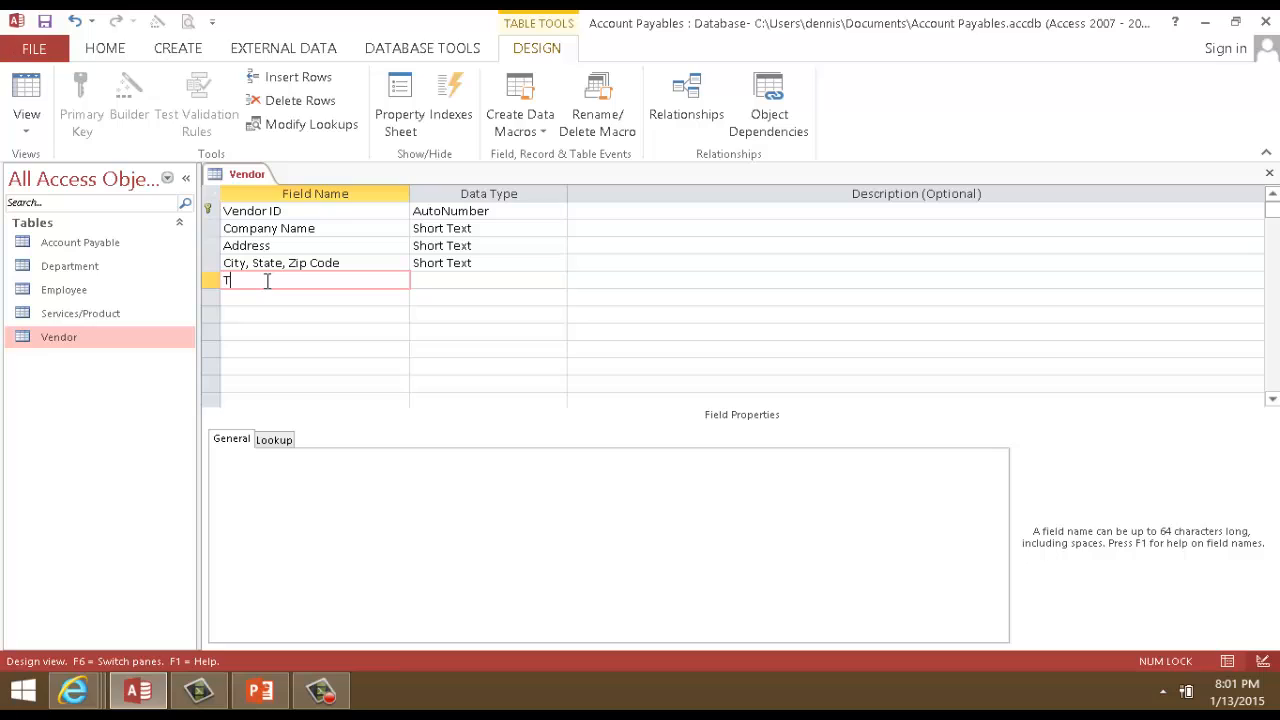
{"action": "type", "text": "elephone"}
{"action": "key", "text": "Return"}
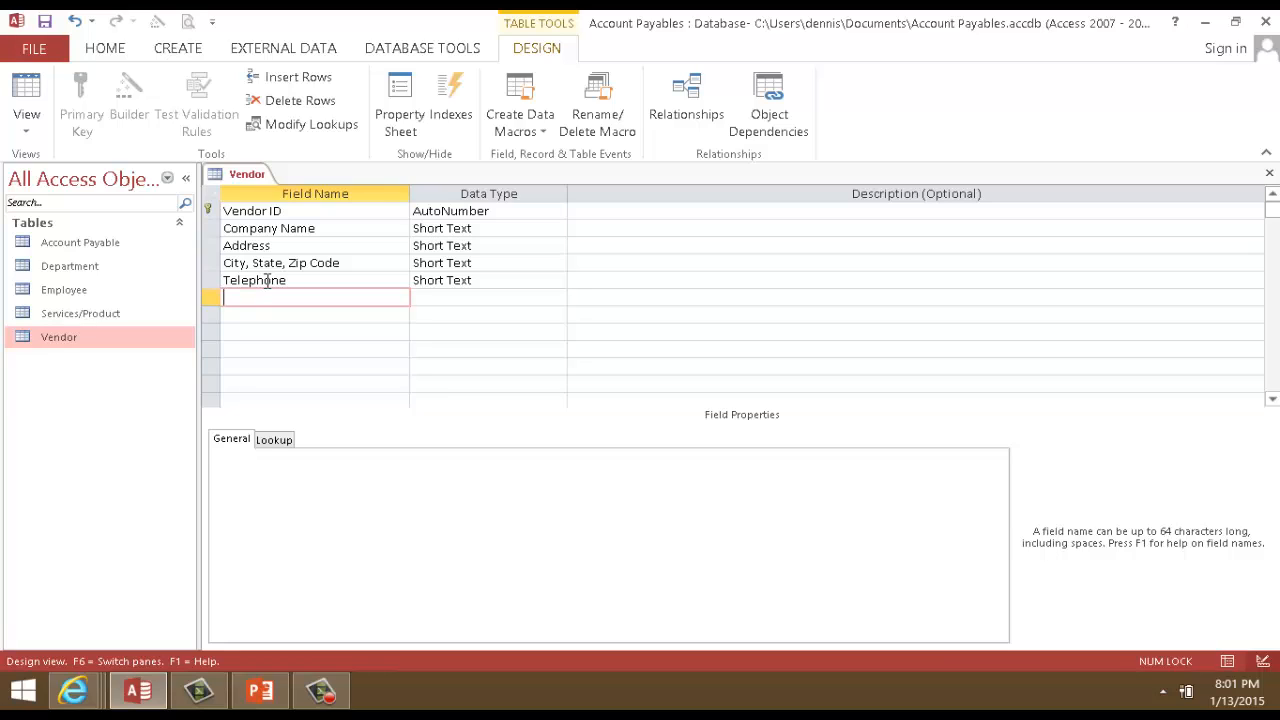
{"action": "type", "text": "Customer Since"}
{"action": "key", "text": "Down"}
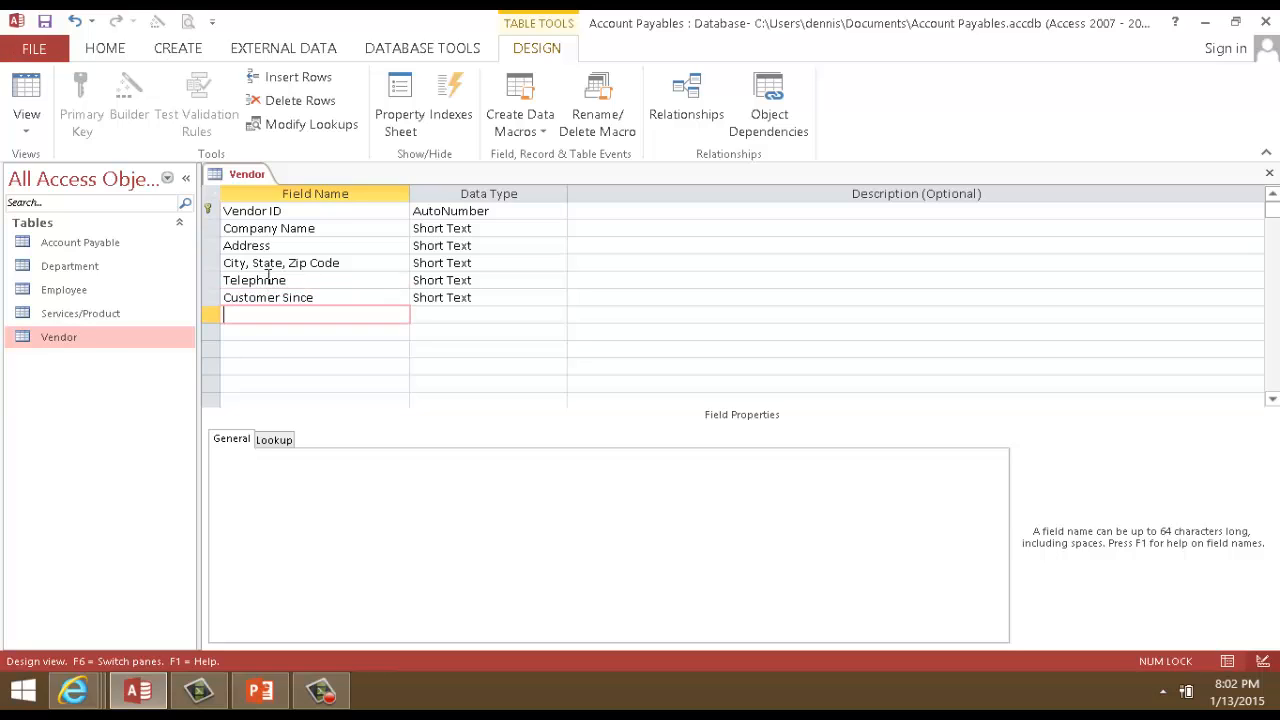
{"action": "type", "text": "Credit Limit"}
{"action": "key", "text": "Down"}
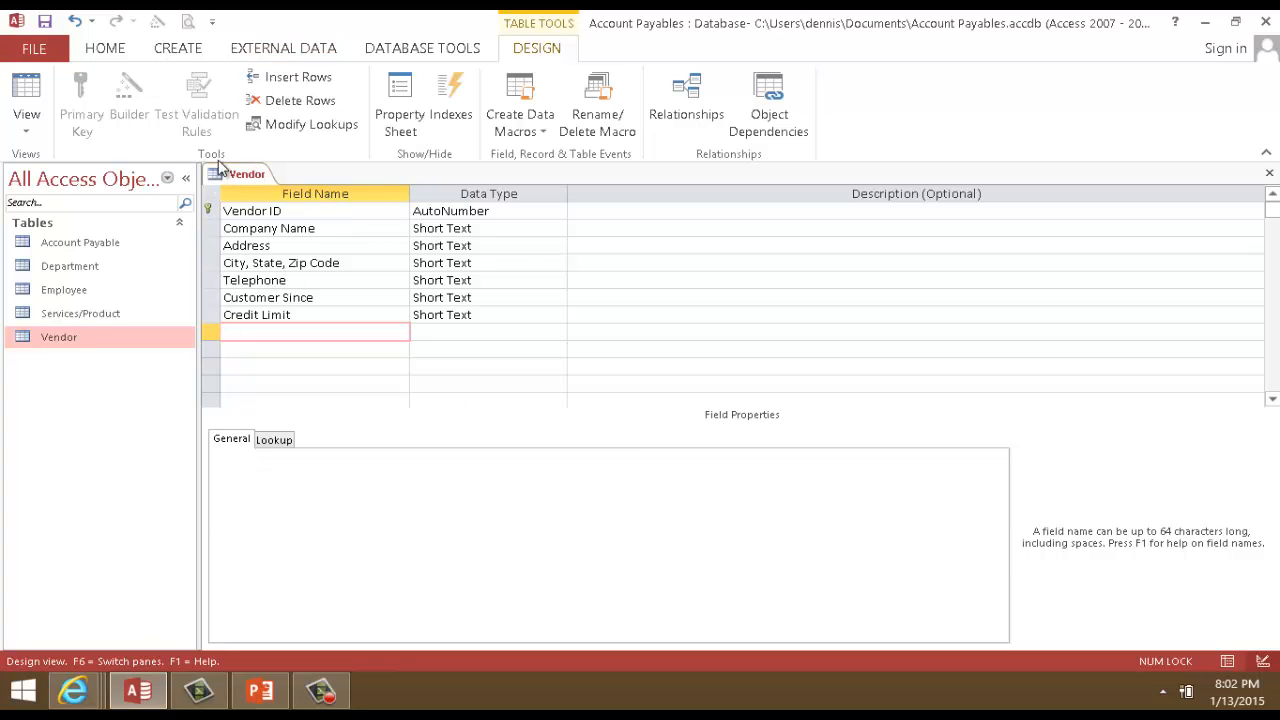
{"action": "right_click", "coordinate": [262, 176]}
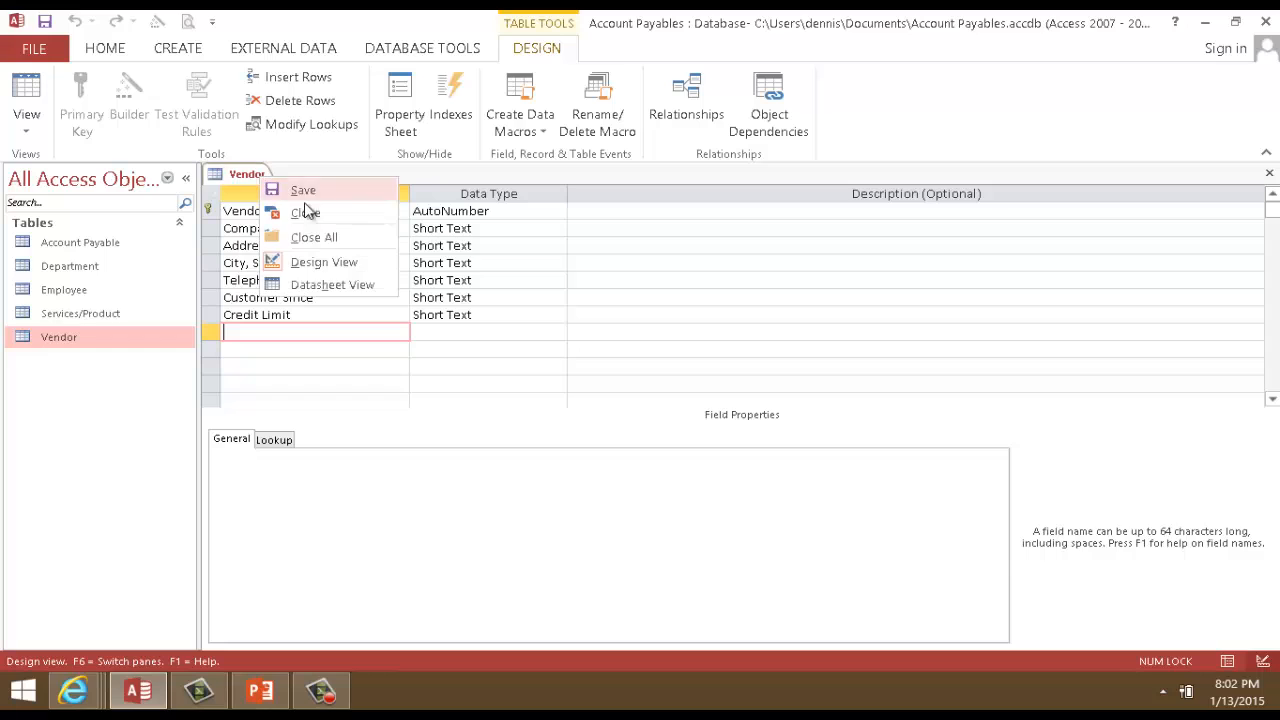
{"action": "left_click", "coordinate": [327, 237]}
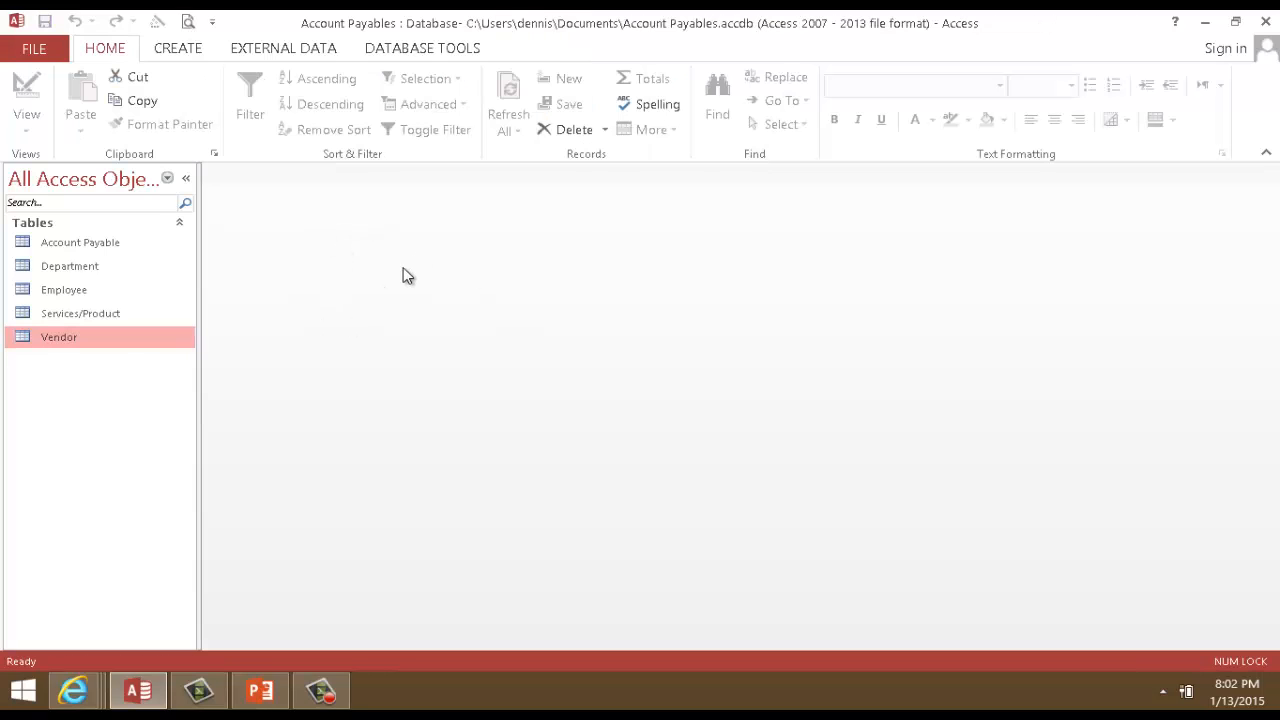
Open Account Payable and autofit the Employee Served, Department Code and Account Payable ID columns.
{"action": "double_click", "coordinate": [80, 243]}
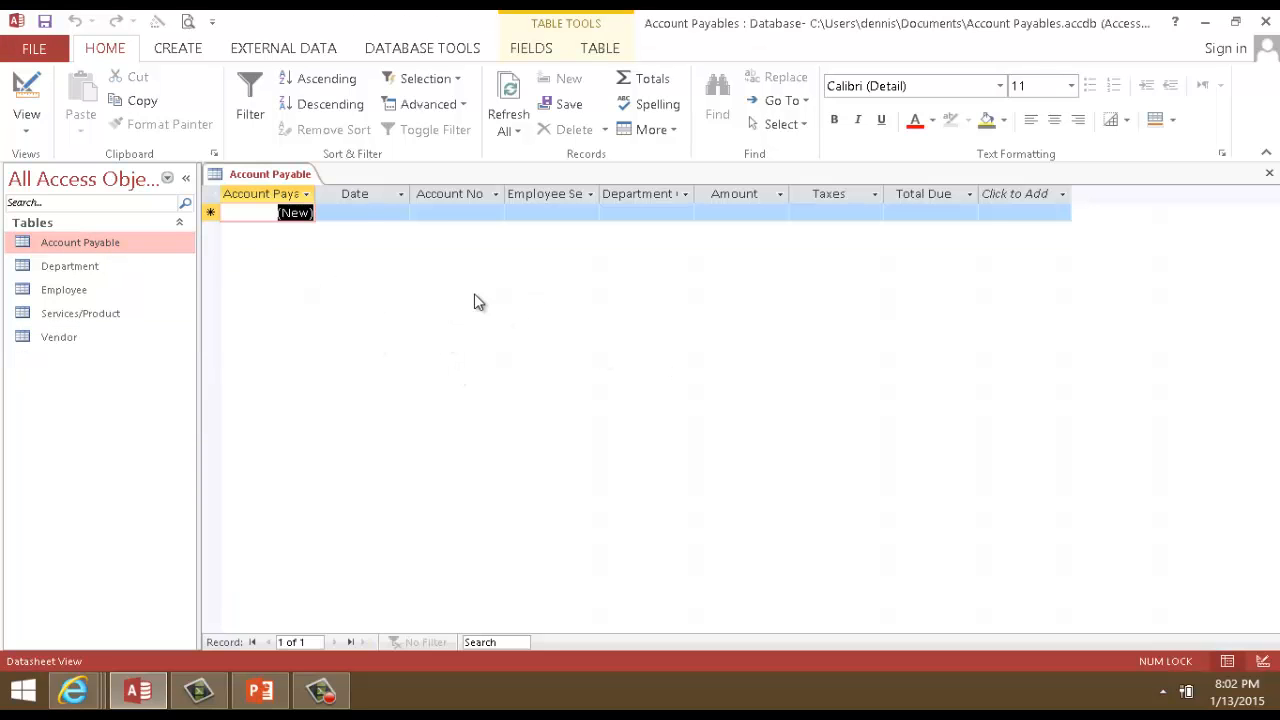
{"action": "double_click", "coordinate": [597, 191]}
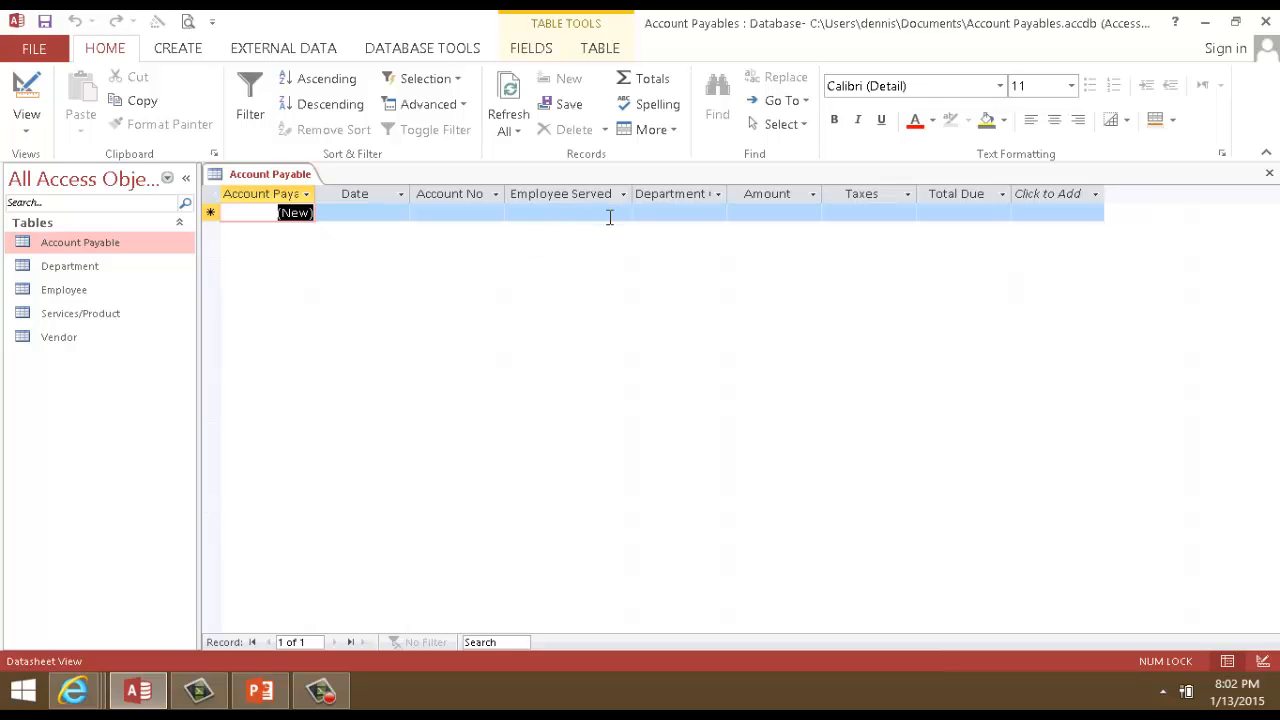
{"action": "double_click", "coordinate": [728, 188]}
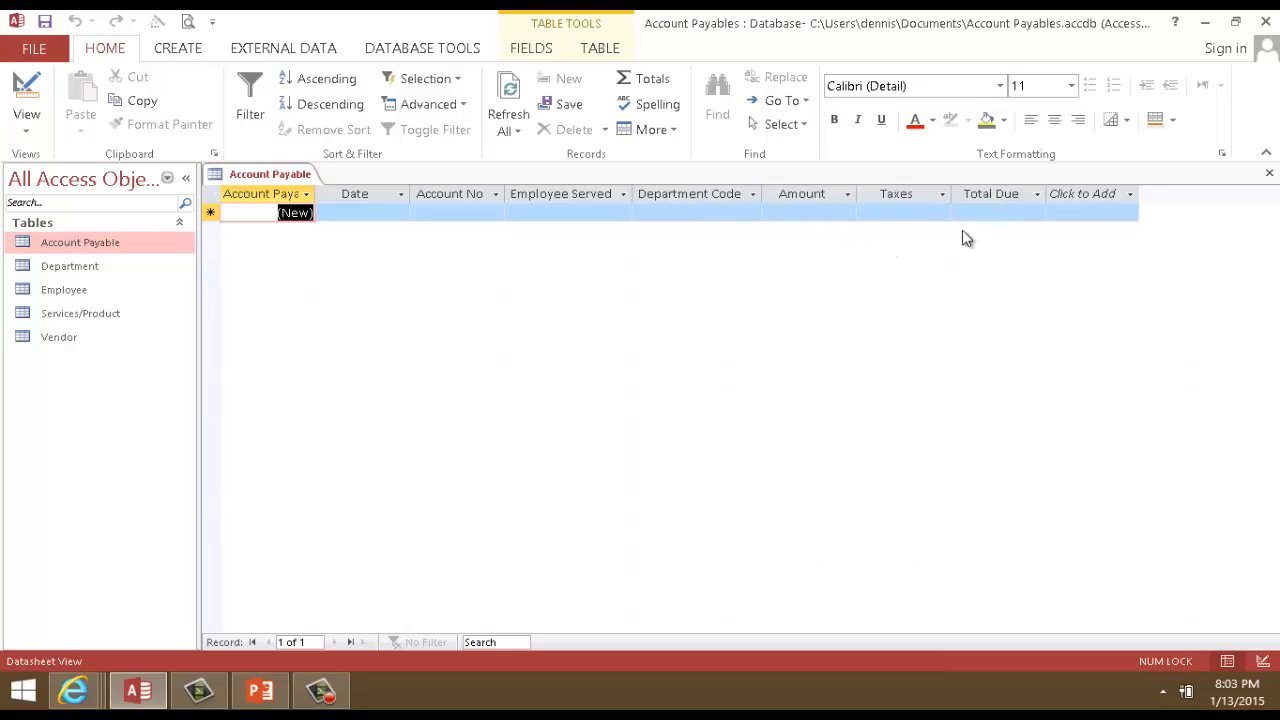
{"action": "double_click", "coordinate": [316, 193]}
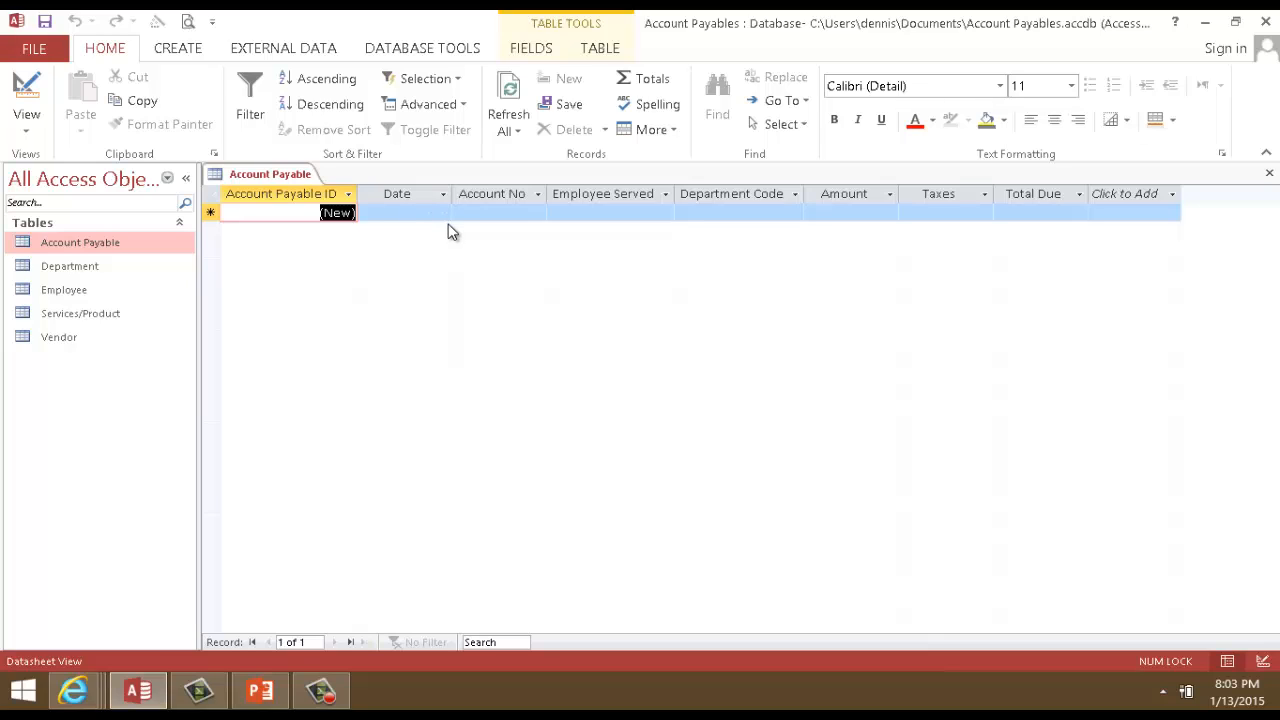
In Design view, choose Lookup Wizard as the Account No data type.
{"action": "left_click", "coordinate": [26, 100]}
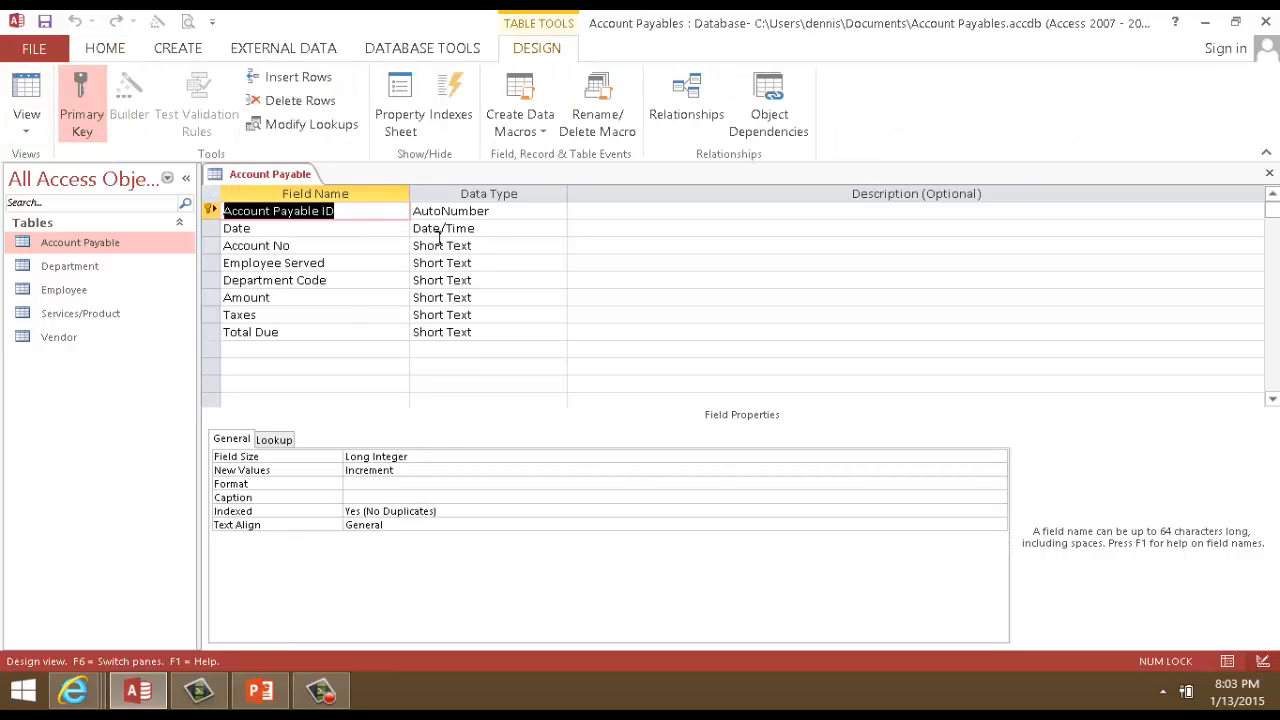
{"action": "left_click", "coordinate": [558, 247]}
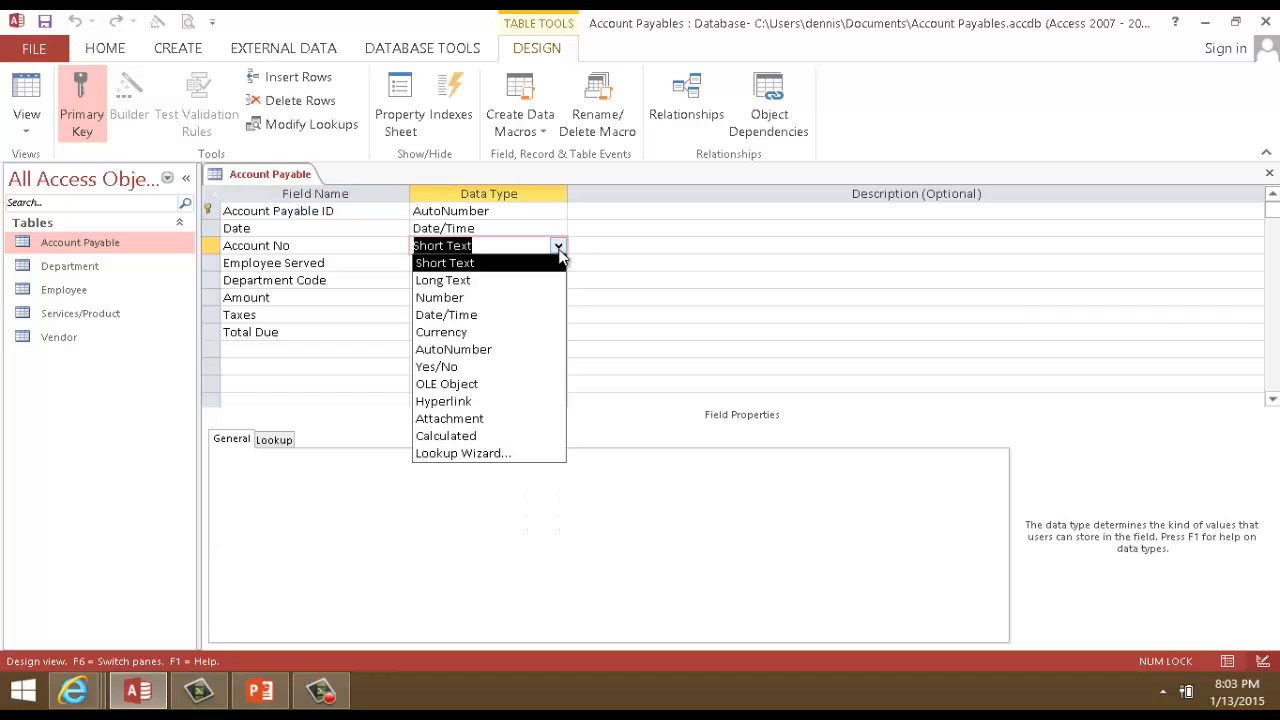
{"action": "left_click", "coordinate": [507, 454]}
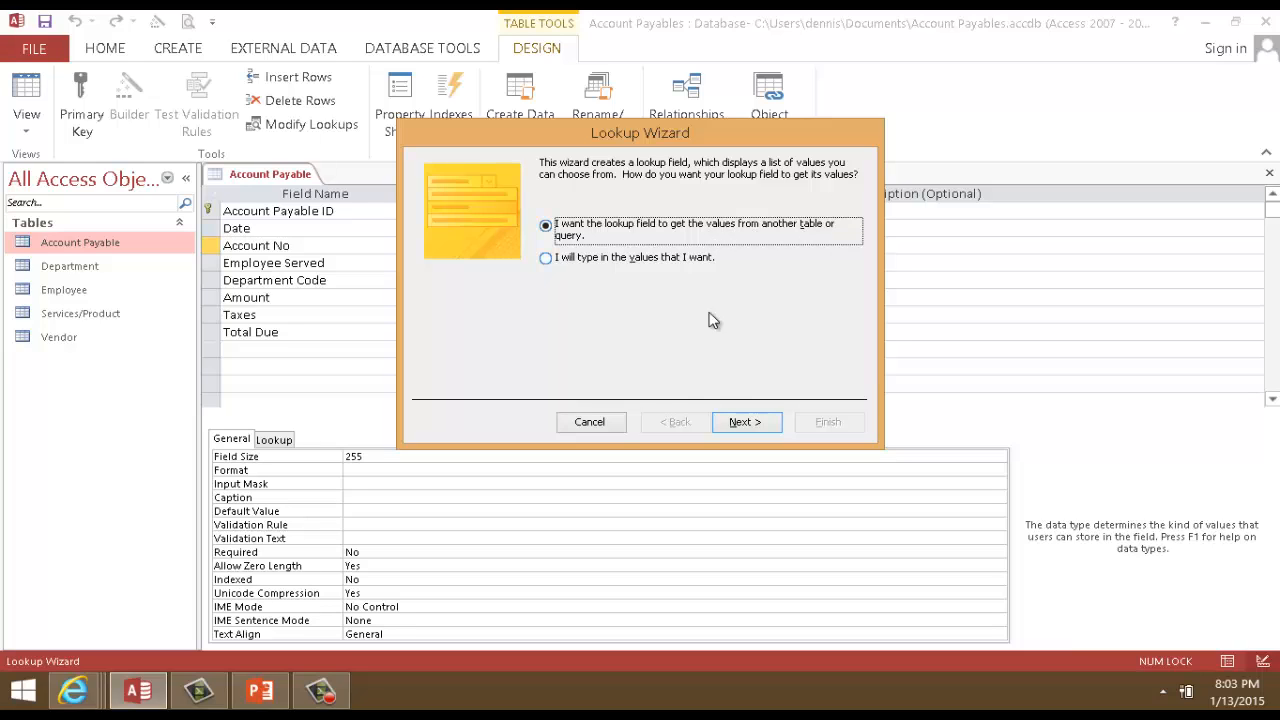
Pick the Vendor table as Account No's lookup source and include the Vendor ID field.
{"action": "left_click", "coordinate": [727, 421]}
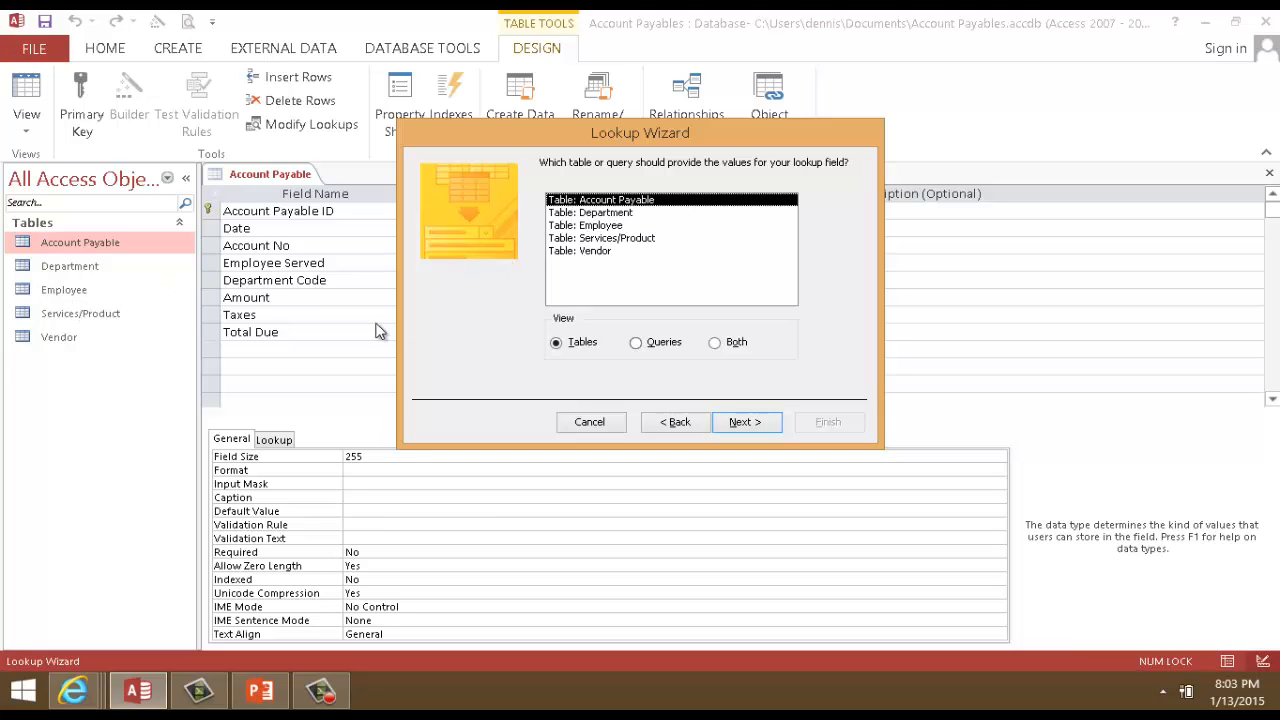
{"action": "left_click_drag", "start_coordinate": [522, 136], "coordinate": [820, 164]}
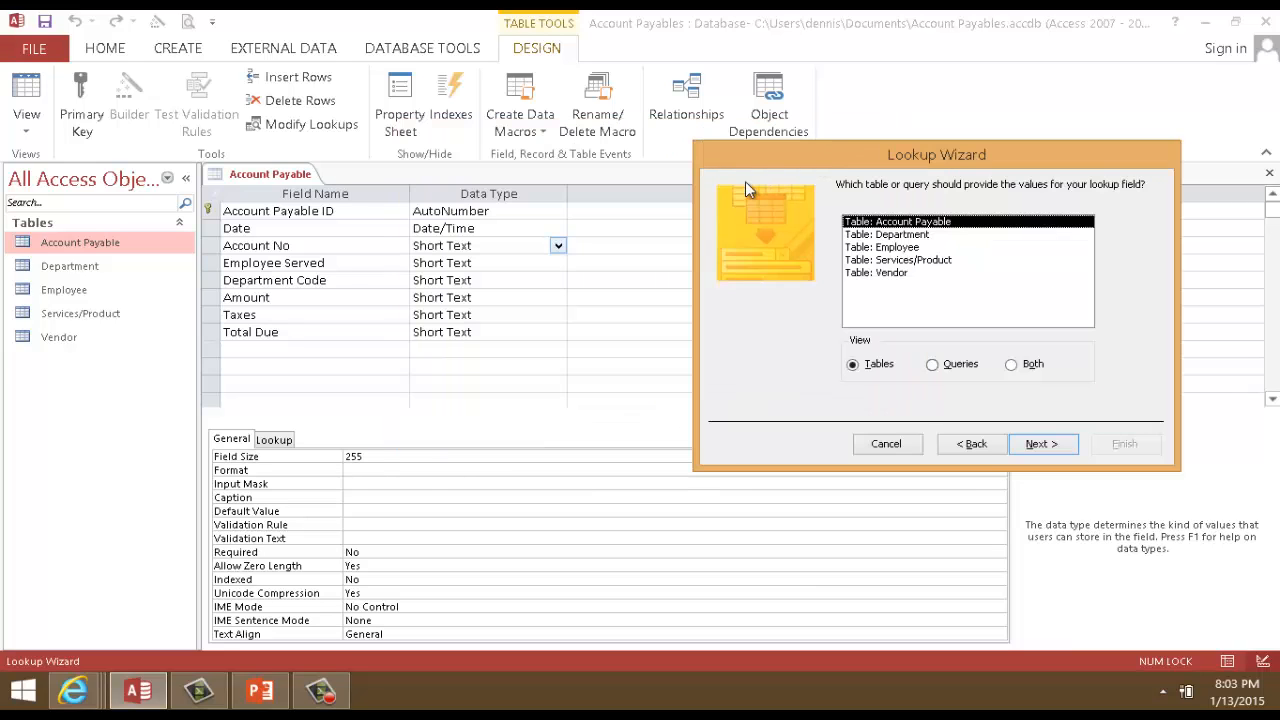
{"action": "double_click", "coordinate": [882, 275]}
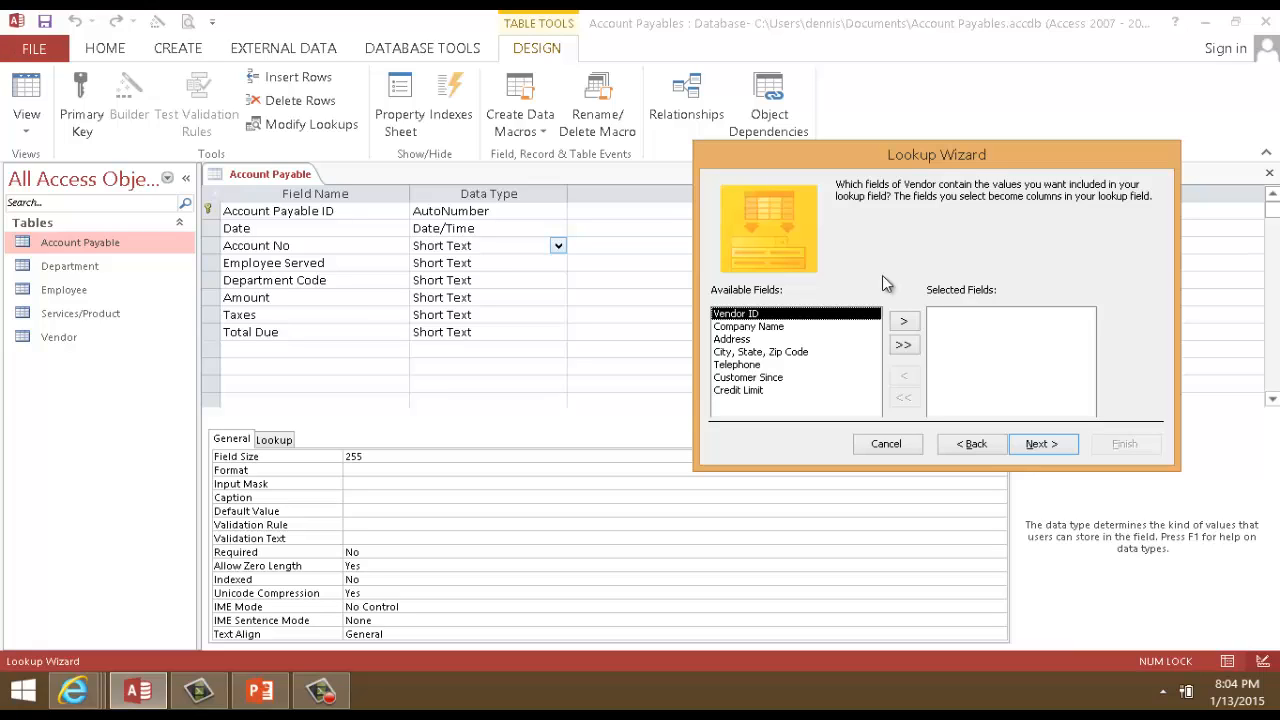
{"action": "left_click", "coordinate": [903, 322]}
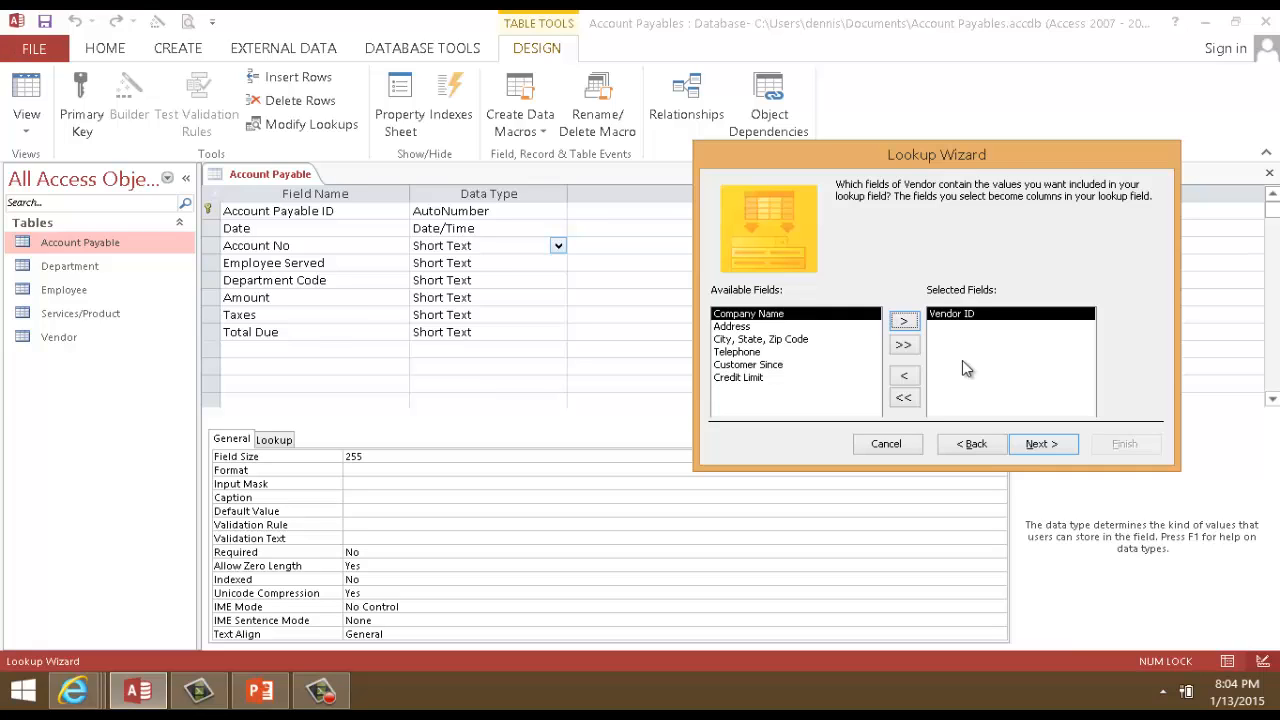
{"action": "left_click", "coordinate": [1046, 445]}
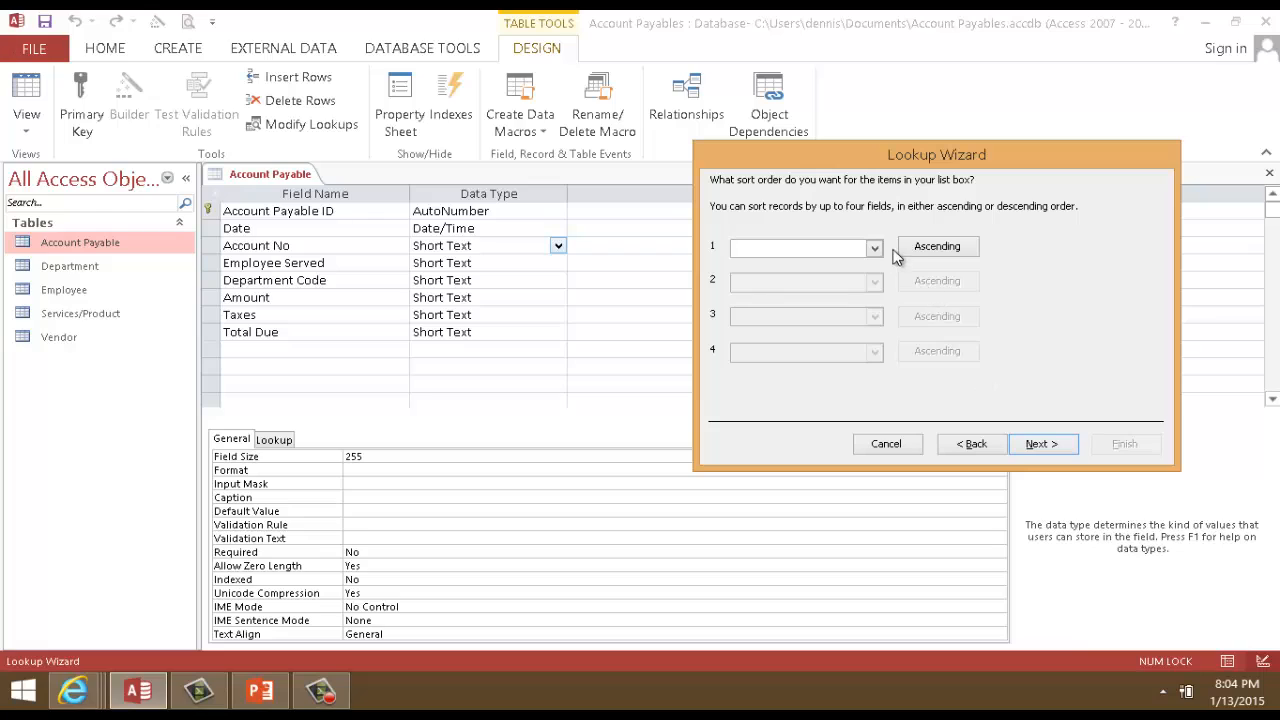
Sort the lookup by Vendor ID, finish and save, then start a Lookup Wizard for Employee Served.
{"action": "left_click", "coordinate": [875, 248]}
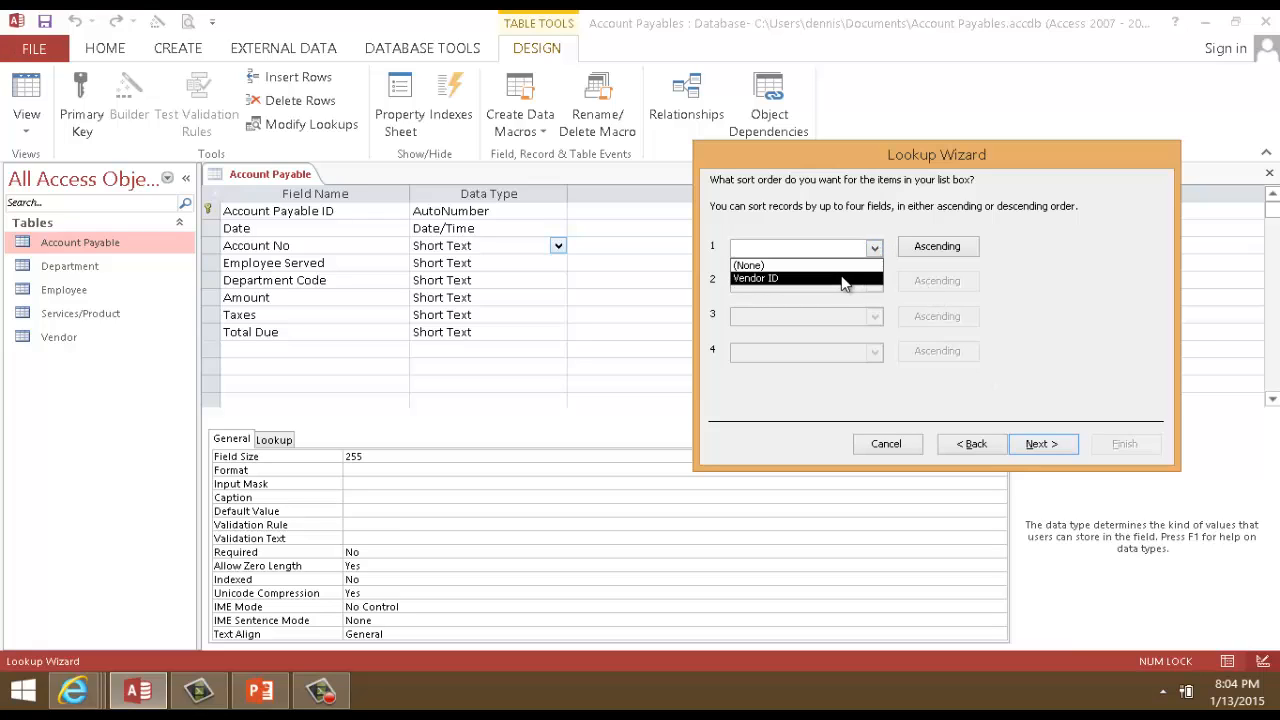
{"action": "left_click", "coordinate": [842, 279]}
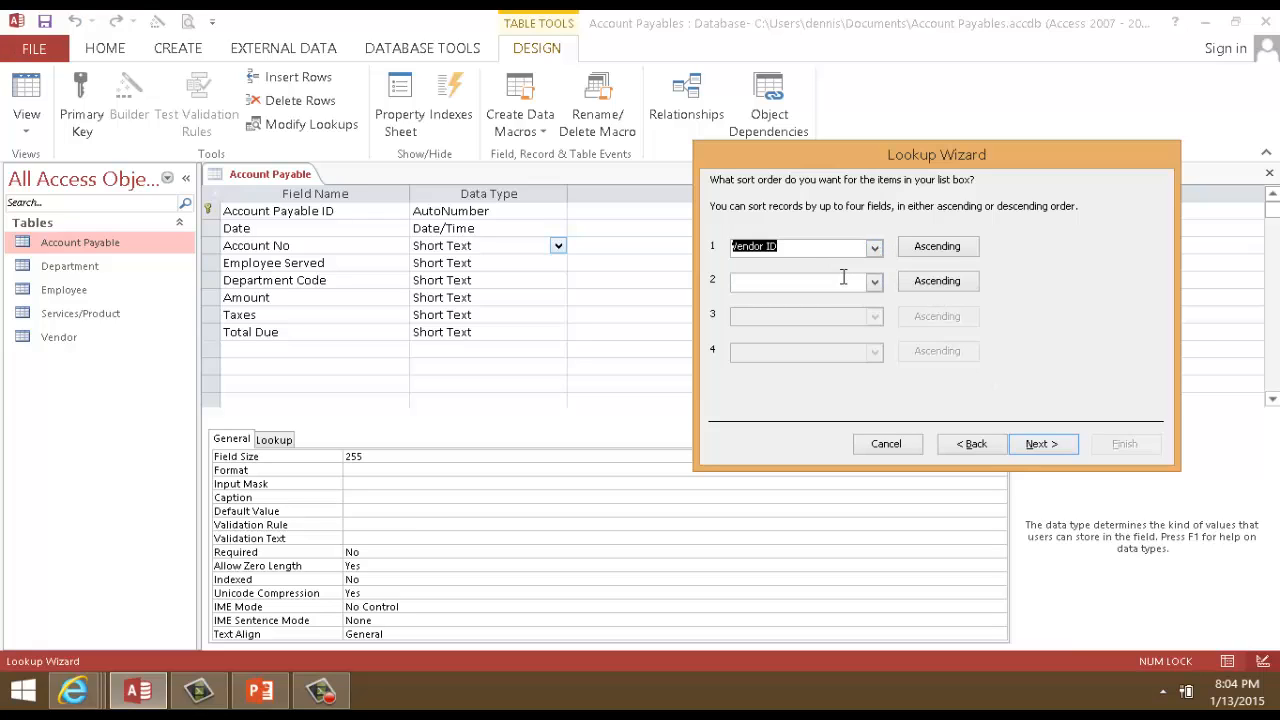
{"action": "left_click", "coordinate": [1041, 445]}
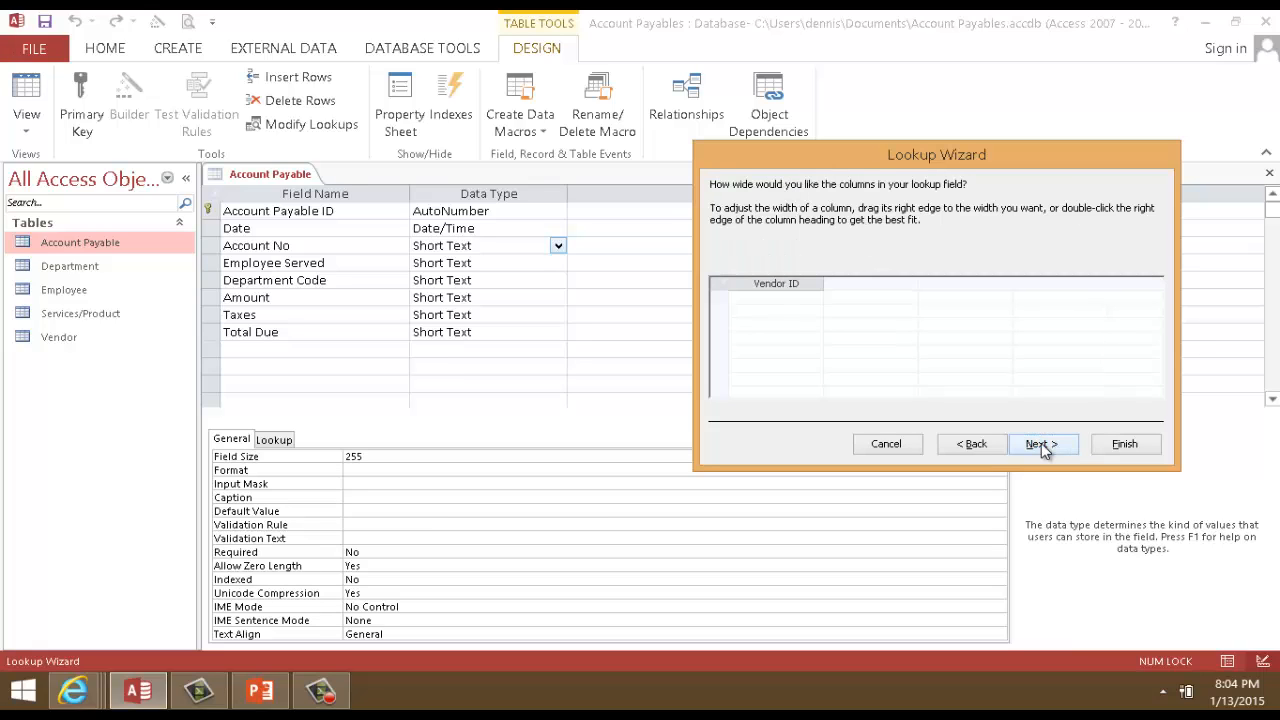
{"action": "left_click", "coordinate": [1122, 445]}
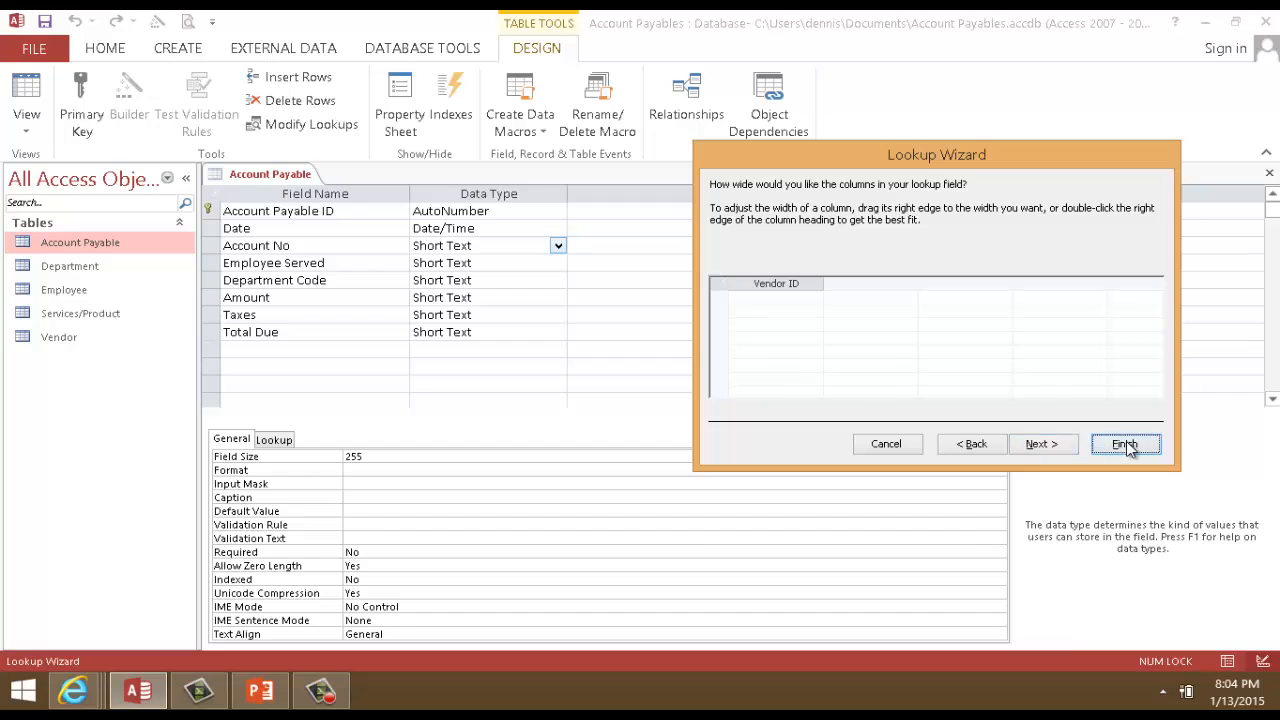
{"action": "left_click", "coordinate": [620, 403]}
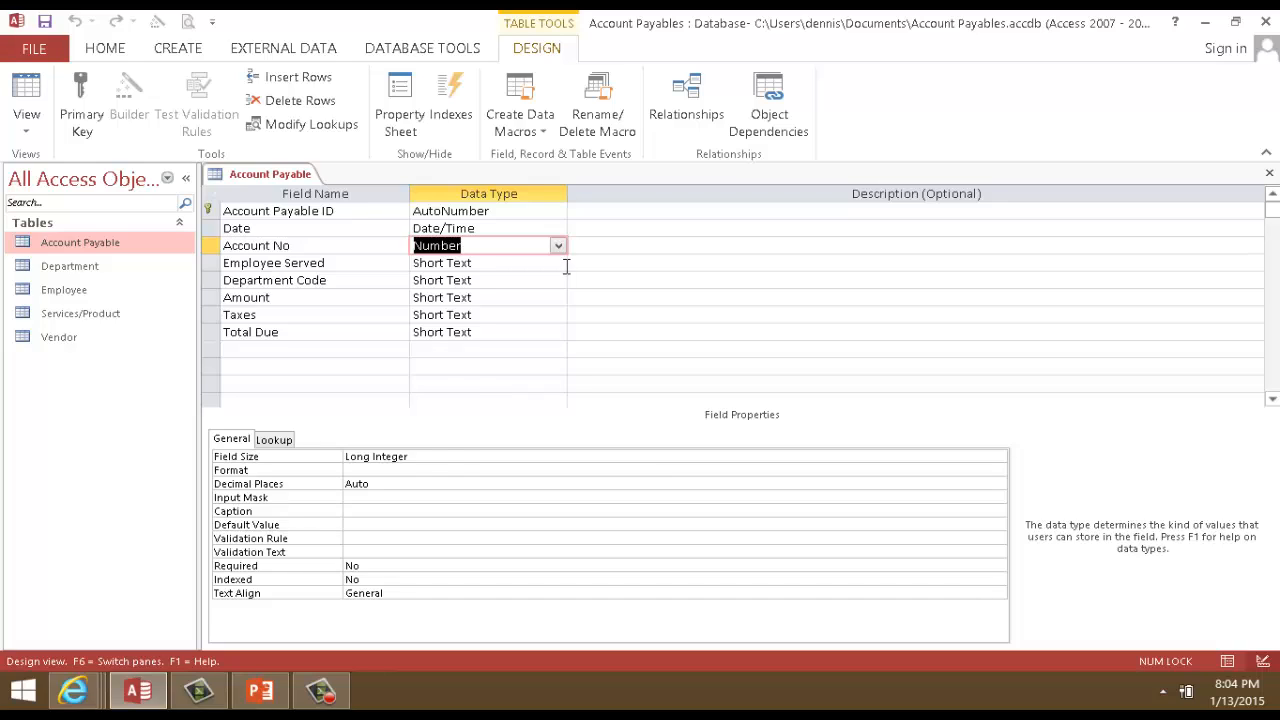
{"action": "left_click", "coordinate": [558, 263]}
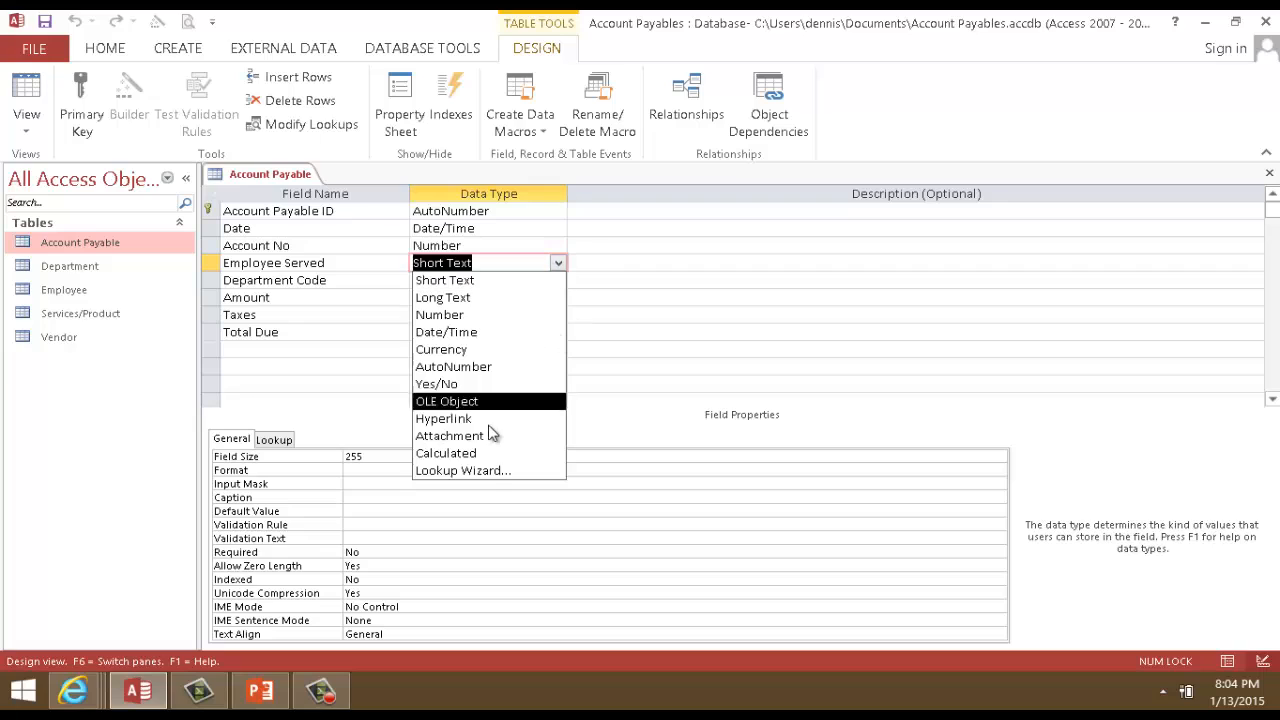
{"action": "left_click", "coordinate": [485, 474]}
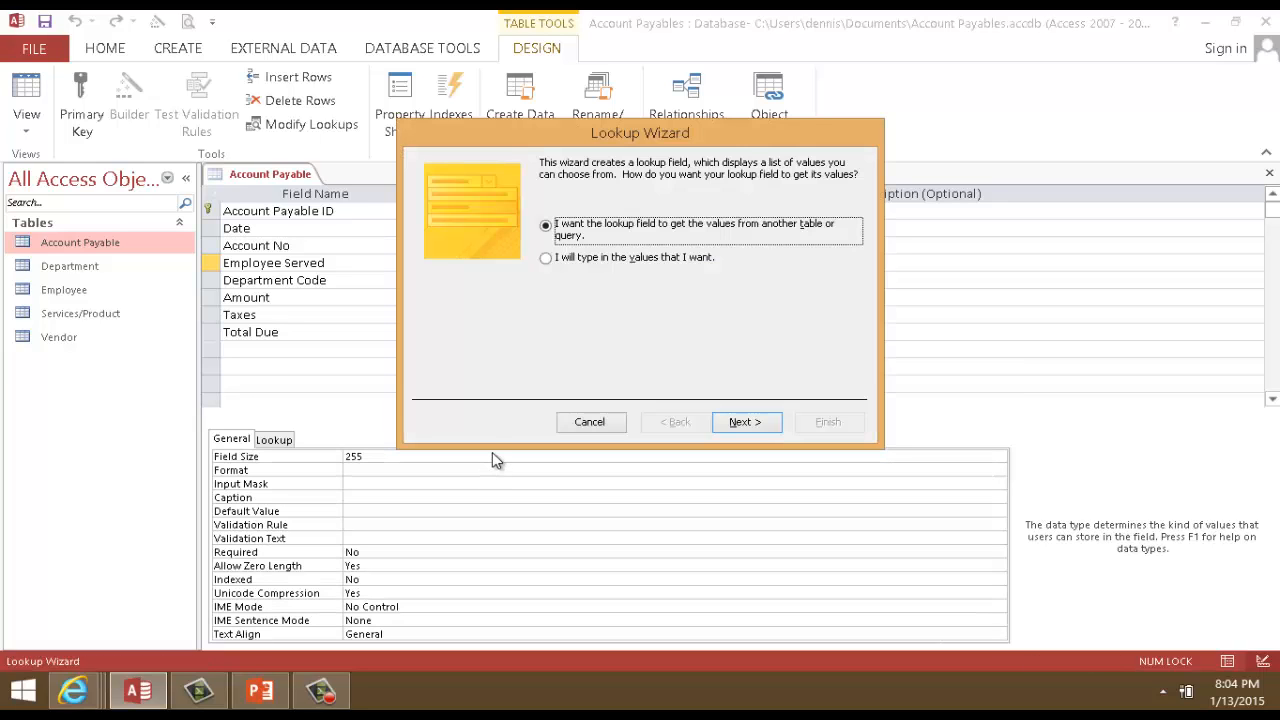
Choose the Employee table and add First Name and Last Name as lookup columns.
{"action": "left_click_drag", "start_coordinate": [561, 133], "coordinate": [829, 135]}
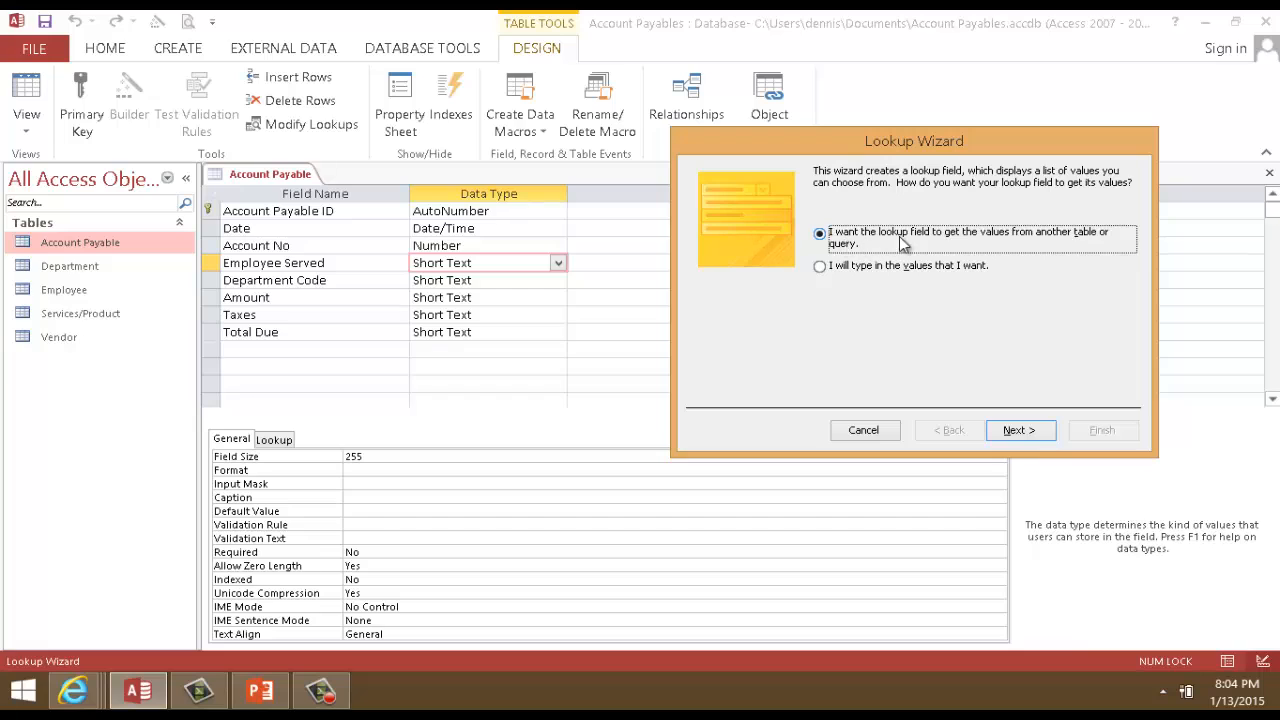
{"action": "left_click", "coordinate": [1022, 432]}
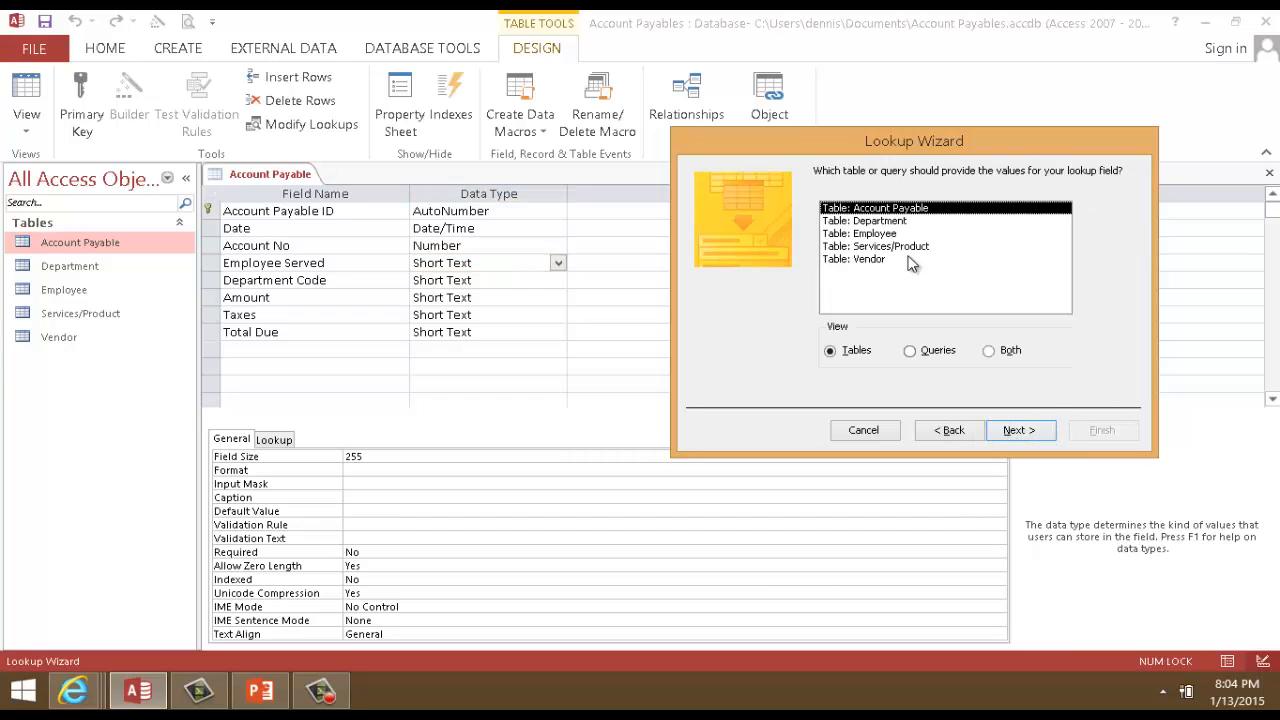
{"action": "left_click", "coordinate": [878, 235]}
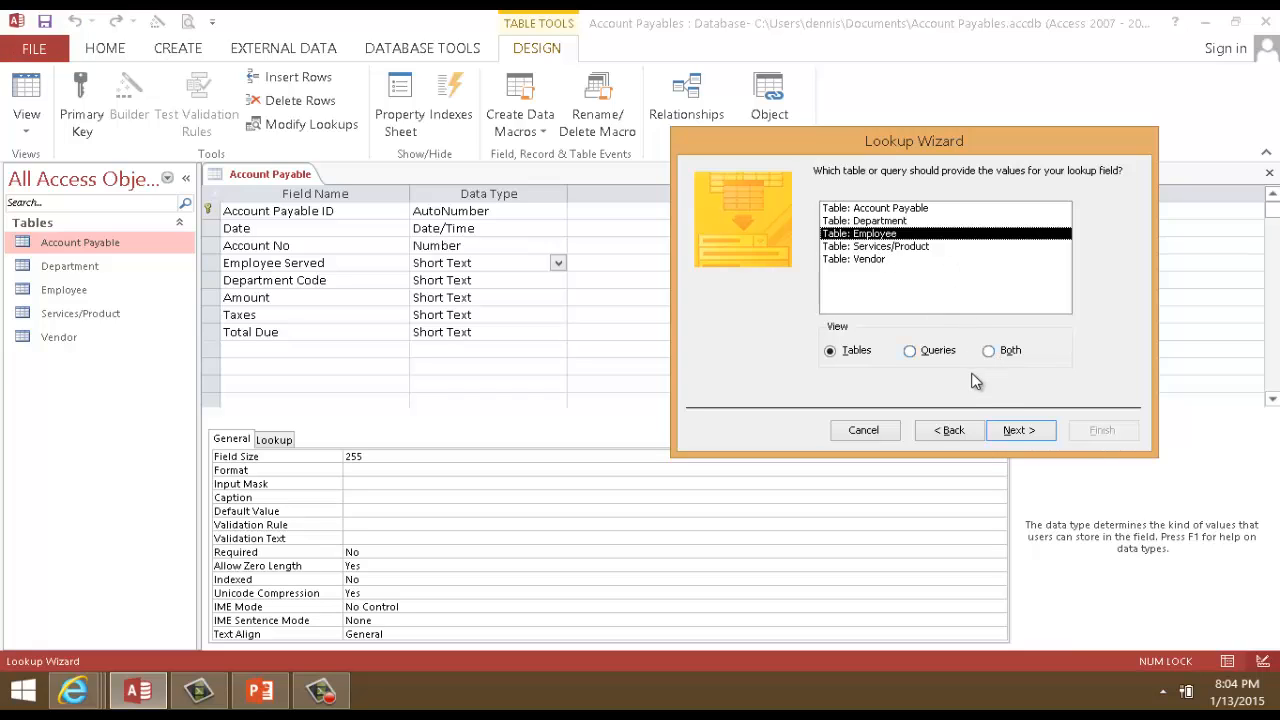
{"action": "left_click", "coordinate": [1016, 430]}
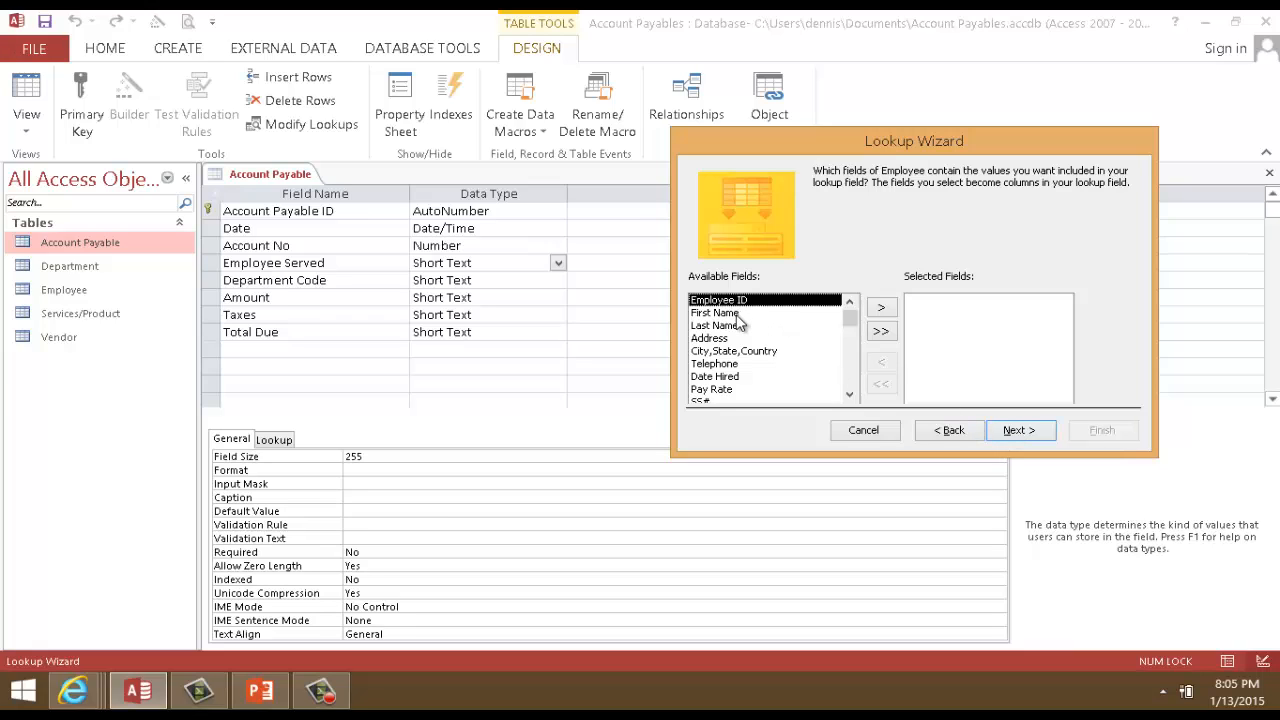
{"action": "double_click", "coordinate": [739, 315]}
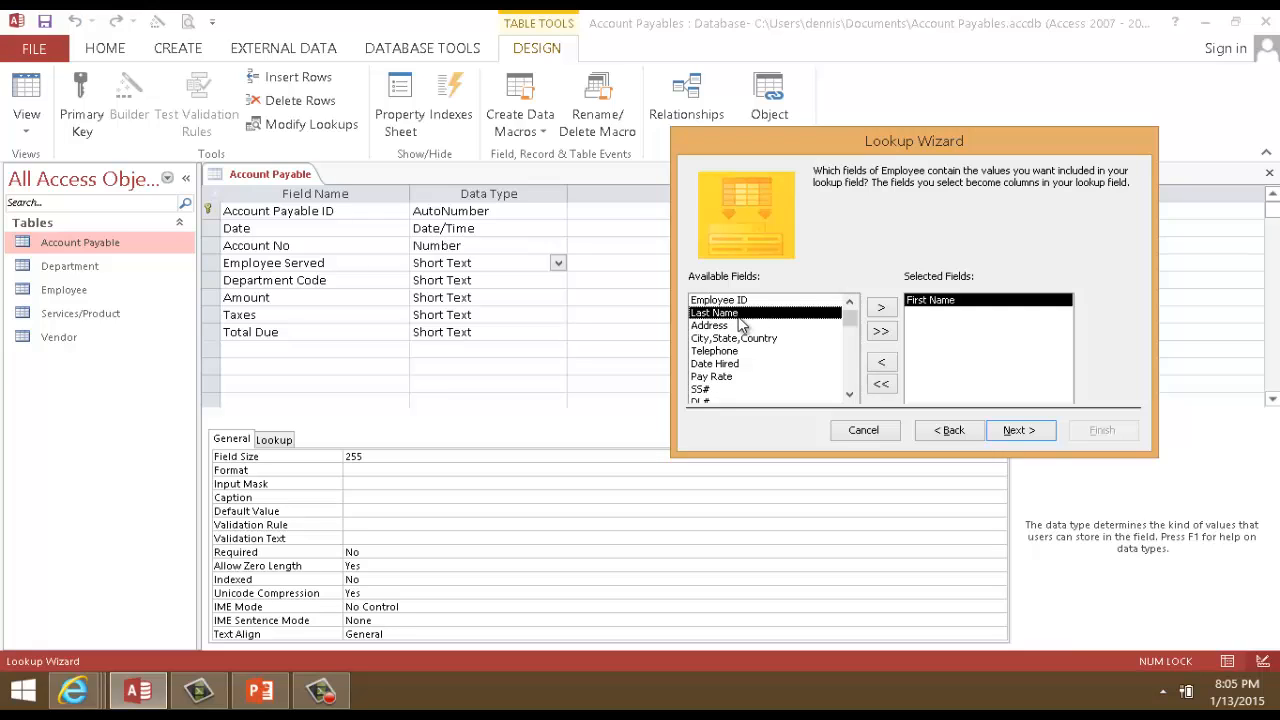
{"action": "double_click", "coordinate": [739, 316]}
Sort the lookup by First Name then Last Name, finish the wizard and save the table.
{"action": "left_click", "coordinate": [1030, 431]}
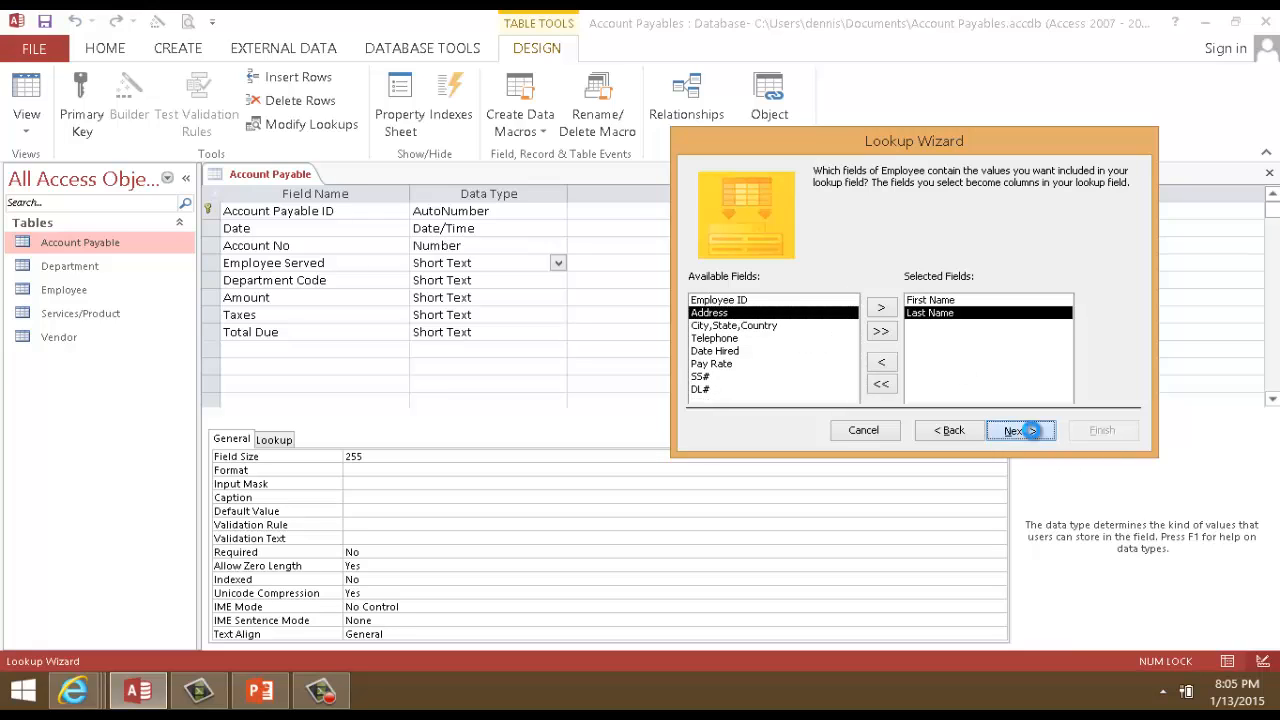
{"action": "left_click", "coordinate": [851, 233]}
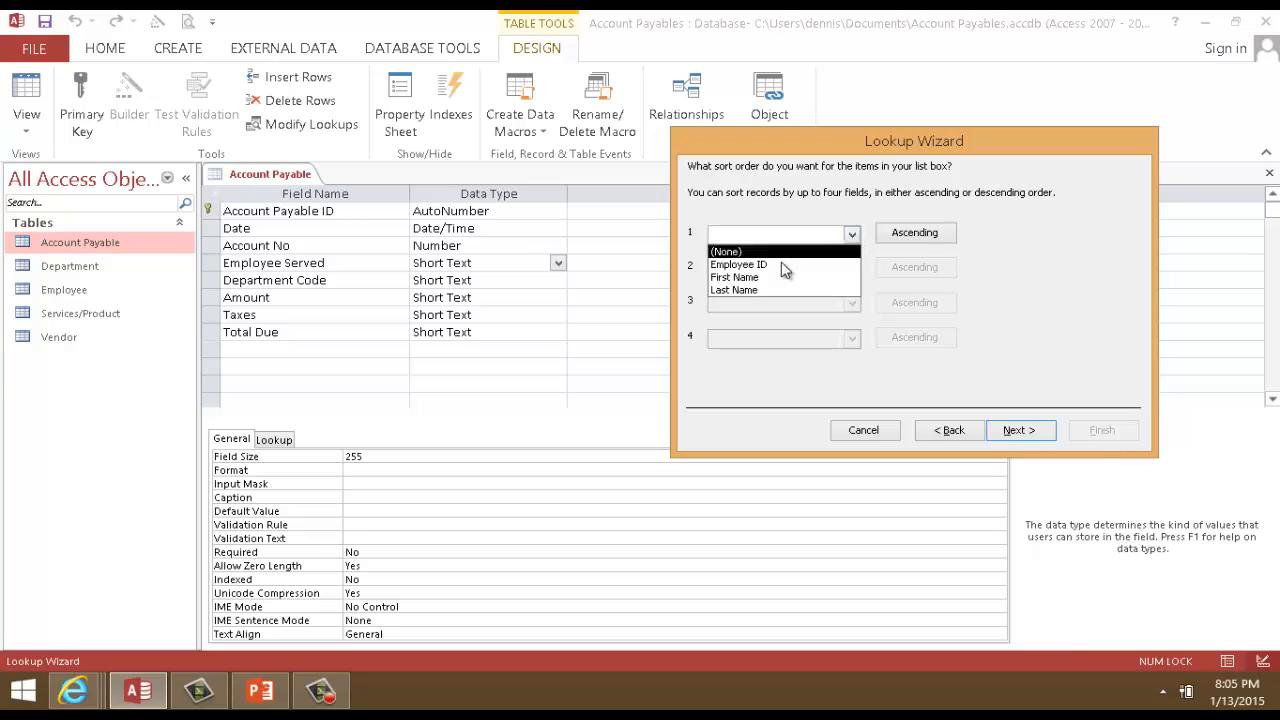
{"action": "left_click", "coordinate": [780, 277]}
{"action": "left_click", "coordinate": [840, 268]}
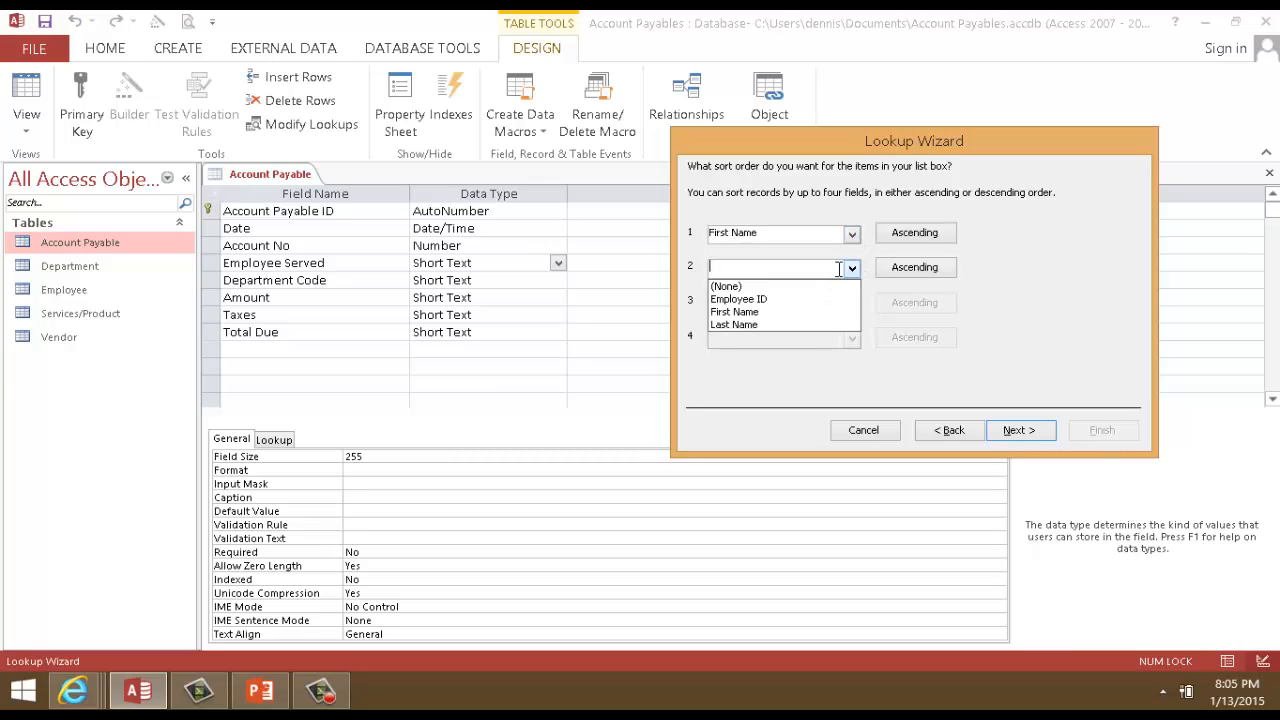
{"action": "left_click", "coordinate": [812, 324]}
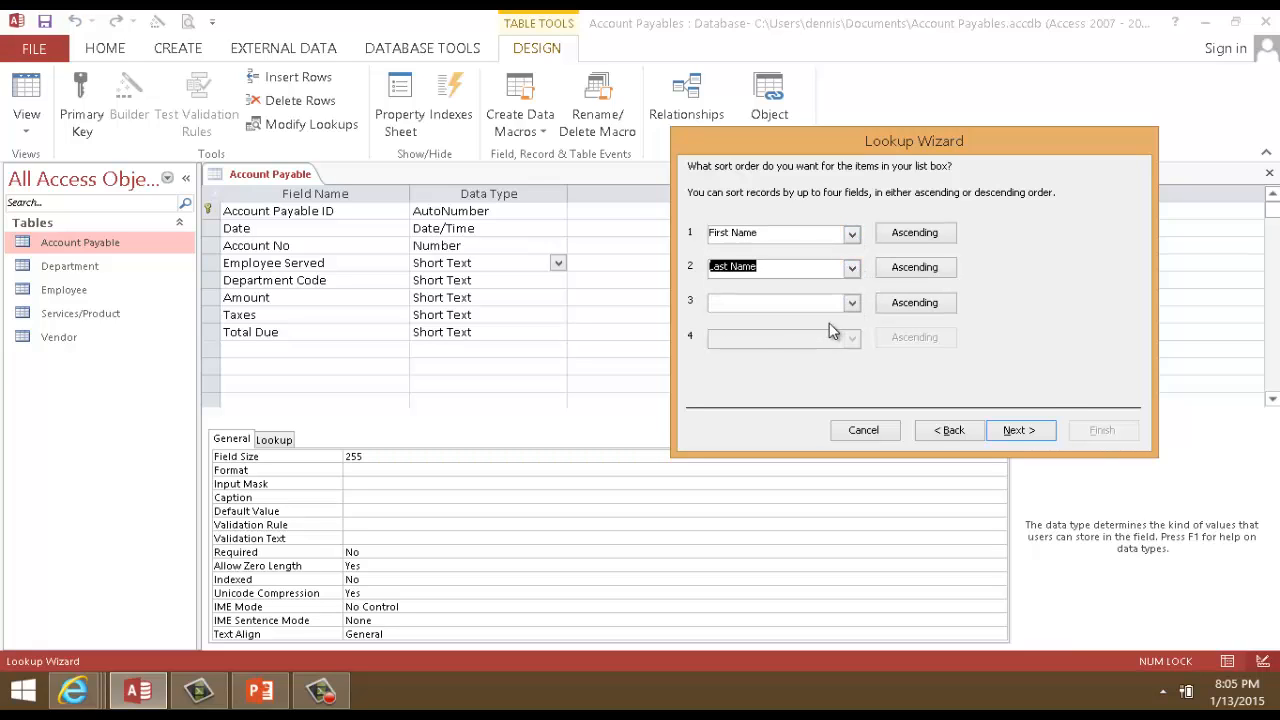
{"action": "left_click", "coordinate": [1015, 430]}
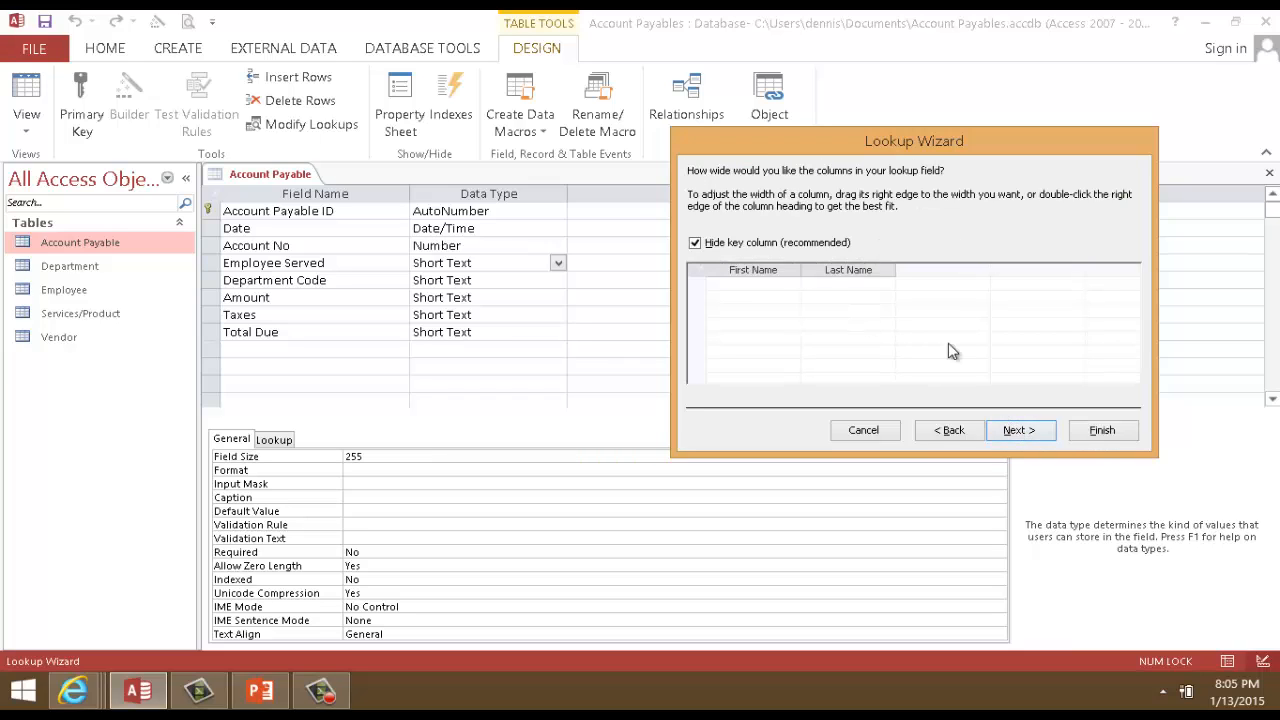
{"action": "left_click", "coordinate": [1100, 432]}
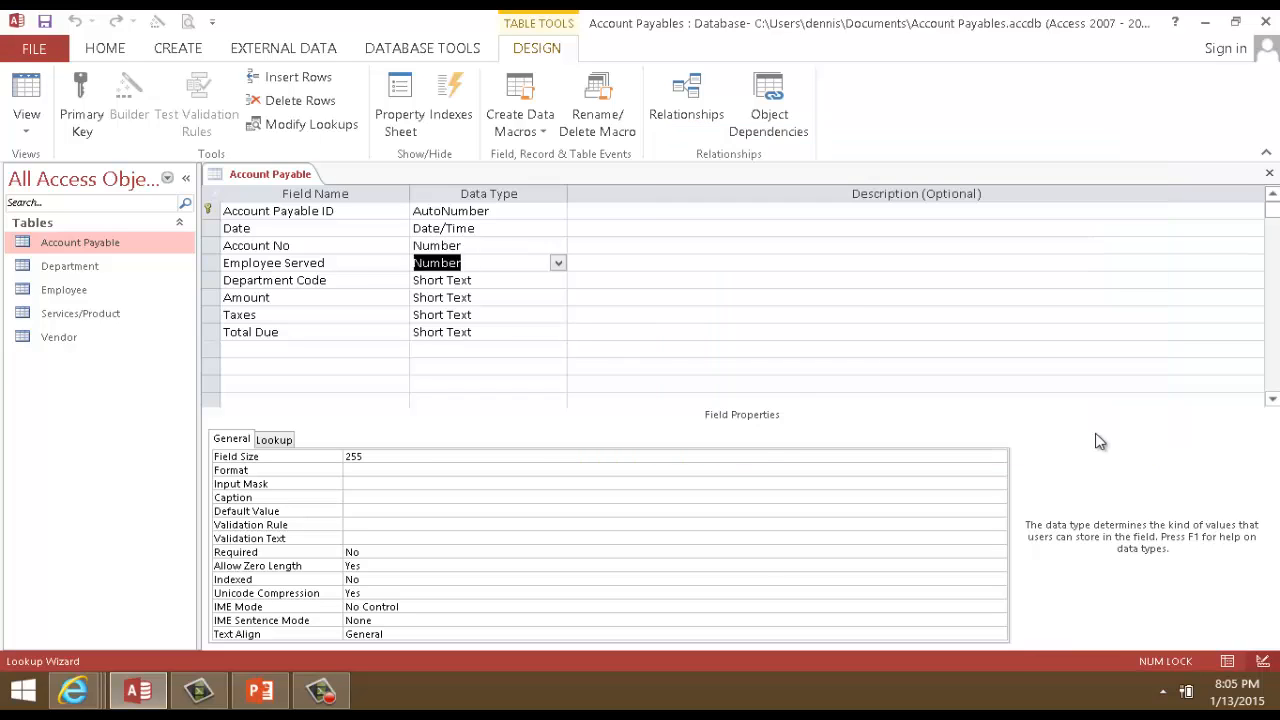
{"action": "left_click", "coordinate": [612, 402]}
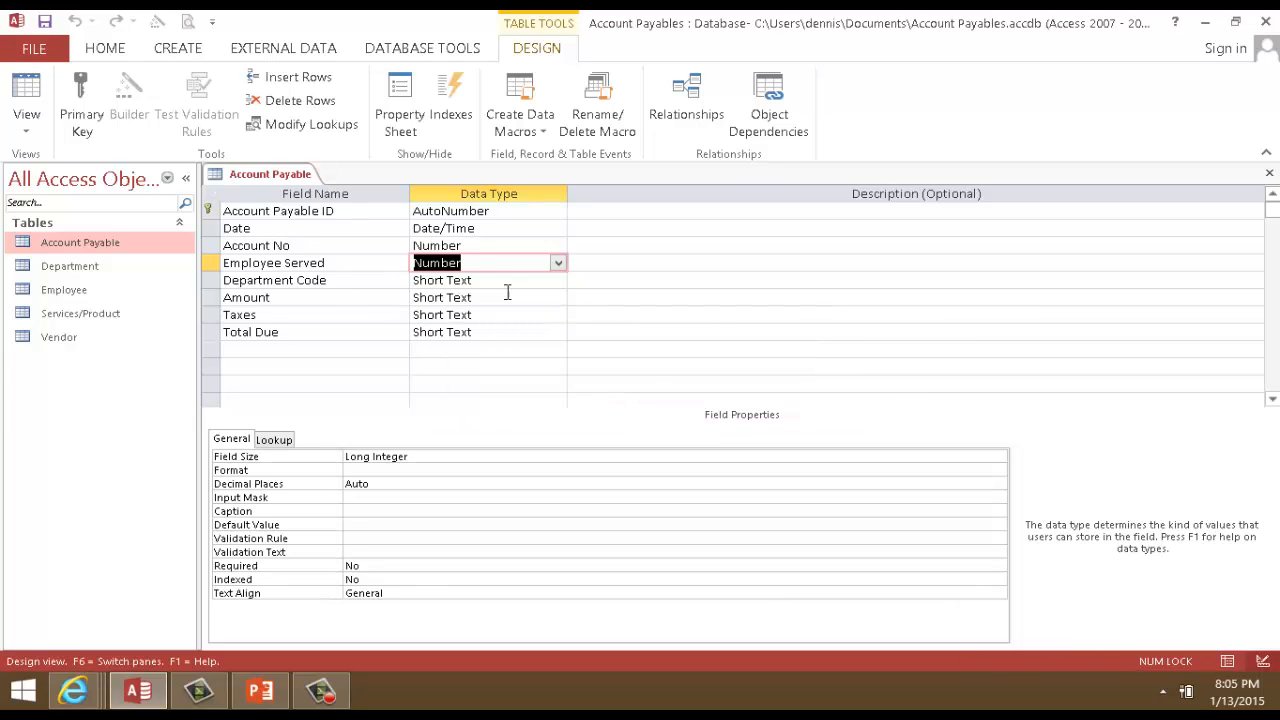
Start a Lookup Wizard on Department Code using Department ID from the Department table.
{"action": "left_click", "coordinate": [558, 280]}
{"action": "left_click", "coordinate": [558, 280]}
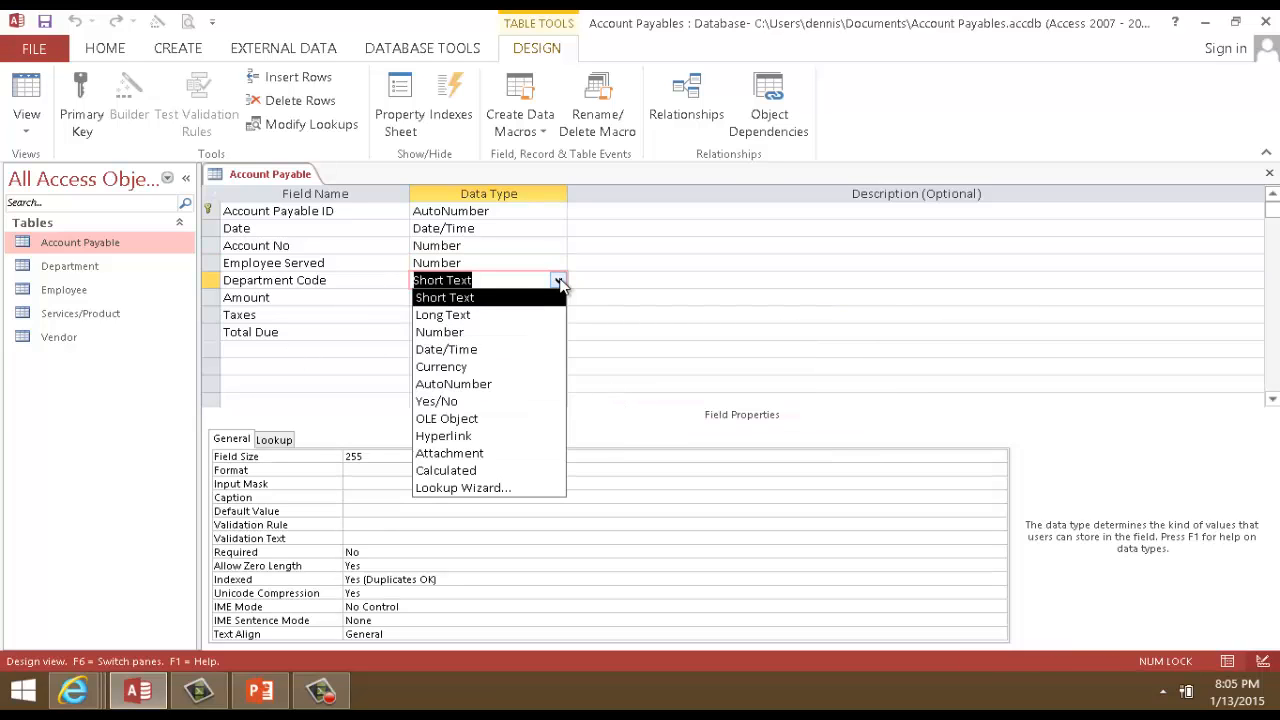
{"action": "left_click", "coordinate": [512, 488]}
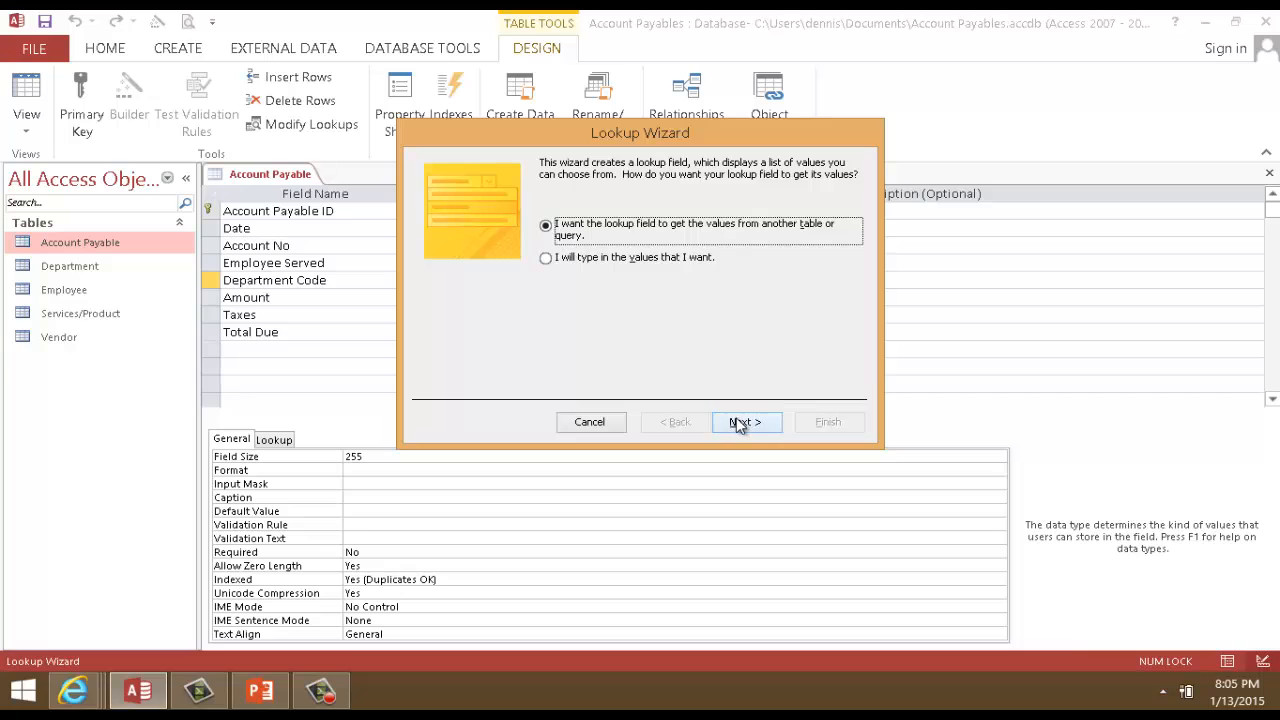
{"action": "left_click", "coordinate": [745, 423]}
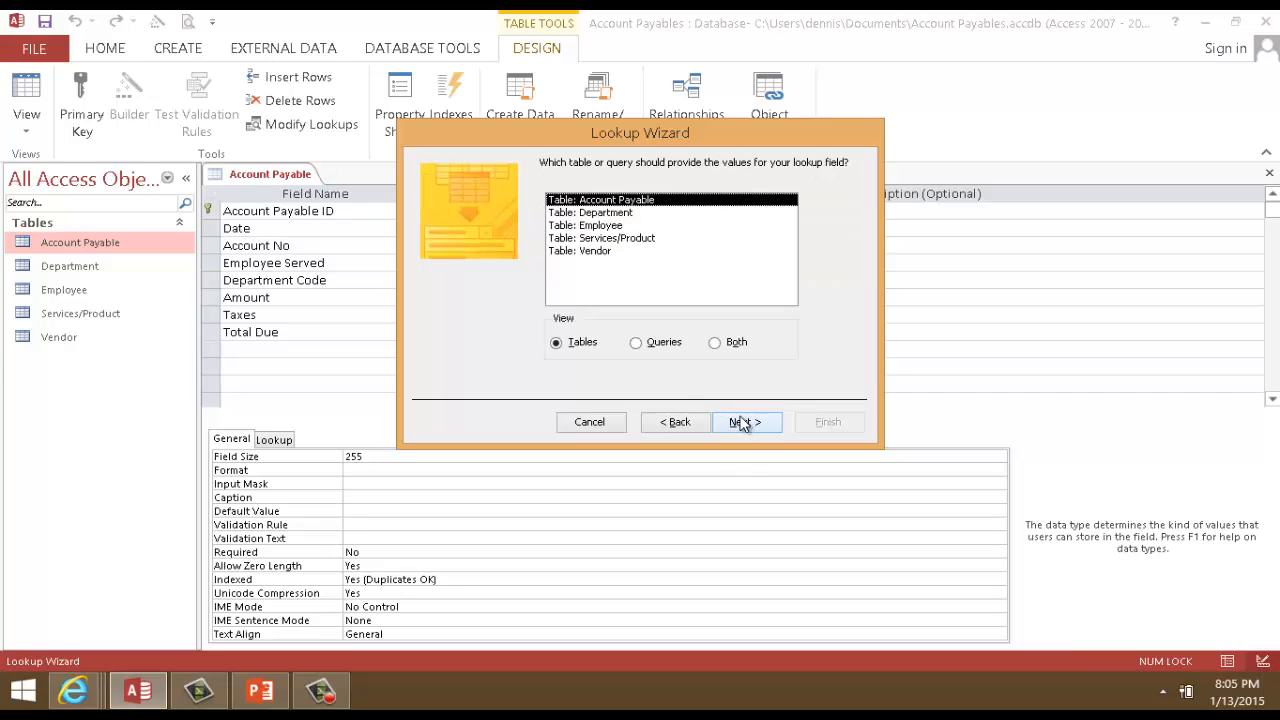
{"action": "left_click", "coordinate": [616, 213]}
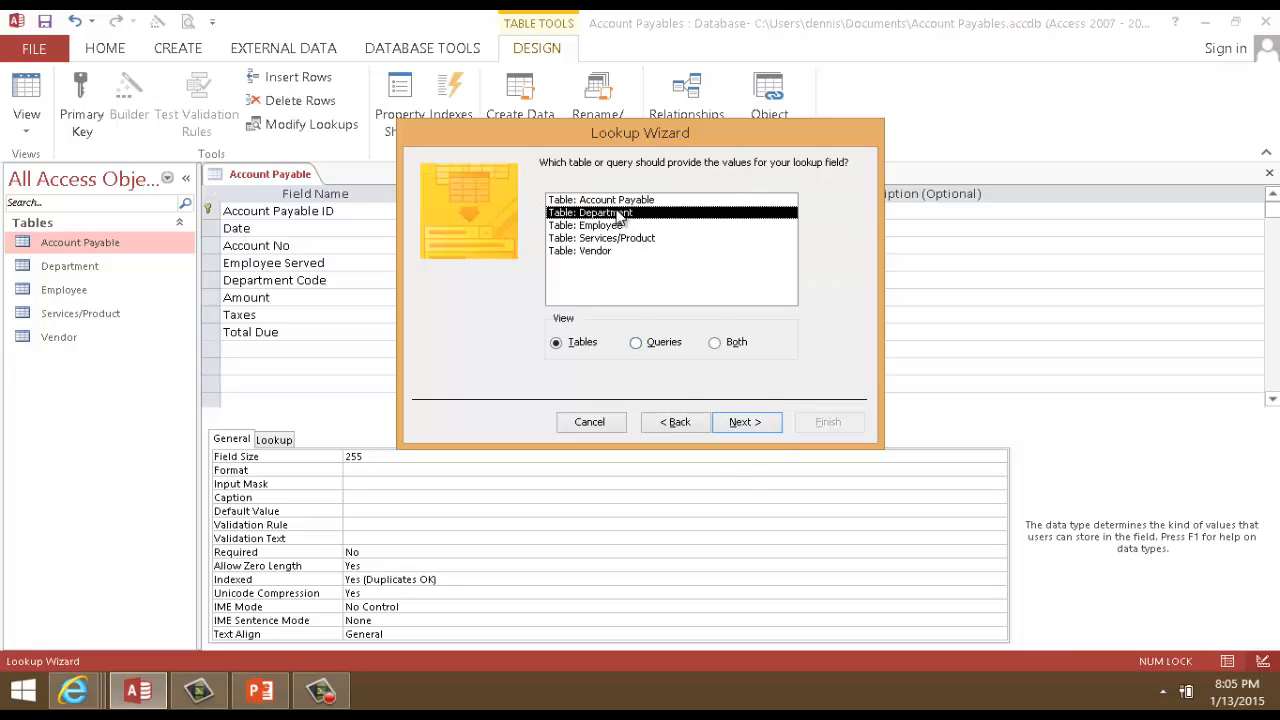
{"action": "left_click", "coordinate": [745, 423]}
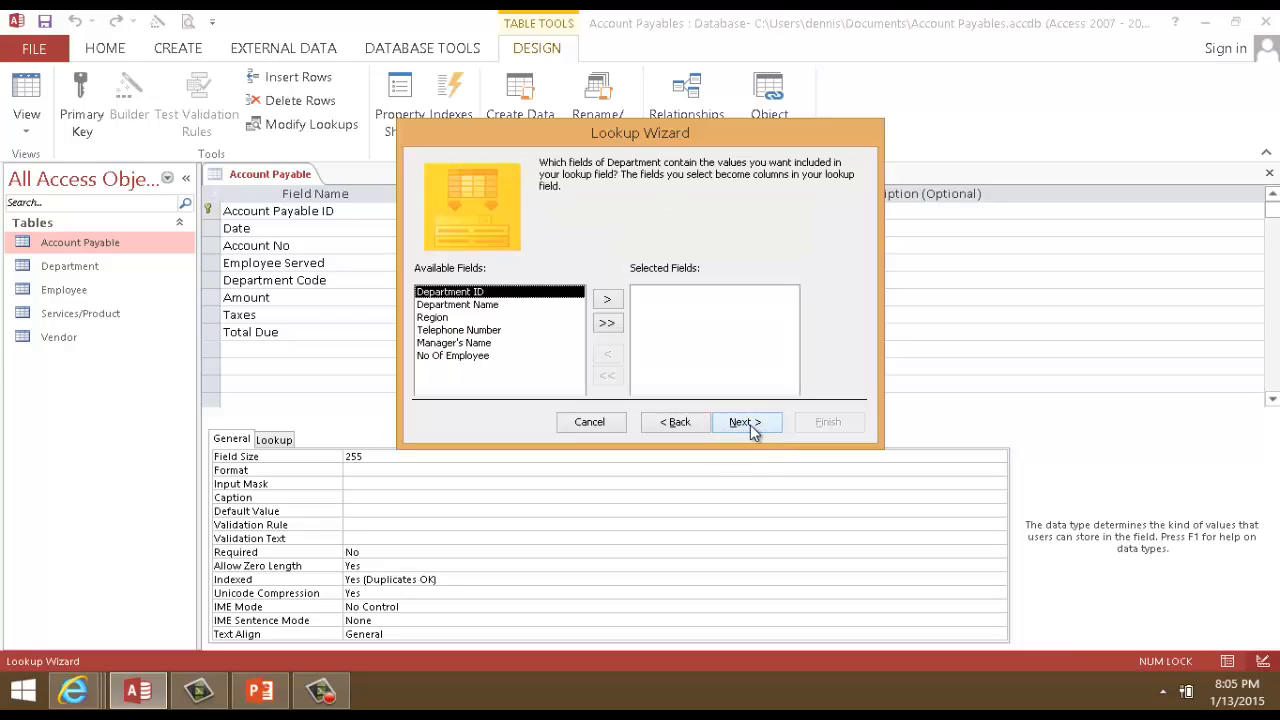
{"action": "left_click", "coordinate": [607, 300]}
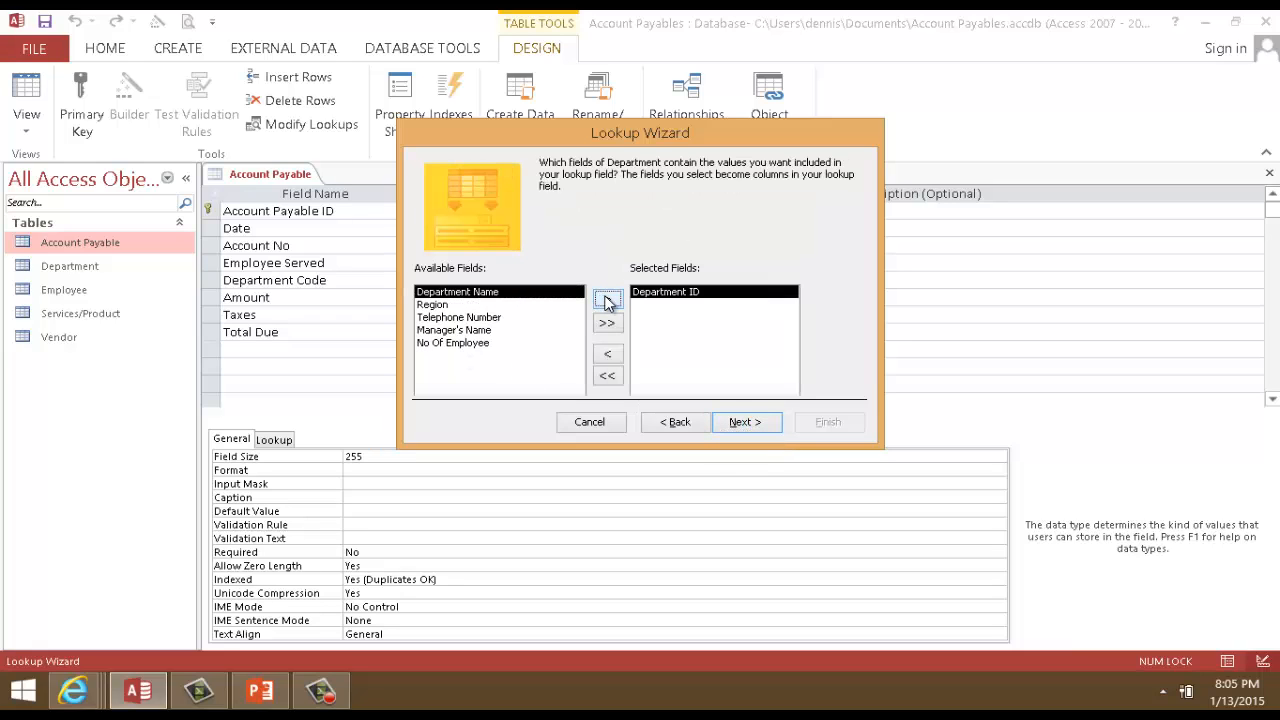
Sort the lookup by Department ID, finish the wizard and save the table.
{"action": "left_click", "coordinate": [748, 423]}
{"action": "left_click", "coordinate": [578, 226]}
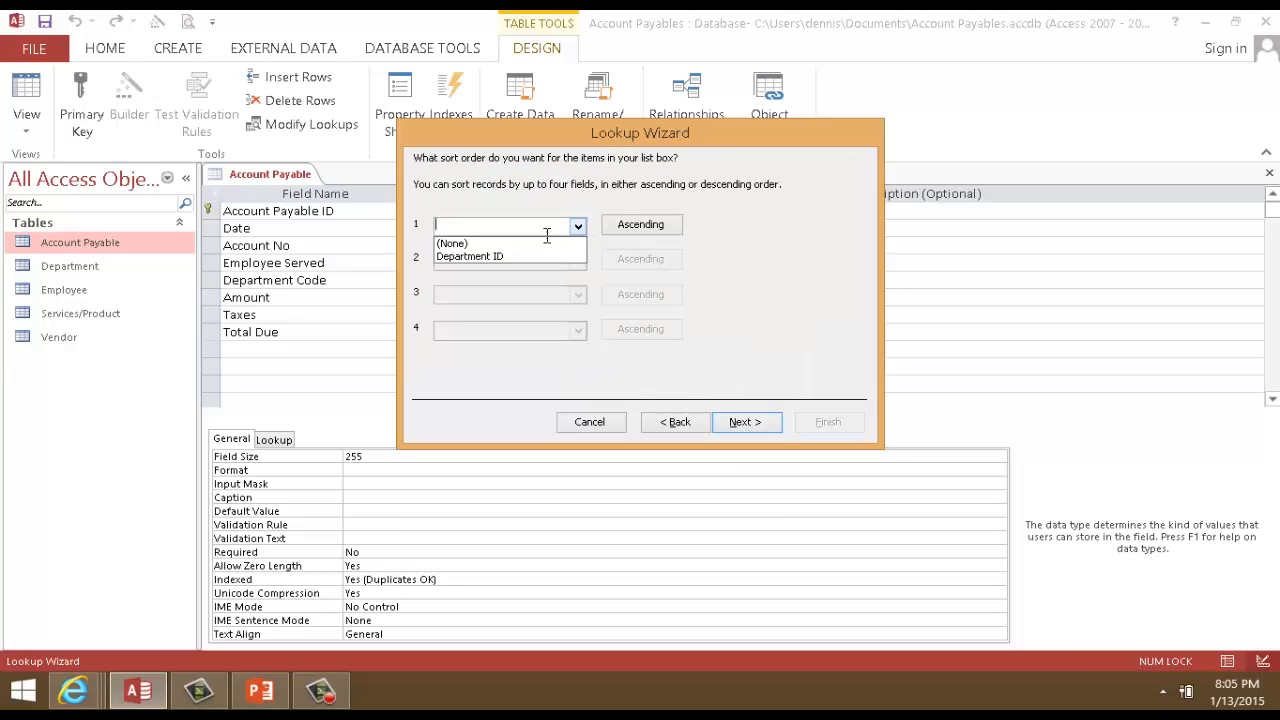
{"action": "left_click", "coordinate": [522, 256]}
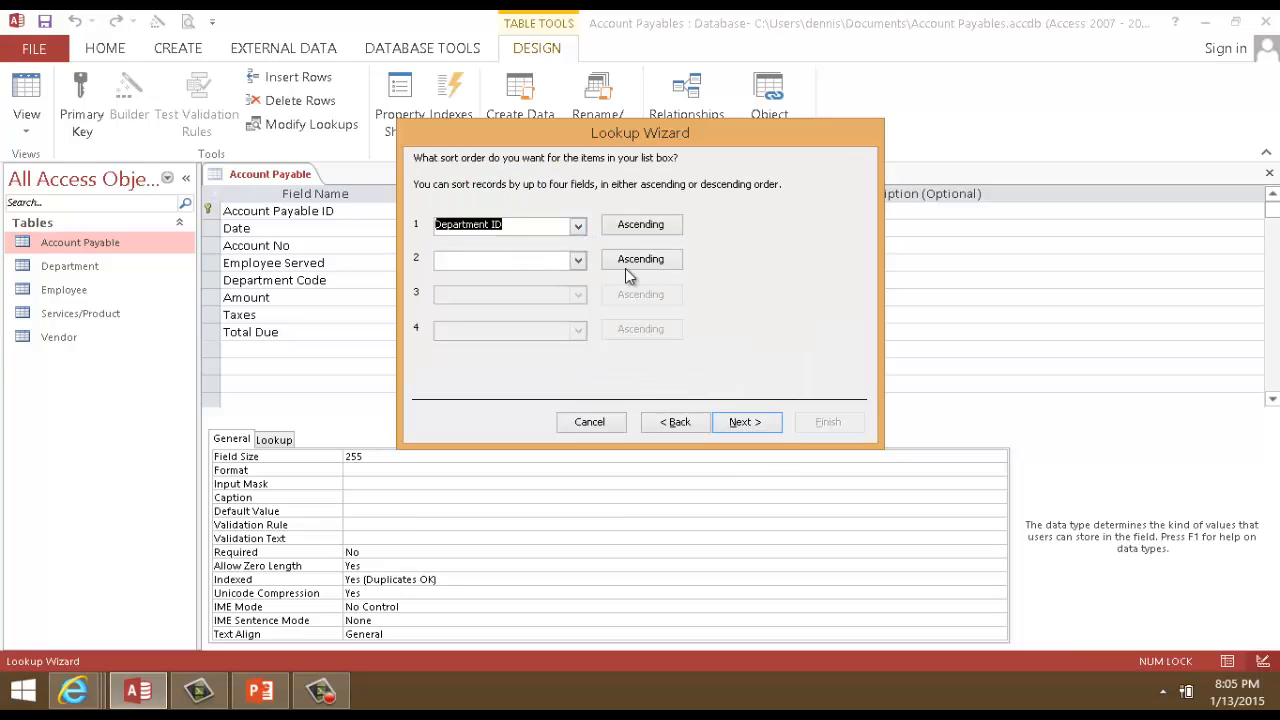
{"action": "left_click", "coordinate": [748, 423]}
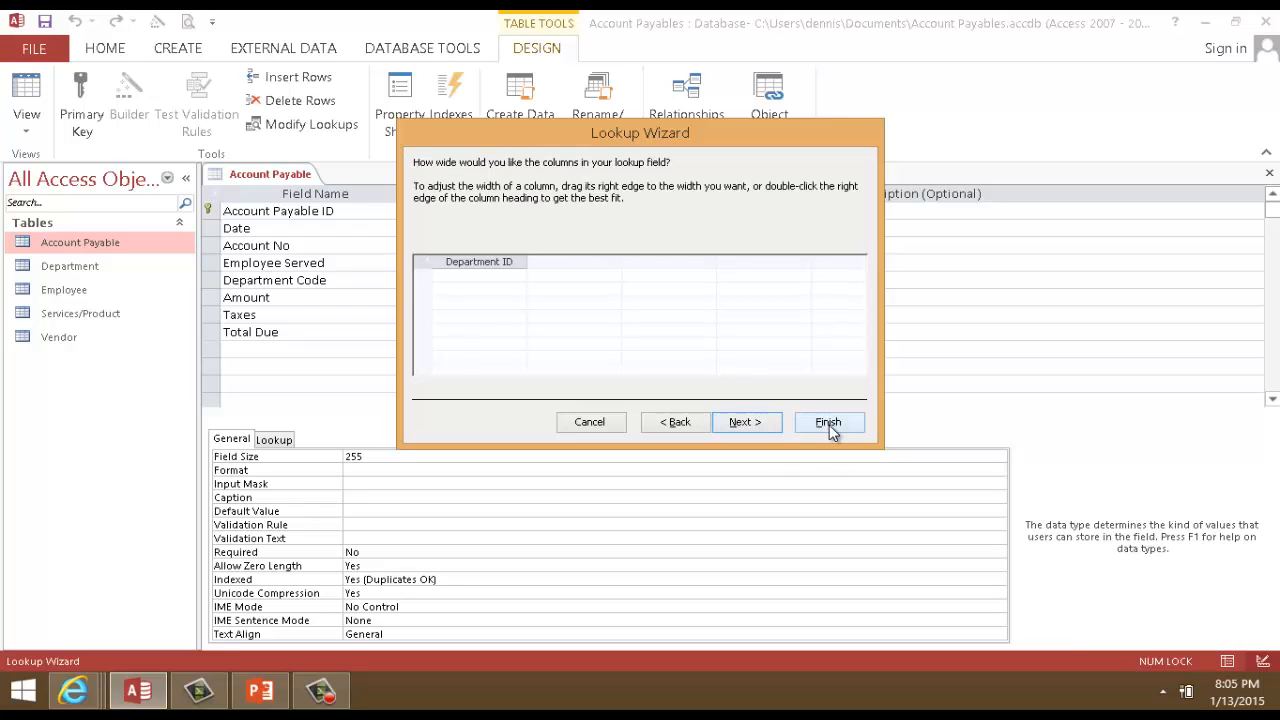
{"action": "left_click", "coordinate": [829, 425]}
{"action": "left_click", "coordinate": [625, 408]}
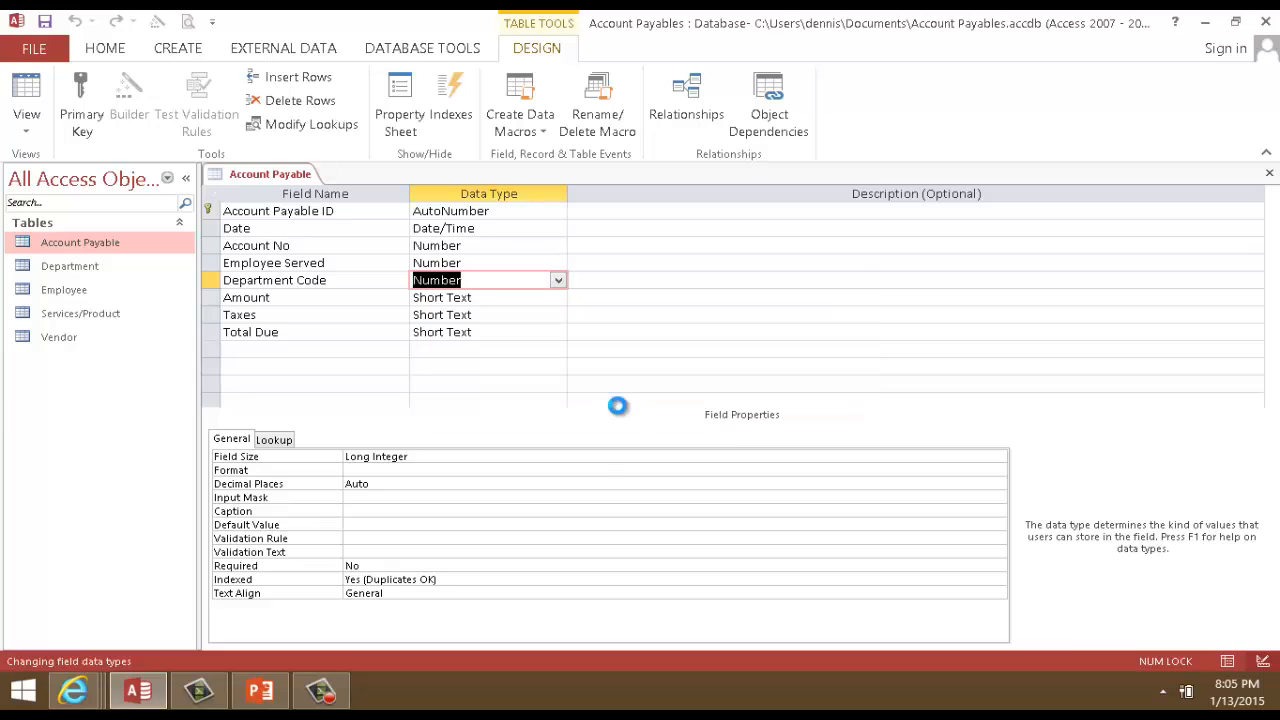
{"action": "left_click", "coordinate": [557, 298]}
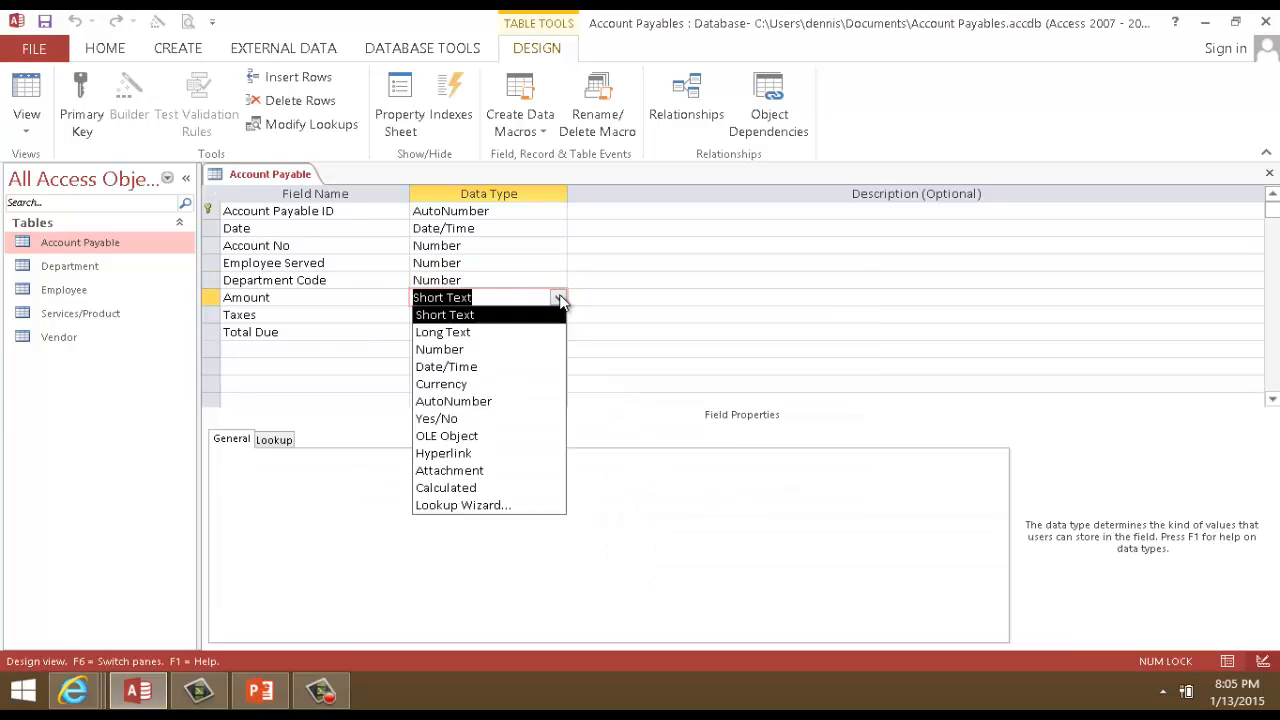
Make Amount a Currency field and Taxes a Long Integer Number field formatted as Percent.
{"action": "left_click", "coordinate": [521, 384]}
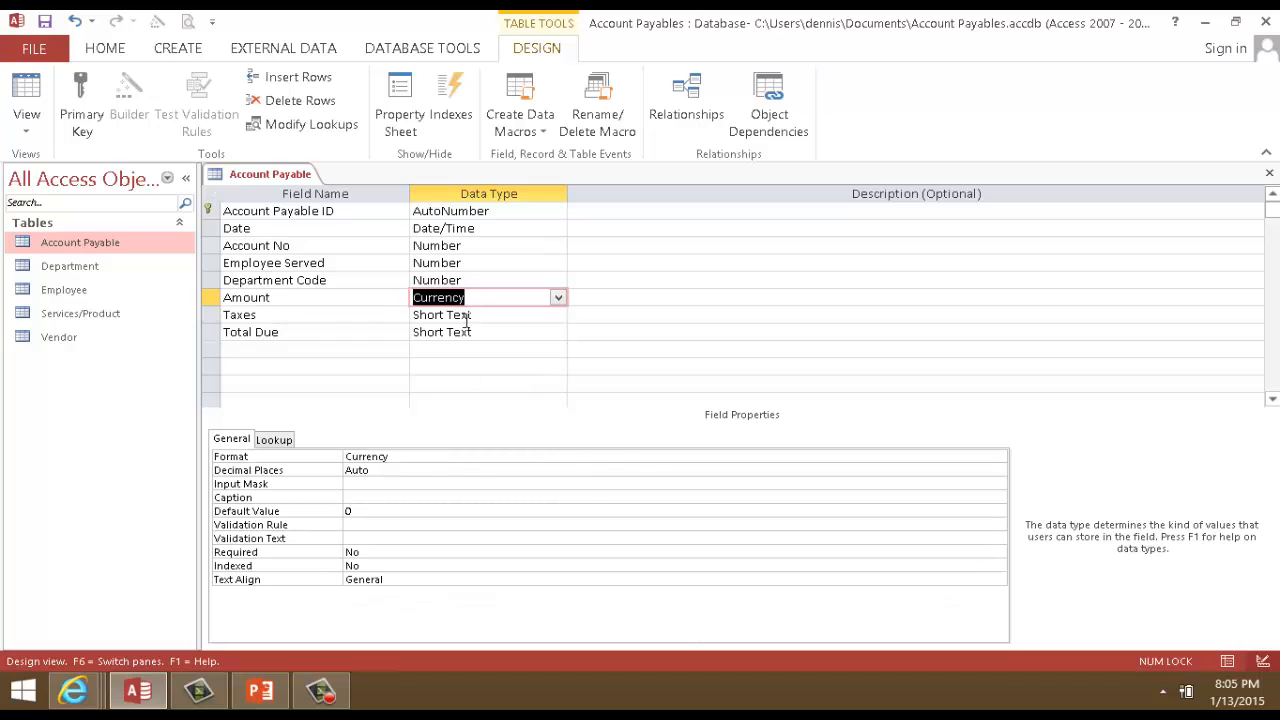
{"action": "left_click", "coordinate": [557, 315]}
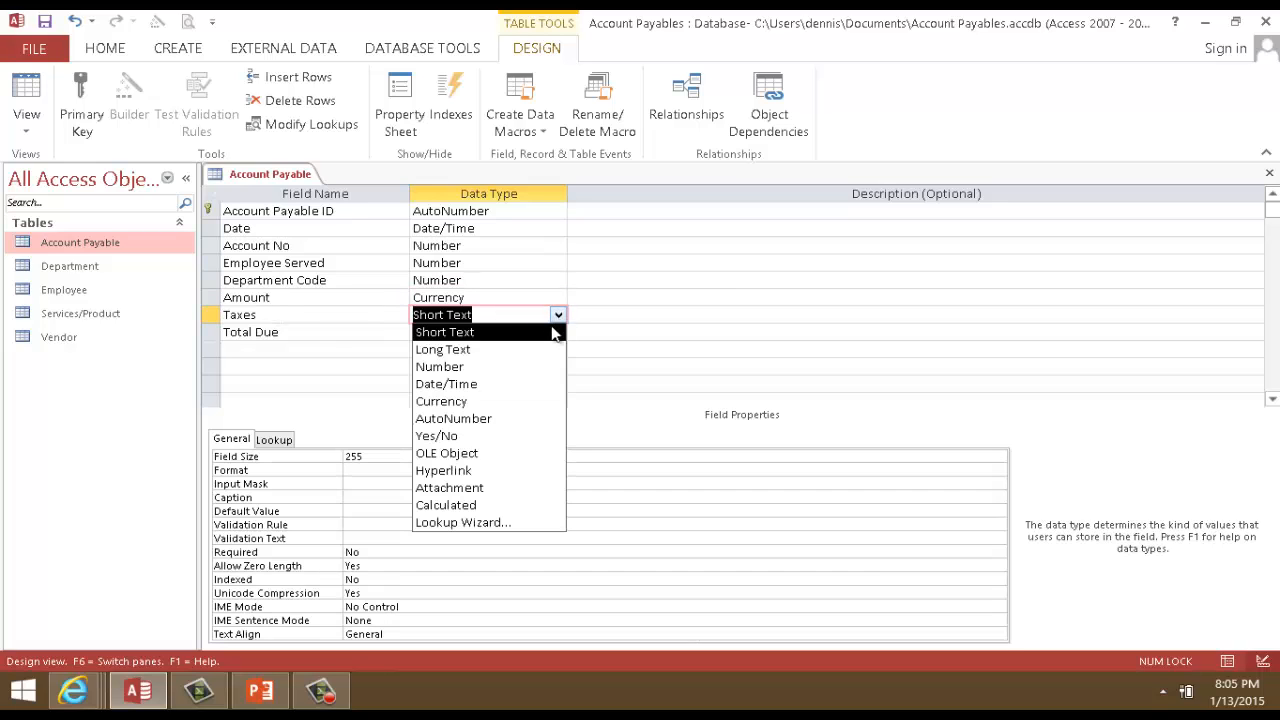
{"action": "left_click", "coordinate": [500, 368]}
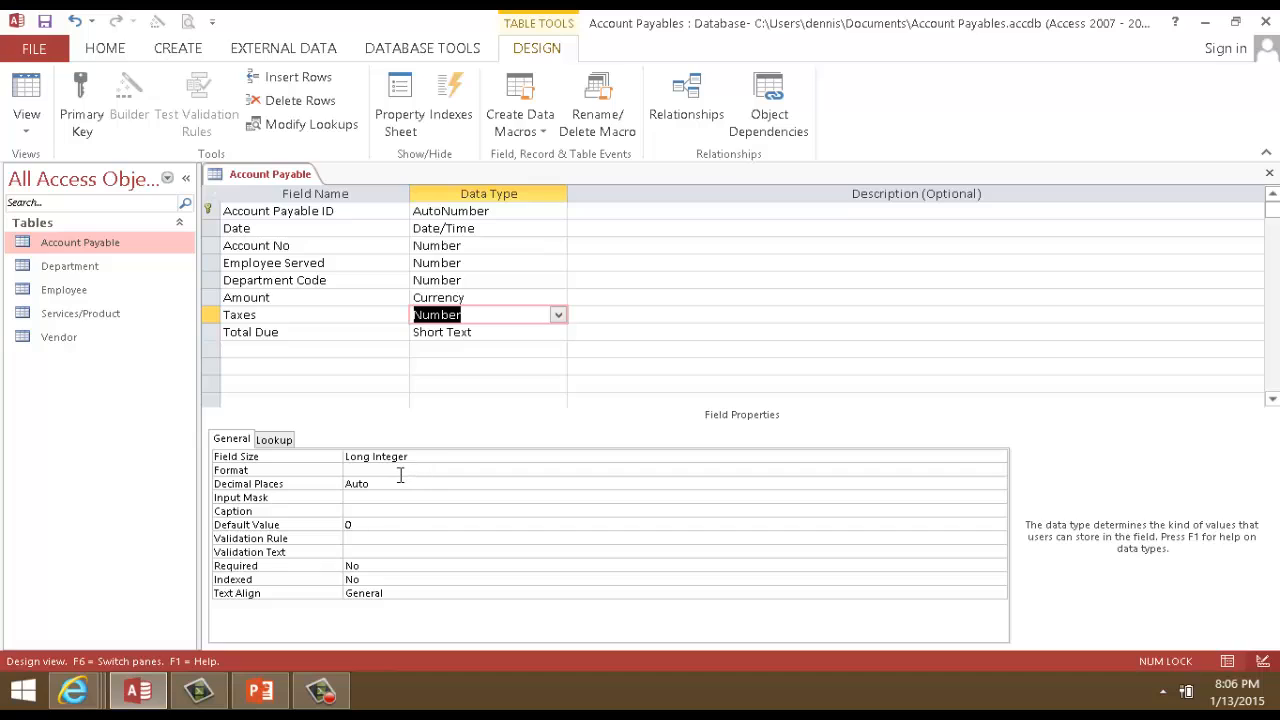
{"action": "left_click", "coordinate": [437, 456]}
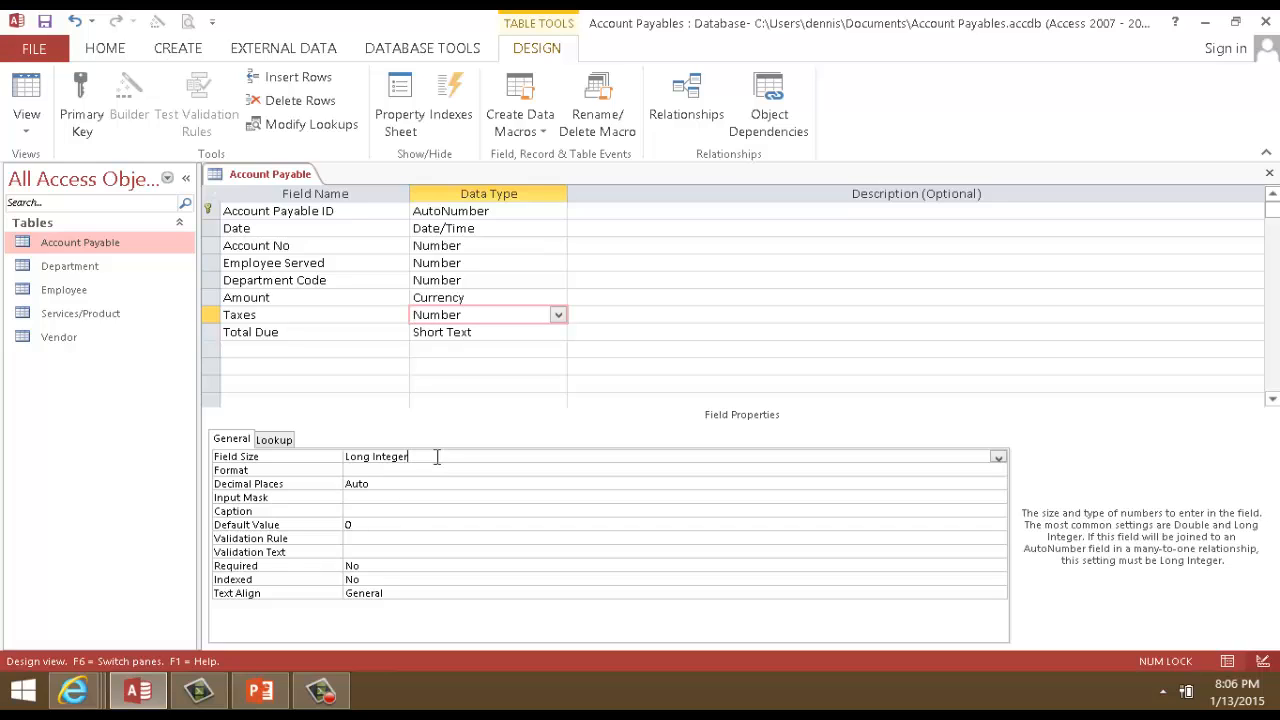
{"action": "left_click", "coordinate": [997, 460]}
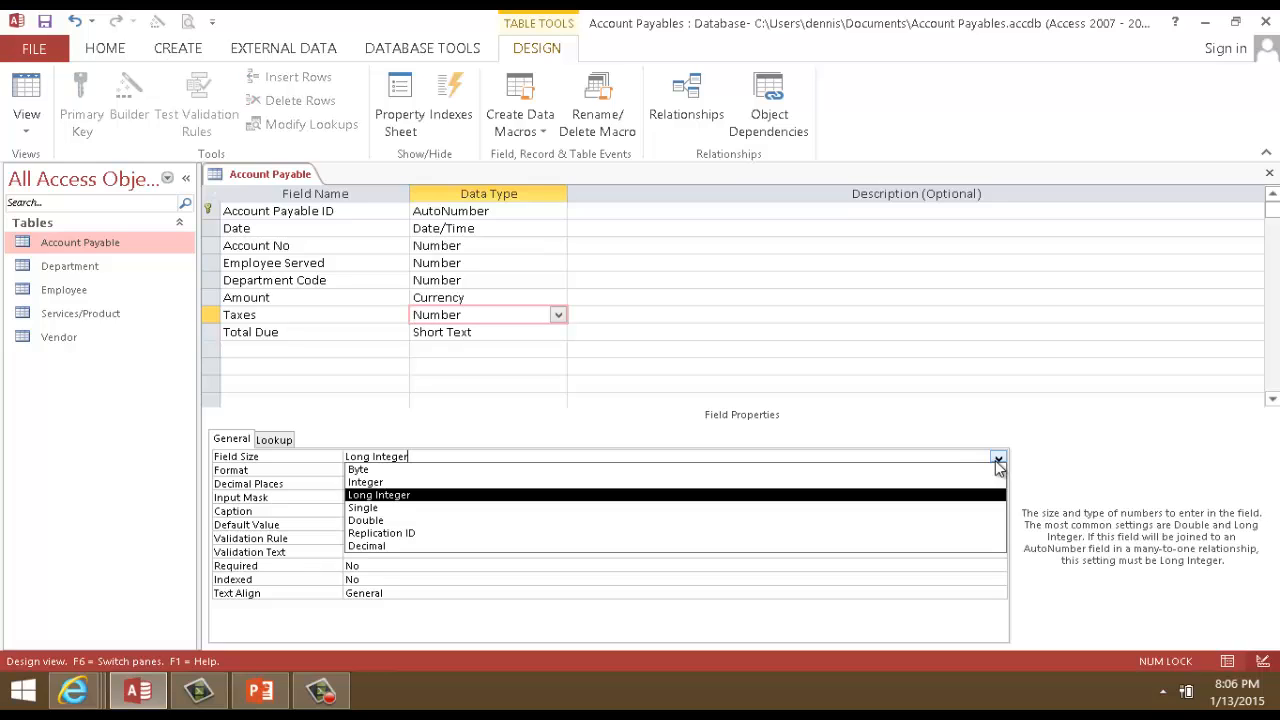
{"action": "left_click", "coordinate": [997, 460]}
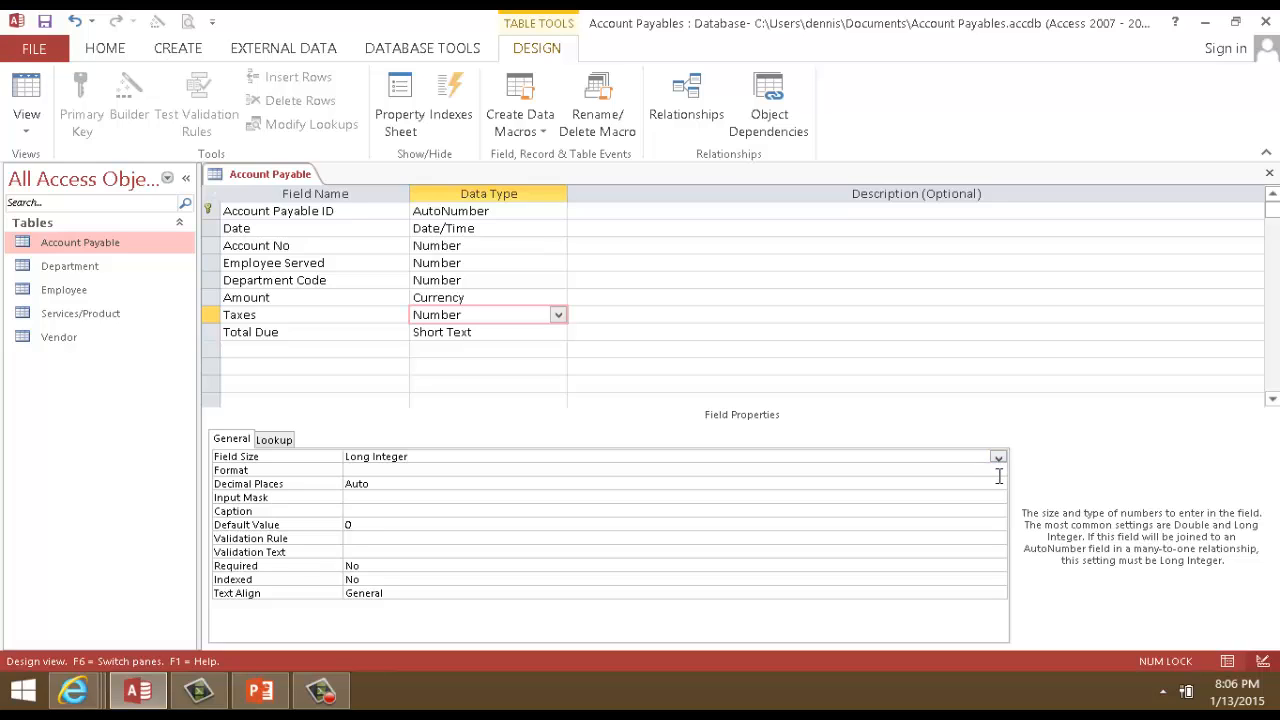
{"action": "left_click", "coordinate": [998, 472]}
{"action": "left_click", "coordinate": [997, 470]}
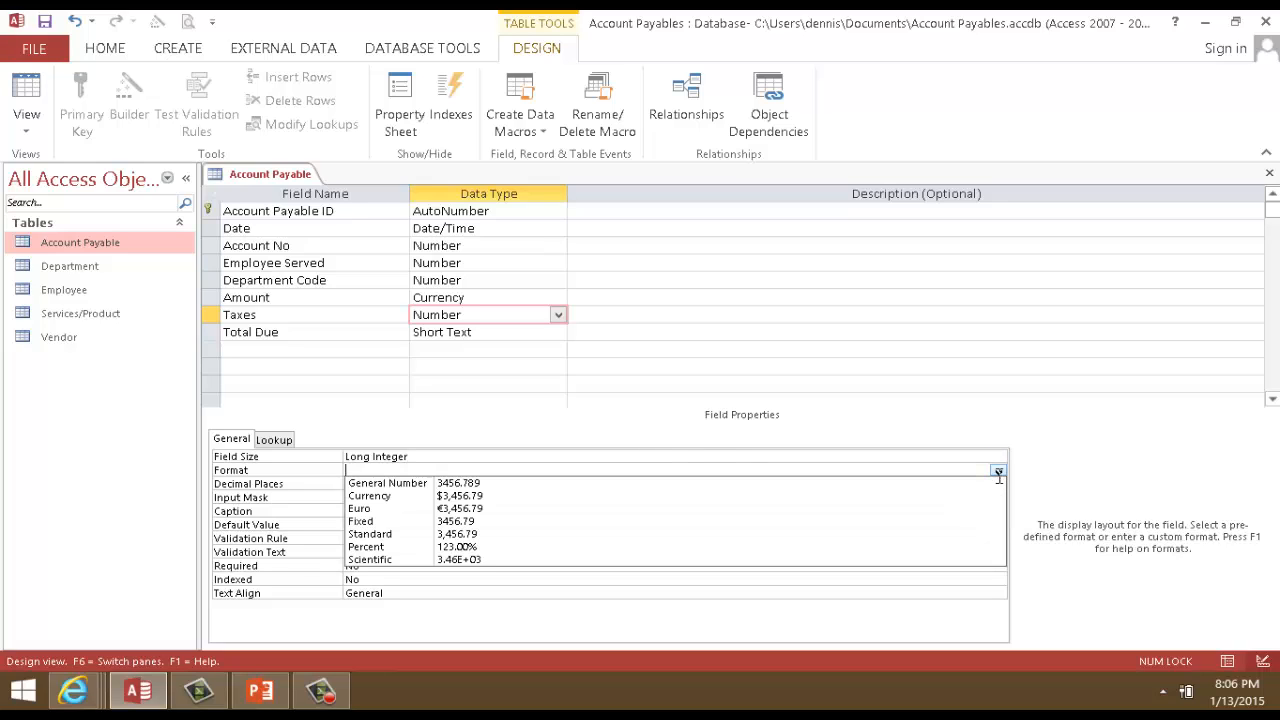
{"action": "left_click", "coordinate": [490, 548]}
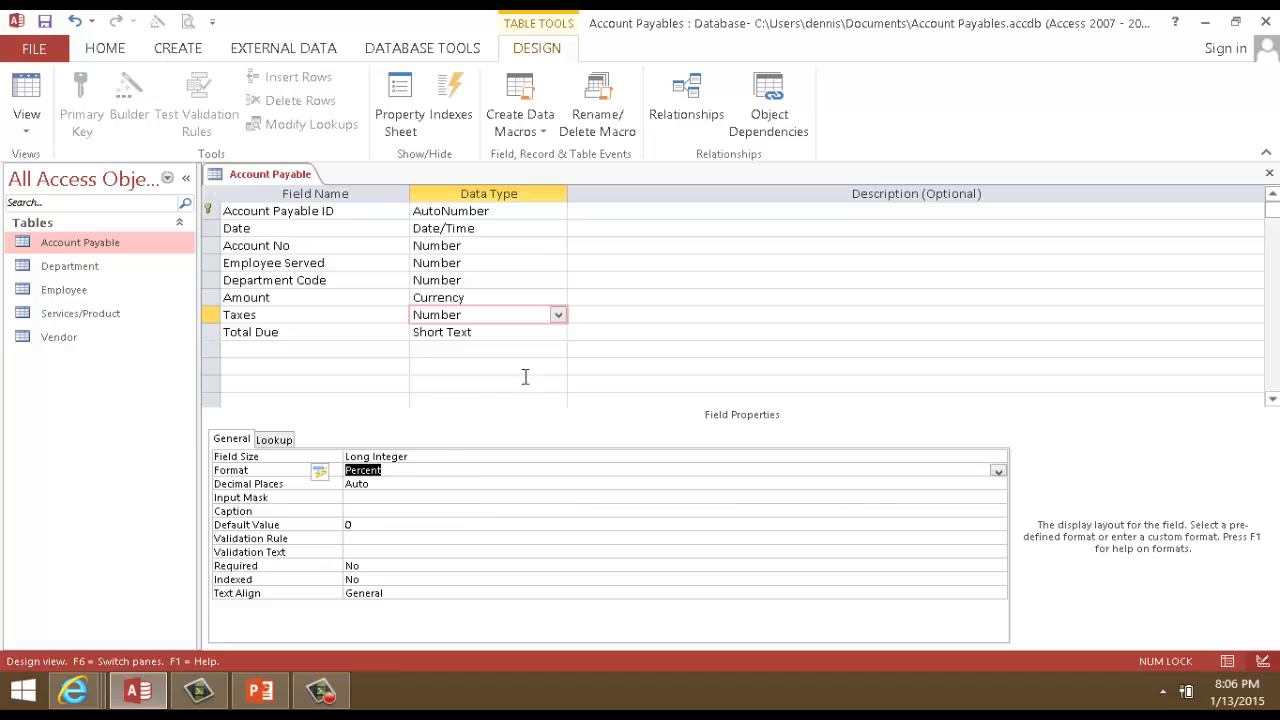
{"action": "left_click", "coordinate": [558, 332]}
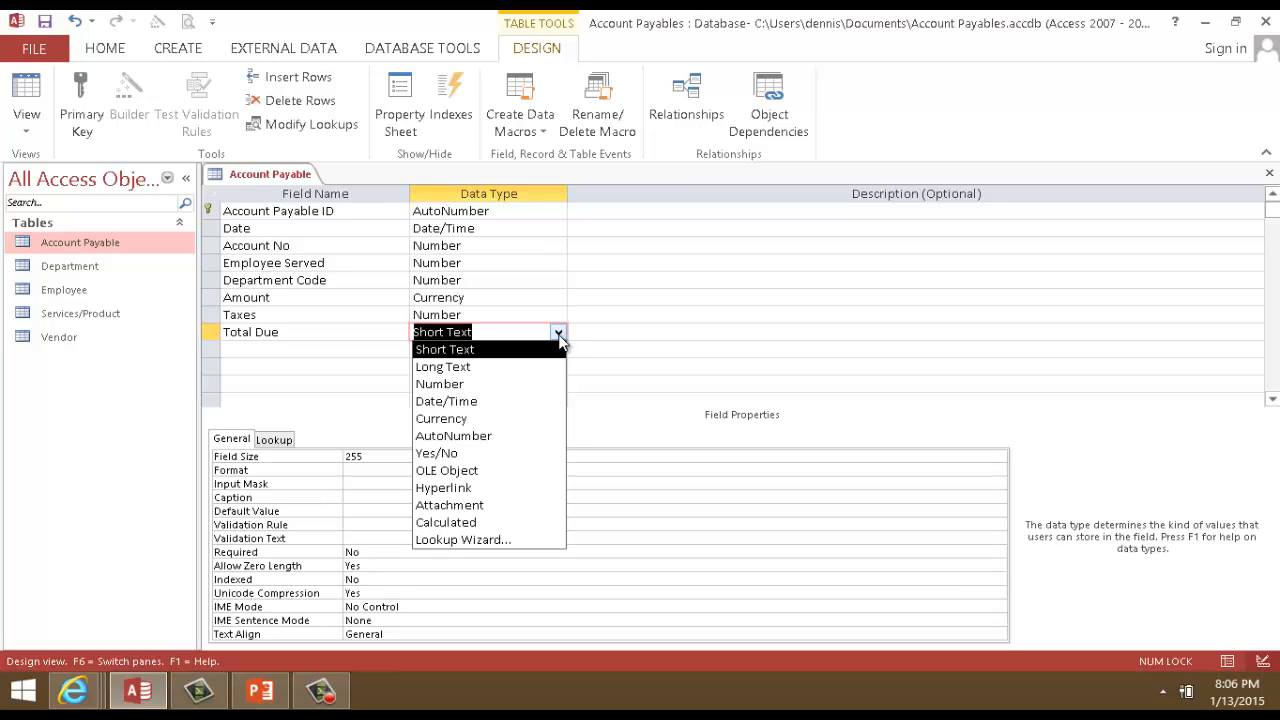
Set Total Due's data type to Calculated and move the Expression Builder aside.
{"action": "left_click", "coordinate": [506, 523]}
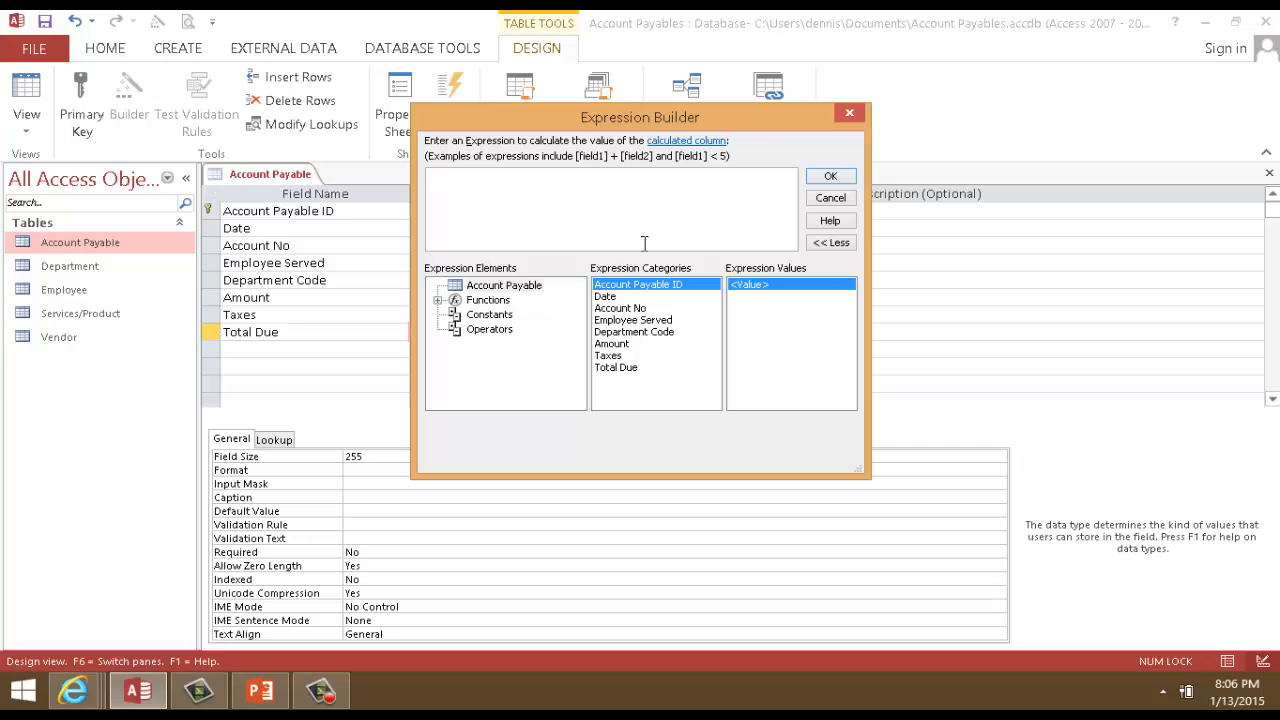
{"action": "left_click_drag", "start_coordinate": [735, 118], "coordinate": [967, 89]}
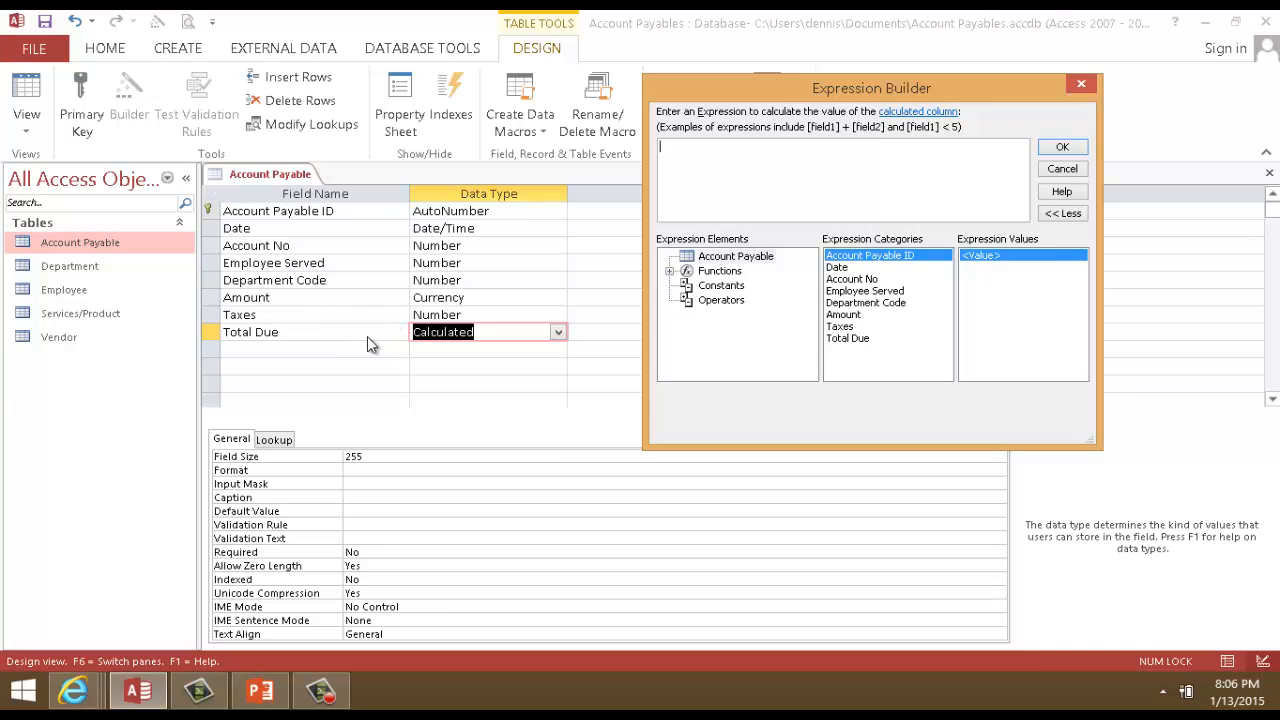
{"action": "left_click_drag", "start_coordinate": [690, 82], "coordinate": [767, 81]}
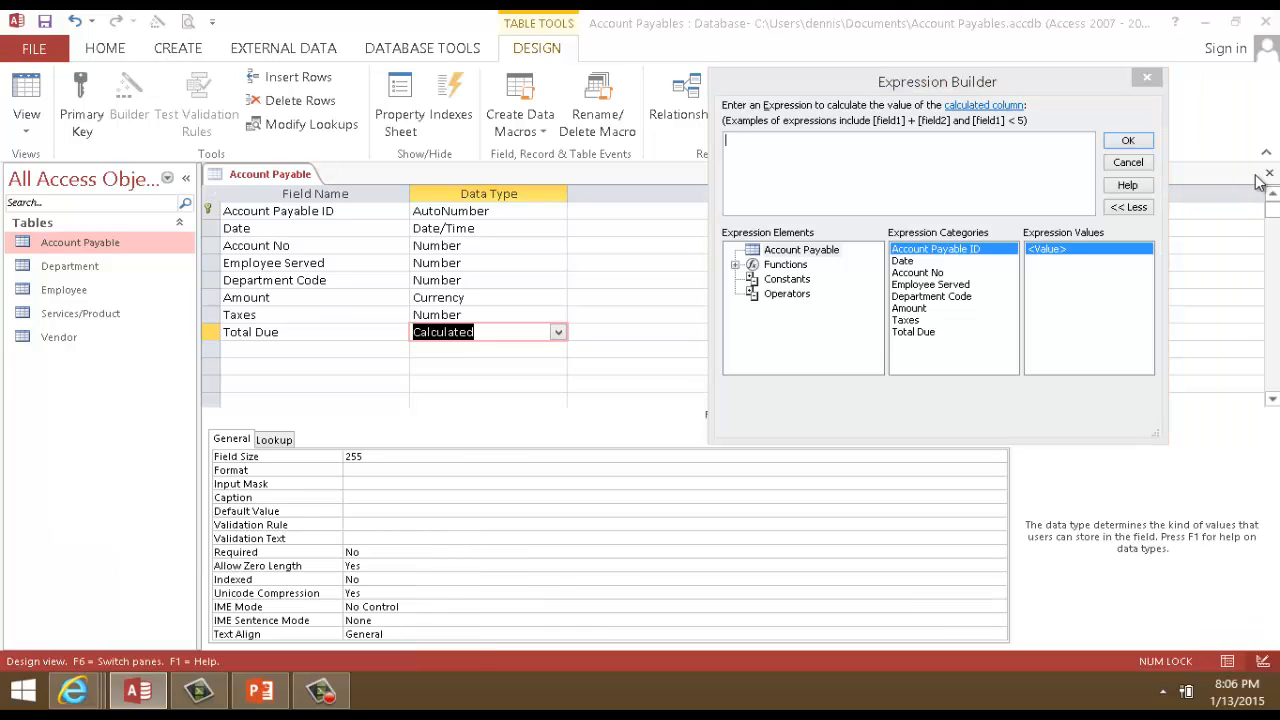
Search Windows for 'sticky note' and launch Sticky Notes to get a blank note.
{"action": "key", "text": "super+q"}
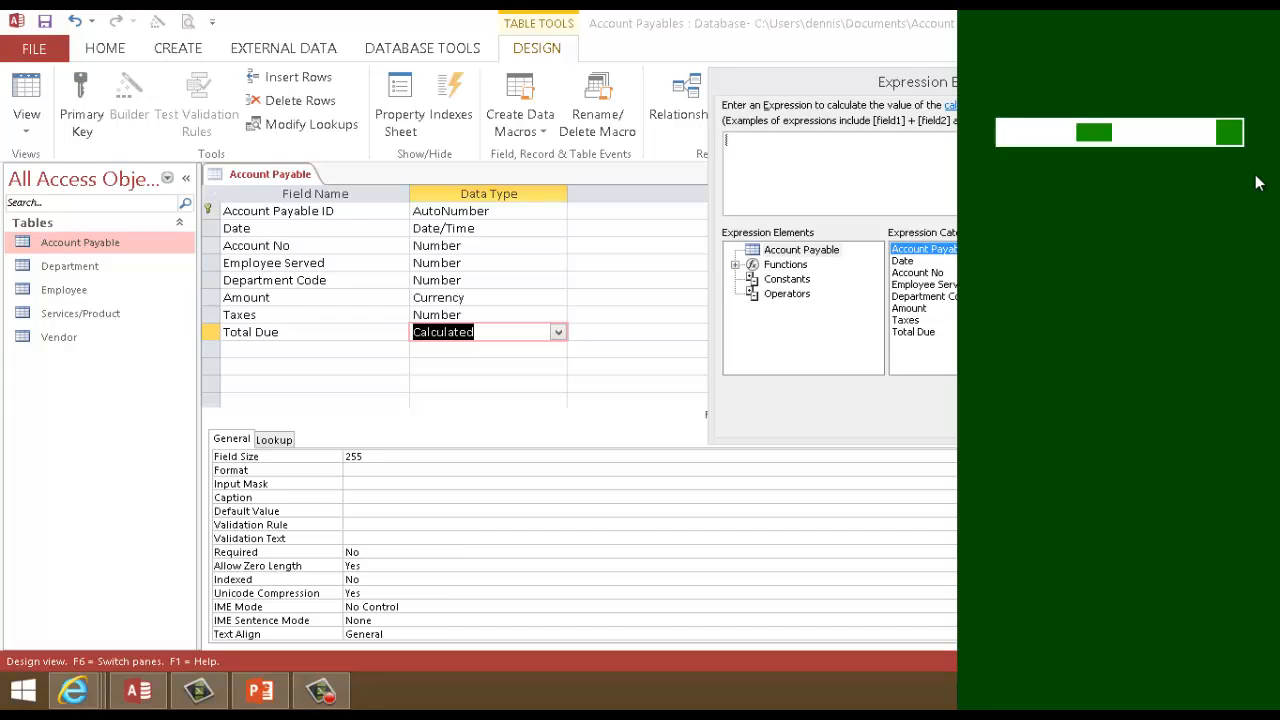
{"action": "type", "text": "s"}
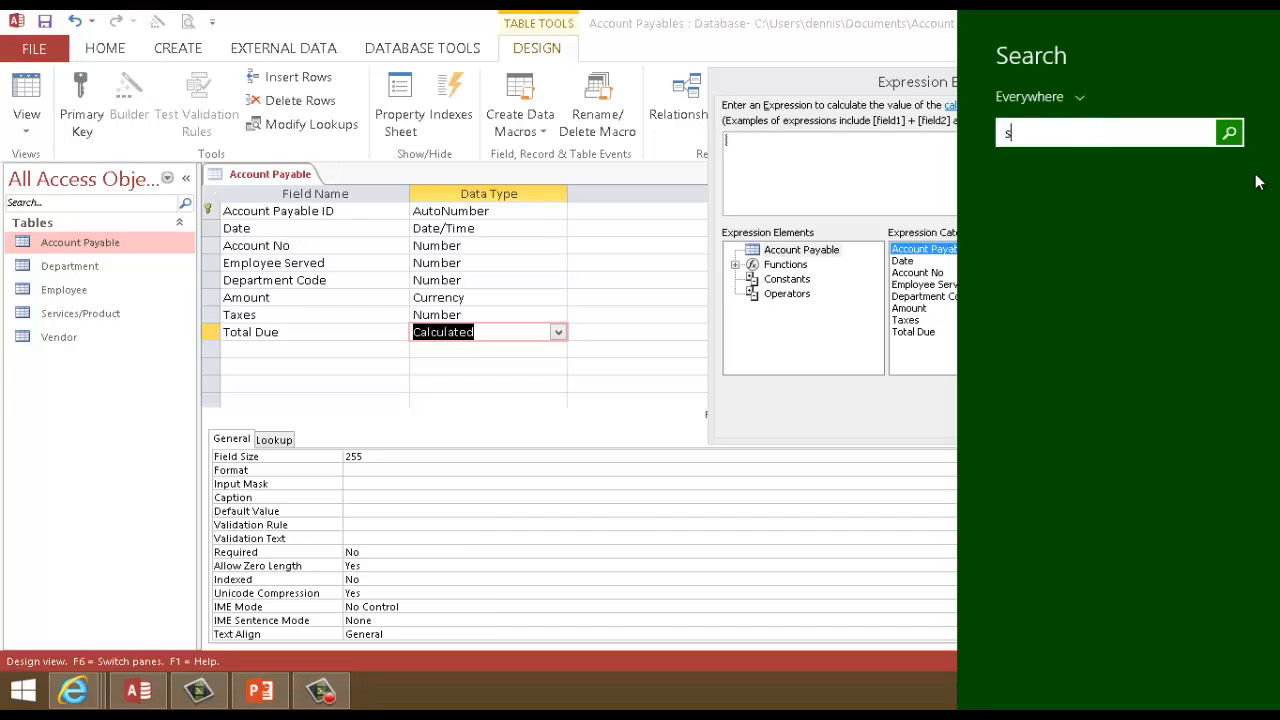
{"action": "type", "text": "ticky notes"}
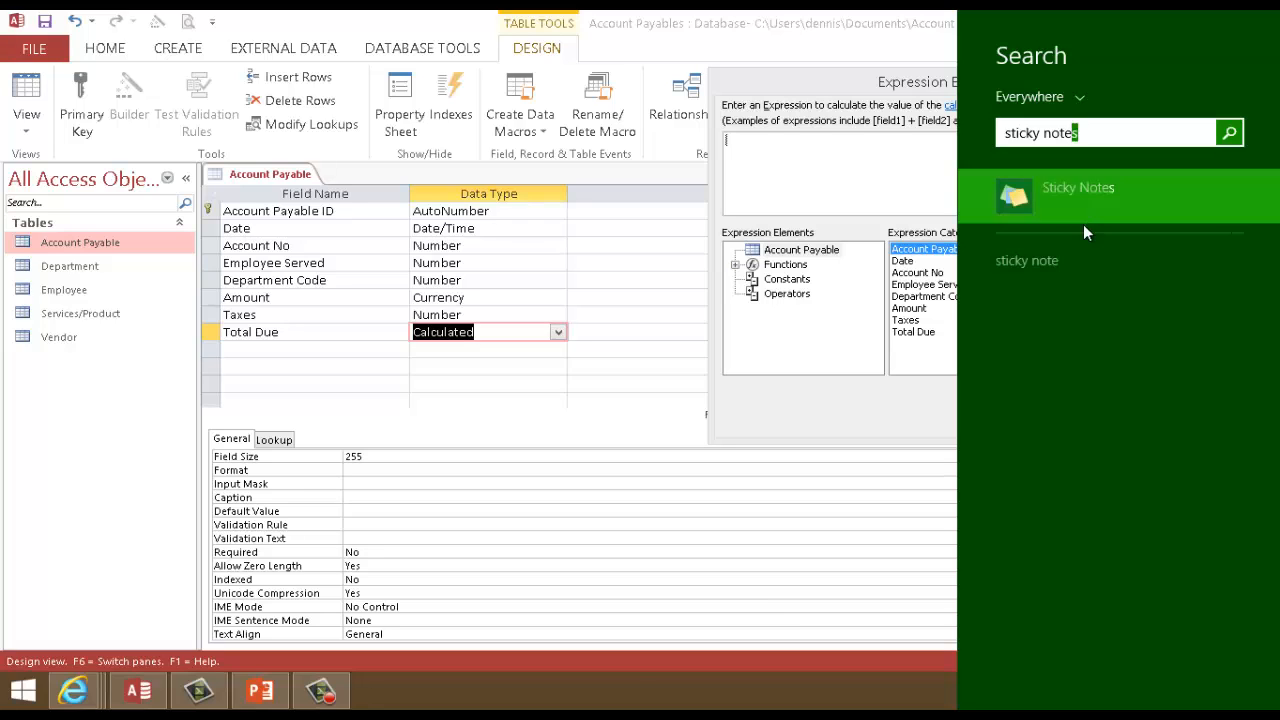
{"action": "left_click", "coordinate": [1076, 196]}
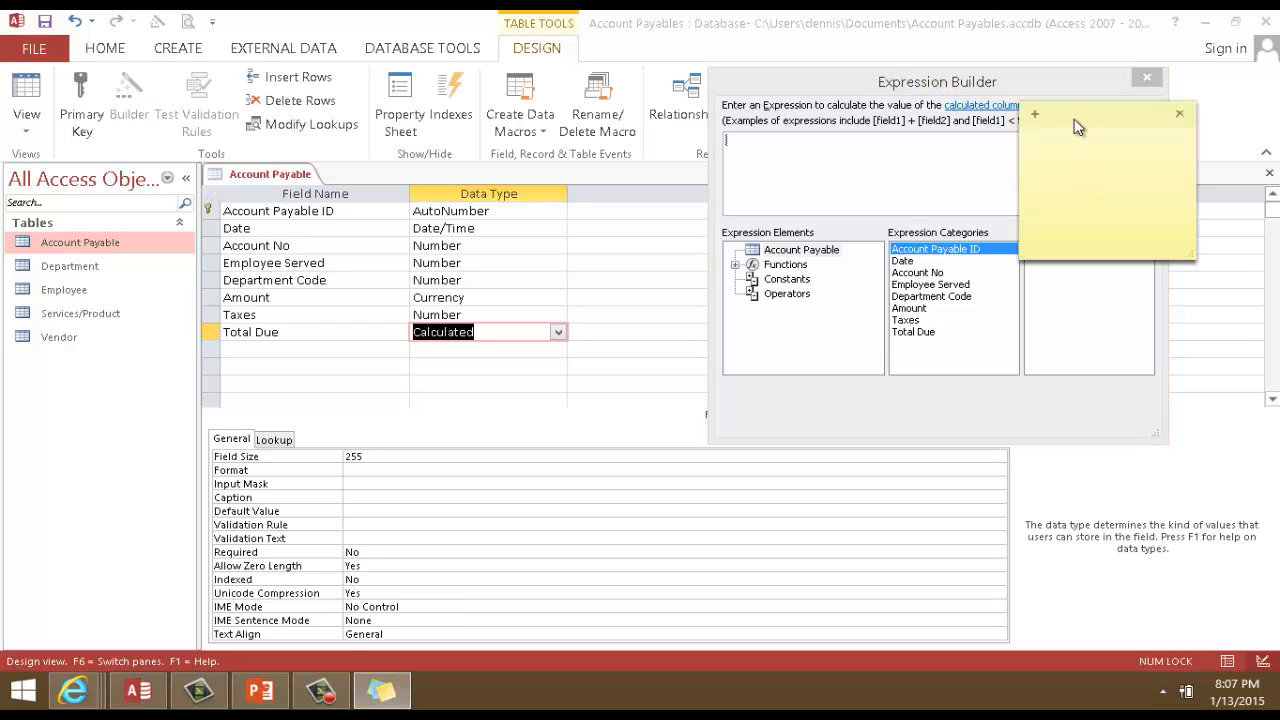
Move the note aside and write the formula 'Amount + Amount*Taxes = Total Due'.
{"action": "left_click_drag", "start_coordinate": [1072, 117], "coordinate": [286, 130]}
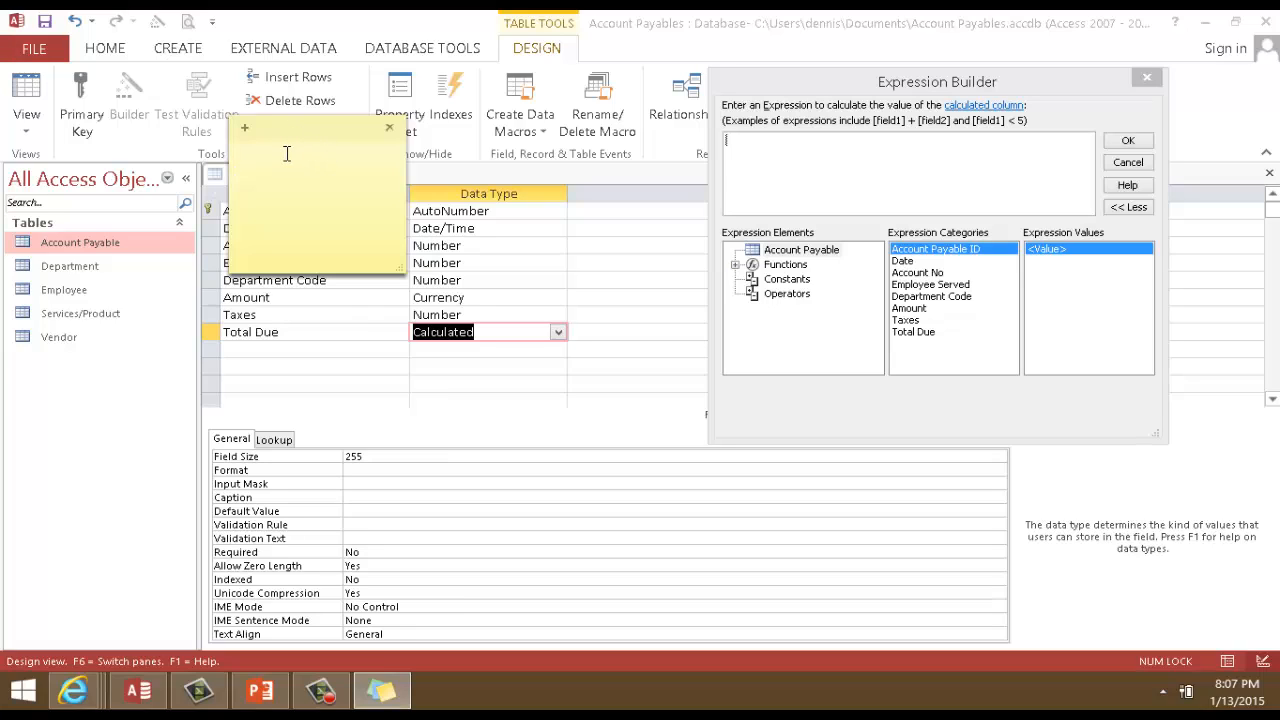
{"action": "type", "text": "Amount"}
{"action": "type", "text": "+ Amount*Taxes"}
{"action": "key", "text": "BackSpace"}
{"action": "type", "text": "= Total Du"}
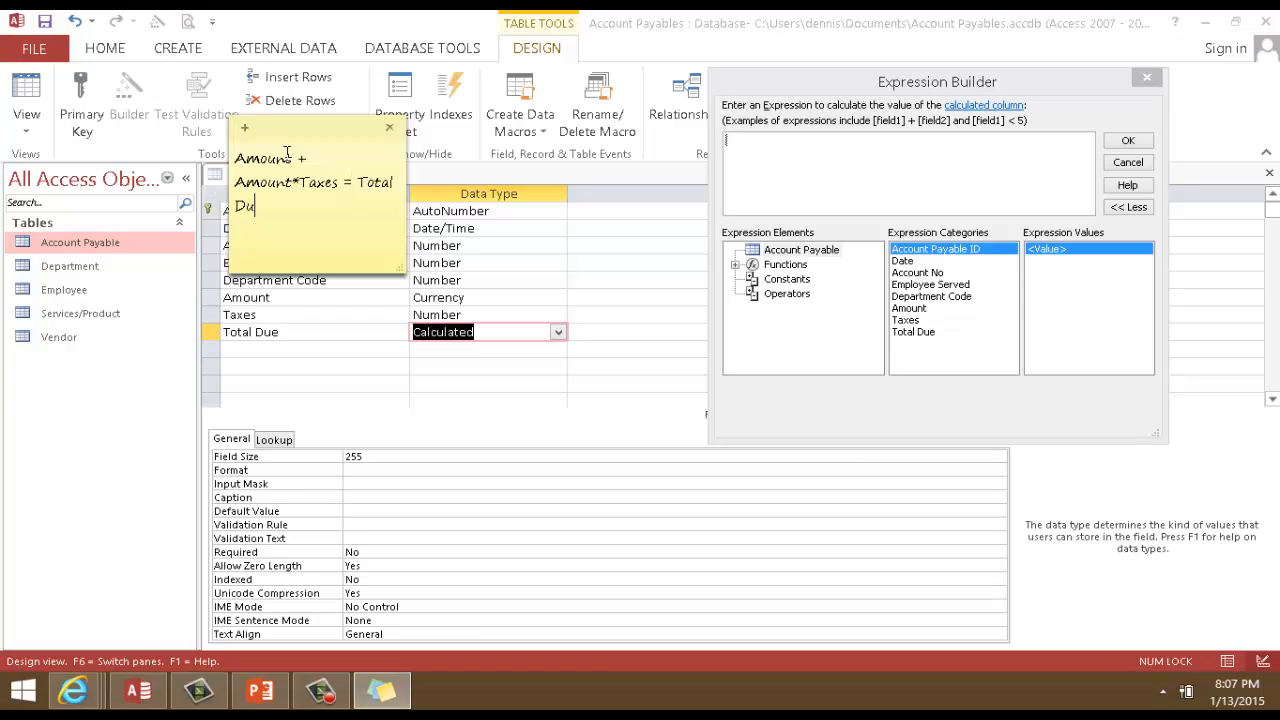
{"action": "type", "text": "e"}
{"action": "key", "text": "Return"}
{"action": "key", "text": "Return"}
Add the shorthand line 'A + A*t = TD' with spacing fixed, then move the note below the Expression Builder.
{"action": "type", "text": "A"}
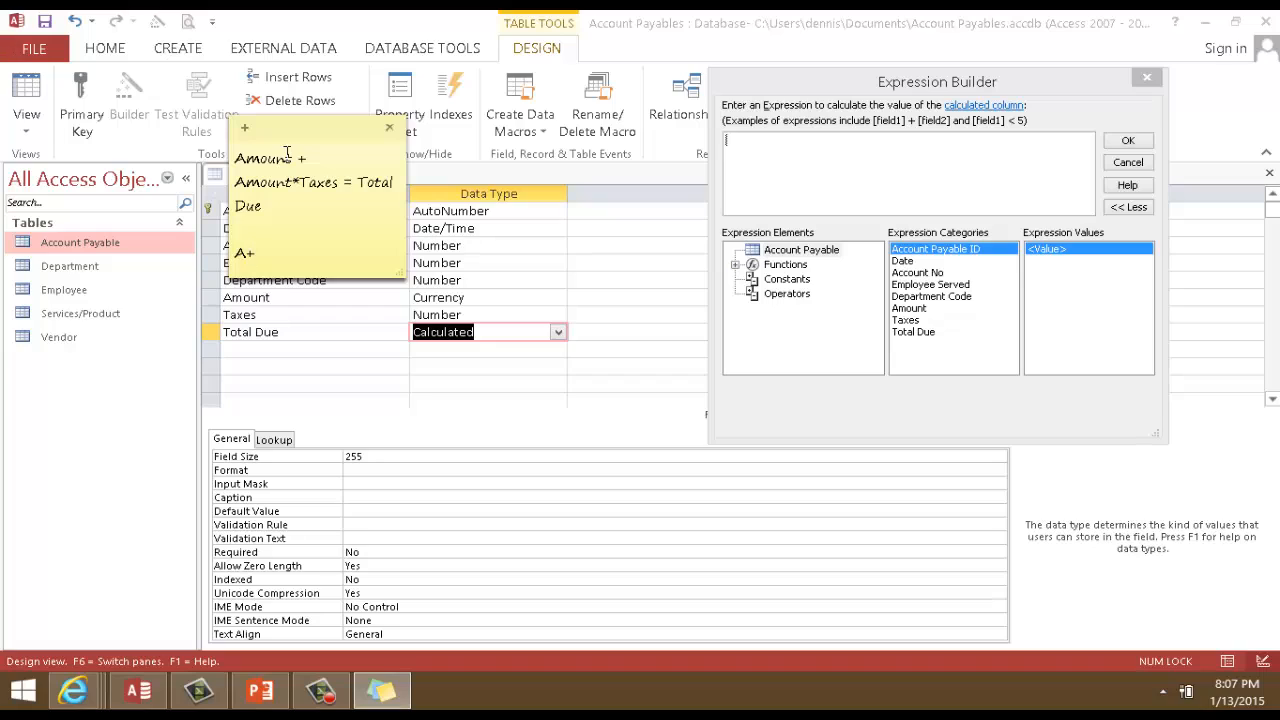
{"action": "type", "text": "+A"}
{"action": "type", "text": "t=D"}
{"action": "key", "text": "BackSpace"}
{"action": "type", "text": "TD"}
{"action": "left_click_drag", "start_coordinate": [289, 256], "coordinate": [311, 267]}
{"action": "left_click", "coordinate": [292, 254]}
{"action": "left_click", "coordinate": [287, 255]}
{"action": "left_click", "coordinate": [246, 253]}
{"action": "left_click_drag", "start_coordinate": [335, 126], "coordinate": [814, 452]}
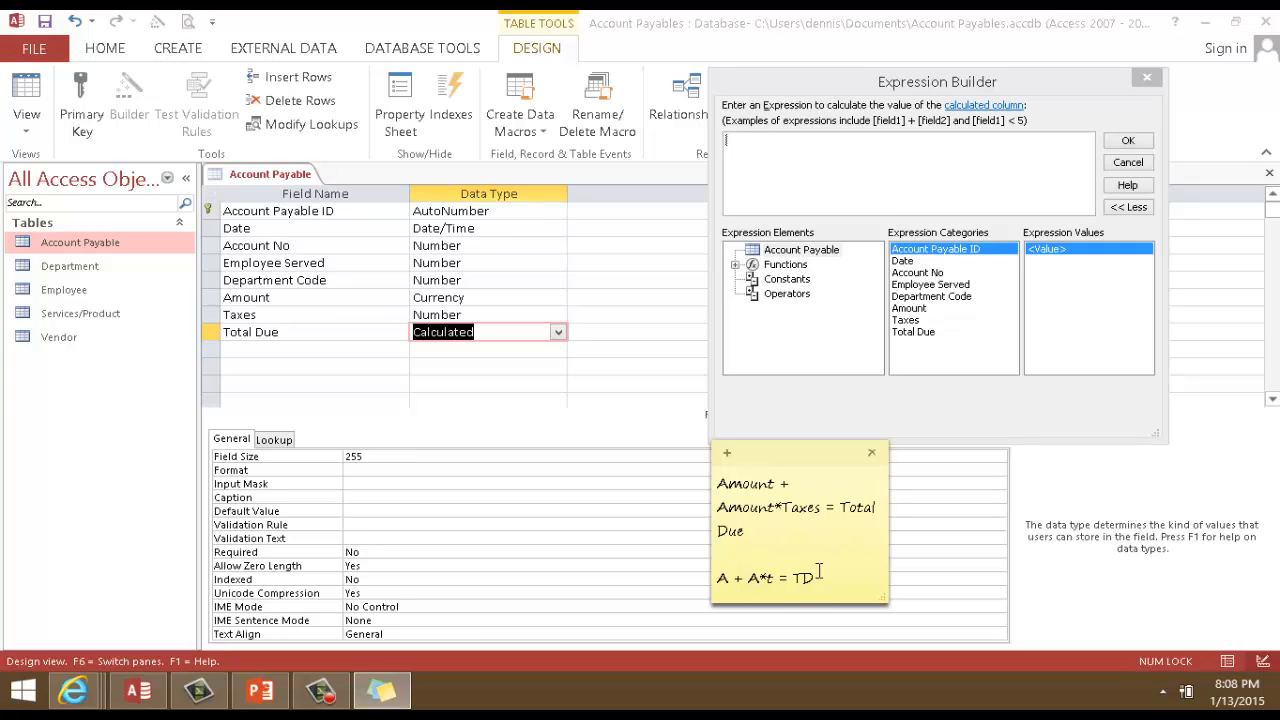
Build the Total Due expression [Amount] + [Amount] * [Taxes], checking it against the sticky note, and confirm it.
{"action": "left_click", "coordinate": [910, 309]}
{"action": "double_click", "coordinate": [910, 309]}
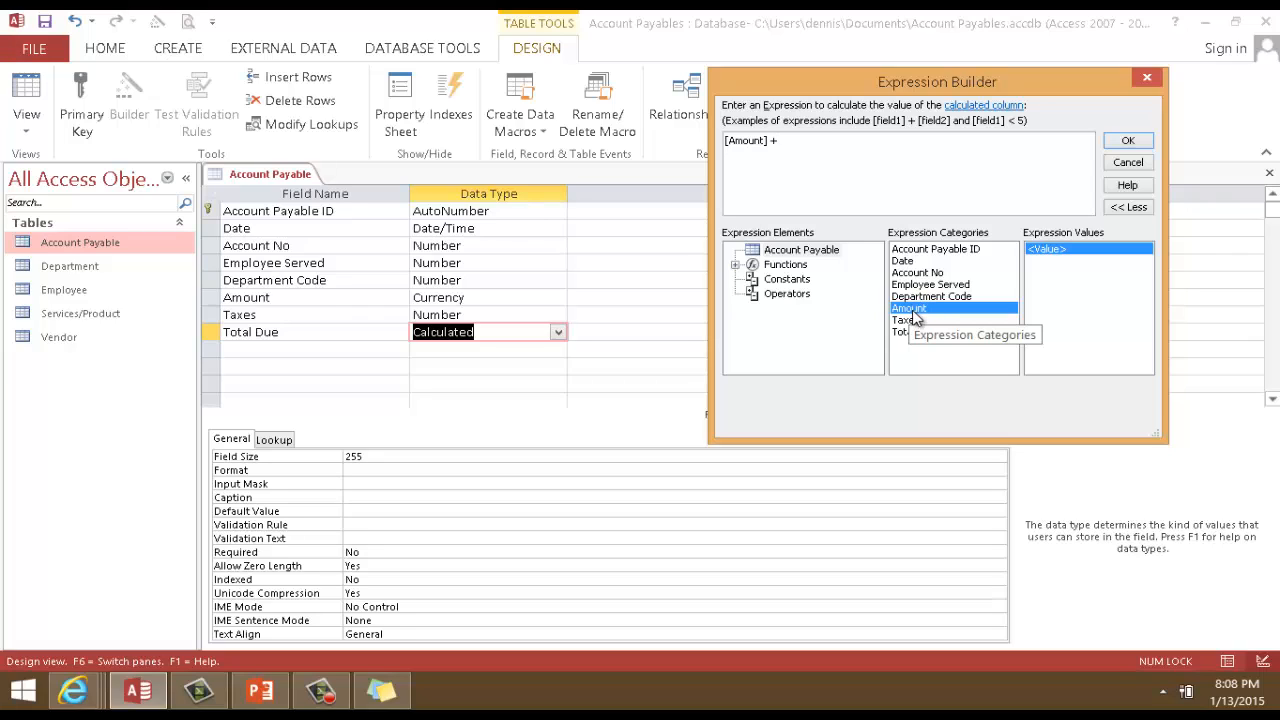
{"action": "double_click", "coordinate": [912, 313]}
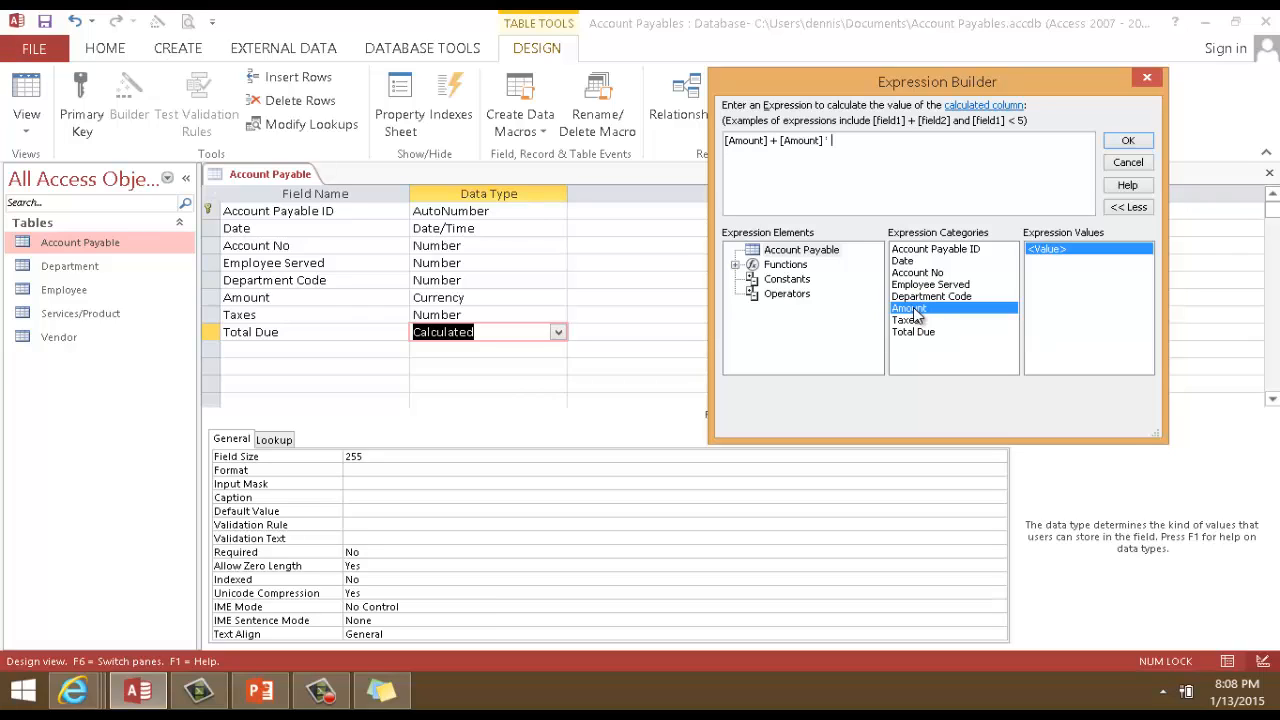
{"action": "double_click", "coordinate": [909, 322]}
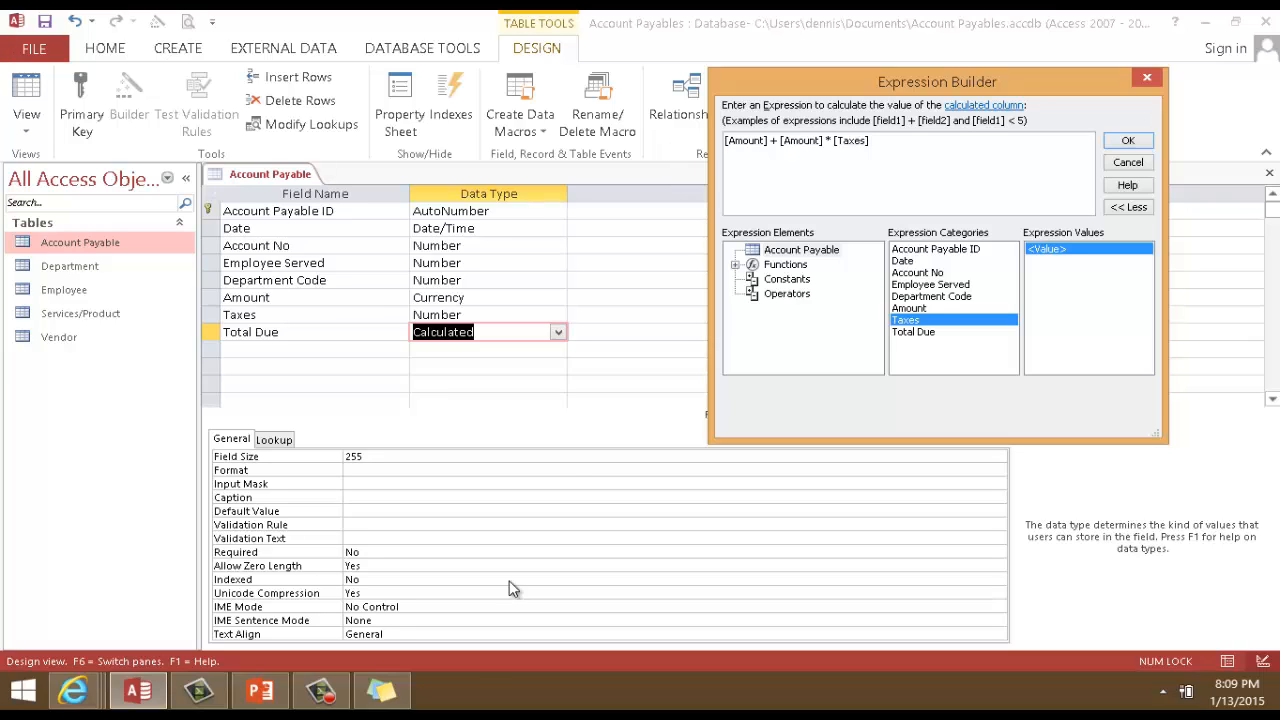
{"action": "left_click", "coordinate": [388, 697]}
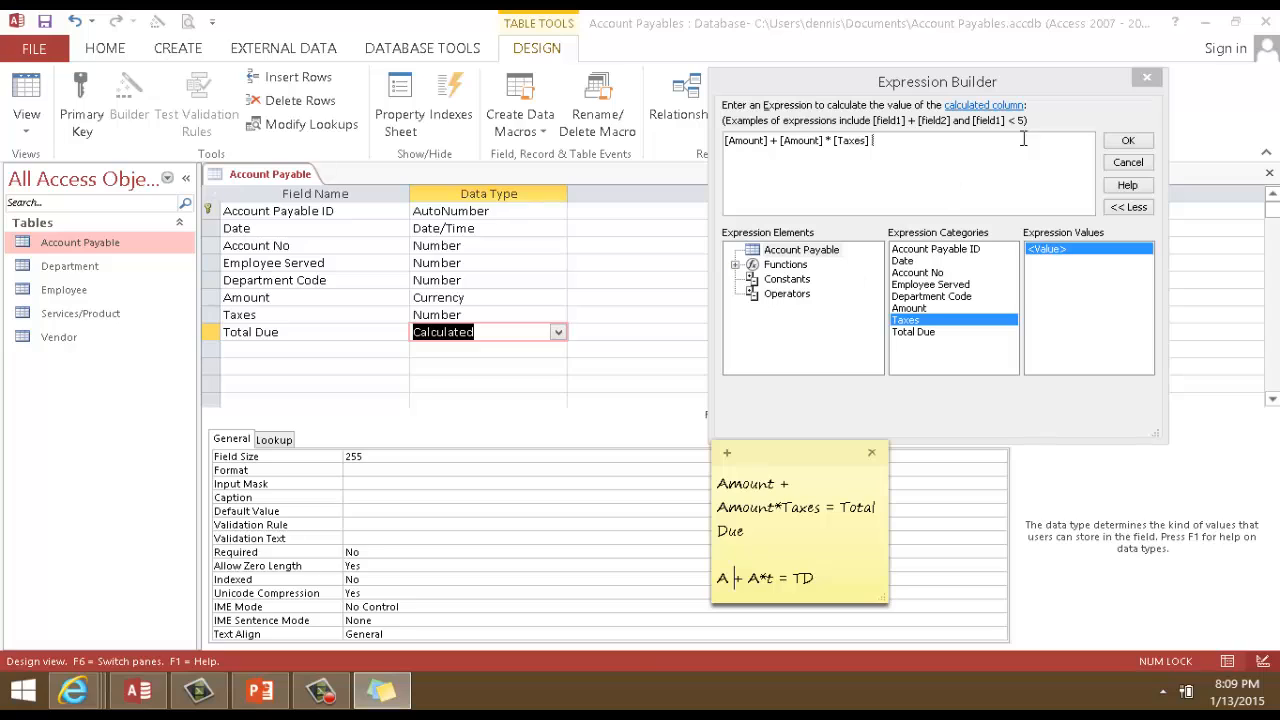
{"action": "left_click", "coordinate": [1124, 142]}
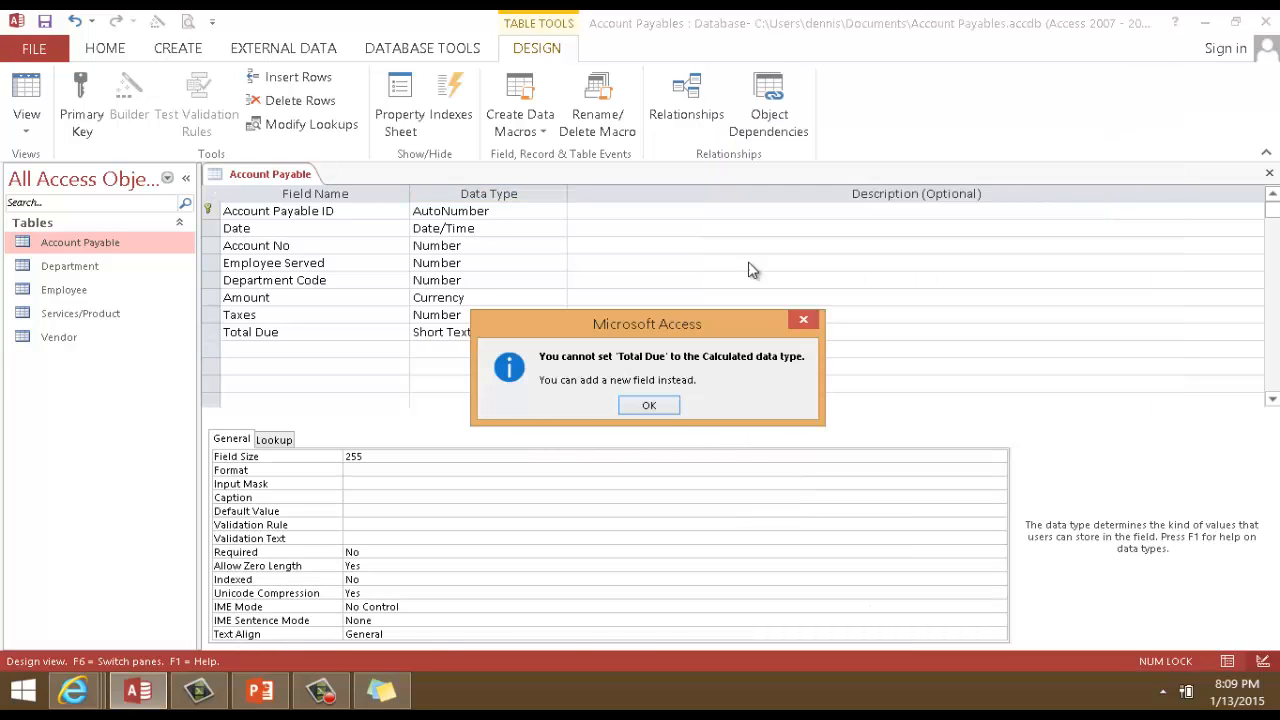
Dismiss the data type error and delete the existing Total Due field row.
{"action": "left_click", "coordinate": [649, 406]}
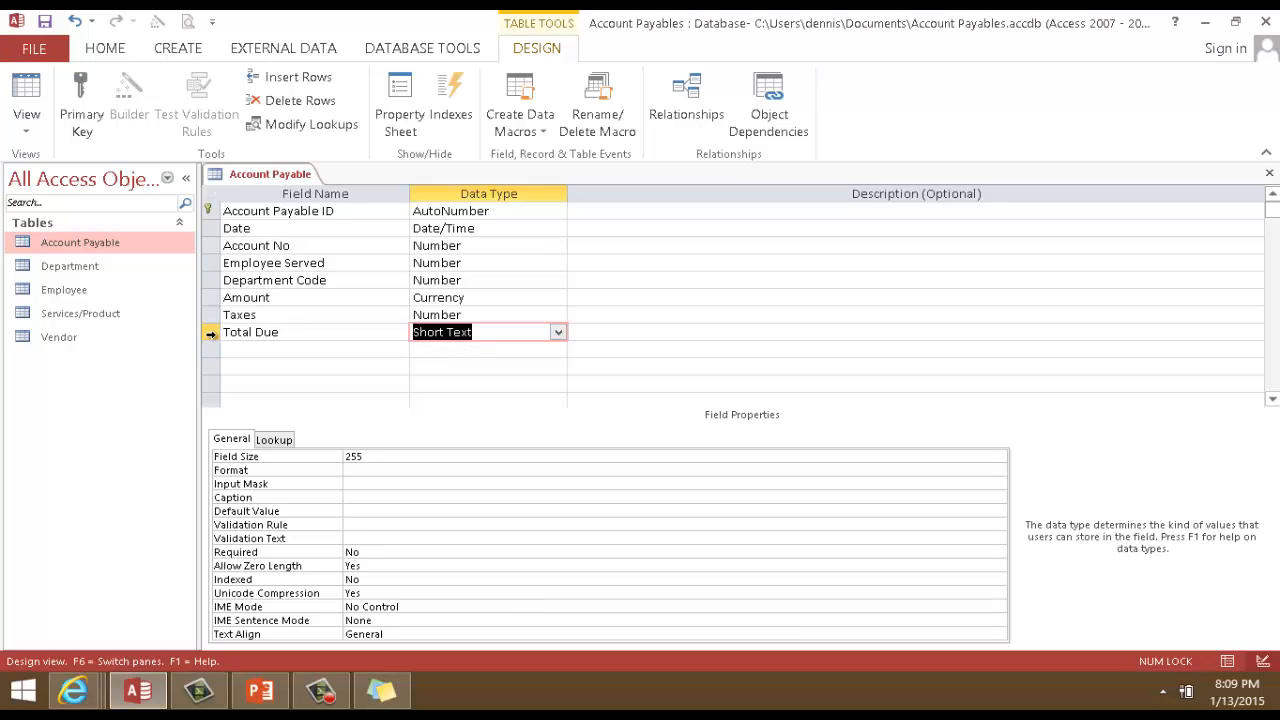
{"action": "left_click", "coordinate": [212, 342]}
{"action": "right_click", "coordinate": [212, 342]}
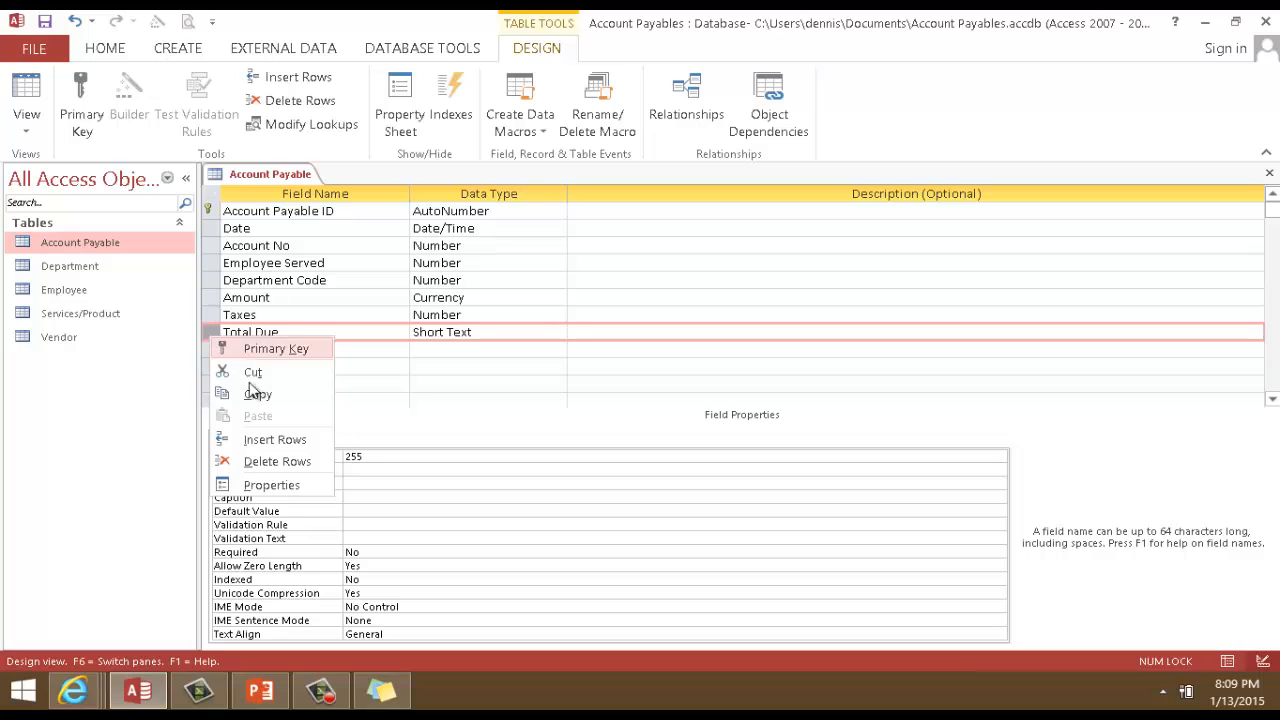
{"action": "left_click", "coordinate": [275, 465]}
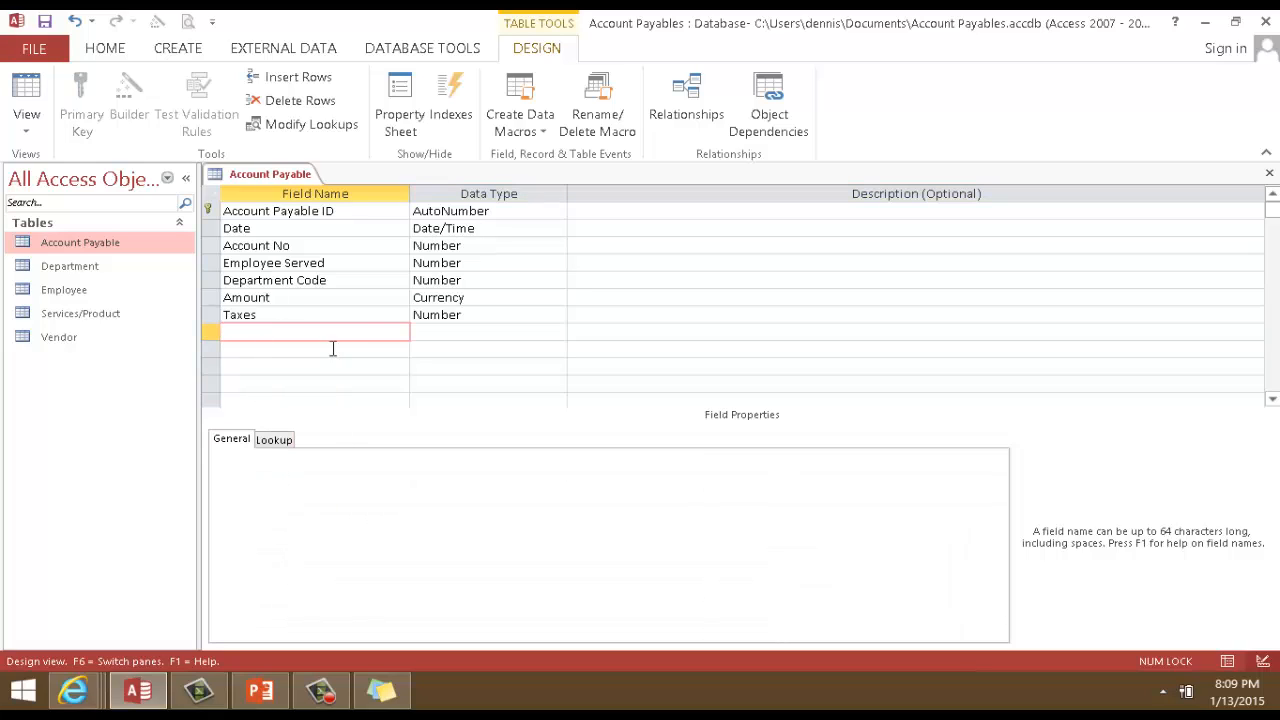
Add a new Calculated field with the expression [Amount]+[Amount]*[Taxes].
{"action": "left_click", "coordinate": [432, 335]}
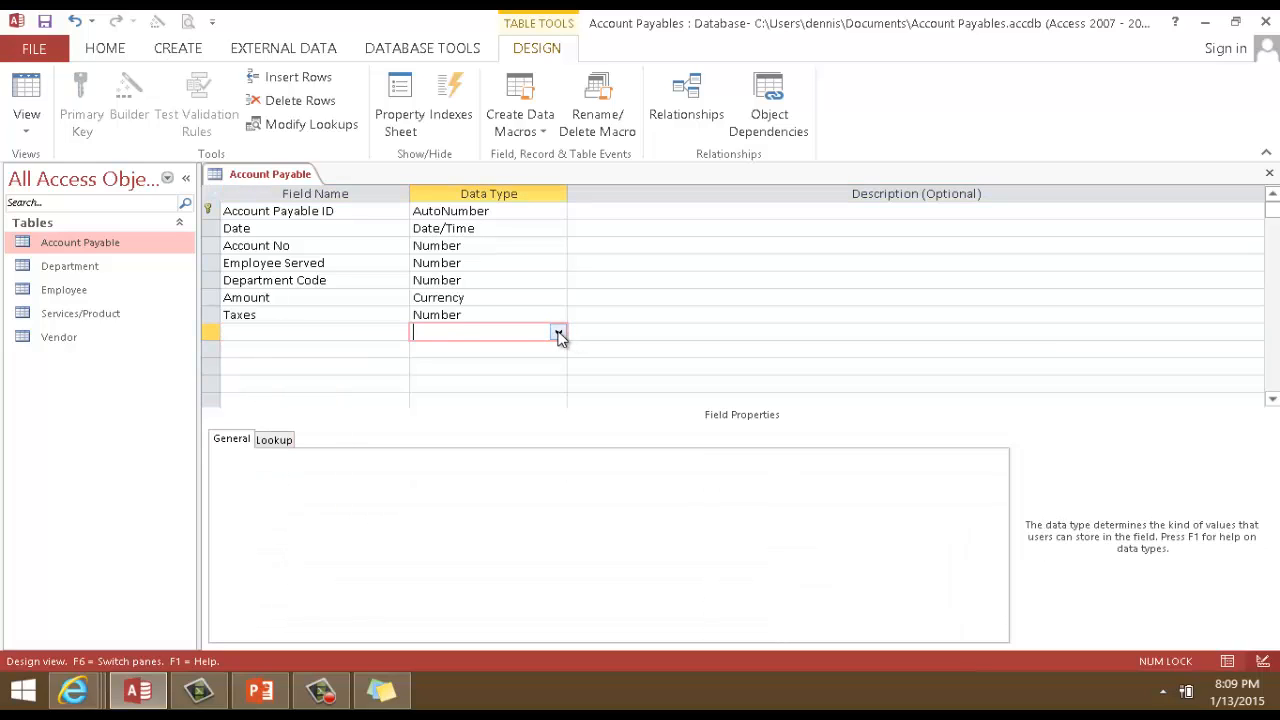
{"action": "left_click", "coordinate": [559, 334]}
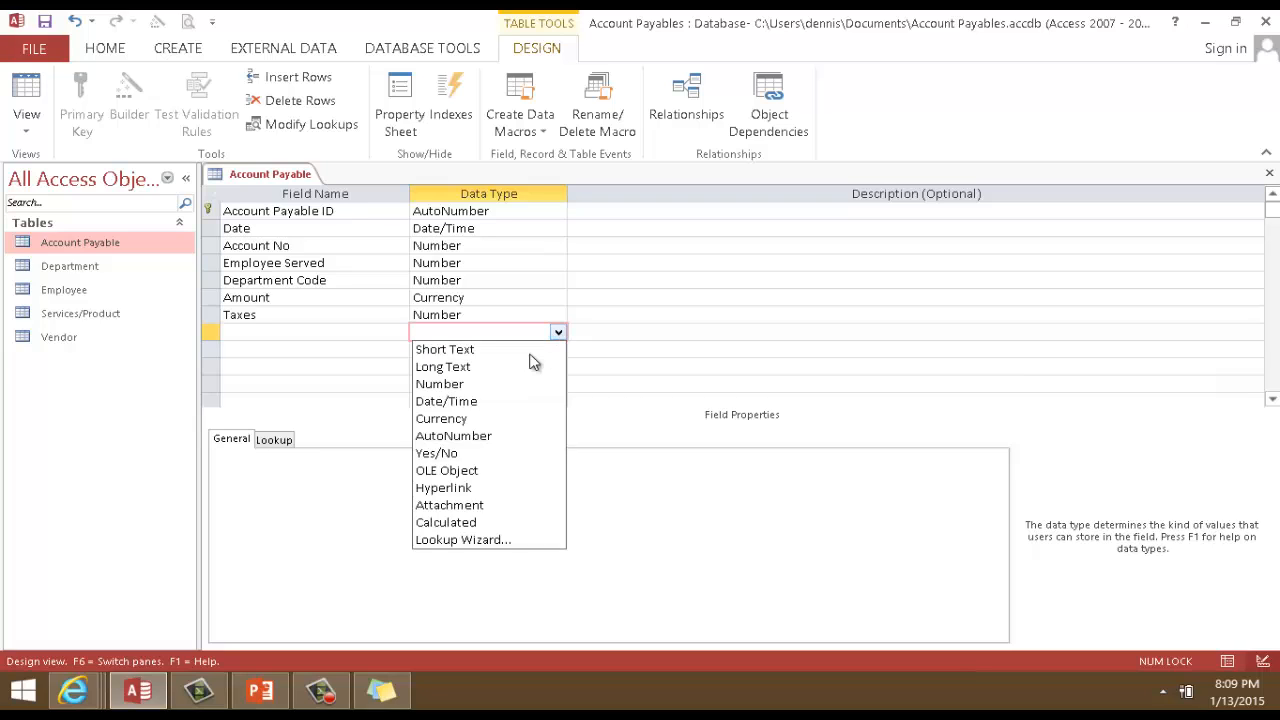
{"action": "left_click", "coordinate": [449, 522]}
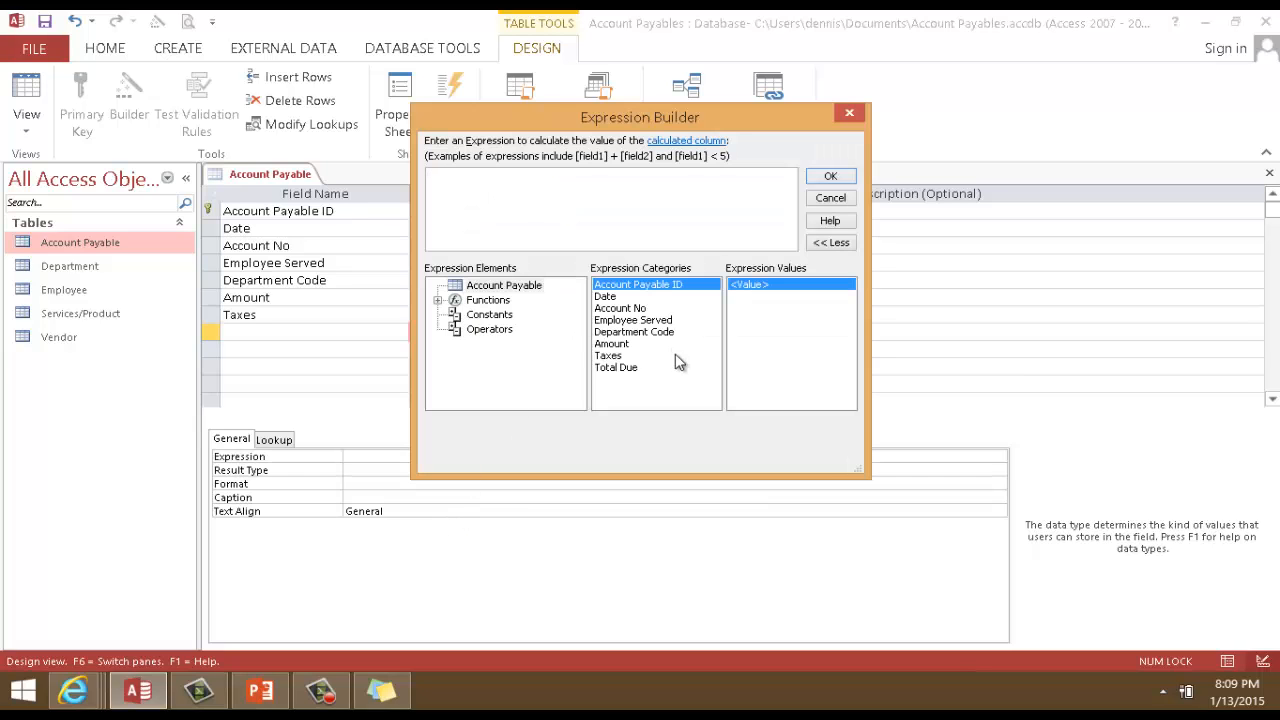
{"action": "double_click", "coordinate": [628, 344]}
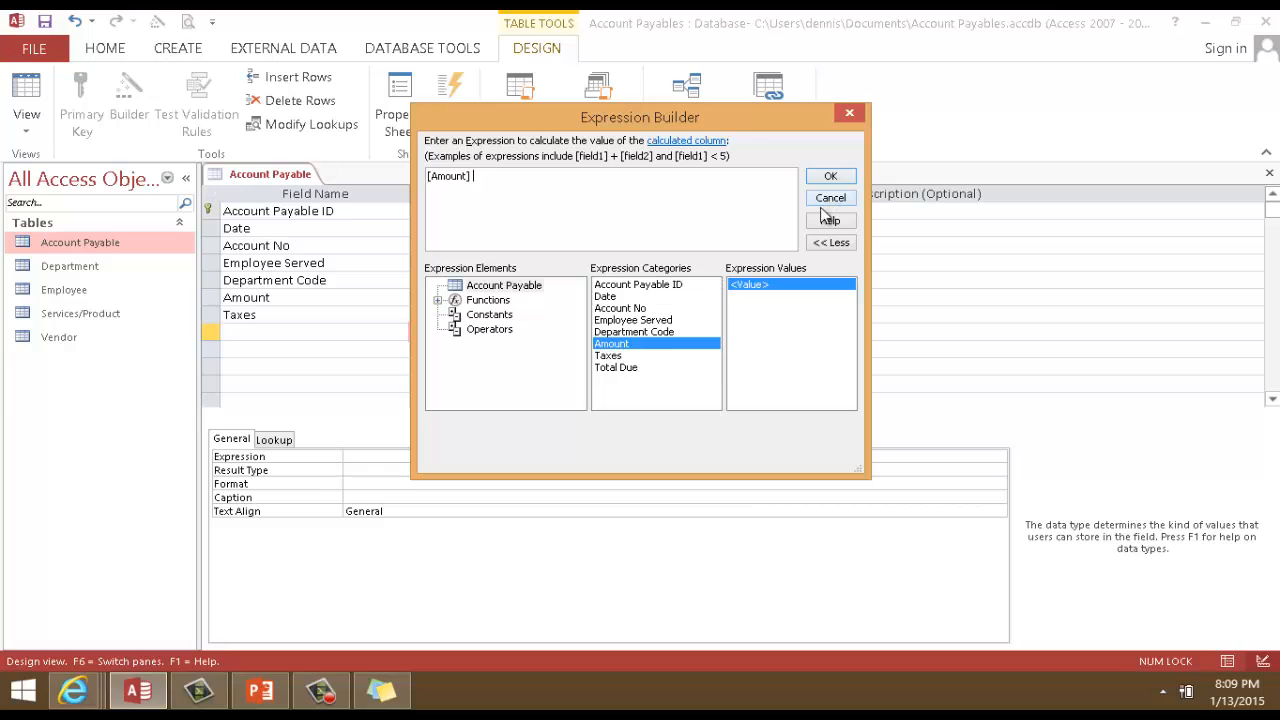
{"action": "double_click", "coordinate": [631, 346]}
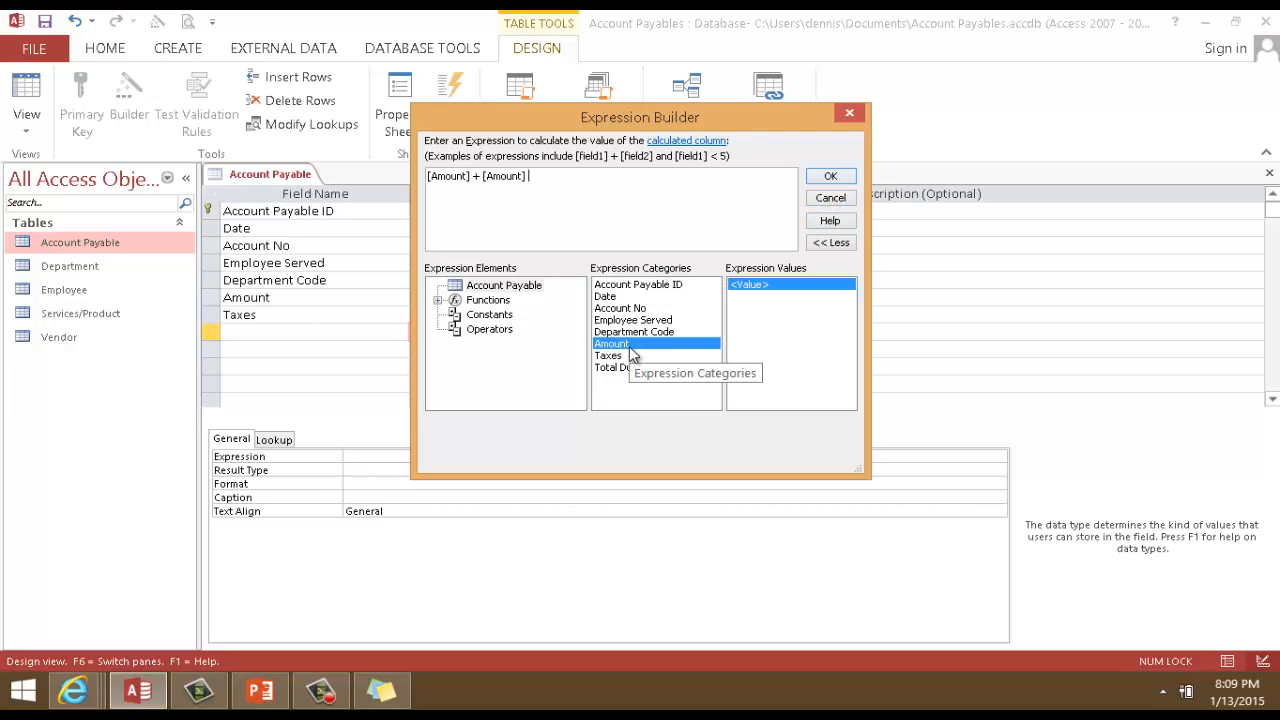
{"action": "type", "text": "*"}
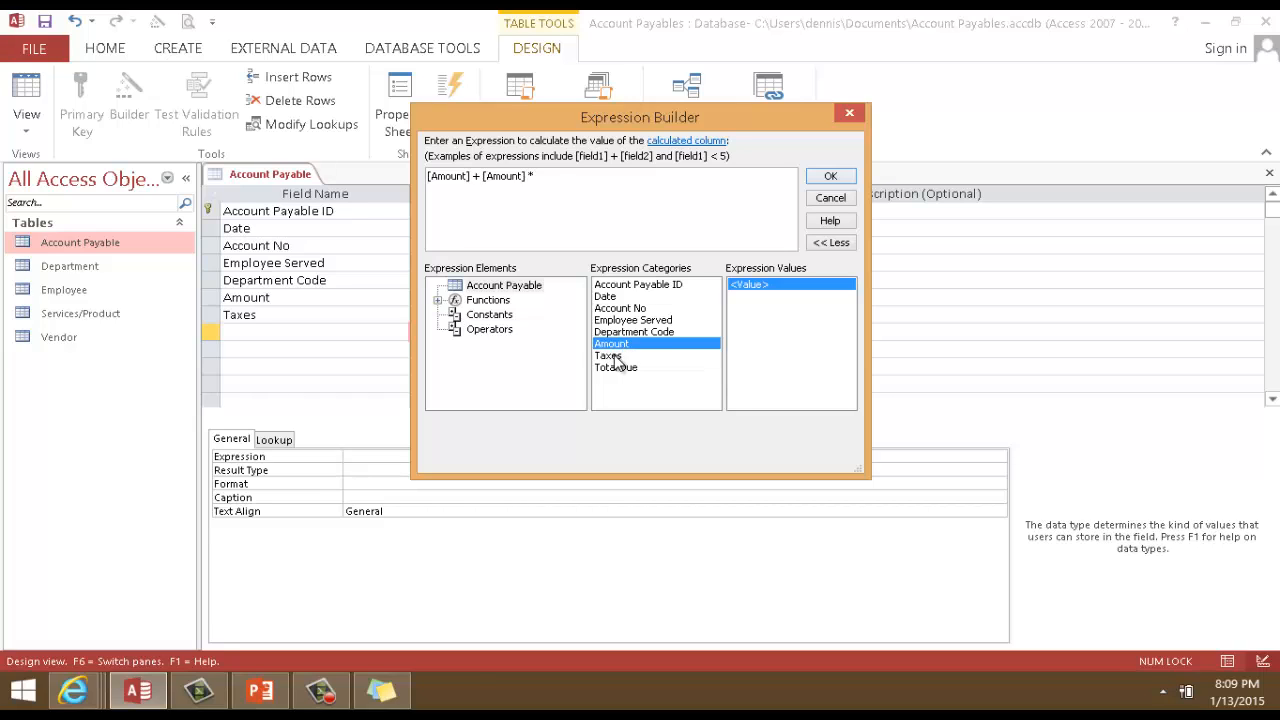
{"action": "double_click", "coordinate": [609, 356]}
{"action": "left_click", "coordinate": [830, 176]}
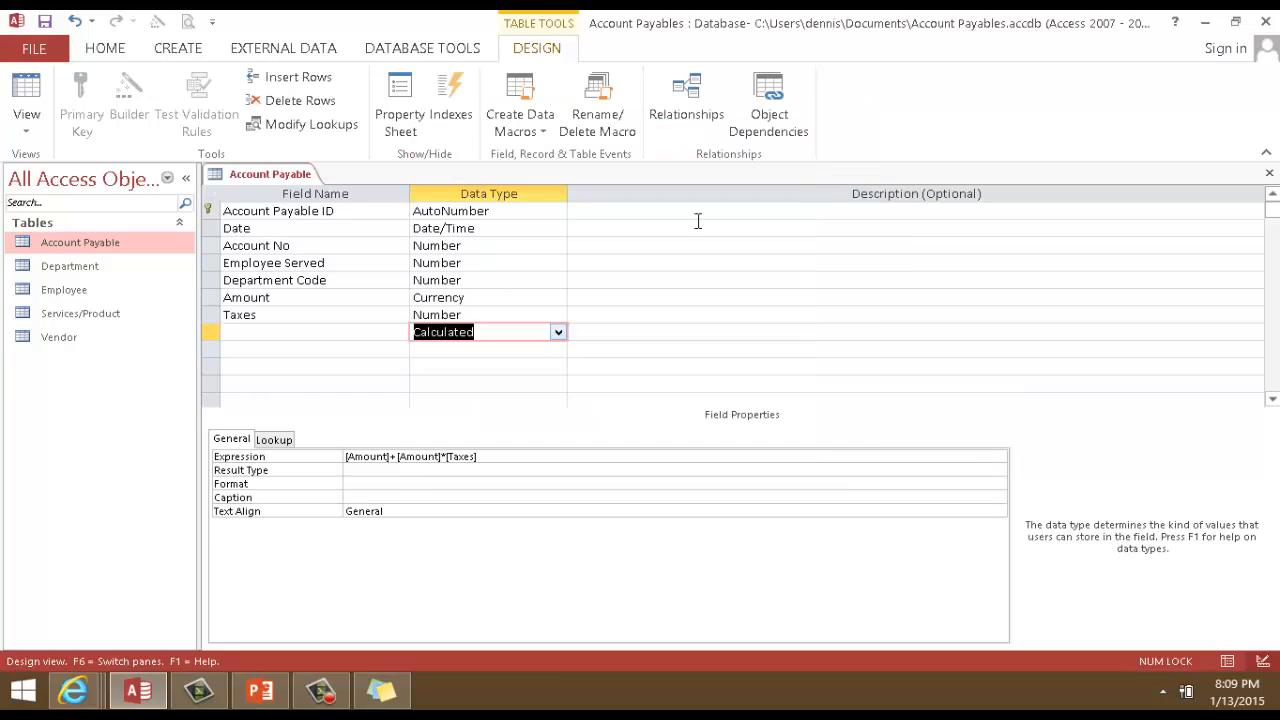
Name the new field Total Due, save the table accepting the warnings, and show Datasheet view.
{"action": "left_click", "coordinate": [342, 335]}
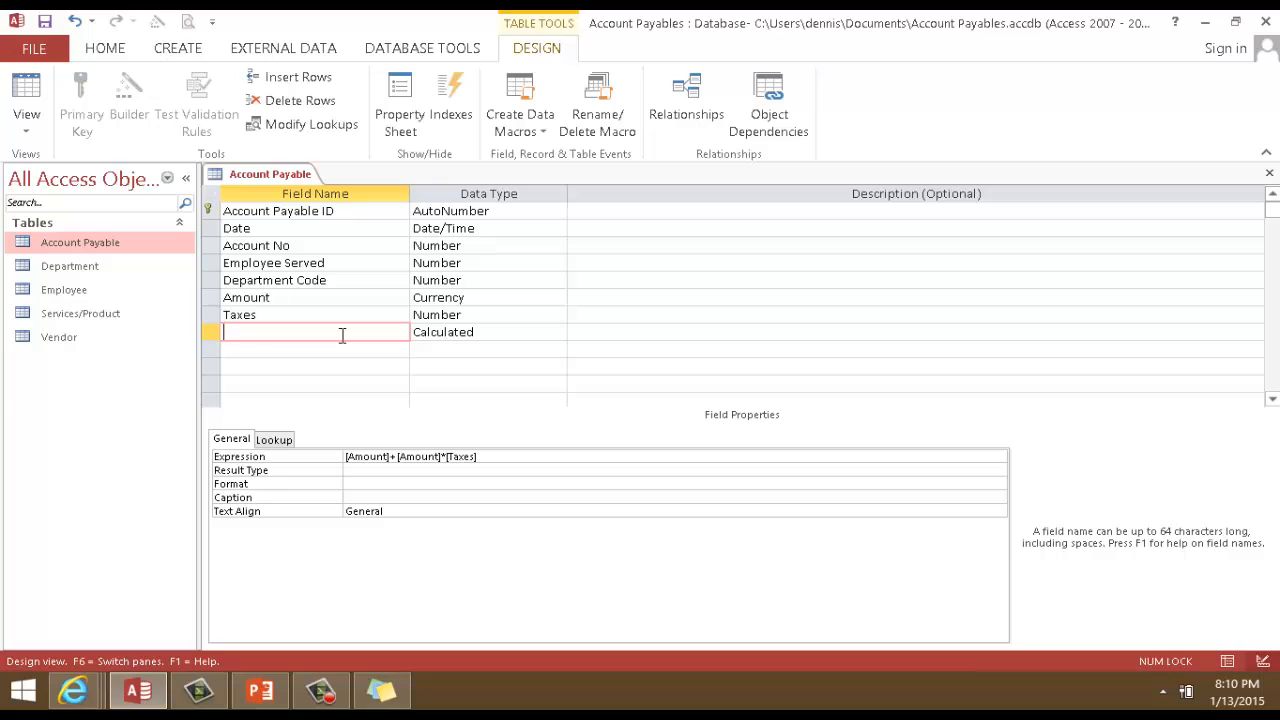
{"action": "type", "text": "Total De"}
{"action": "key", "text": "BackSpace"}
{"action": "key", "text": "BackSpace"}
{"action": "left_click", "coordinate": [45, 21]}
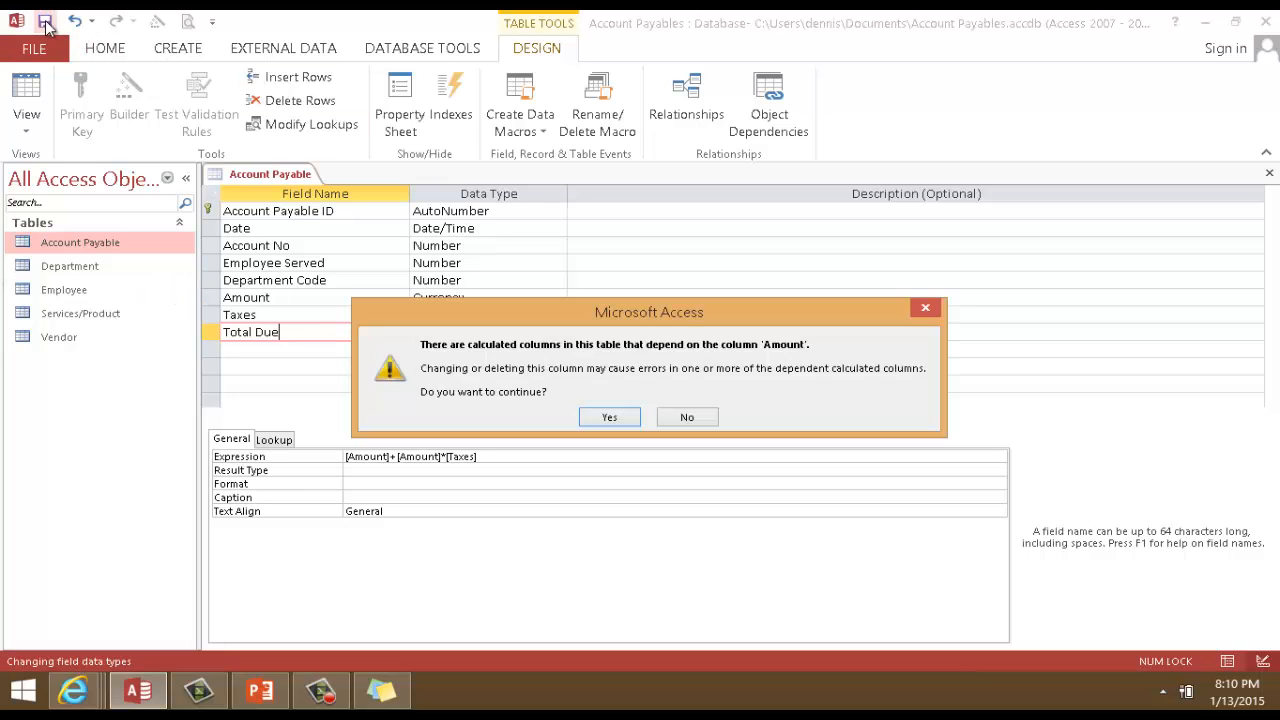
{"action": "left_click", "coordinate": [612, 418]}
{"action": "left_click", "coordinate": [612, 418]}
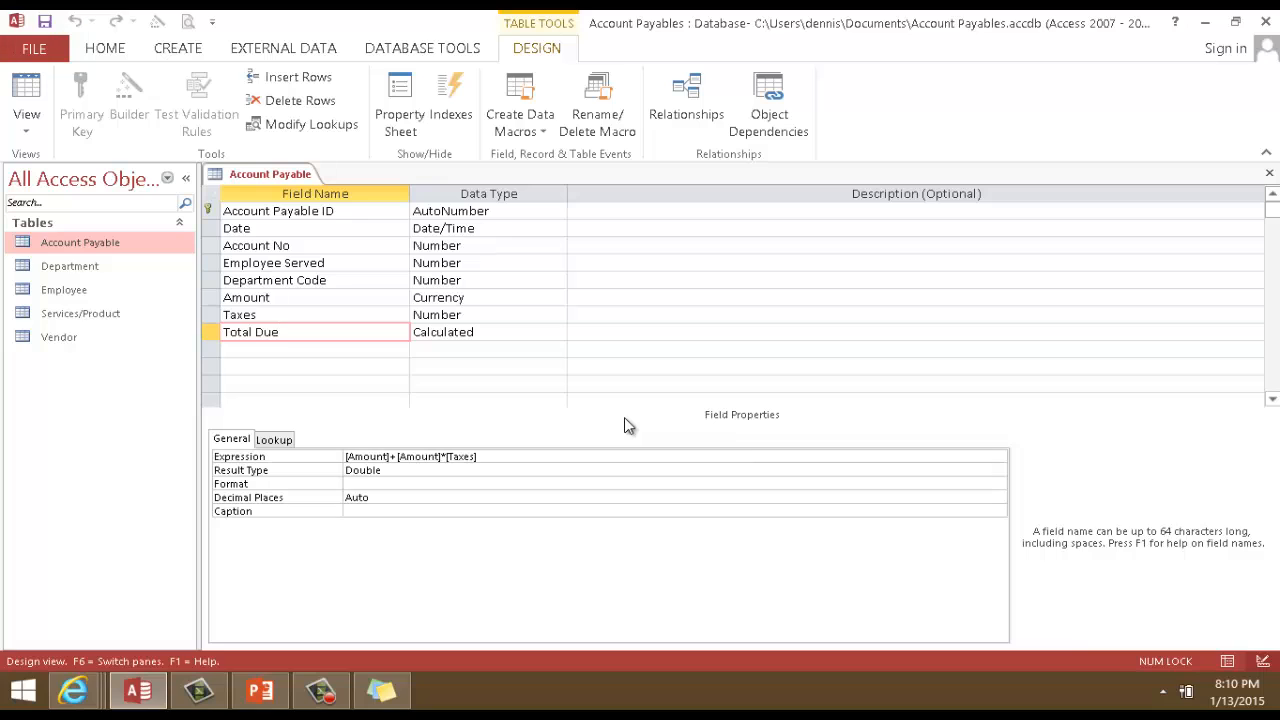
{"action": "left_click", "coordinate": [45, 103]}
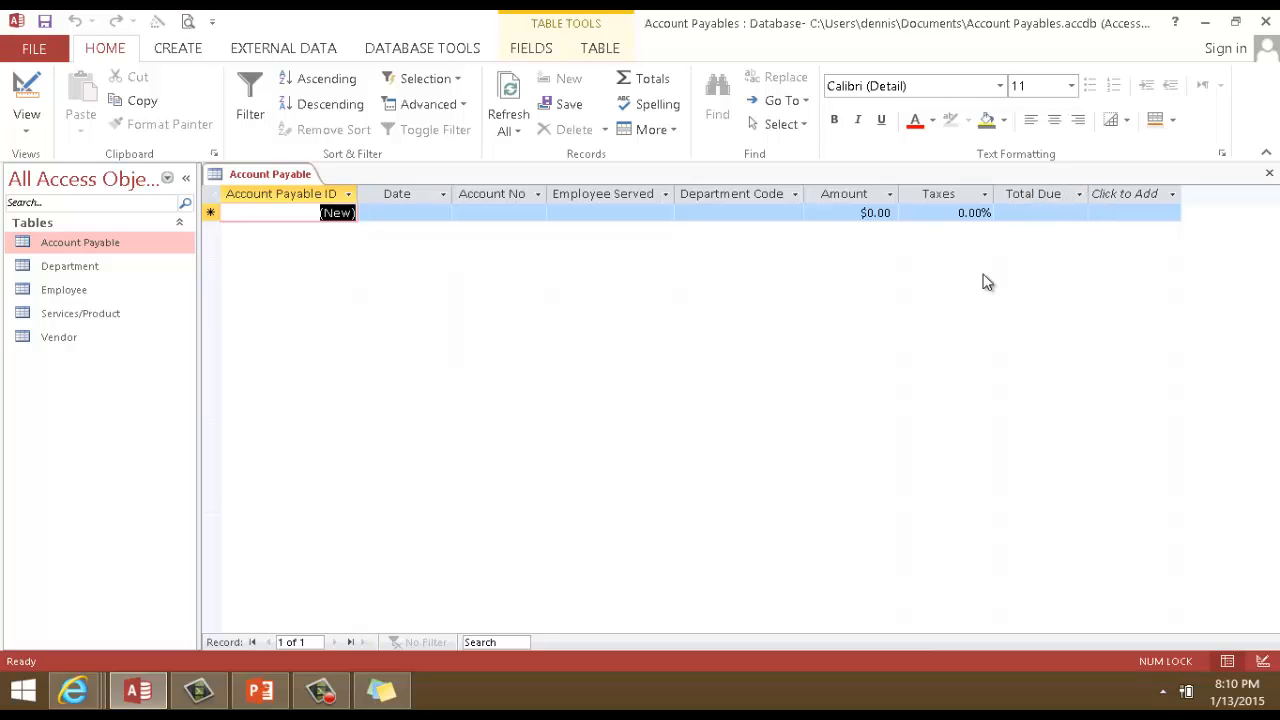
Narrow the Date column and trim the Account No column slightly.
{"action": "left_click_drag", "start_coordinate": [452, 194], "coordinate": [410, 194]}
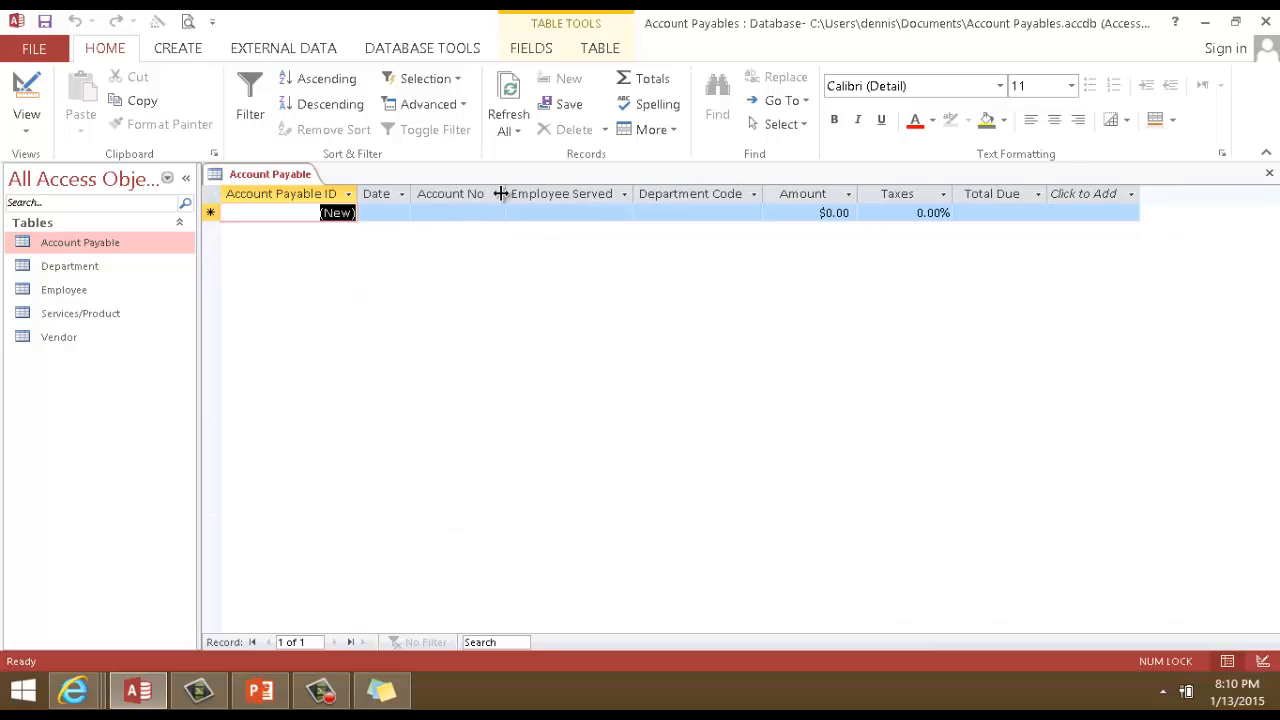
{"action": "left_click_drag", "start_coordinate": [507, 194], "coordinate": [505, 194]}
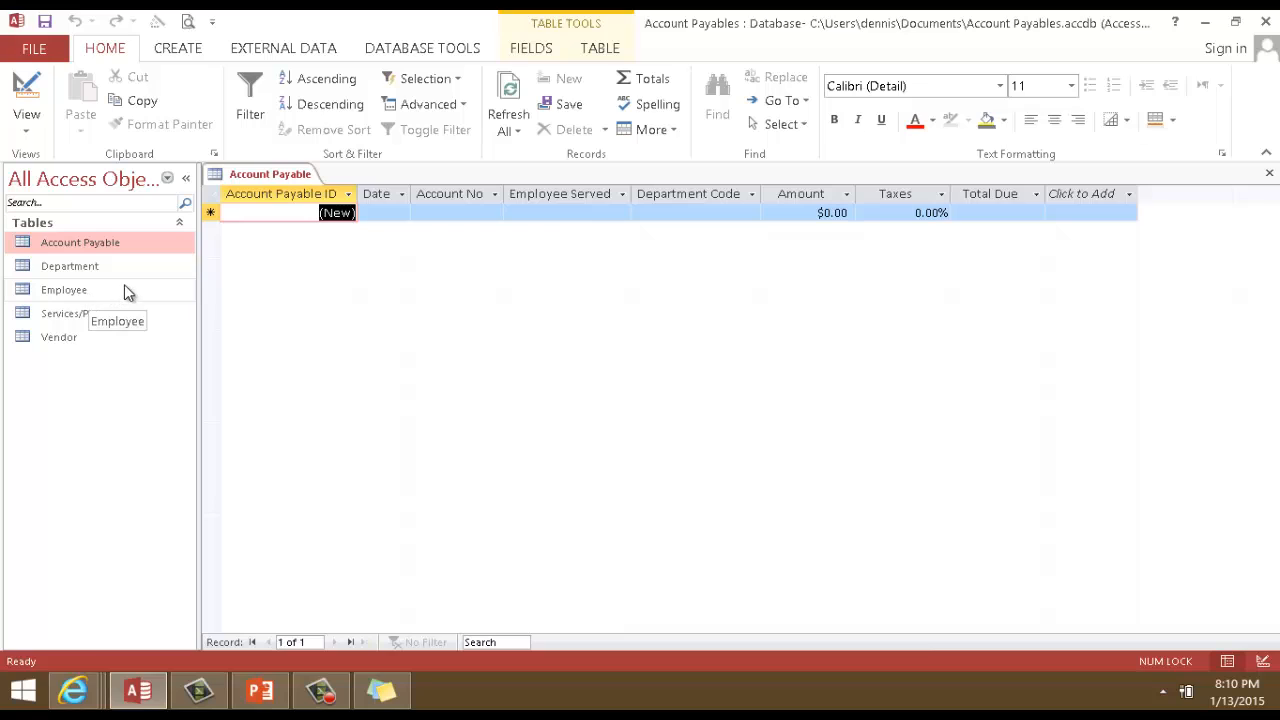
Open the Vendor table, widen Company Name, and enter the vendor's company name and street address.
{"action": "double_click", "coordinate": [62, 340]}
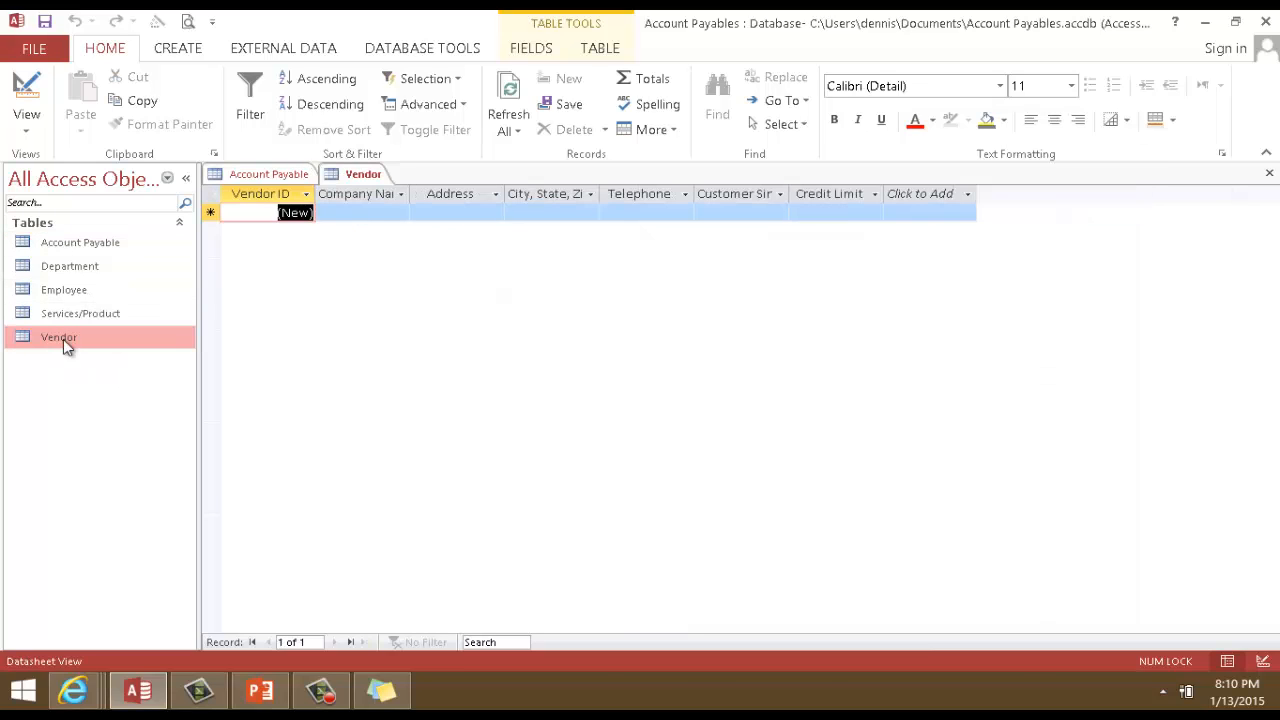
{"action": "double_click", "coordinate": [411, 193]}
{"action": "left_click", "coordinate": [385, 214]}
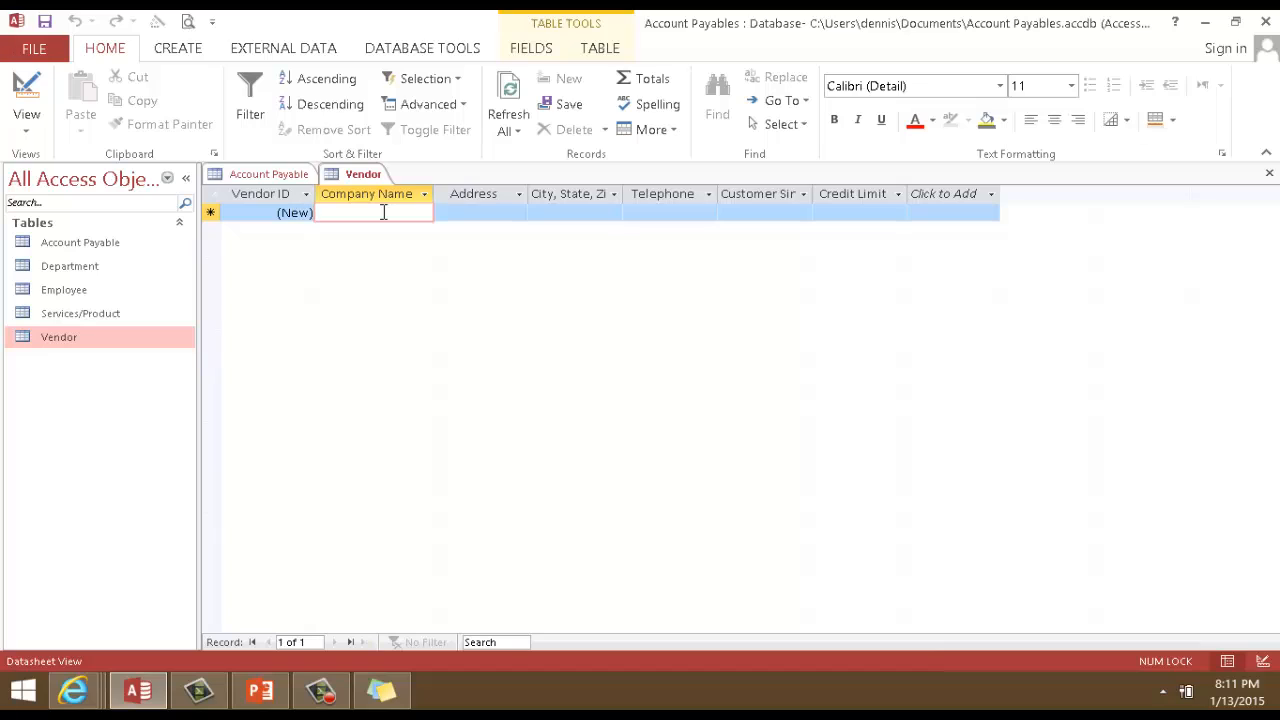
{"action": "type", "text": "Dennis Inc"}
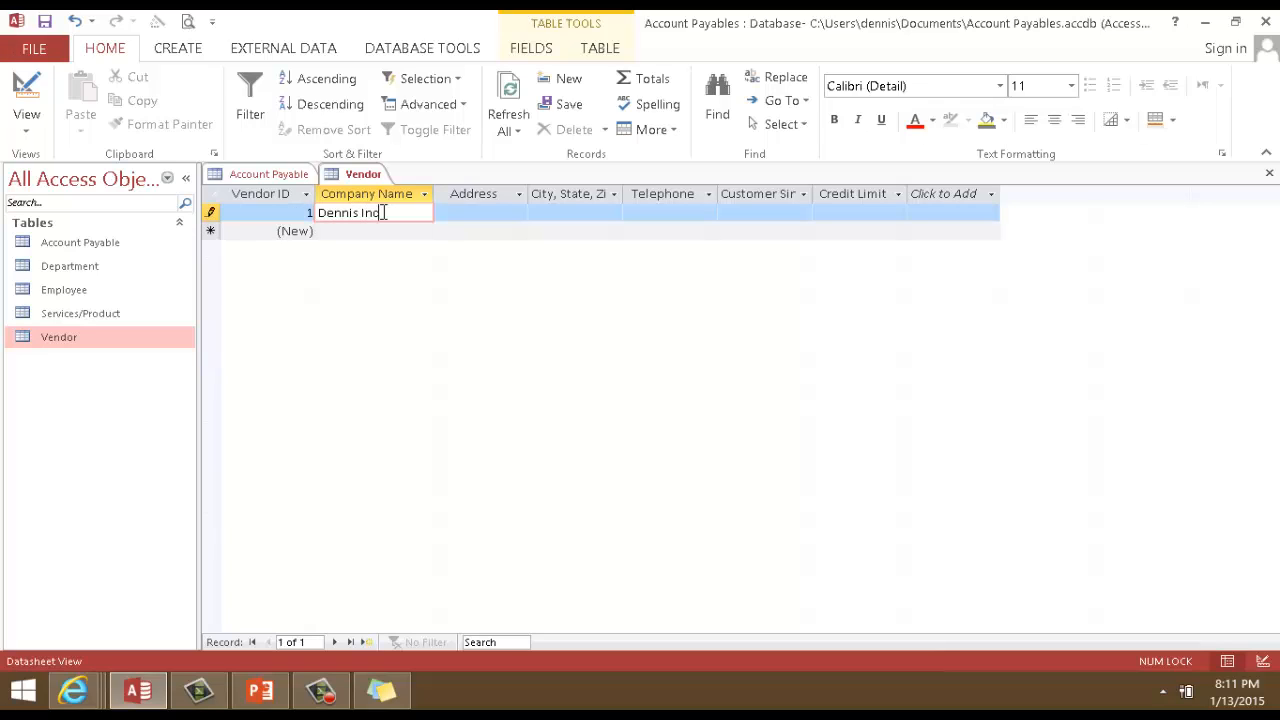
{"action": "key", "text": "Tab"}
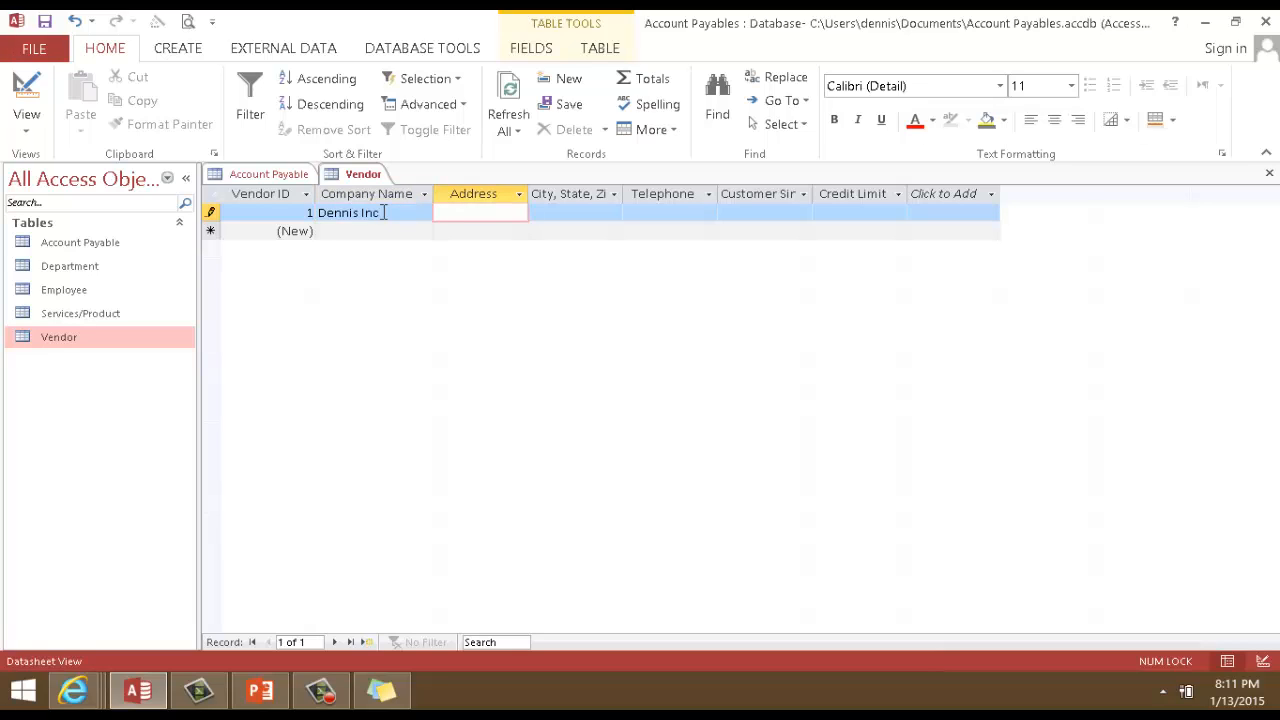
{"action": "type", "text": "630"}
{"action": "type", "text": " S. Dayto"}
{"action": "type", "text": "n St"}
{"action": "key", "text": "Tab"}
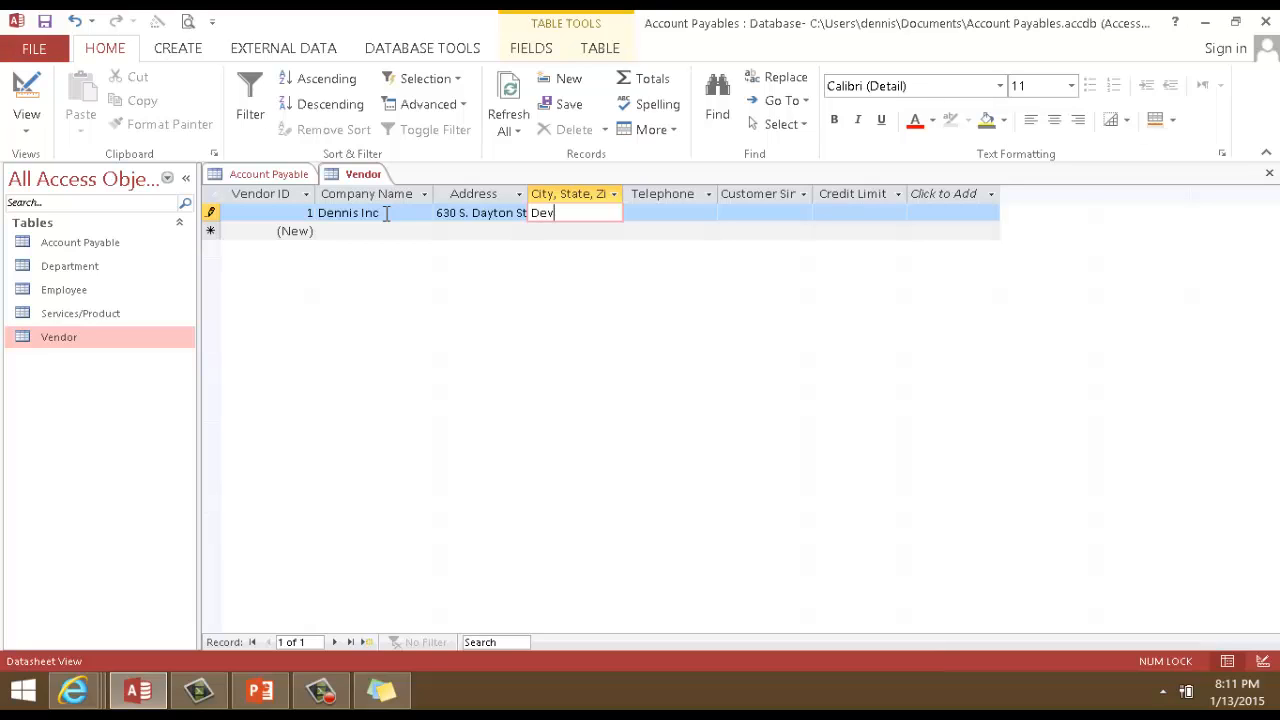
Complete the city and phone number, enter date 1/13/2015, then save and close the Vendor table.
{"action": "key", "text": "BackSpace"}
{"action": "key", "text": "BackSpace"}
{"action": "type", "text": "247"}
{"action": "key", "text": "Tab"}
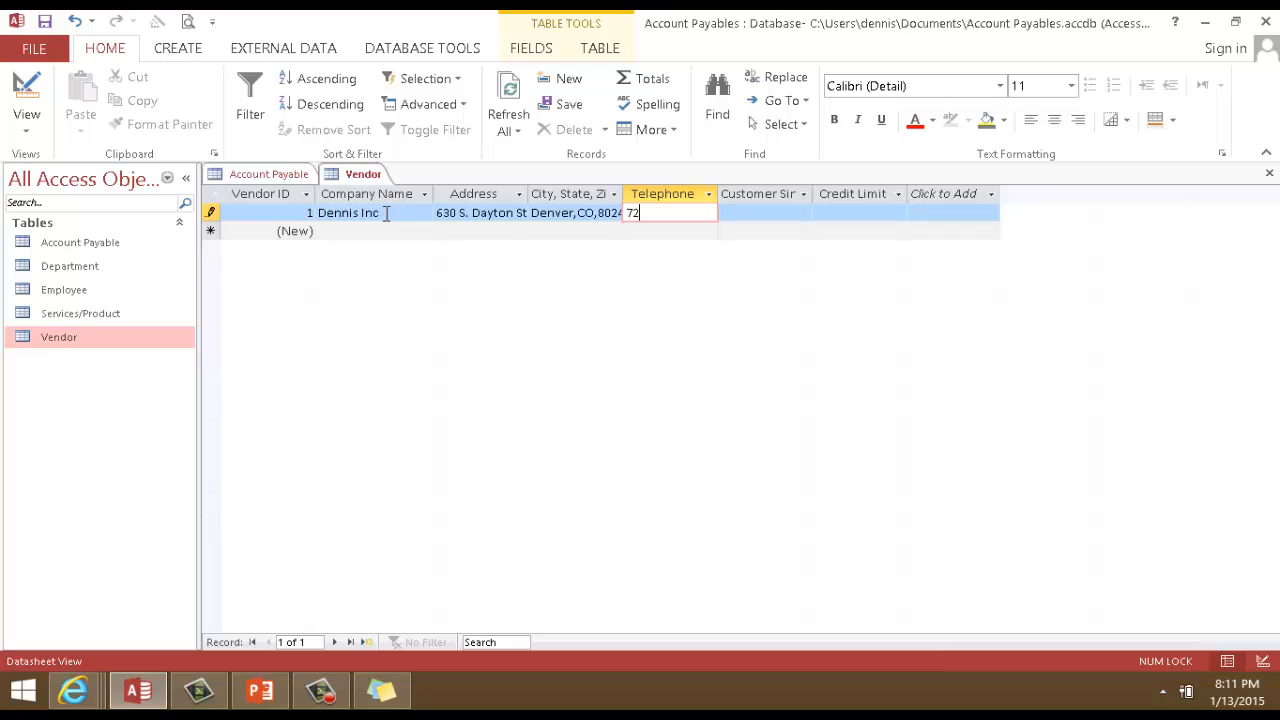
{"action": "type", "text": "03658956"}
{"action": "key", "text": "Tab"}
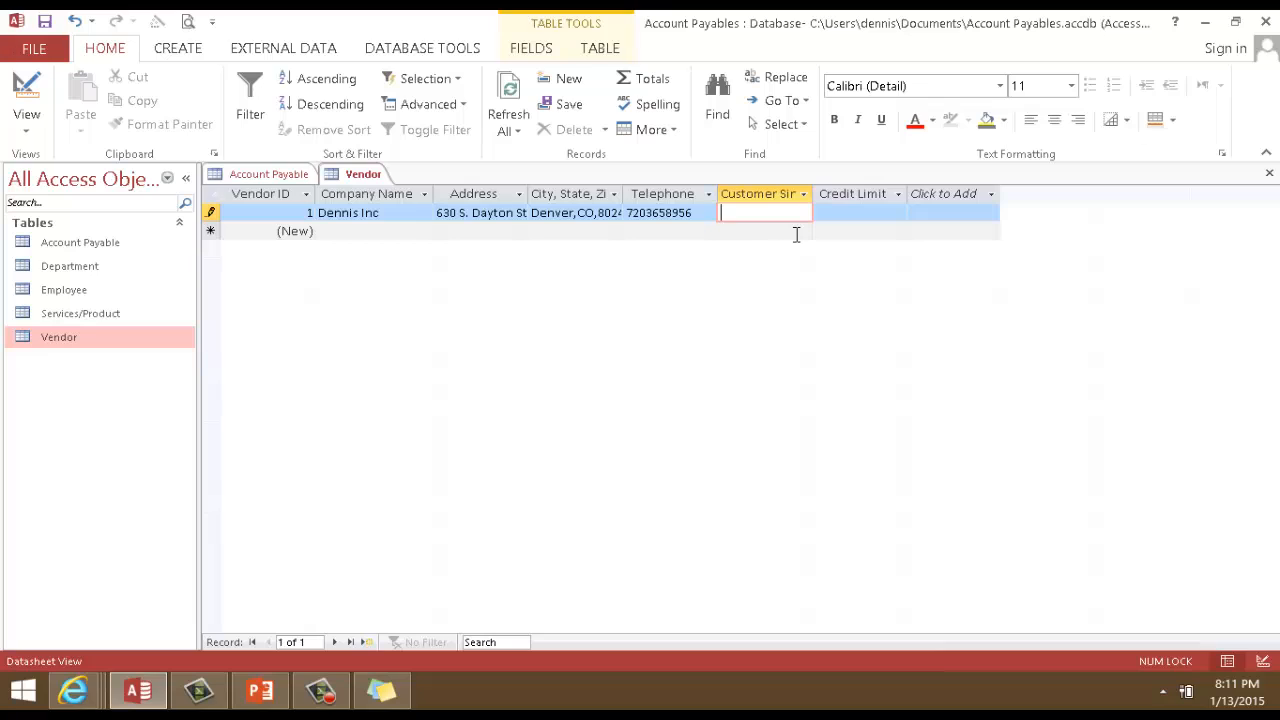
{"action": "type", "text": "1/13/2015"}
{"action": "left_click", "coordinate": [45, 21]}
{"action": "right_click", "coordinate": [360, 175]}
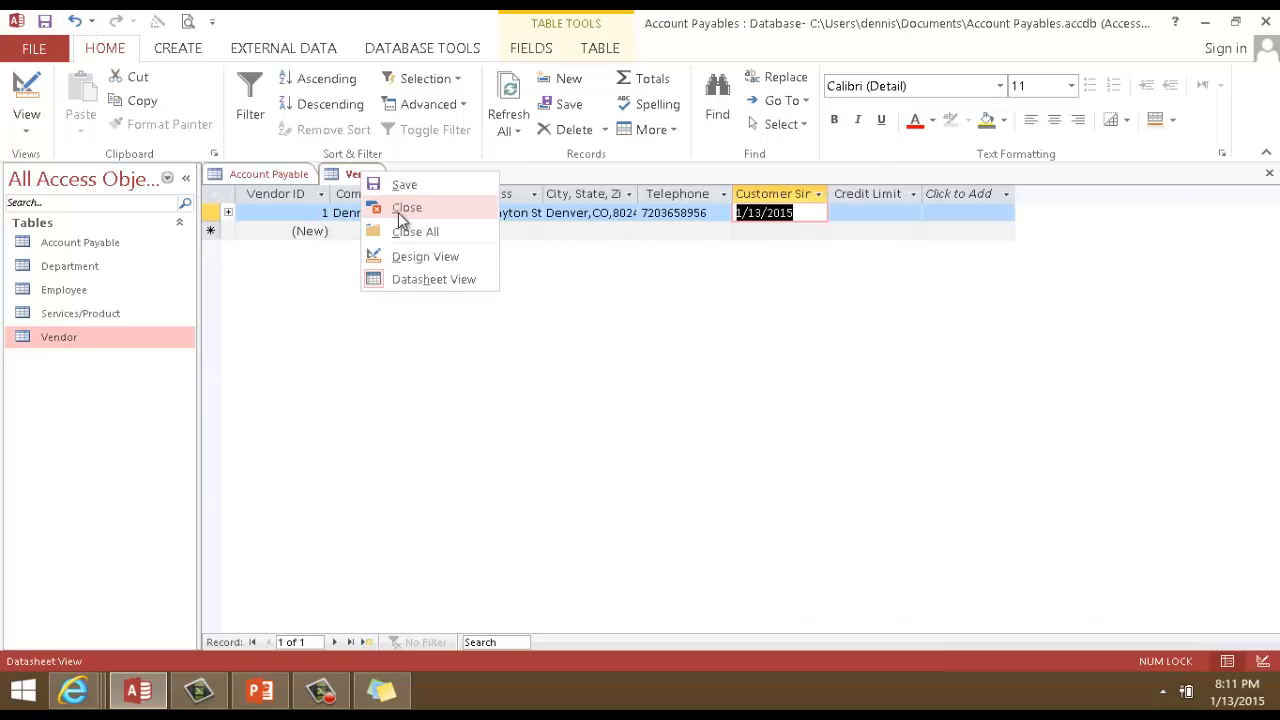
{"action": "left_click", "coordinate": [408, 209]}
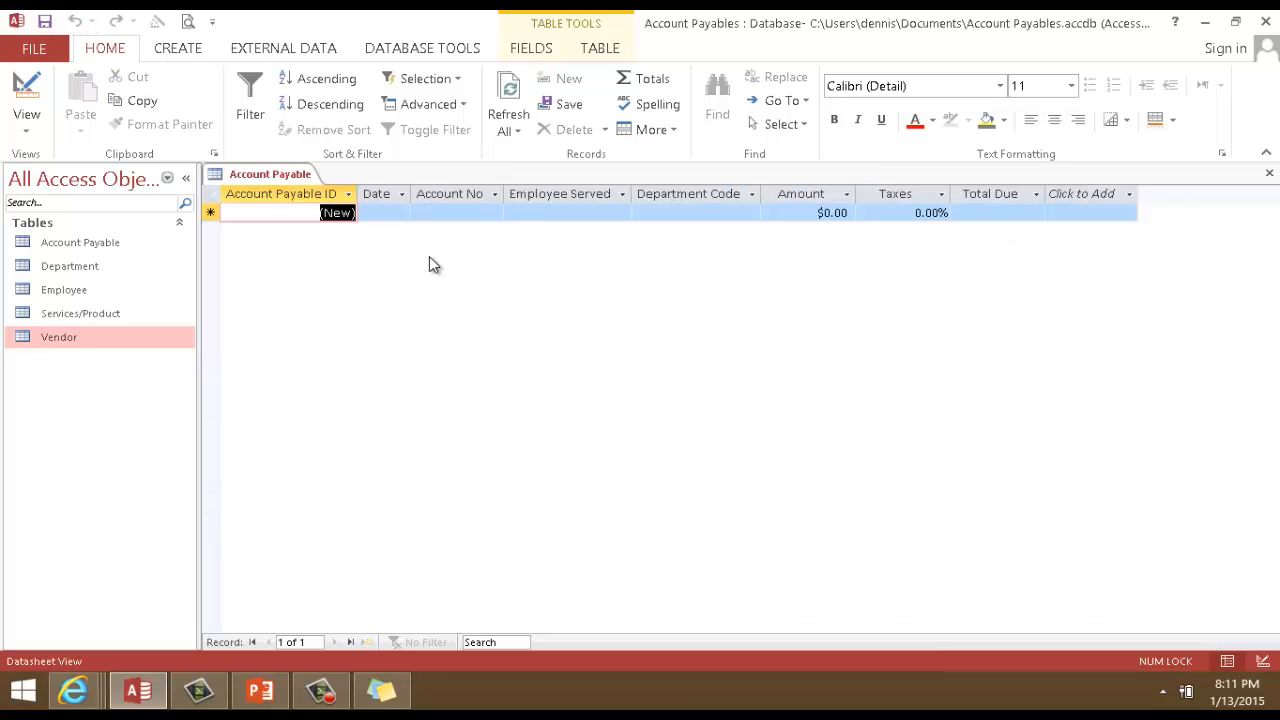
Open Services/Product and enter Detail Cleaning, 'Cleans to the detail', cost 35.00.
{"action": "double_click", "coordinate": [104, 316]}
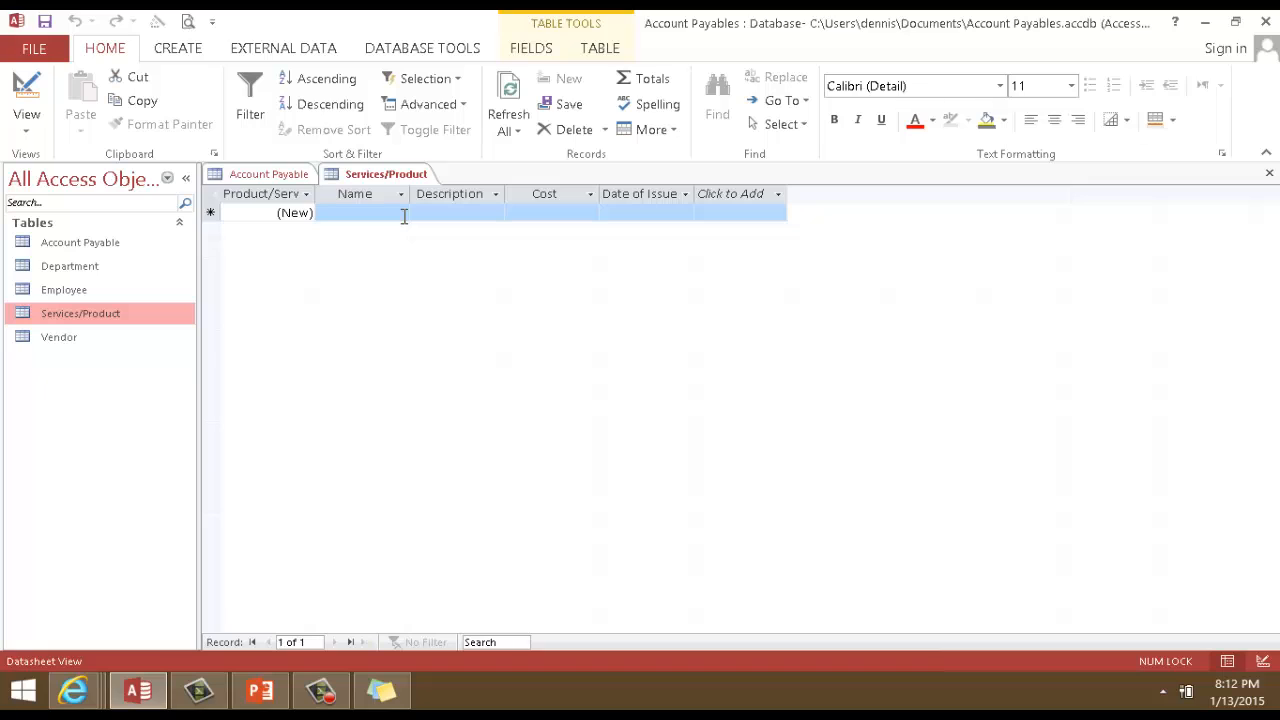
{"action": "left_click", "coordinate": [404, 214]}
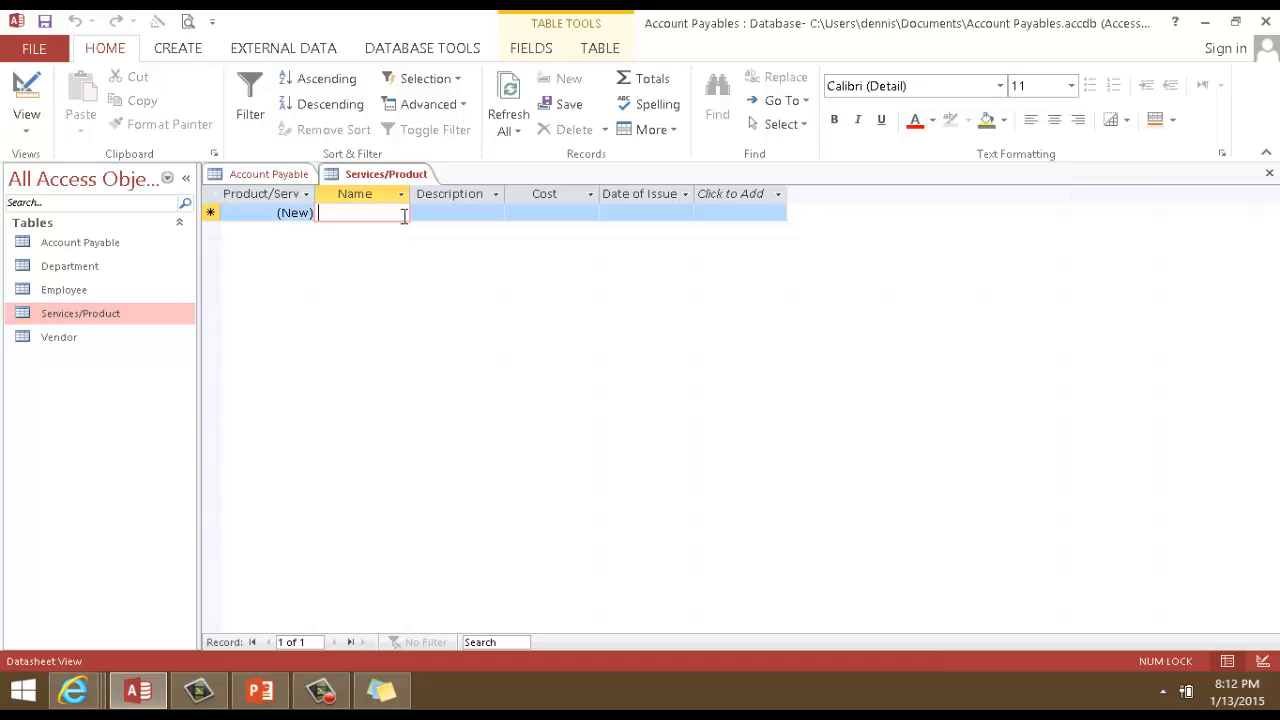
{"action": "type", "text": "Detail Ce"}
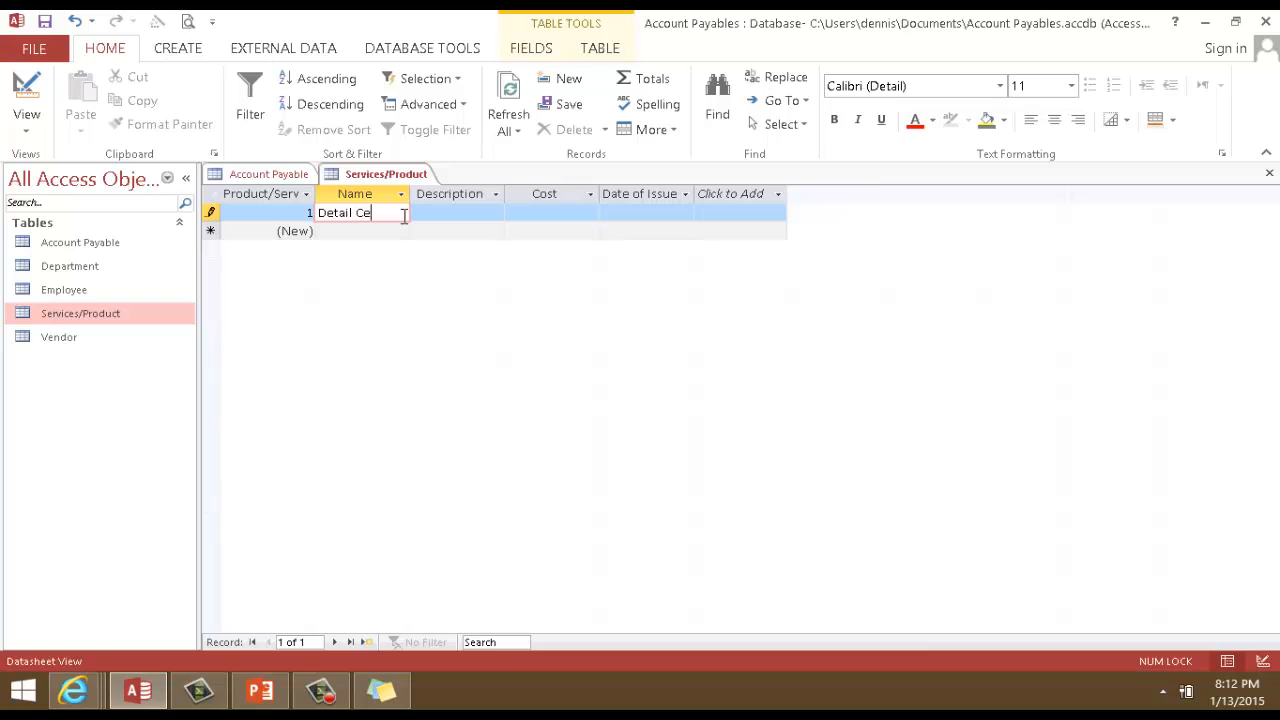
{"action": "key", "text": "BackSpace"}
{"action": "type", "text": "leaning"}
{"action": "key", "text": "Tab"}
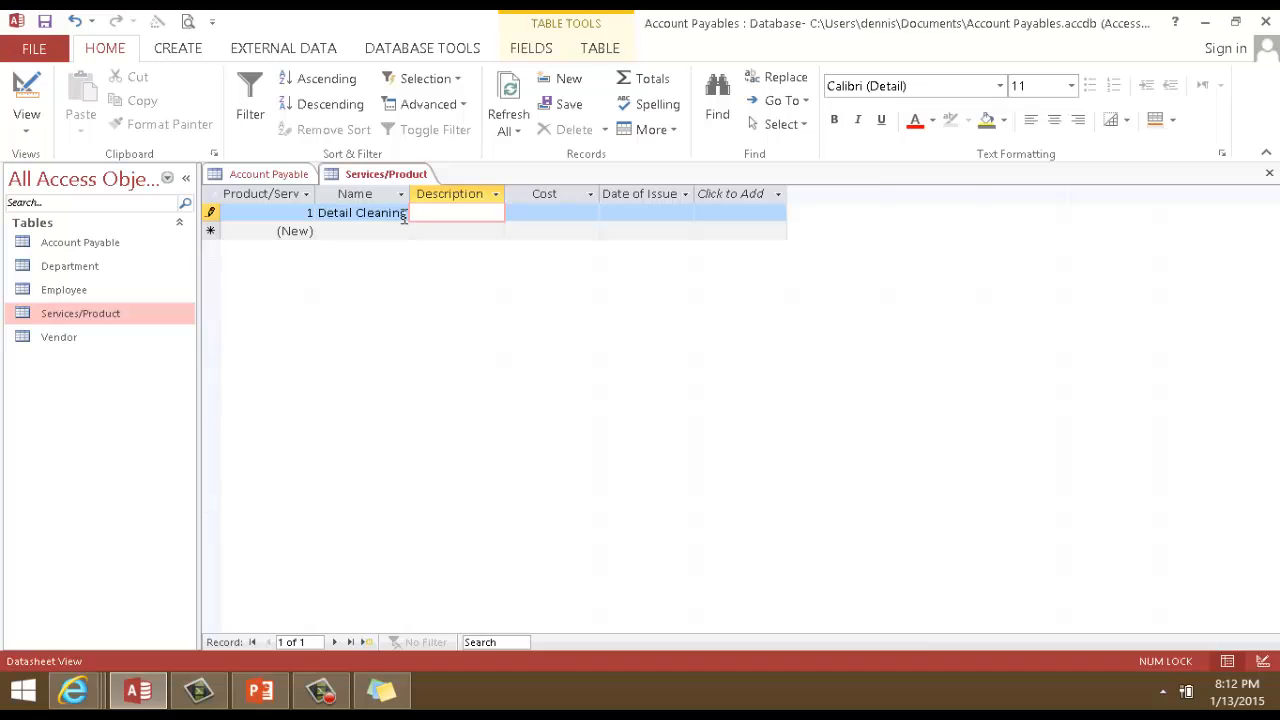
{"action": "type", "text": "Cleans"}
{"action": "type", "text": " to the "}
{"action": "type", "text": "detail"}
{"action": "key", "text": "Tab"}
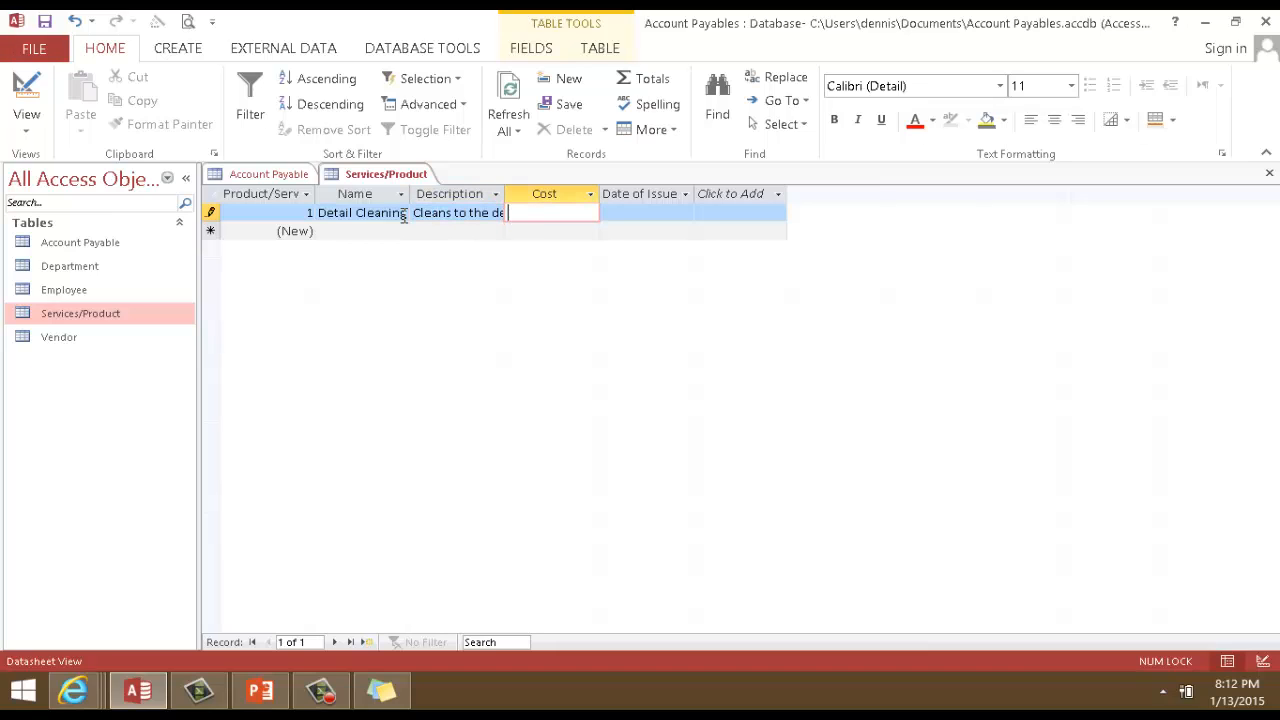
{"action": "type", "text": "35.00"}
{"action": "left_click", "coordinate": [683, 218]}
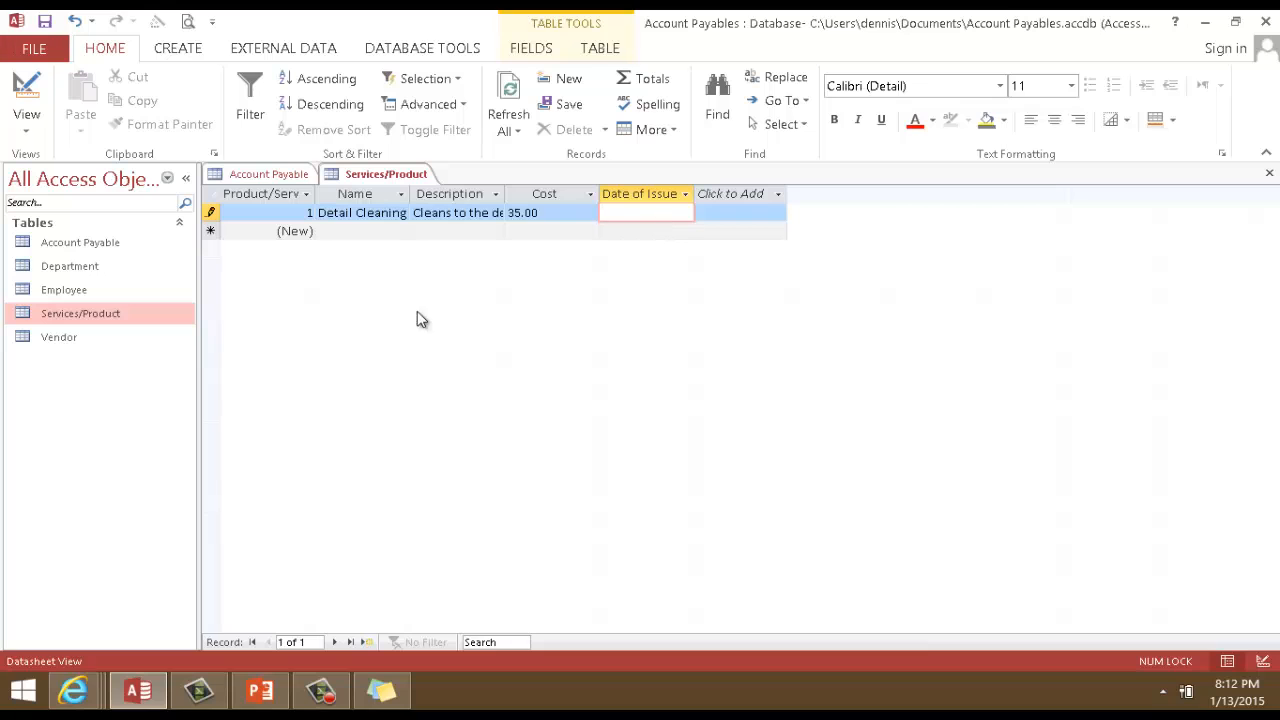
Change Date of Issue's data type to Date/Time and save the table design.
{"action": "left_click", "coordinate": [28, 90]}
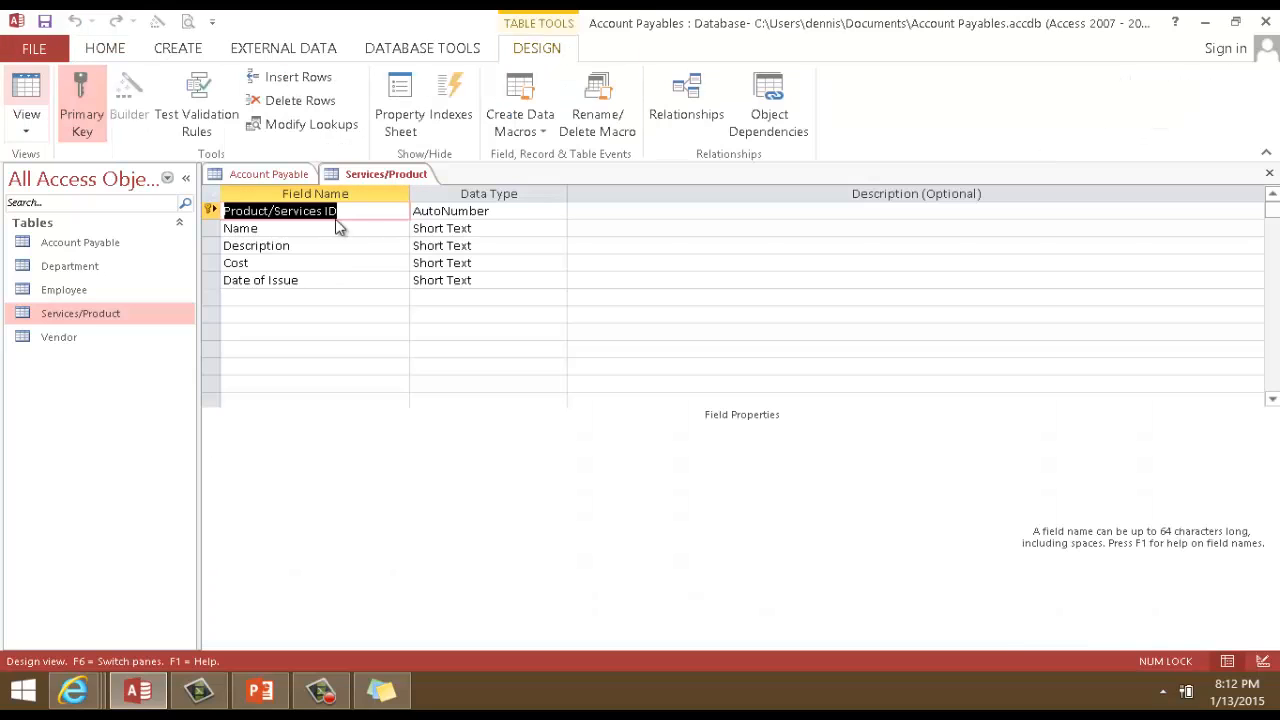
{"action": "left_click", "coordinate": [558, 280]}
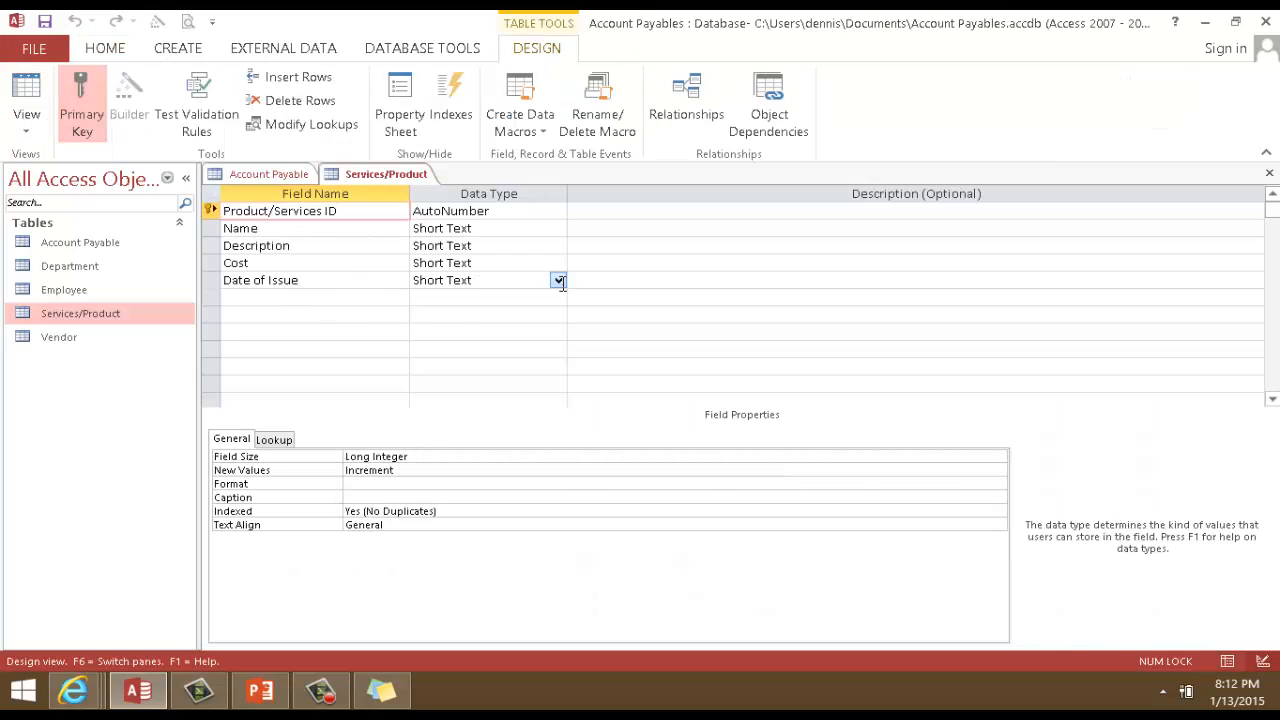
{"action": "left_click", "coordinate": [485, 349]}
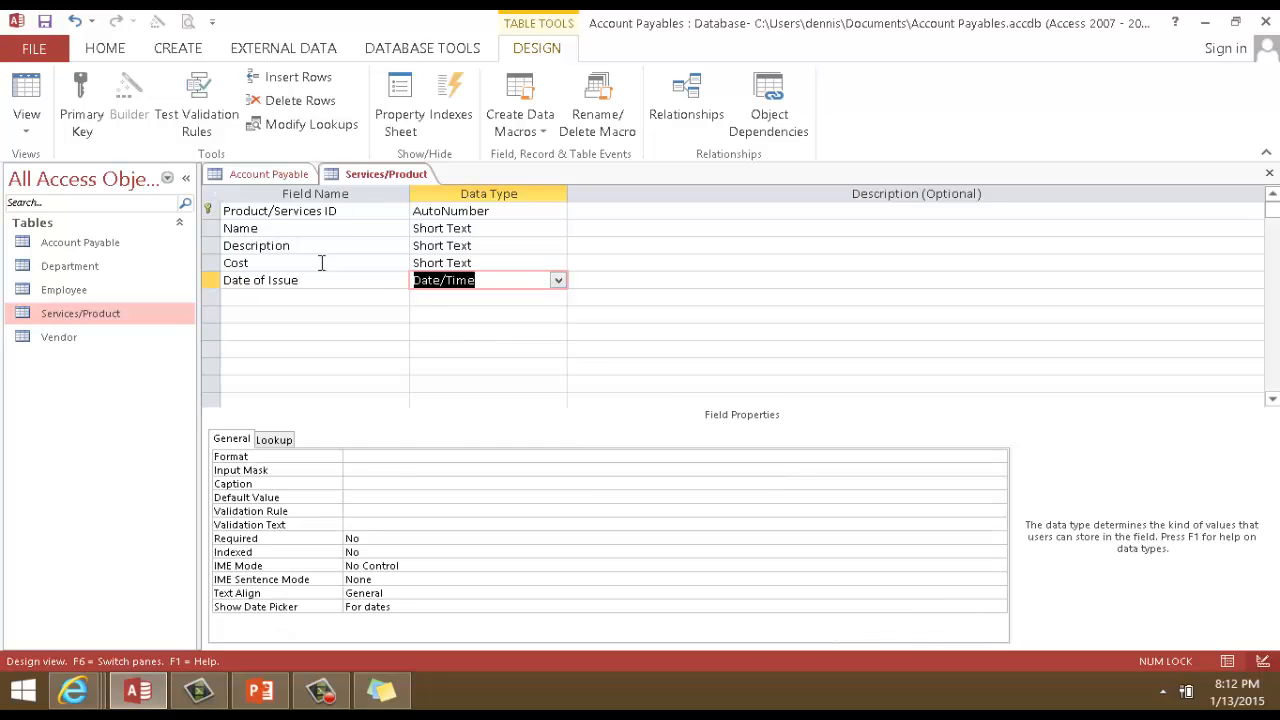
{"action": "left_click", "coordinate": [26, 100]}
{"action": "left_click", "coordinate": [610, 405]}
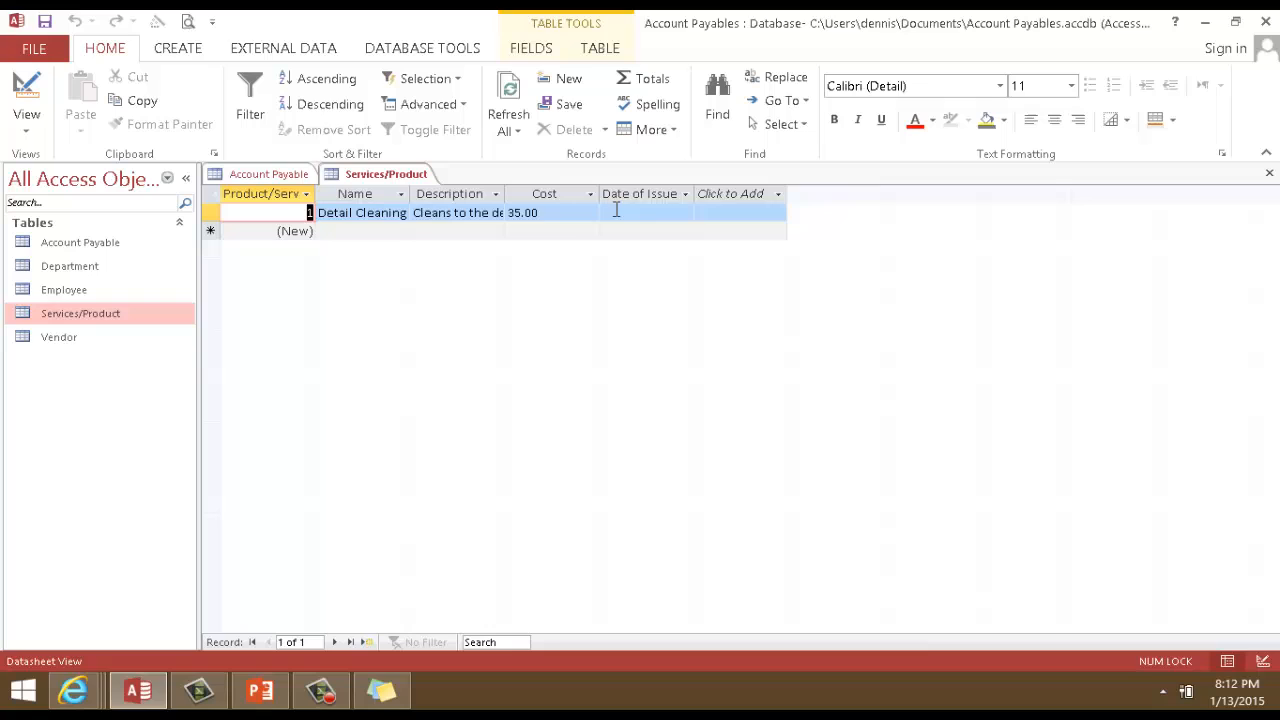
Set the Detail Cleaning record's Date of Issue to 1/13/2015 using the calendar.
{"action": "left_click", "coordinate": [679, 210]}
{"action": "left_click", "coordinate": [703, 212]}
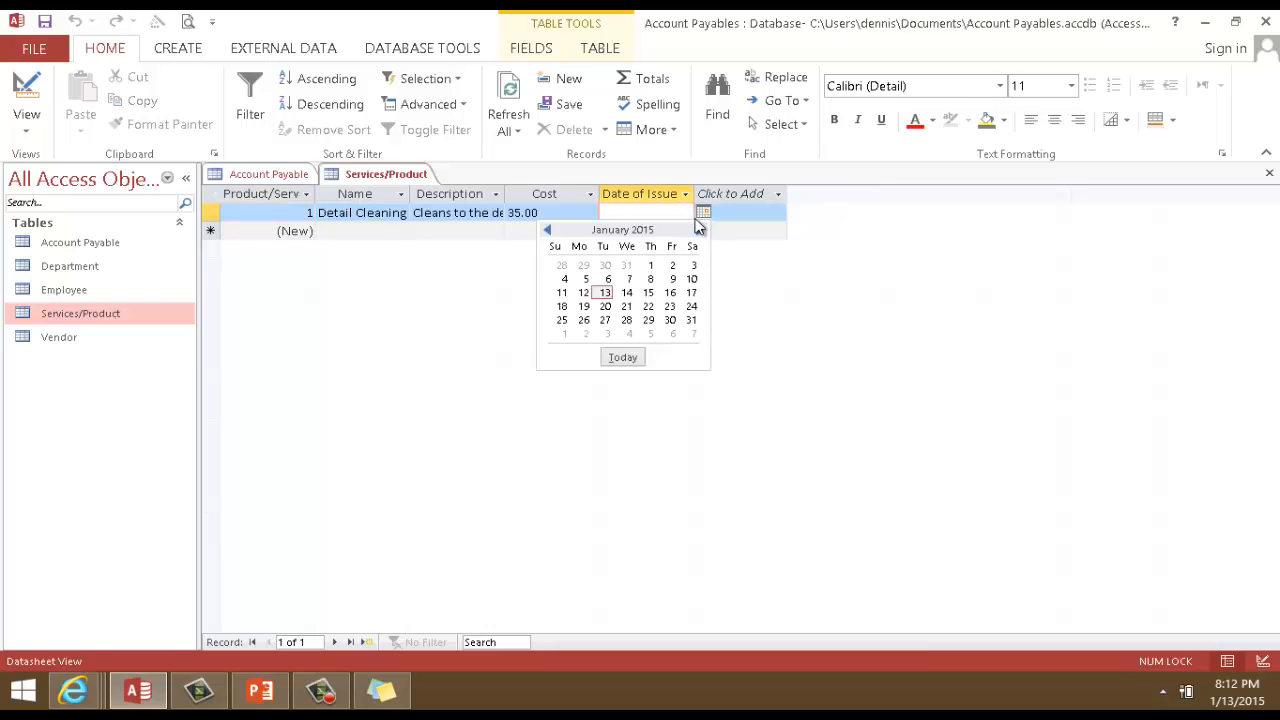
{"action": "left_click", "coordinate": [610, 289]}
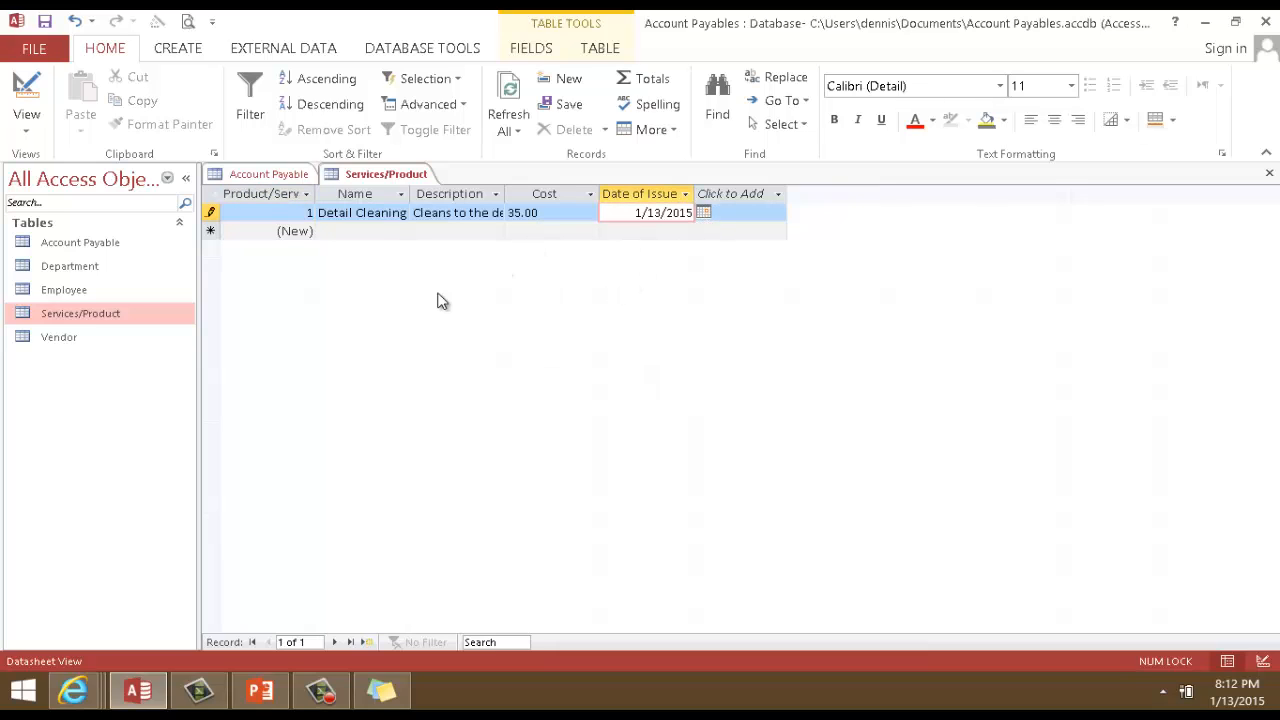
{"action": "right_click", "coordinate": [388, 177]}
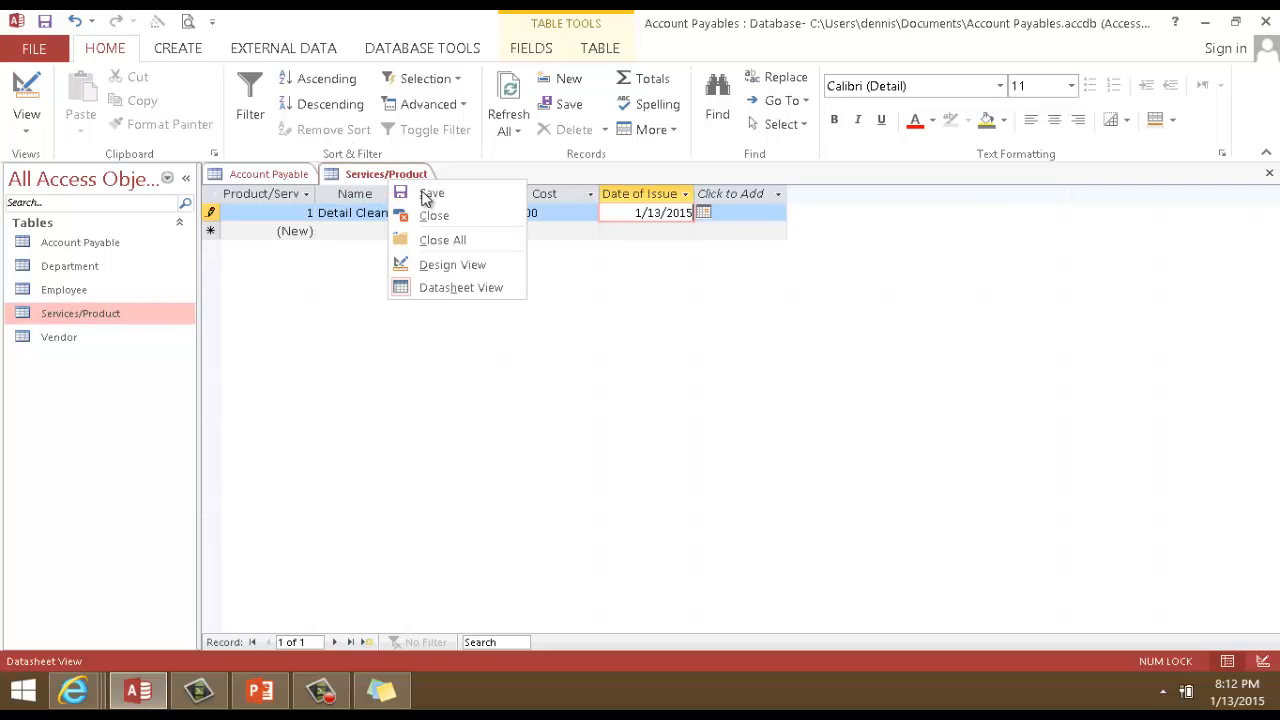
Close Services/Product, open the Employee table, and enter the new employee's first name.
{"action": "left_click", "coordinate": [431, 214]}
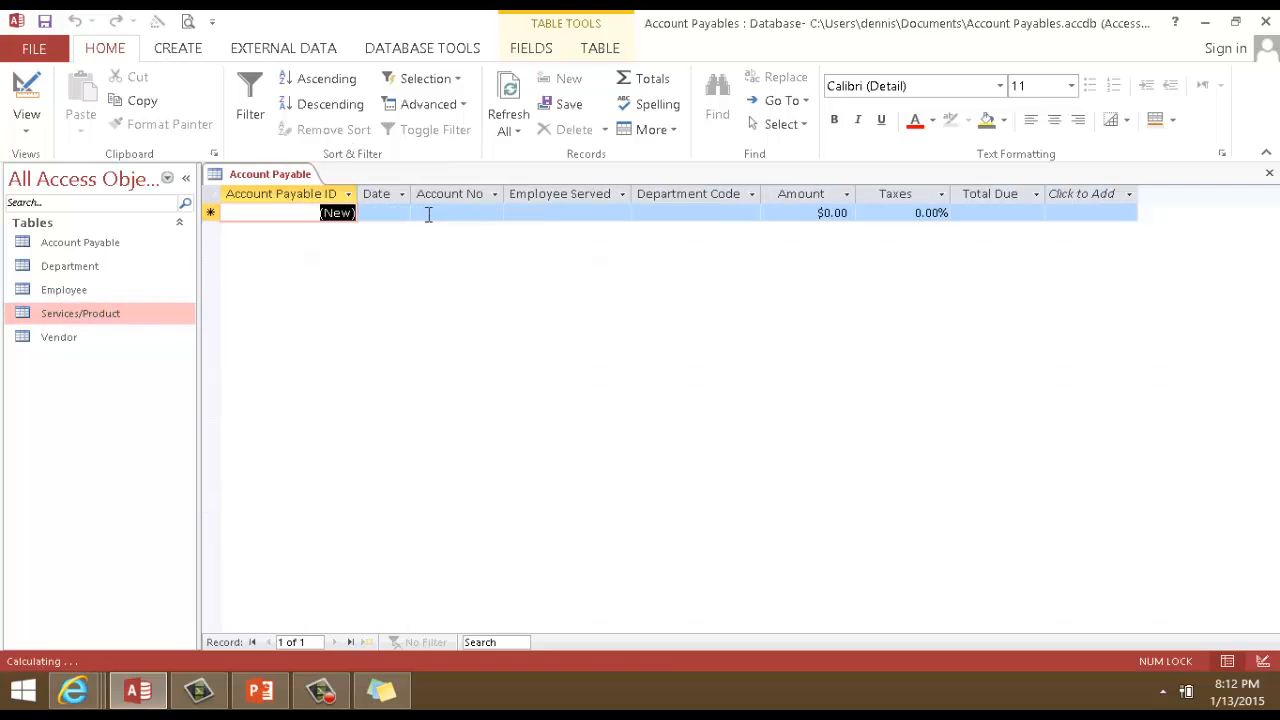
{"action": "double_click", "coordinate": [90, 288]}
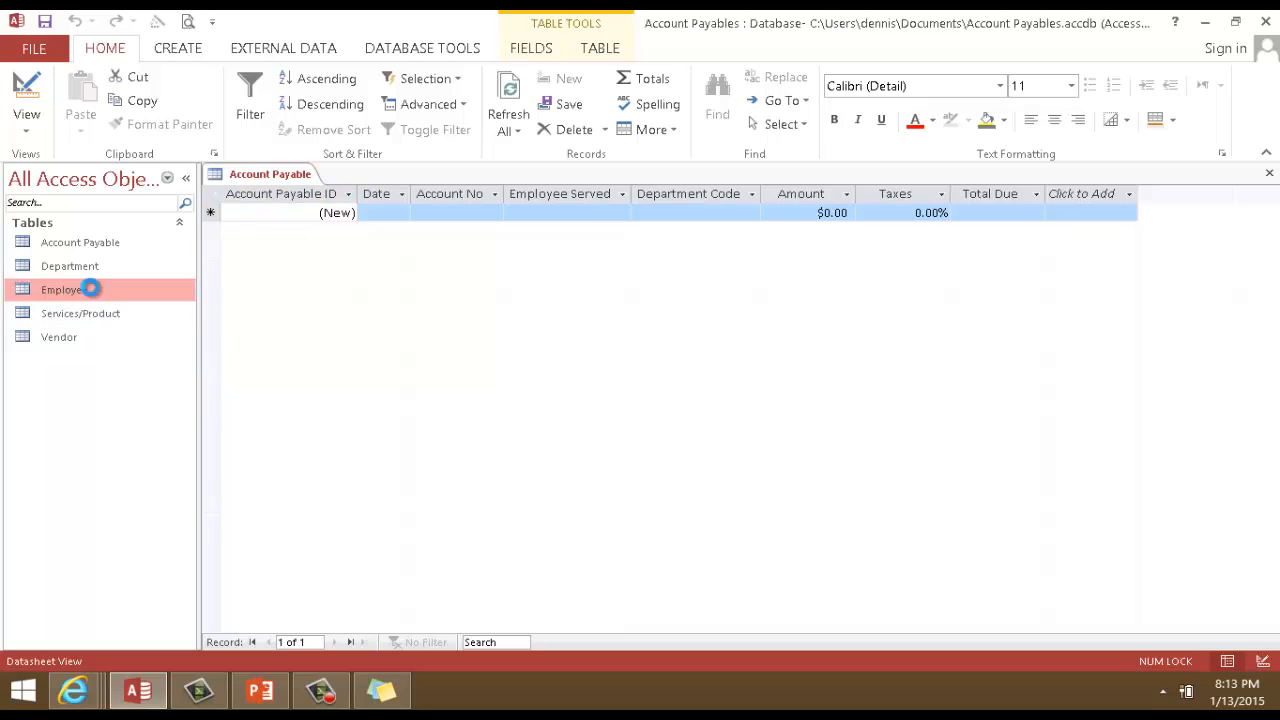
{"action": "left_click", "coordinate": [371, 213]}
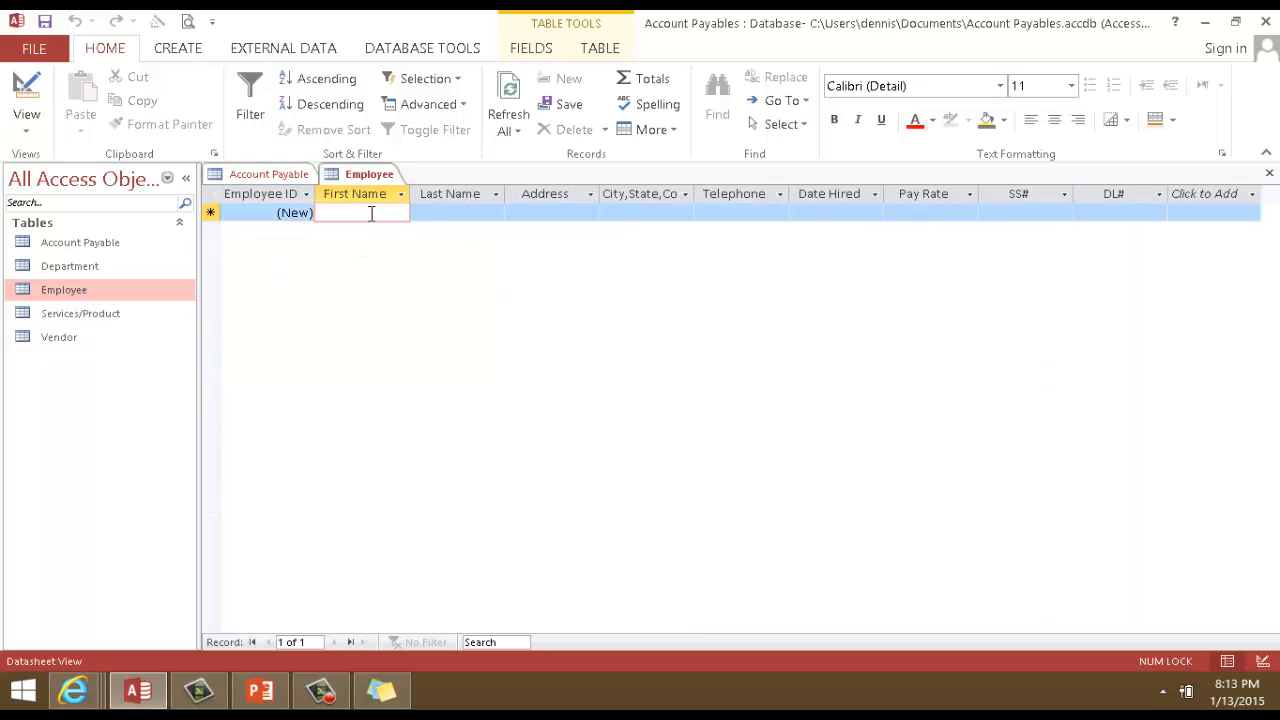
{"action": "type", "text": "Dennis"}
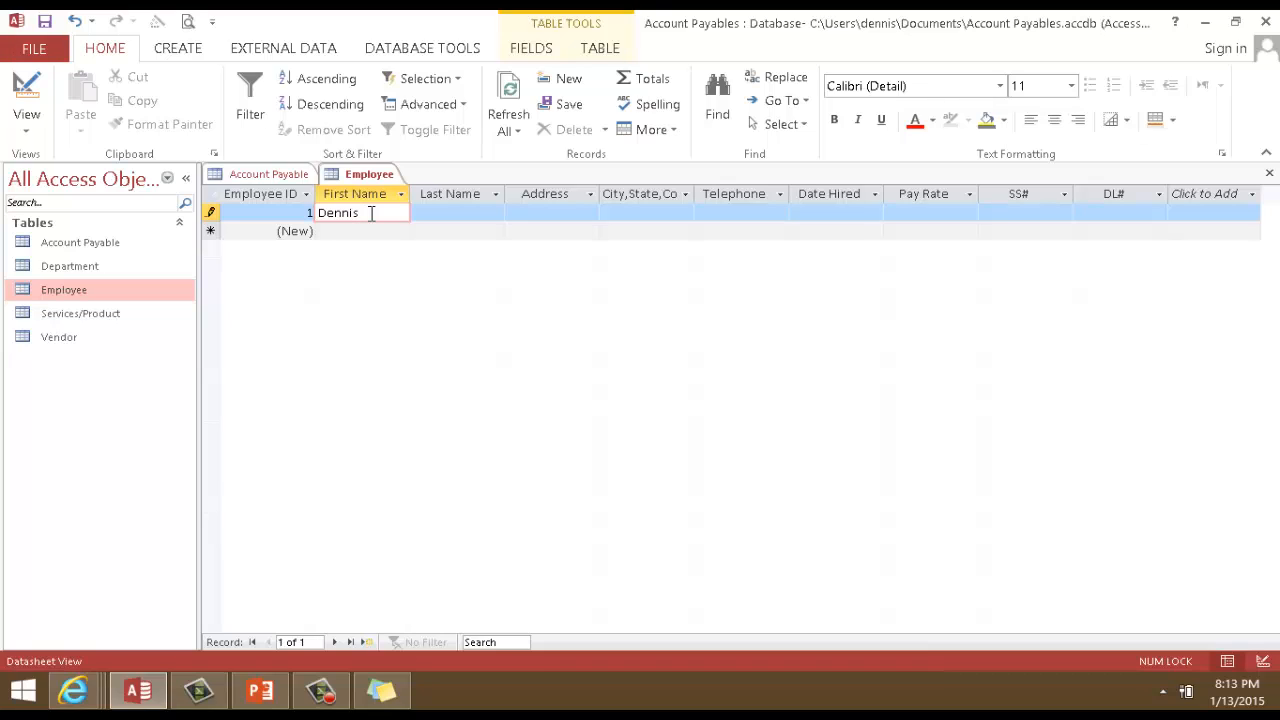
{"action": "key", "text": "BackSpace"}
{"action": "key", "text": "BackSpace"}
{"action": "key", "text": "BackSpace"}
{"action": "key", "text": "BackSpace"}
{"action": "key", "text": "BackSpace"}
{"action": "key", "text": "BackSpace"}
{"action": "type", "text": "Daniel"}
{"action": "key", "text": "Tab"}
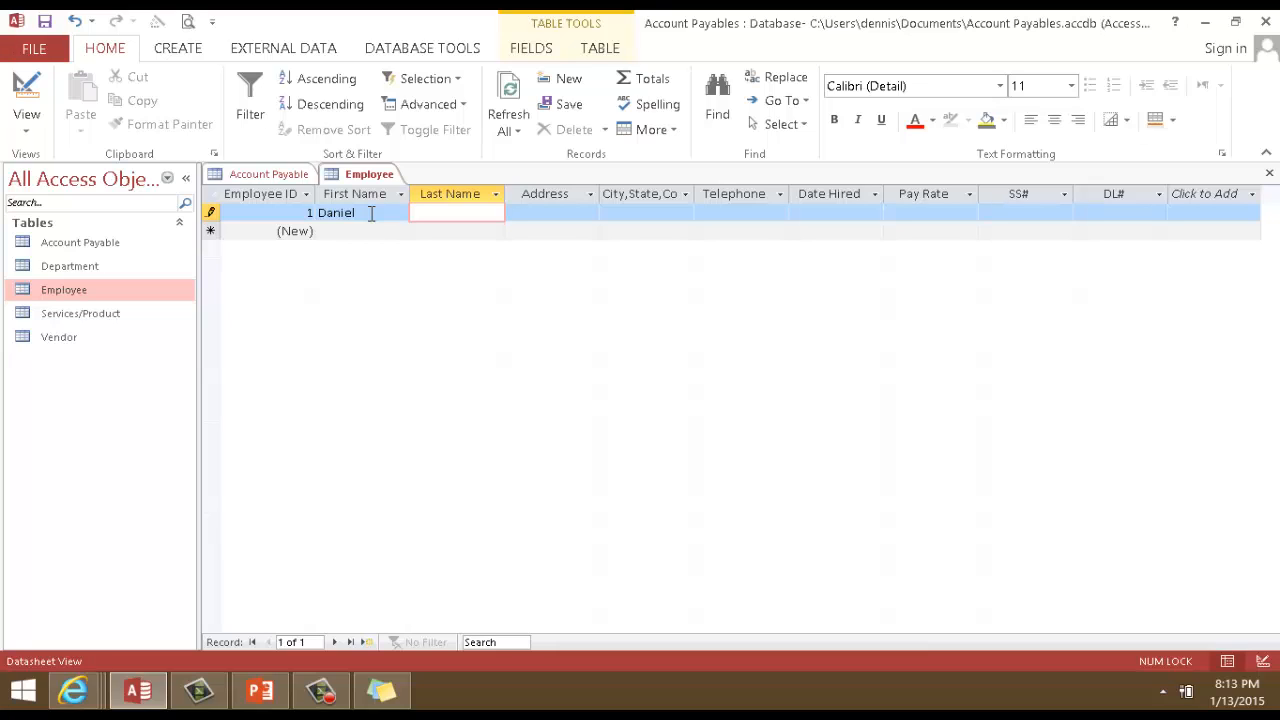
Fill in the employee's last name, street address, and city and state.
{"action": "type", "text": "Fin"}
{"action": "key", "text": "Tab"}
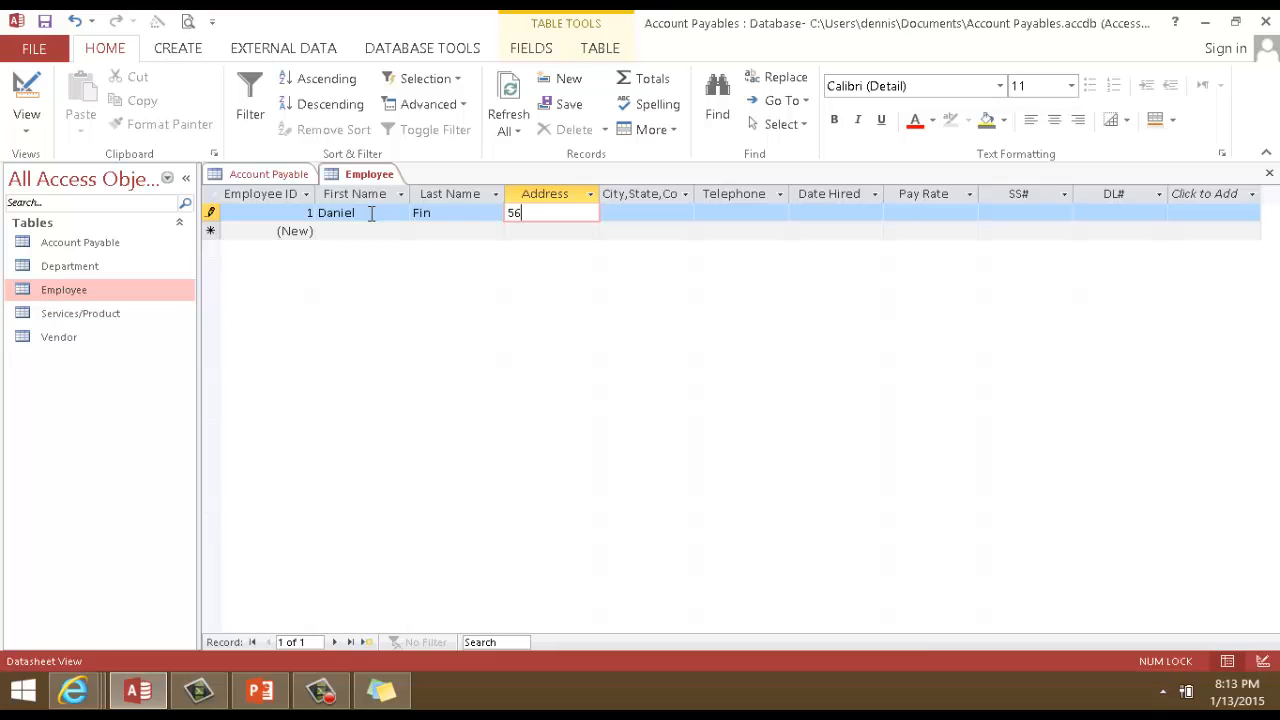
{"action": "type", "text": "560"}
{"action": "type", "text": "Elvis st`"}
{"action": "key", "text": "Tab"}
{"action": "type", "text": "Denver"}
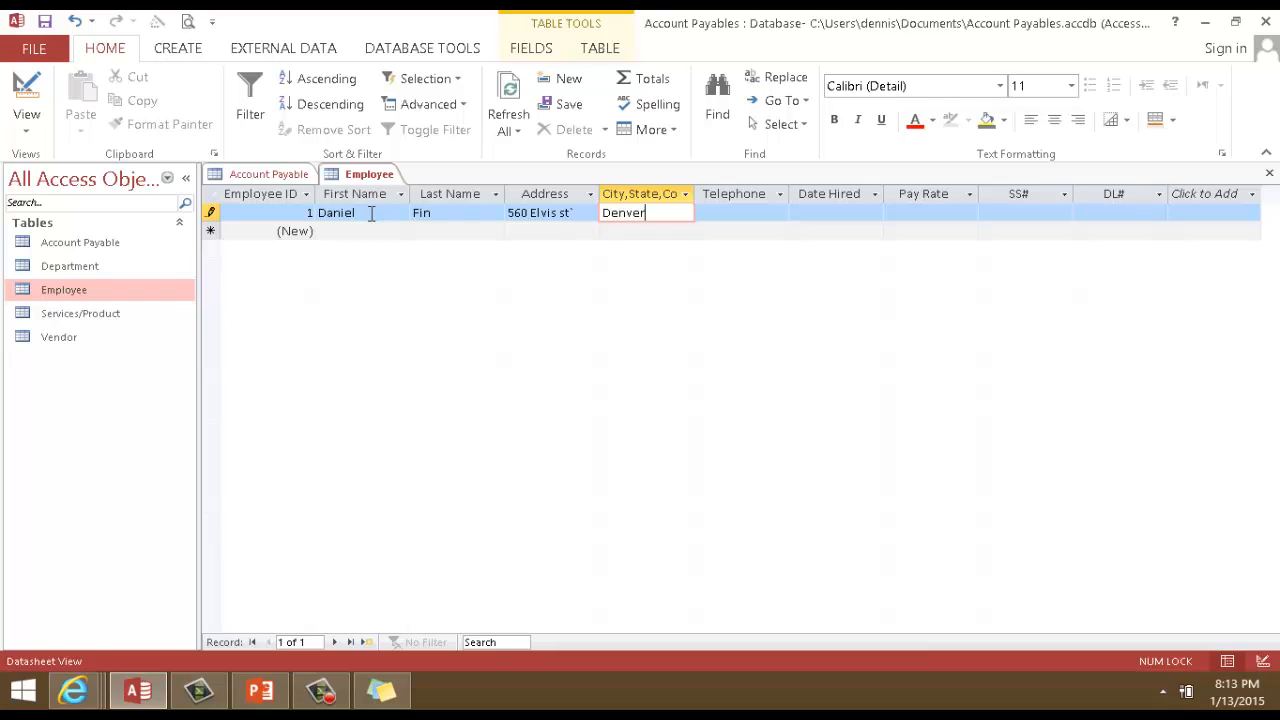
{"action": "type", "text": ",CO"}
Save the employee record and close the Employee table.
{"action": "right_click", "coordinate": [371, 175]}
{"action": "left_click", "coordinate": [412, 186]}
{"action": "right_click", "coordinate": [388, 180]}
{"action": "left_click", "coordinate": [420, 211]}
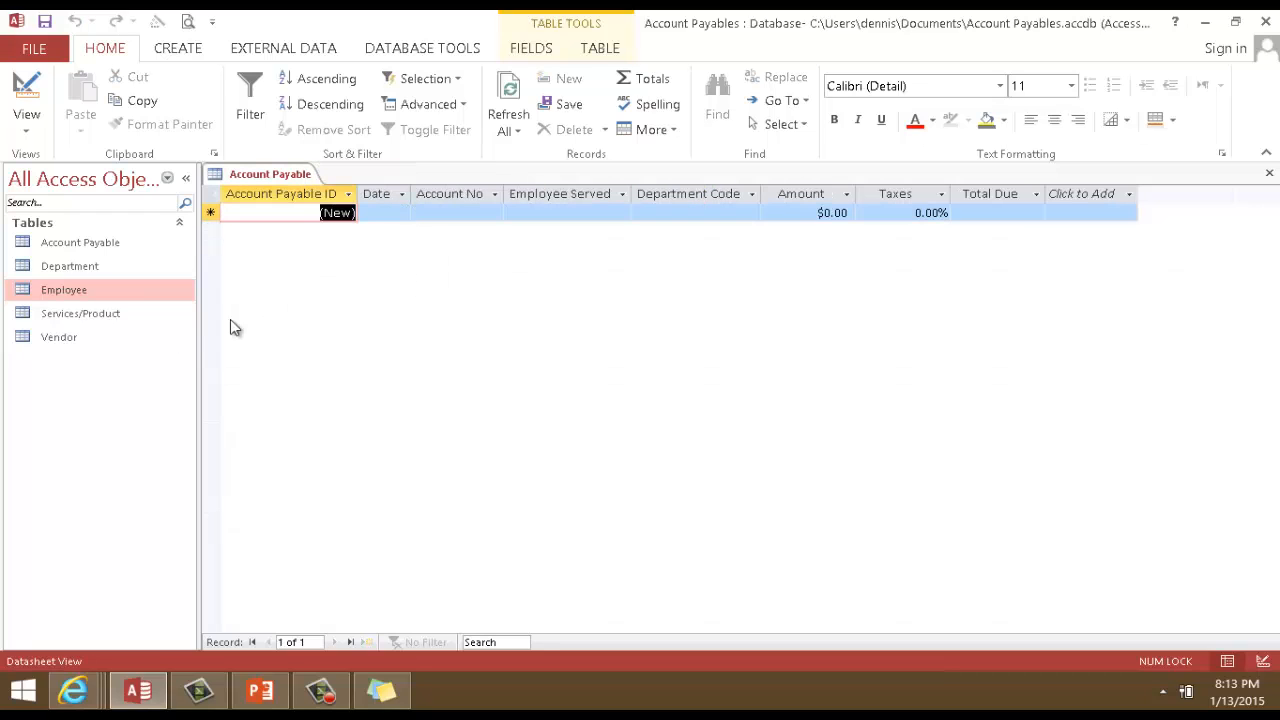
Open the Department table, widen Department Name, and add Manufacturing with region Denver.
{"action": "left_click", "coordinate": [93, 266]}
{"action": "double_click", "coordinate": [93, 266]}
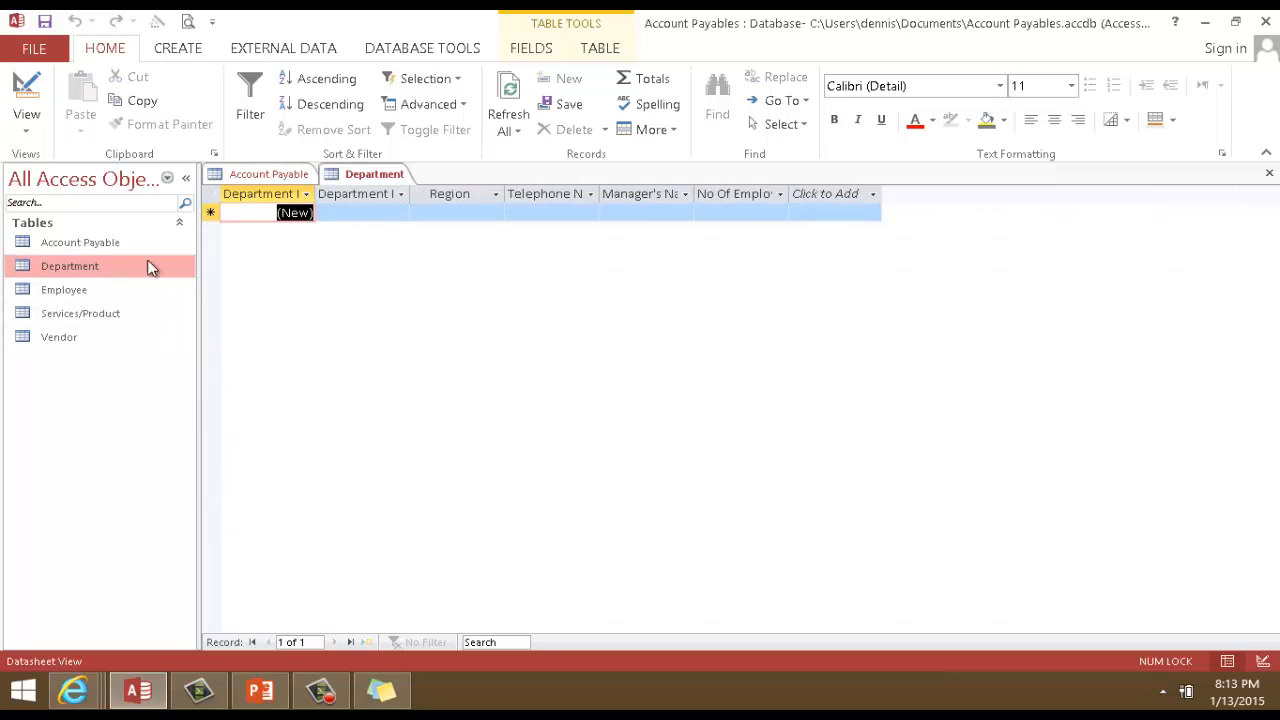
{"action": "double_click", "coordinate": [411, 193]}
{"action": "left_click", "coordinate": [409, 213]}
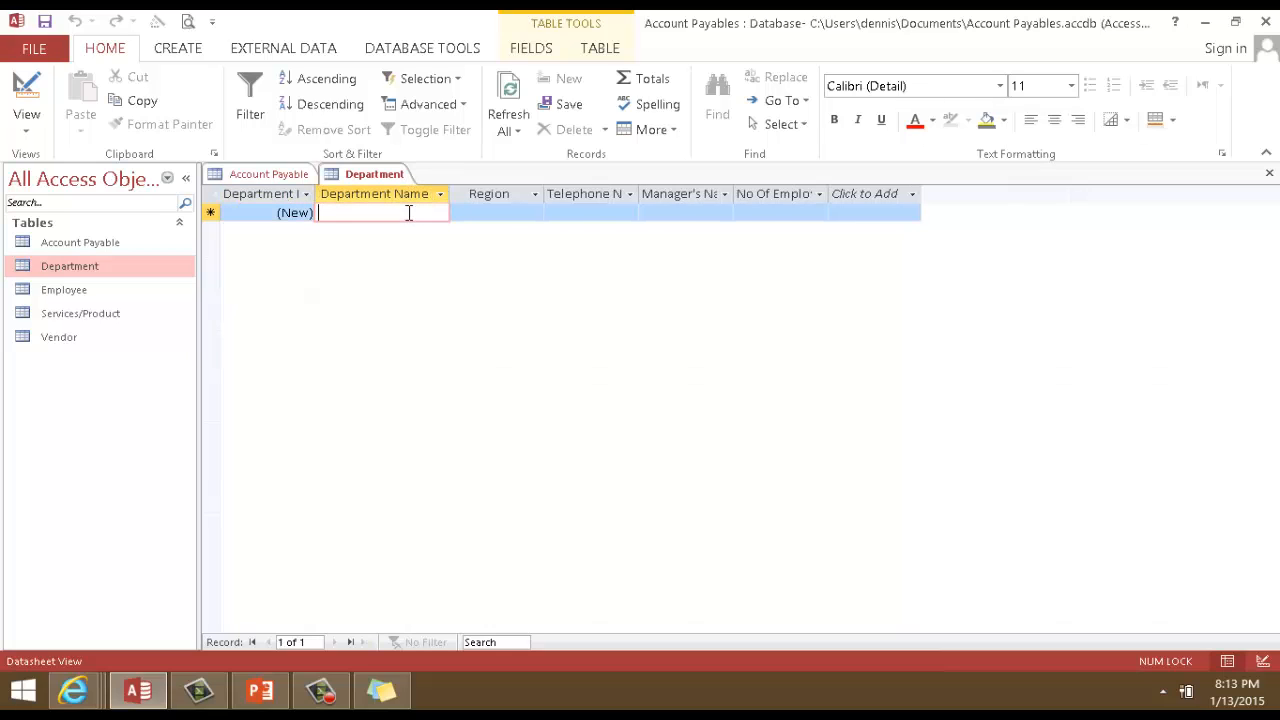
{"action": "type", "text": "M"}
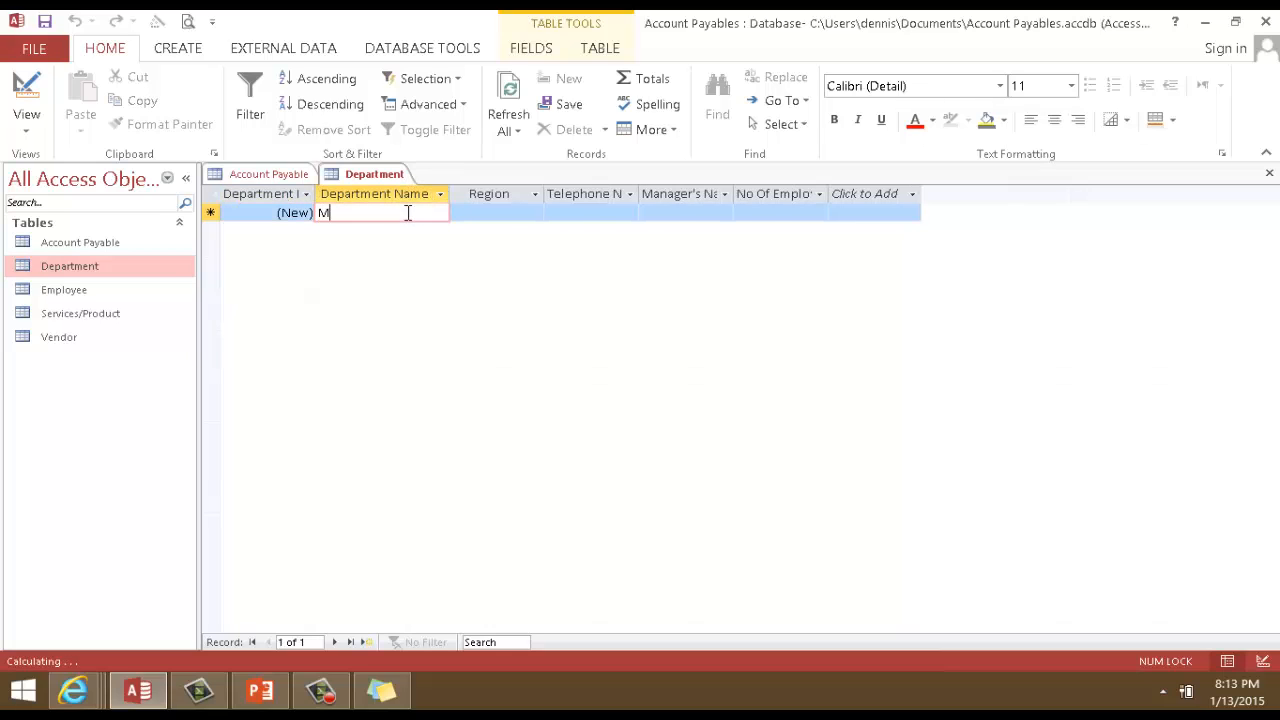
{"action": "type", "text": "anufa"}
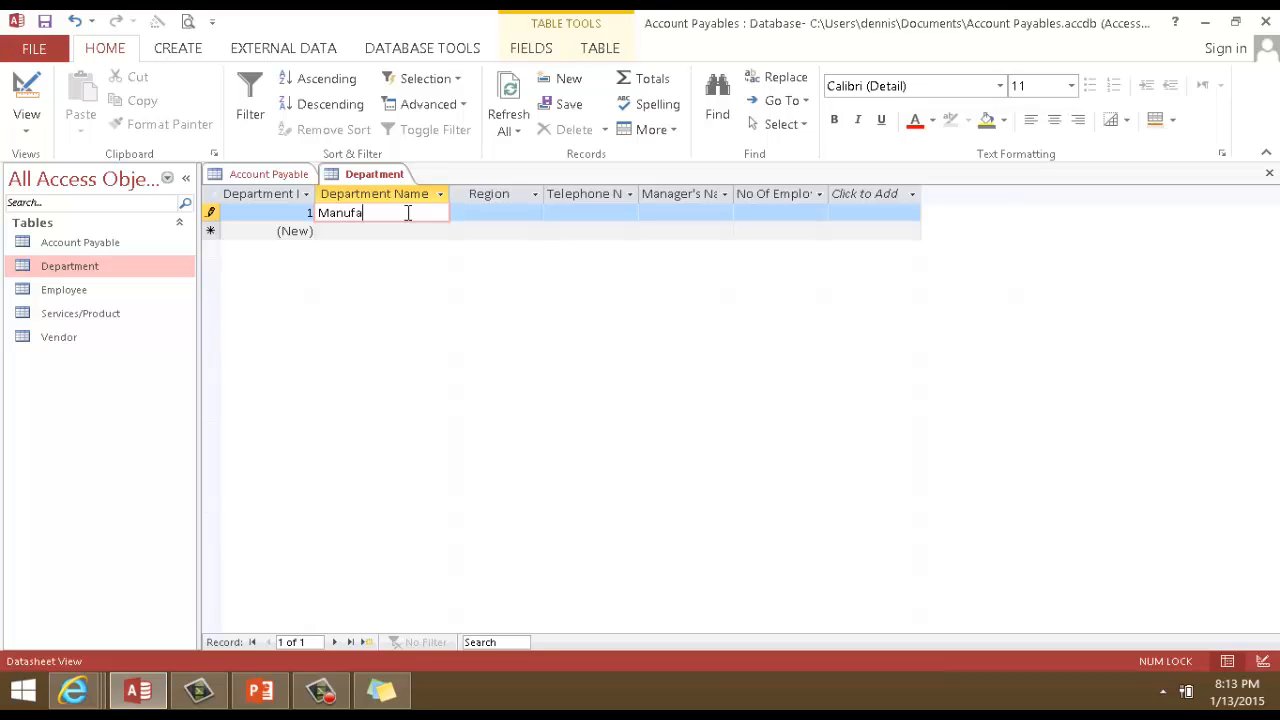
{"action": "type", "text": "cturing"}
{"action": "key", "text": "Tab"}
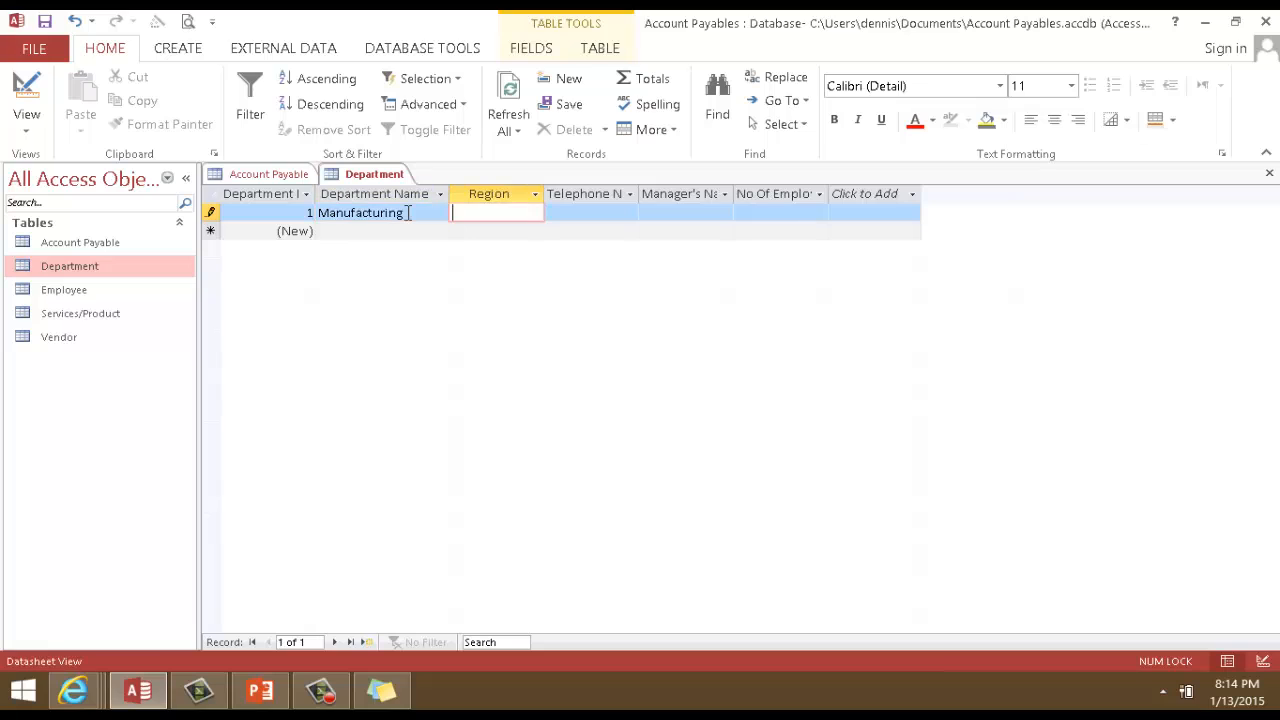
{"action": "type", "text": "Denver"}
{"action": "key", "text": "Tab"}
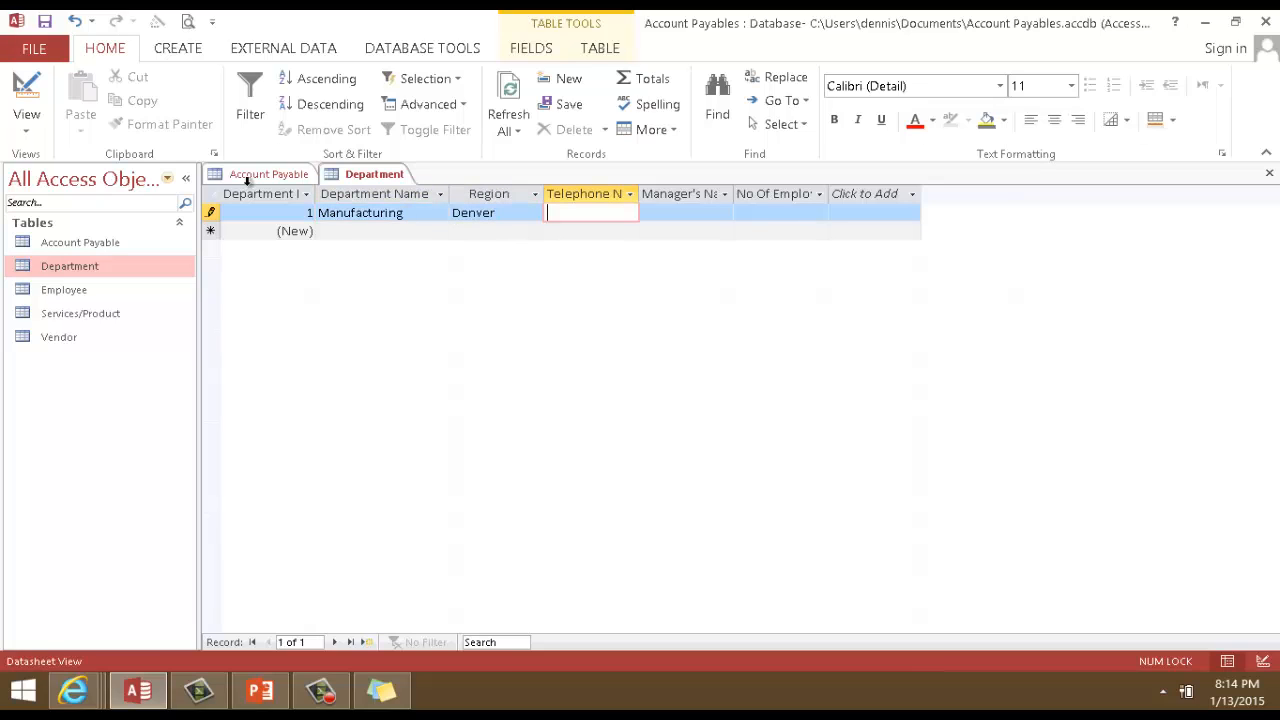
Save and close the Department table, then close the Account Payable table.
{"action": "right_click", "coordinate": [392, 180]}
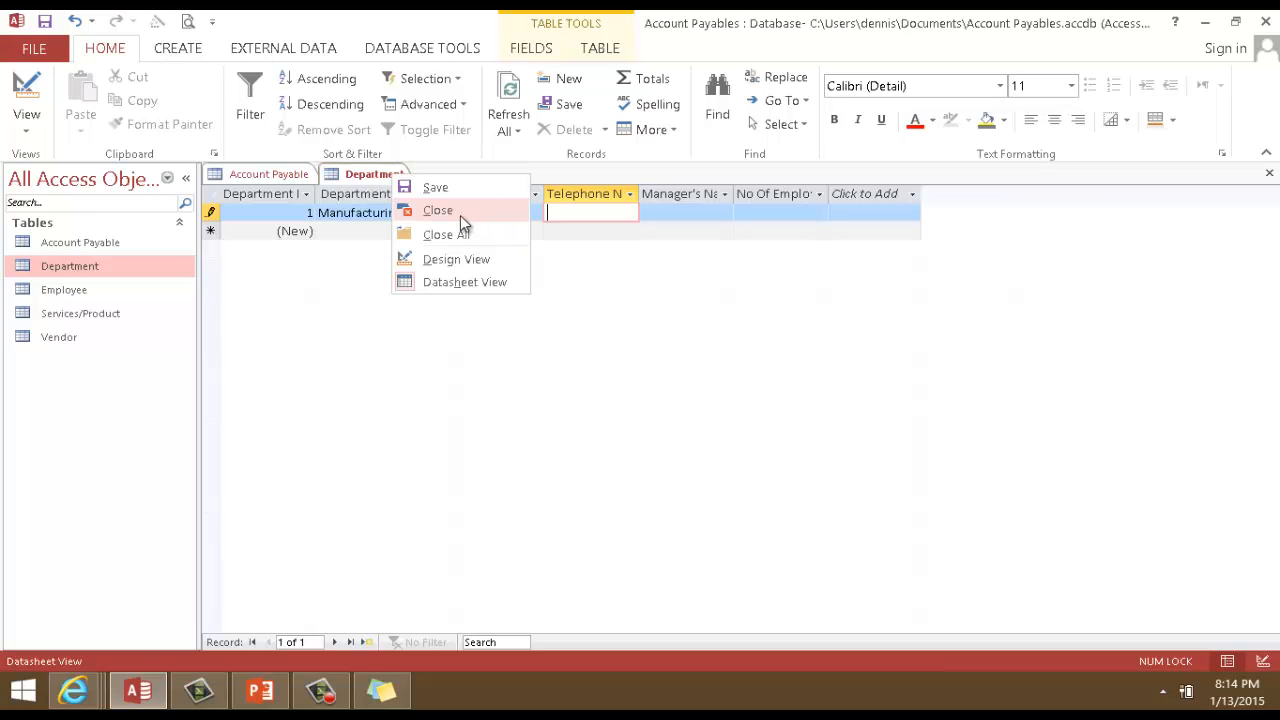
{"action": "left_click", "coordinate": [445, 189]}
{"action": "right_click", "coordinate": [399, 182]}
{"action": "left_click", "coordinate": [423, 209]}
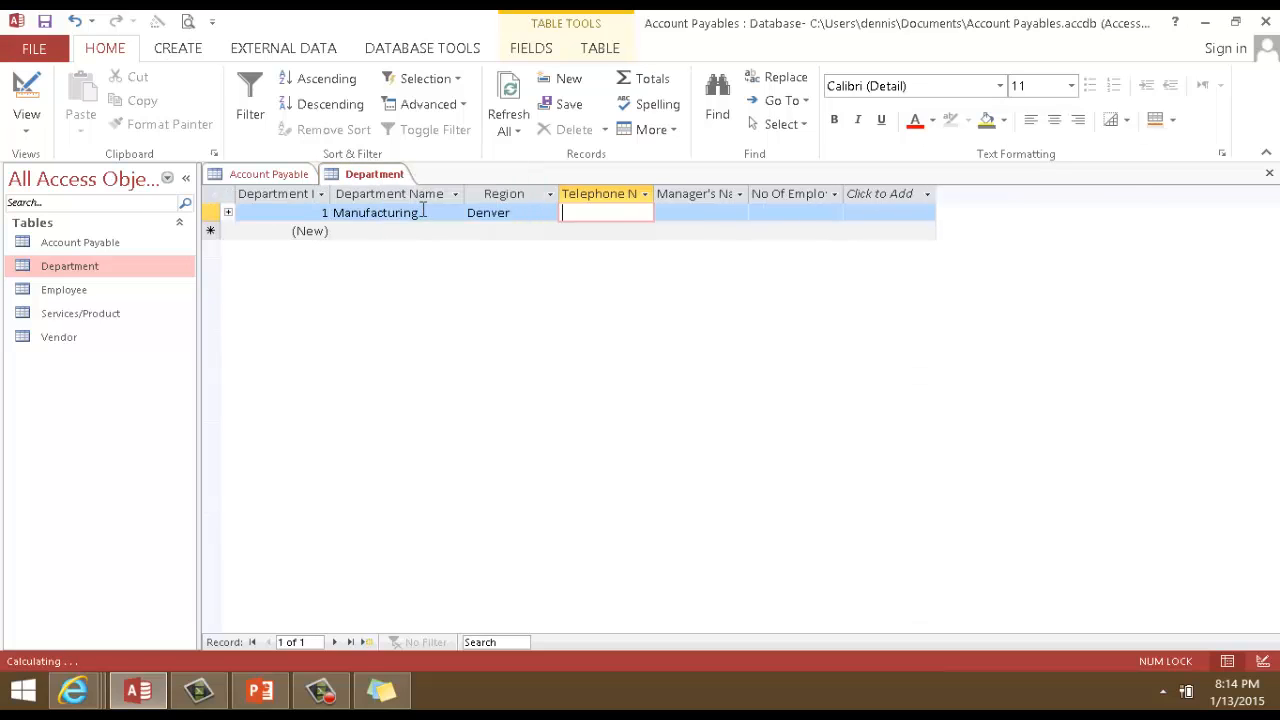
{"action": "right_click", "coordinate": [308, 177]}
{"action": "left_click", "coordinate": [355, 204]}
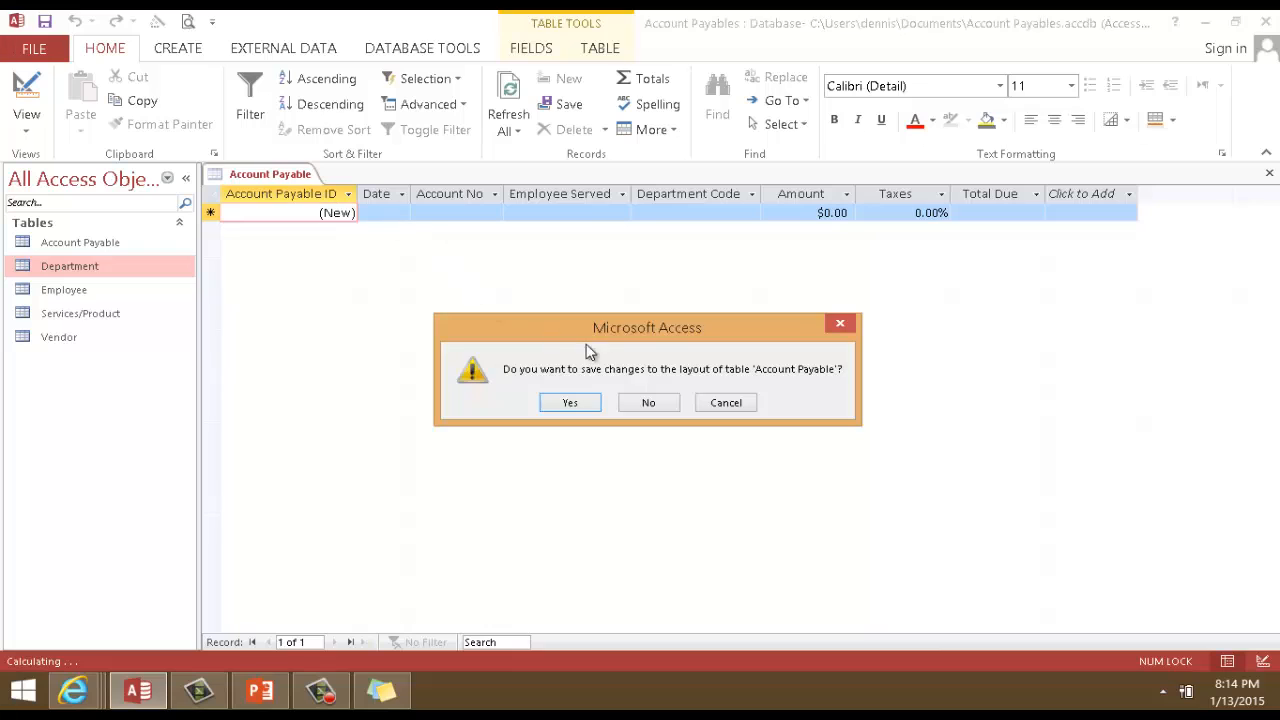
Keep Account Payable's layout, reopen it, and date the new record 1/13/2015.
{"action": "left_click", "coordinate": [583, 401]}
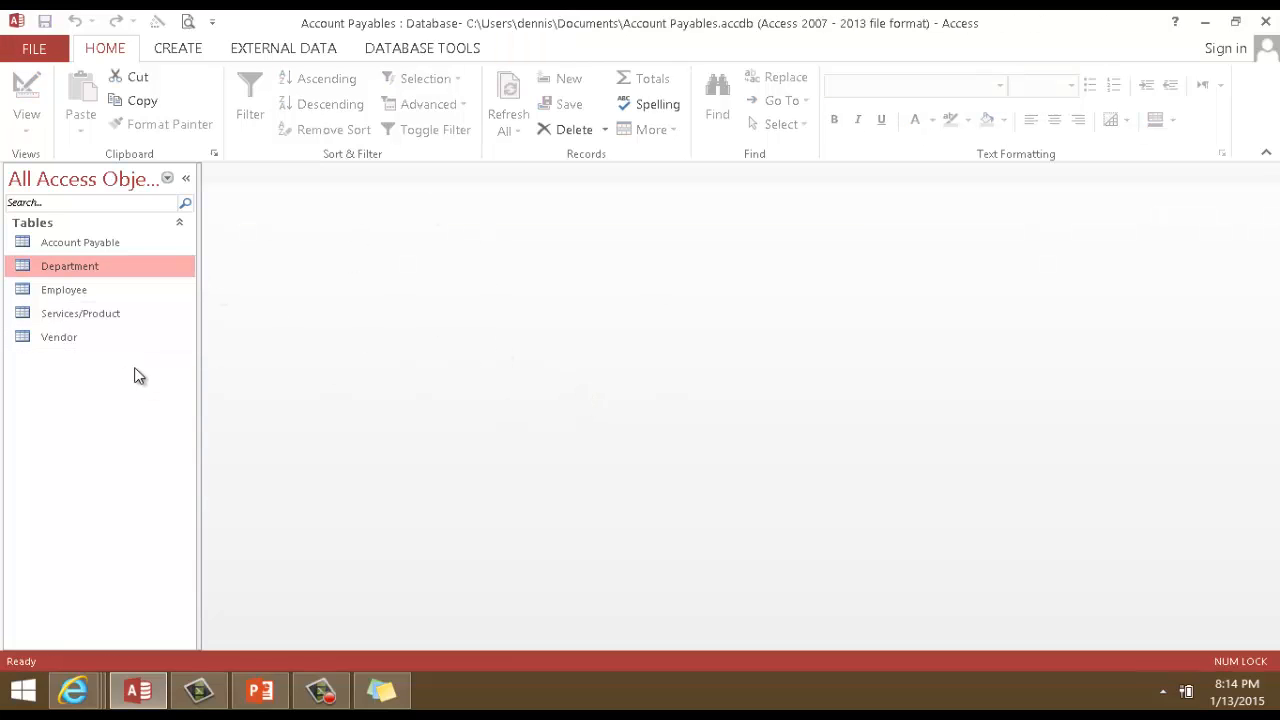
{"action": "double_click", "coordinate": [92, 246]}
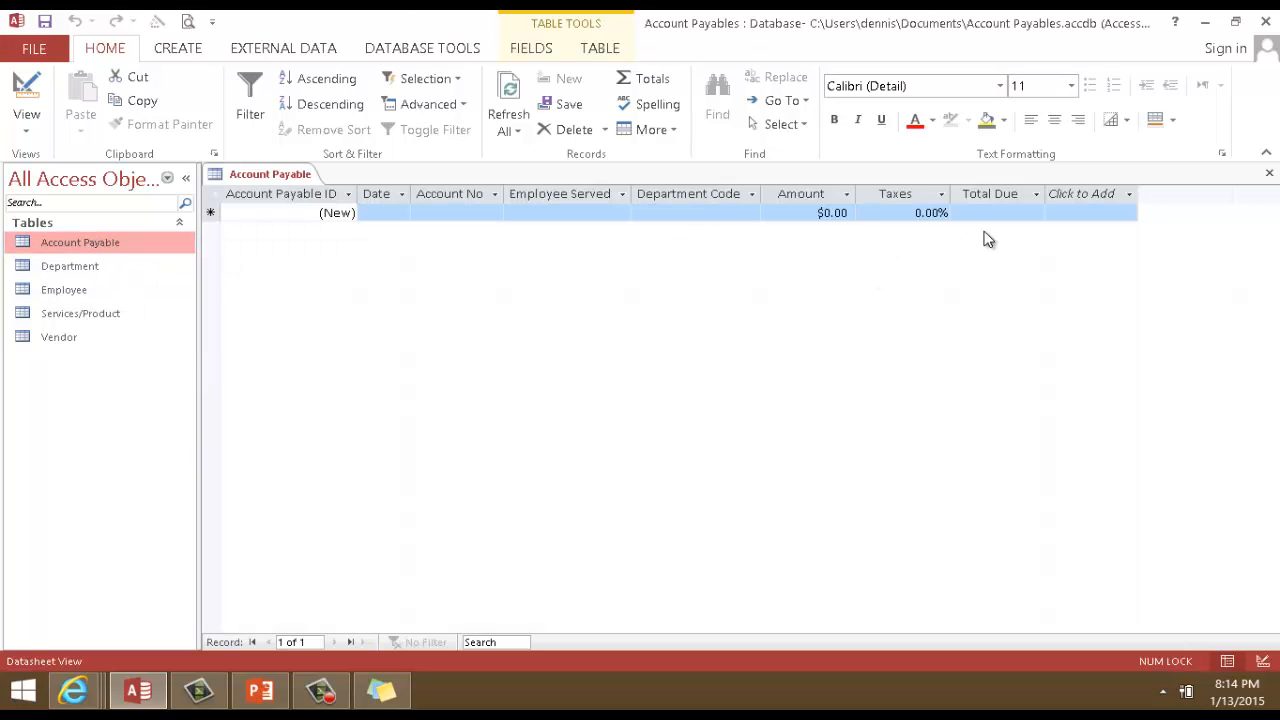
{"action": "left_click", "coordinate": [415, 193]}
{"action": "left_click", "coordinate": [406, 212]}
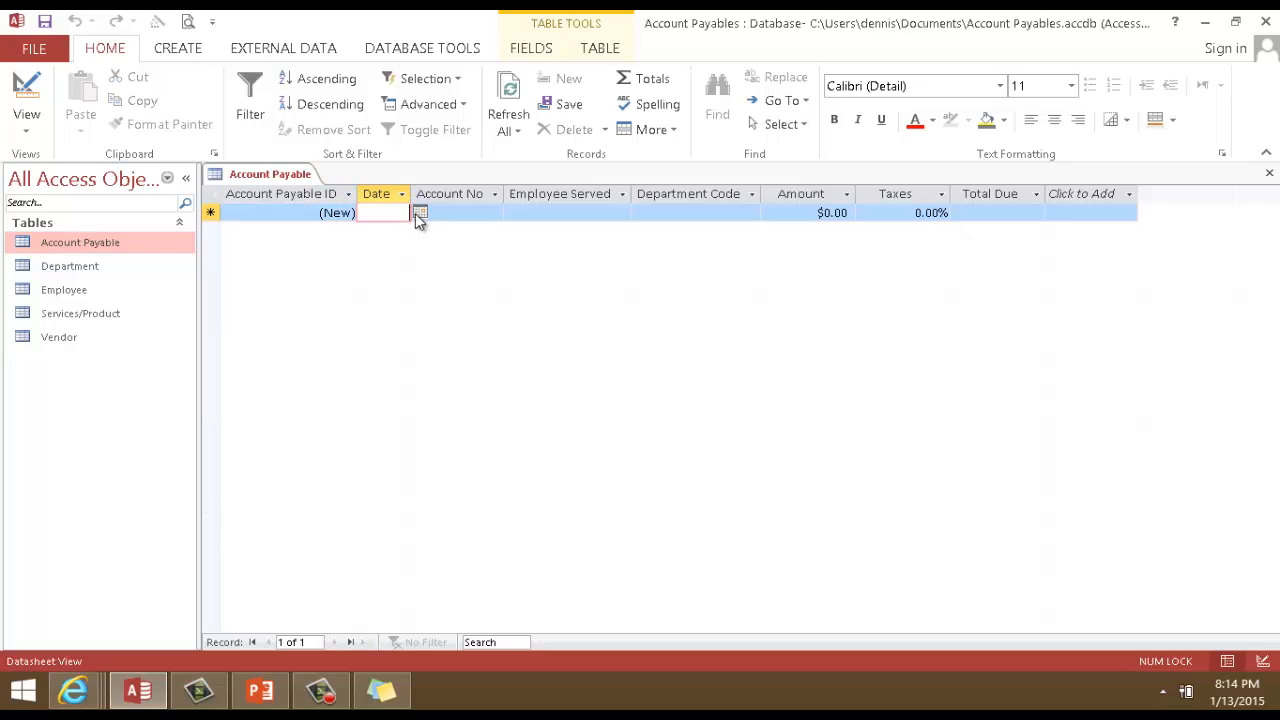
{"action": "left_click", "coordinate": [419, 213]}
{"action": "left_click", "coordinate": [321, 292]}
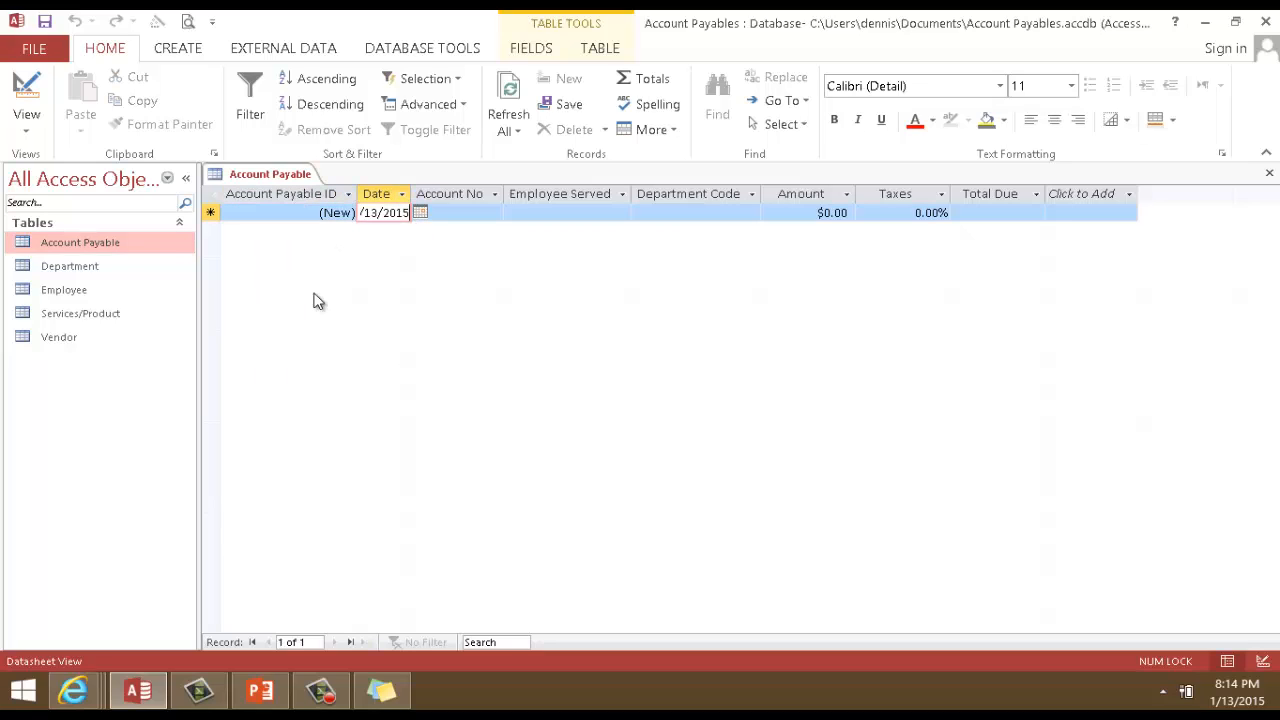
Choose account 1, the first employee and department code 1, widening the Date column.
{"action": "left_click", "coordinate": [493, 213]}
{"action": "left_click", "coordinate": [463, 236]}
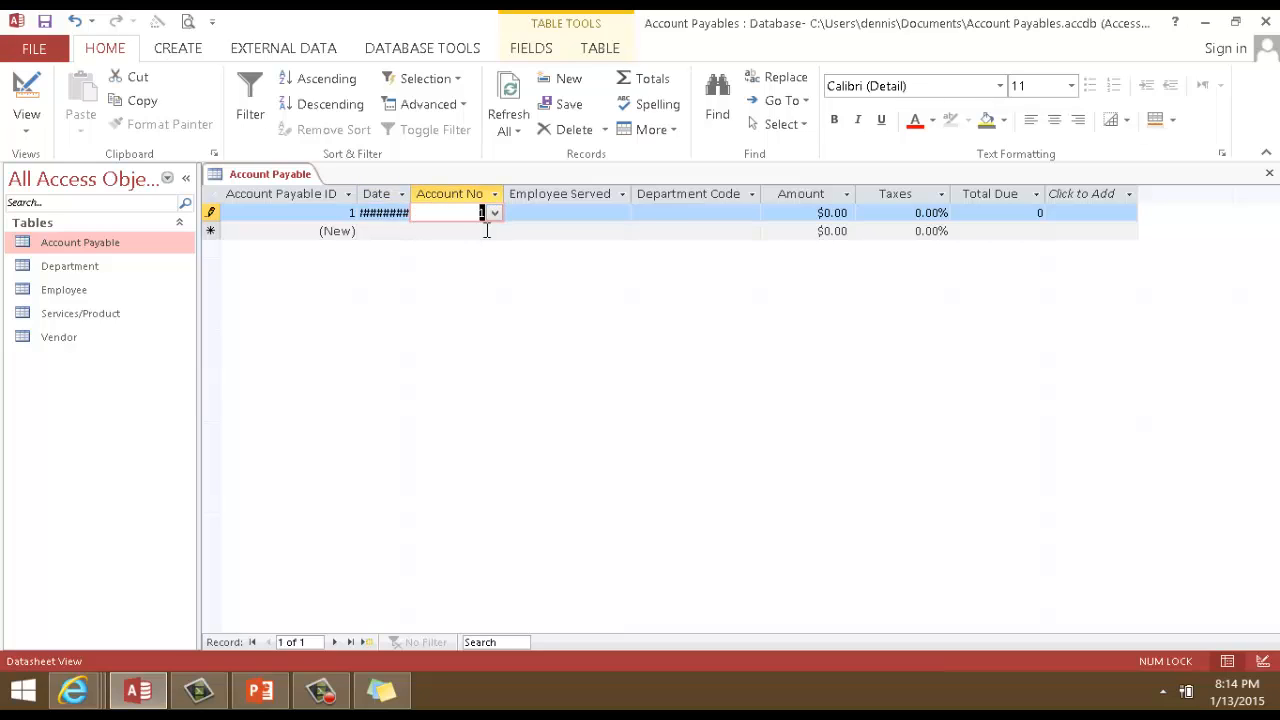
{"action": "left_click", "coordinate": [614, 214]}
{"action": "left_click", "coordinate": [622, 213]}
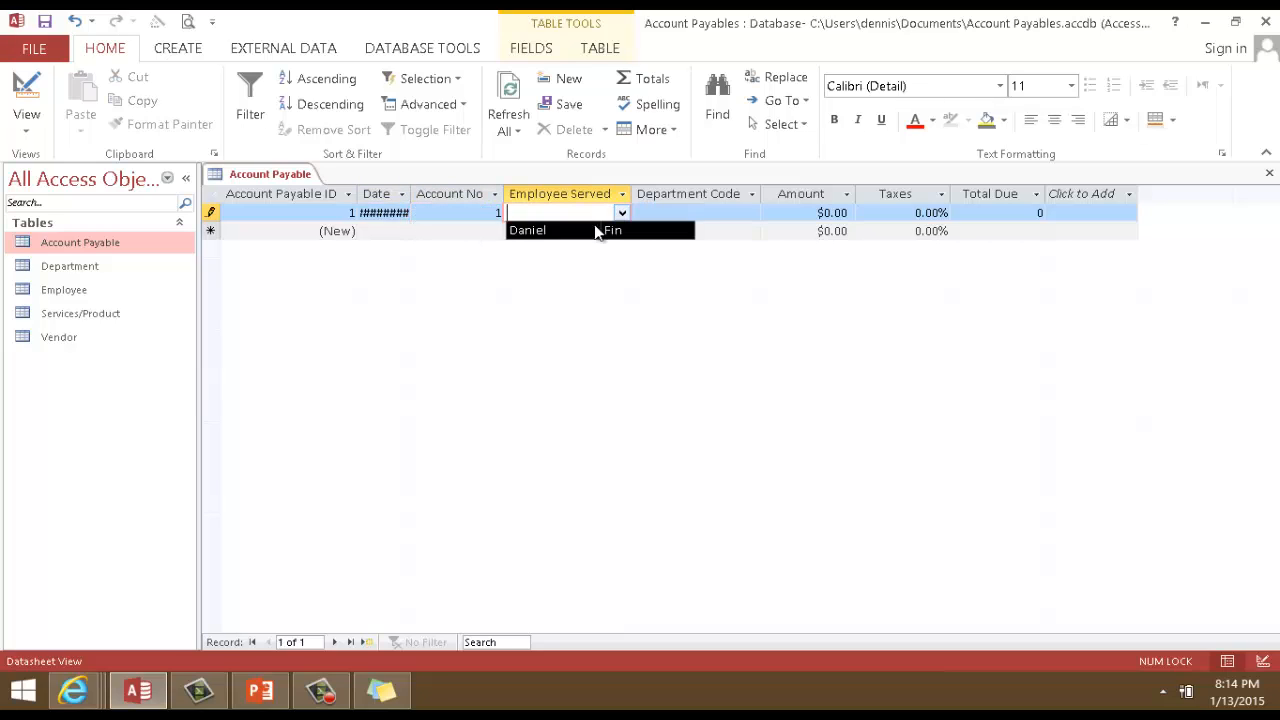
{"action": "left_click", "coordinate": [580, 230]}
{"action": "left_click", "coordinate": [731, 213]}
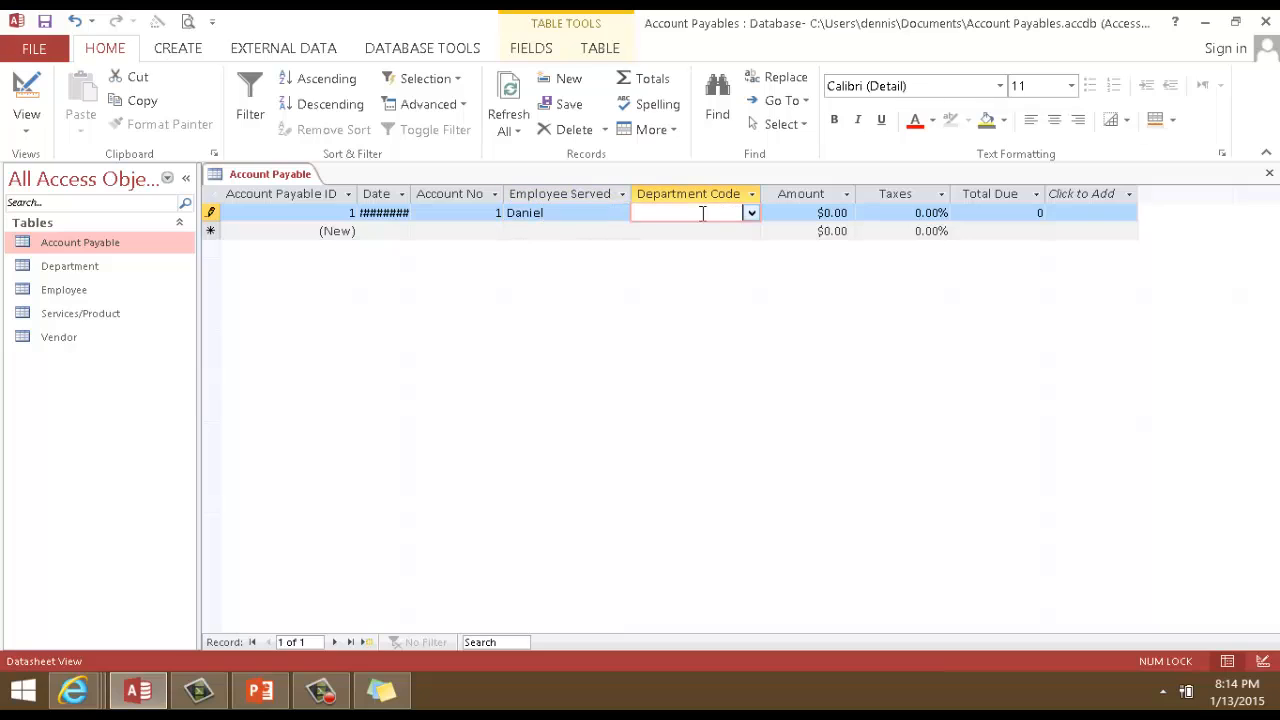
{"action": "double_click", "coordinate": [418, 196]}
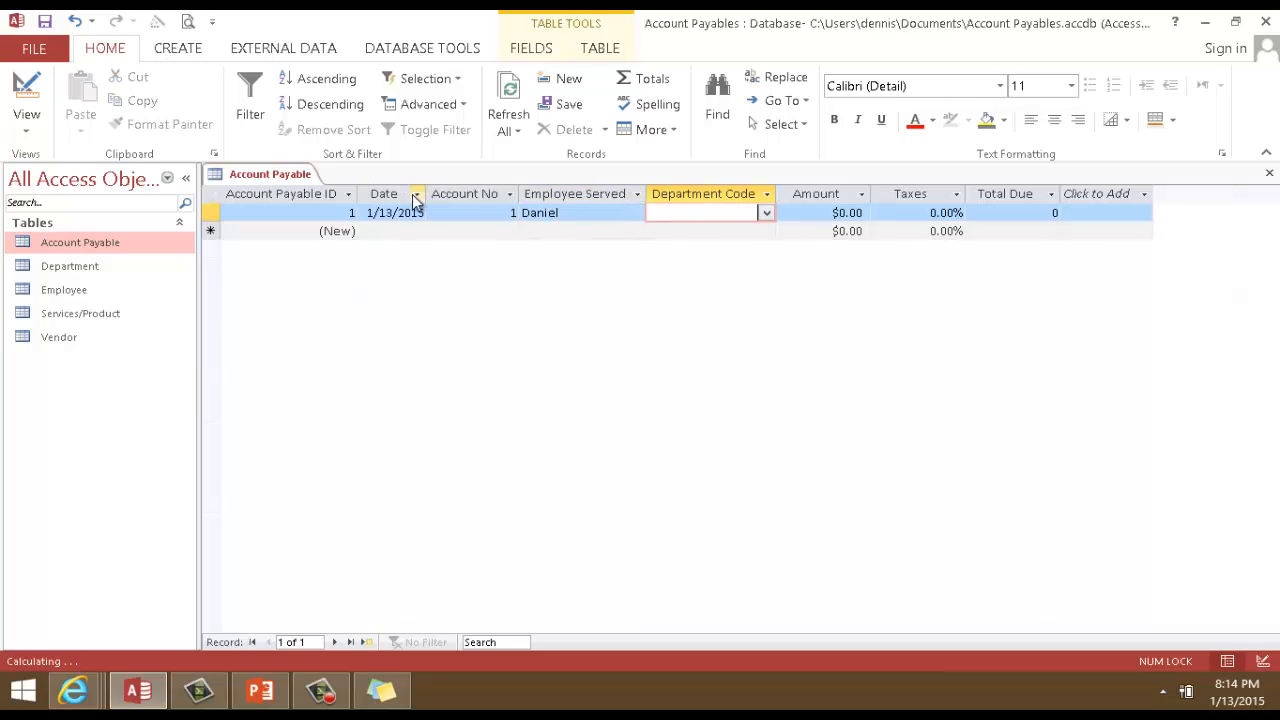
{"action": "left_click", "coordinate": [767, 214]}
{"action": "left_click", "coordinate": [743, 238]}
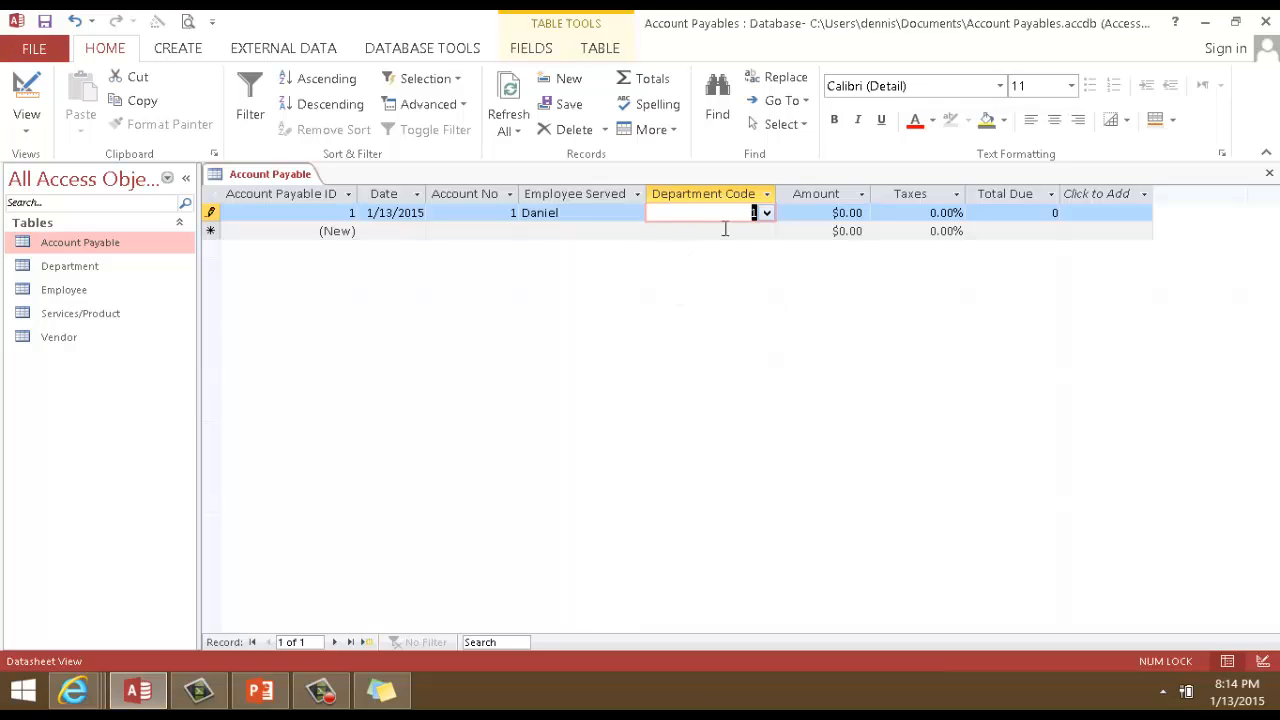
Enter amount 35 and attempt to set Taxes to 2.
{"action": "left_click", "coordinate": [864, 213]}
{"action": "left_click_drag", "start_coordinate": [864, 213], "coordinate": [836, 215]}
{"action": "type", "text": "35"}
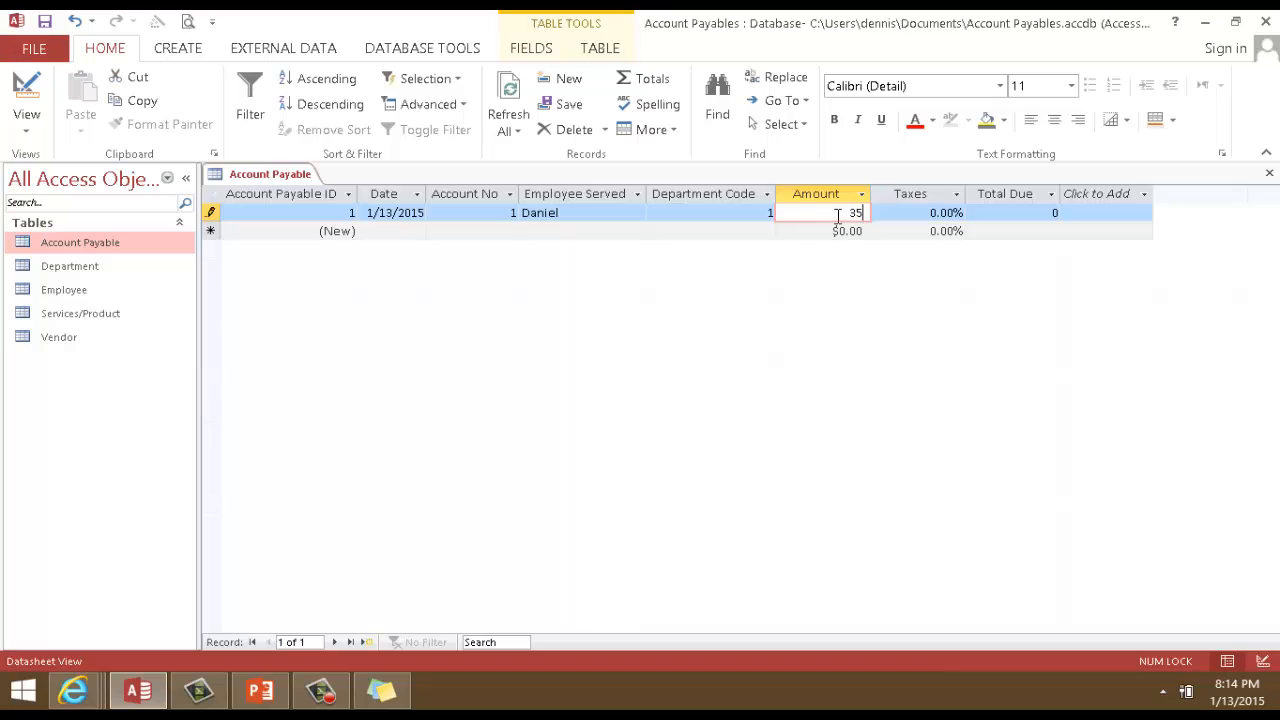
{"action": "key", "text": "Tab"}
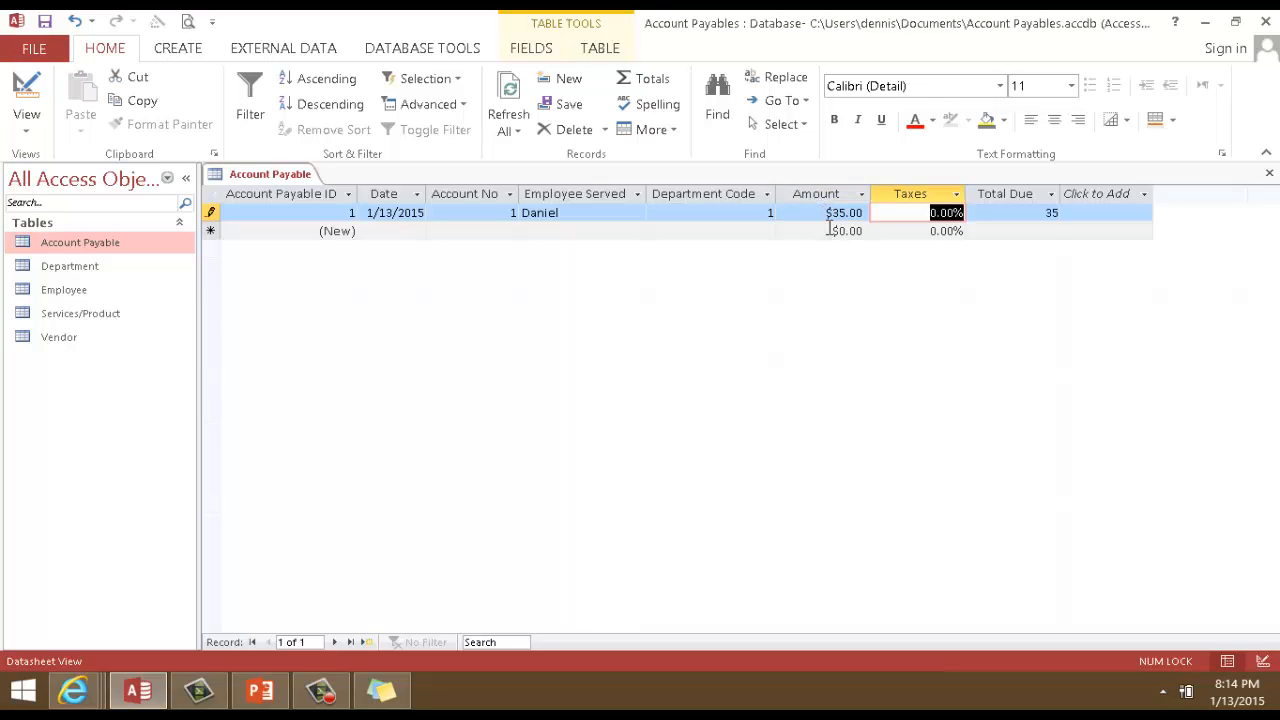
{"action": "type", "text": "2"}
{"action": "key", "text": "Tab"}
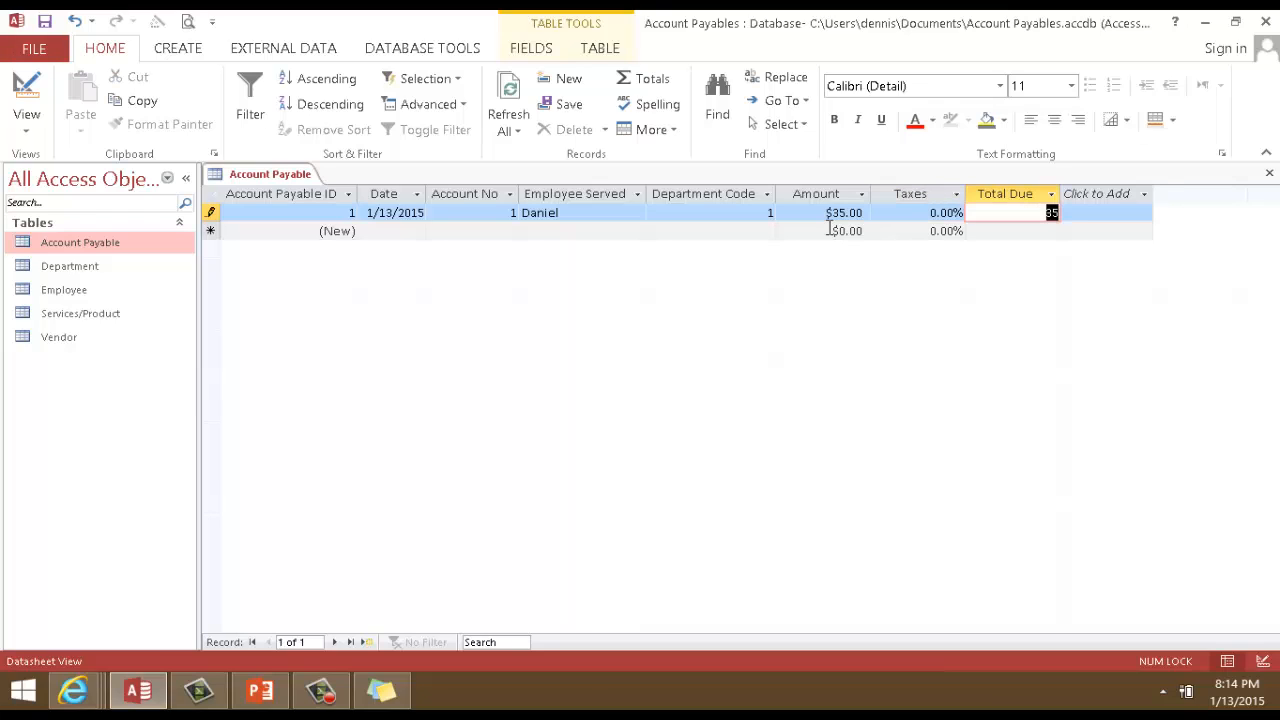
{"action": "left_click", "coordinate": [966, 212]}
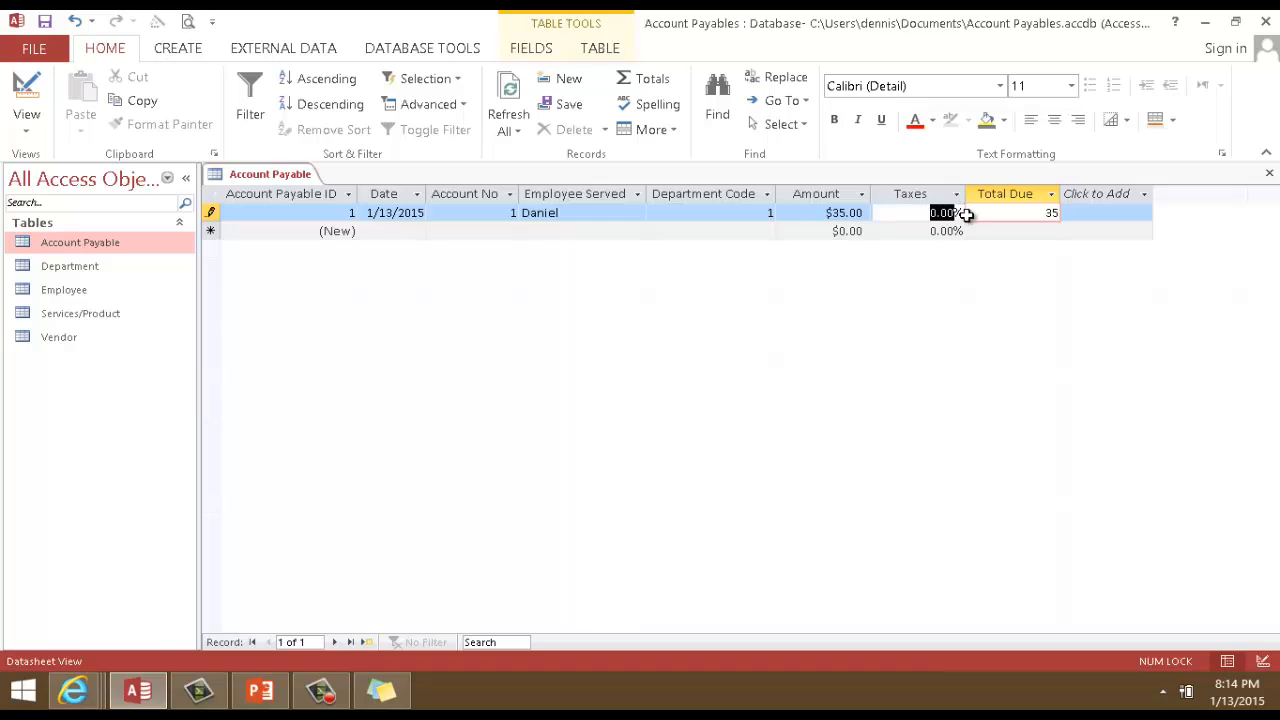
{"action": "type", "text": "2"}
{"action": "key", "text": "Tab"}
{"action": "left_click_drag", "start_coordinate": [955, 213], "coordinate": [925, 215]}
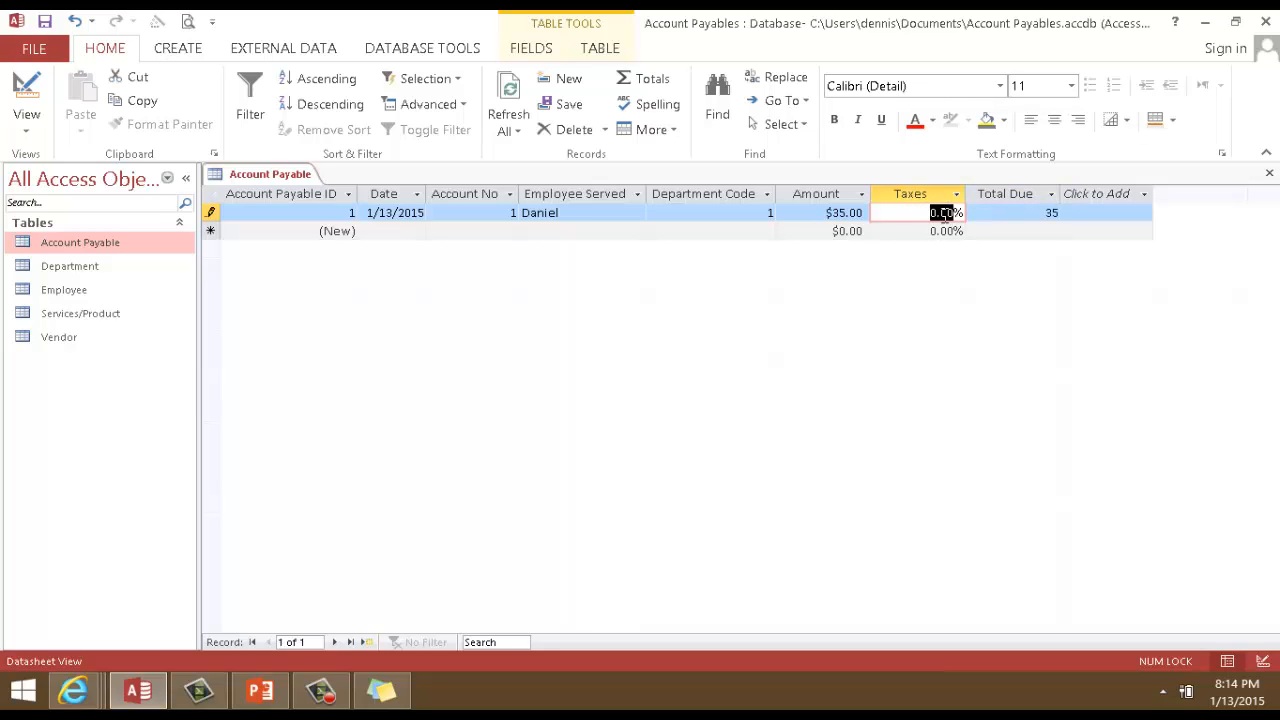
In Design view, select the Taxes field and bring up its Field Size options.
{"action": "left_click", "coordinate": [25, 95]}
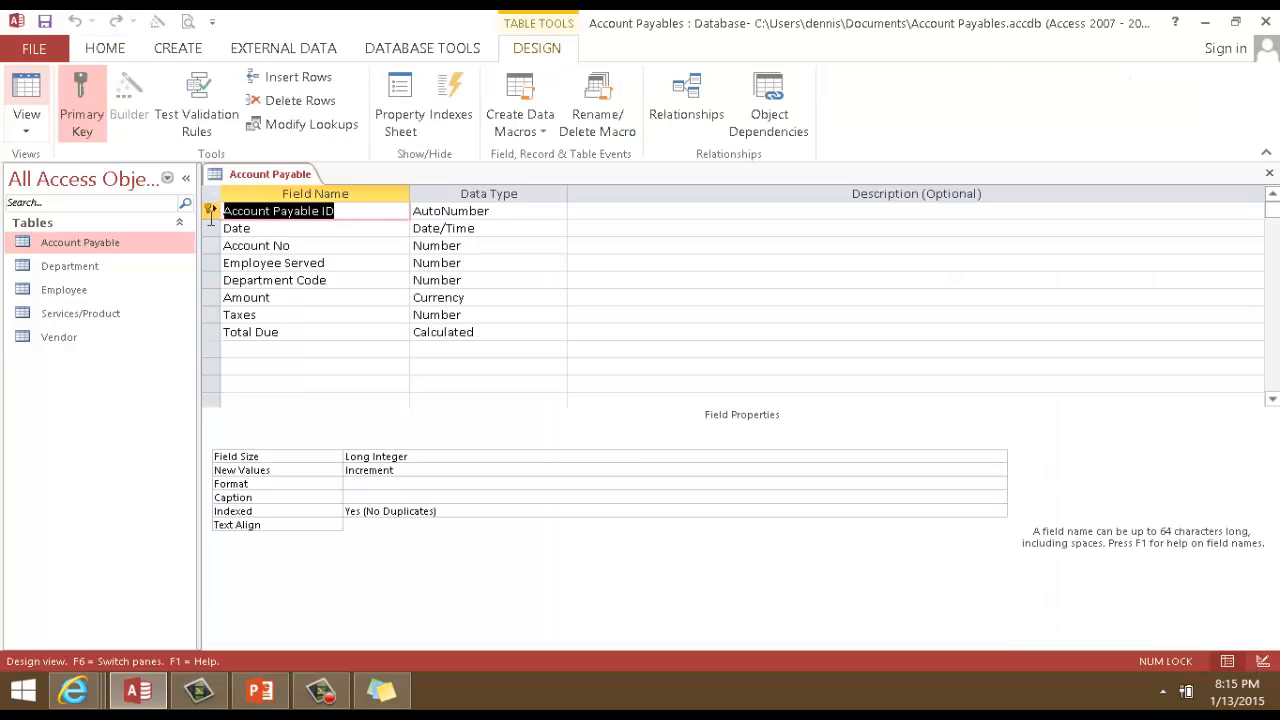
{"action": "left_click", "coordinate": [473, 316]}
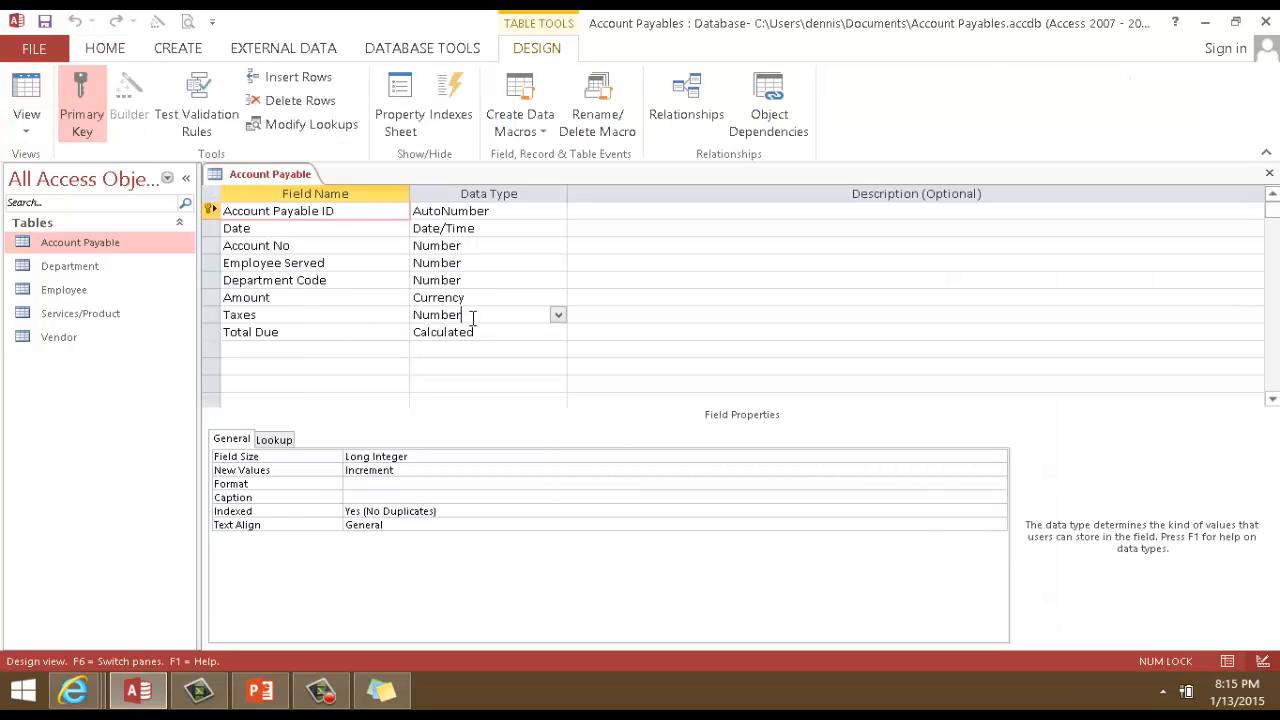
{"action": "left_click", "coordinate": [441, 457]}
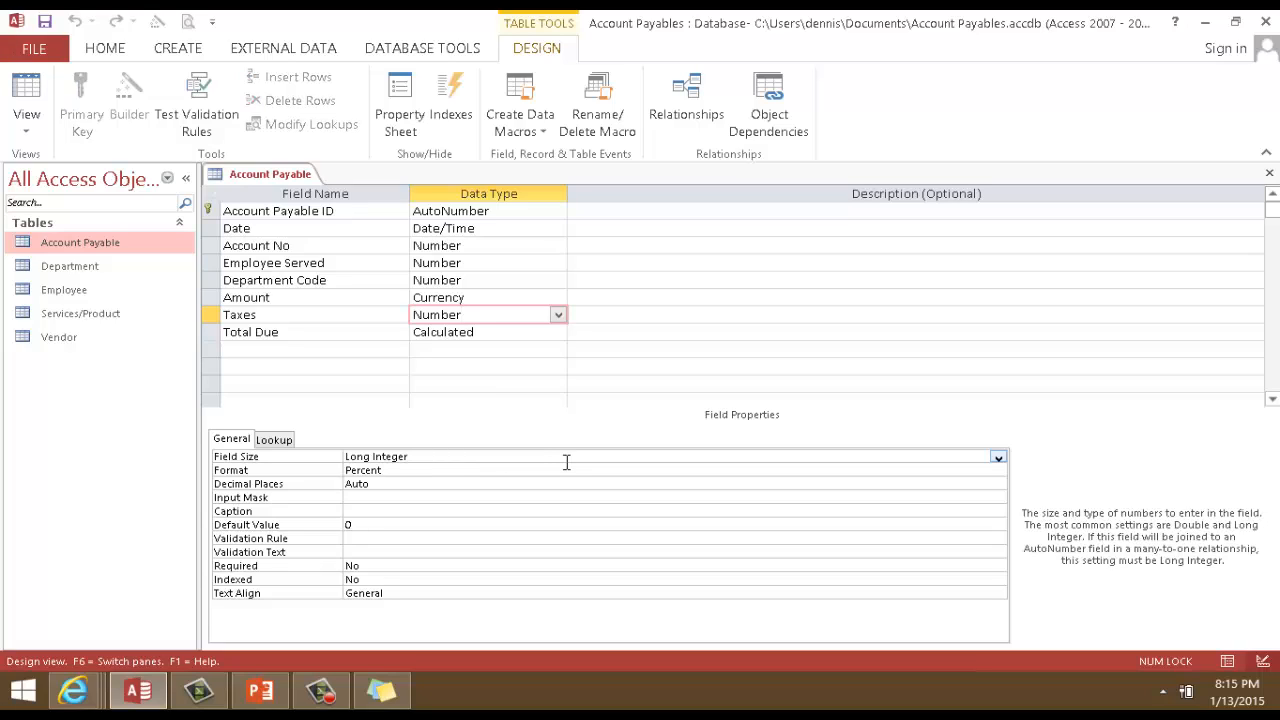
{"action": "left_click", "coordinate": [998, 458]}
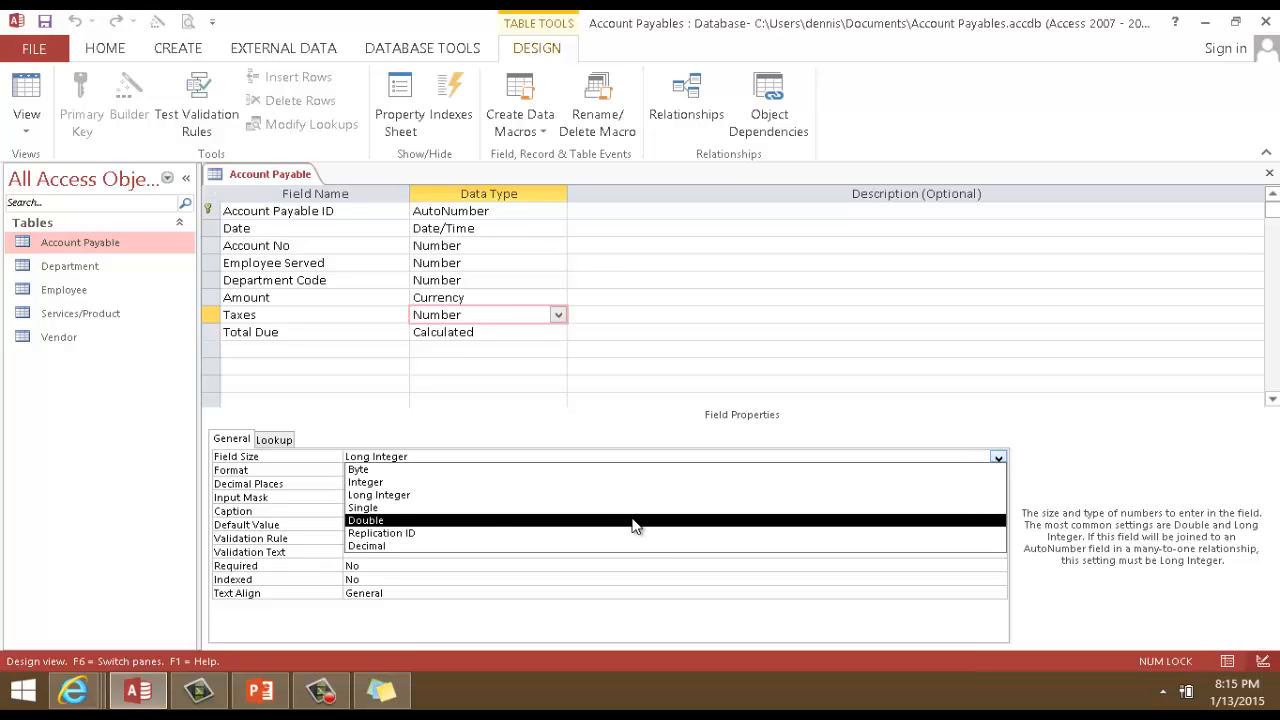
Set the Taxes field size to Double, save the table, and return to Datasheet view.
{"action": "left_click", "coordinate": [632, 521]}
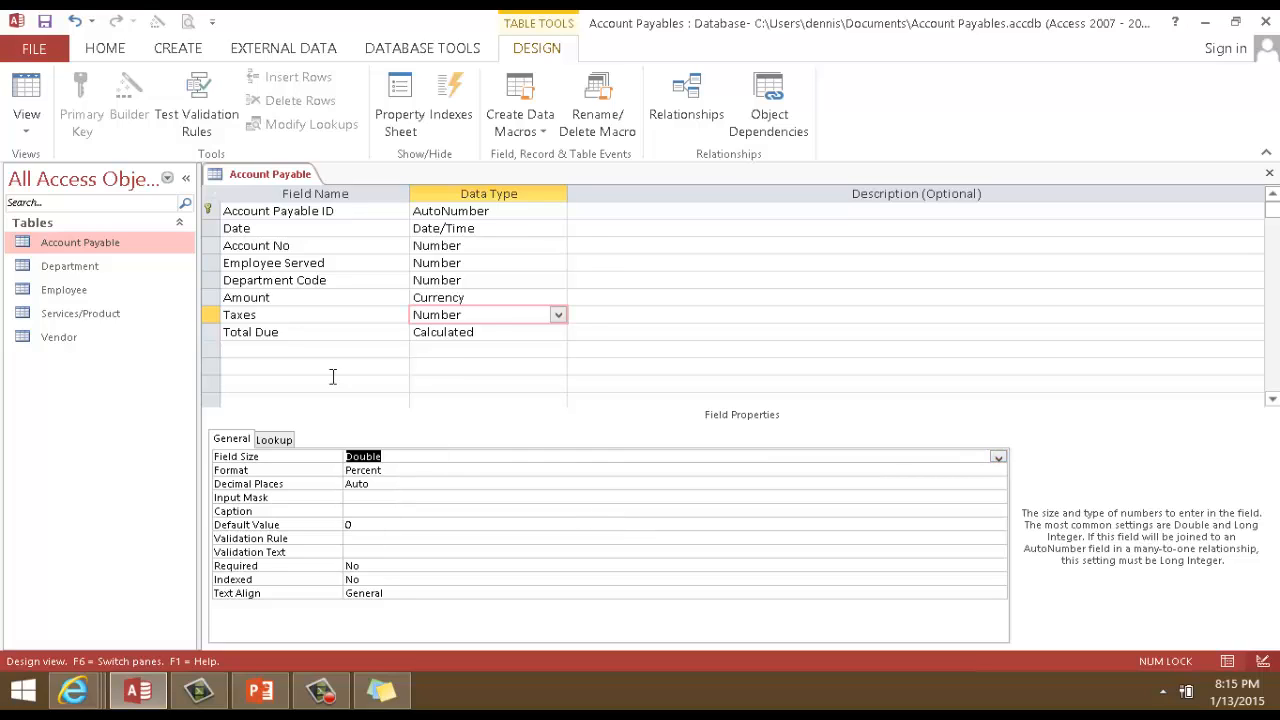
{"action": "left_click", "coordinate": [35, 90]}
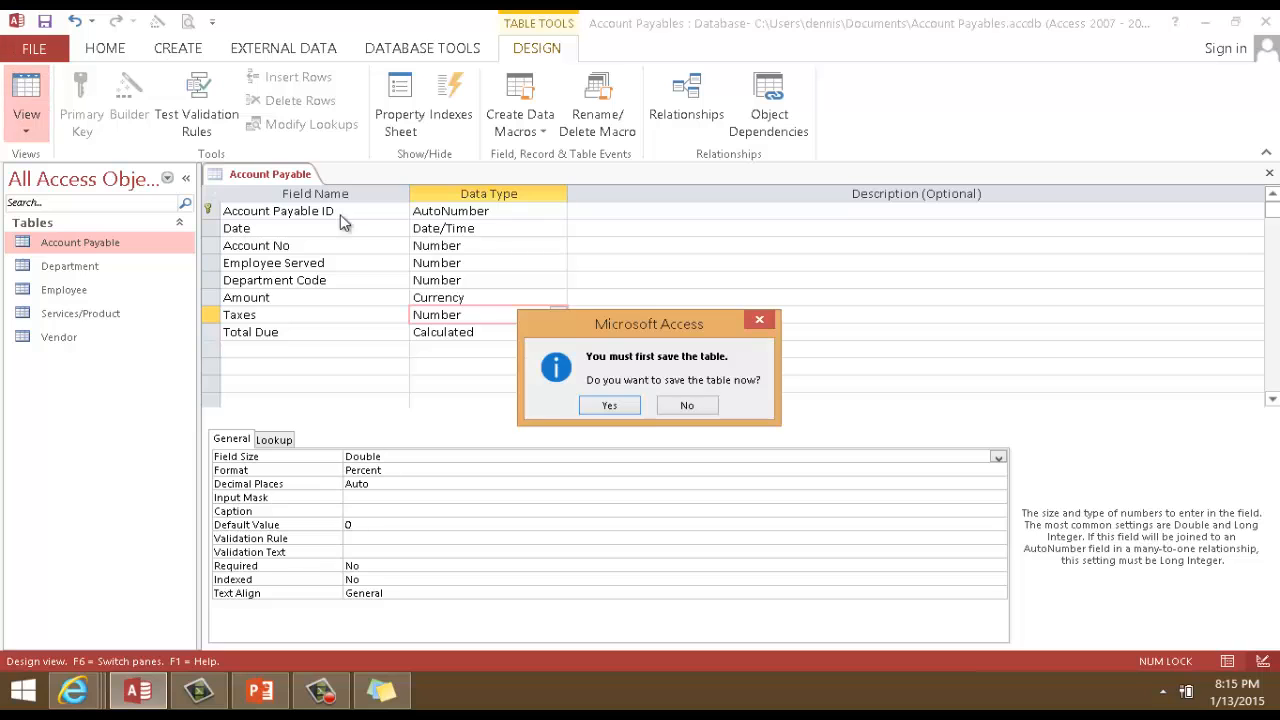
{"action": "left_click", "coordinate": [620, 407]}
{"action": "left_click", "coordinate": [612, 416]}
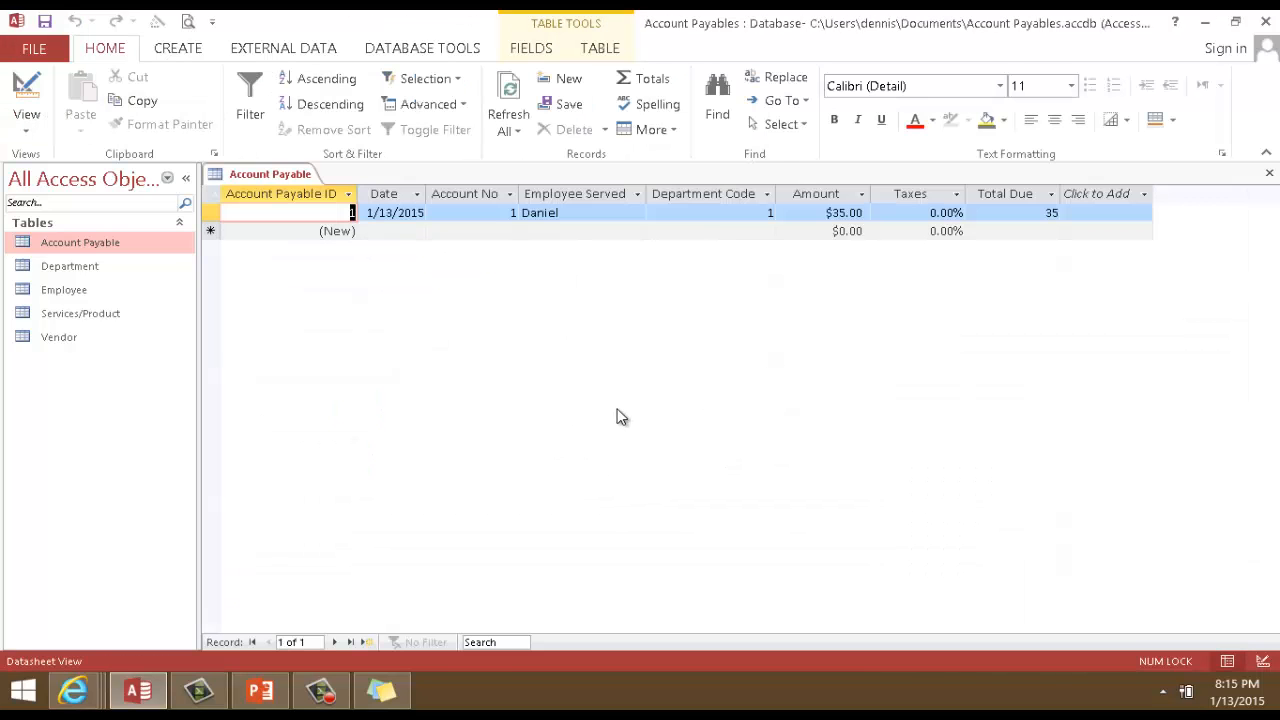
Change record 1's tax rate from 20% to 2% (Total Due 35.7) and open the Vendor table.
{"action": "left_click", "coordinate": [945, 212]}
{"action": "double_click", "coordinate": [915, 212]}
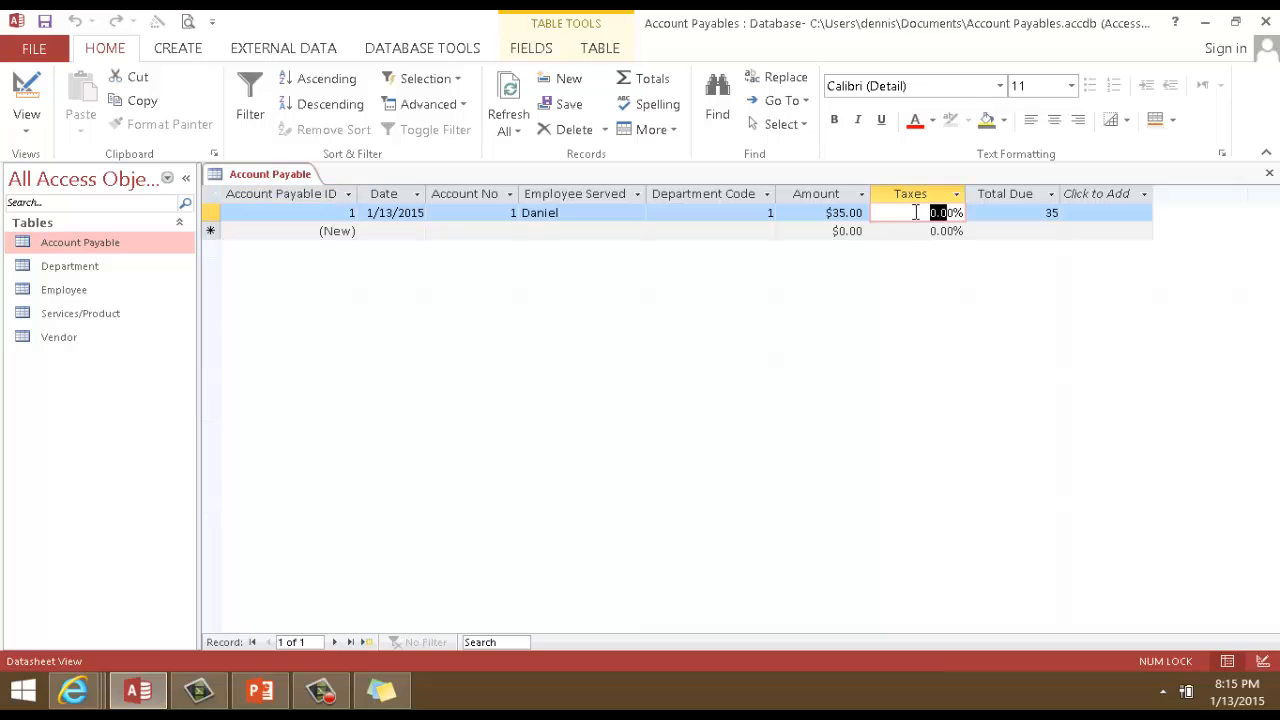
{"action": "type", "text": "20%"}
{"action": "key", "text": "Tab"}
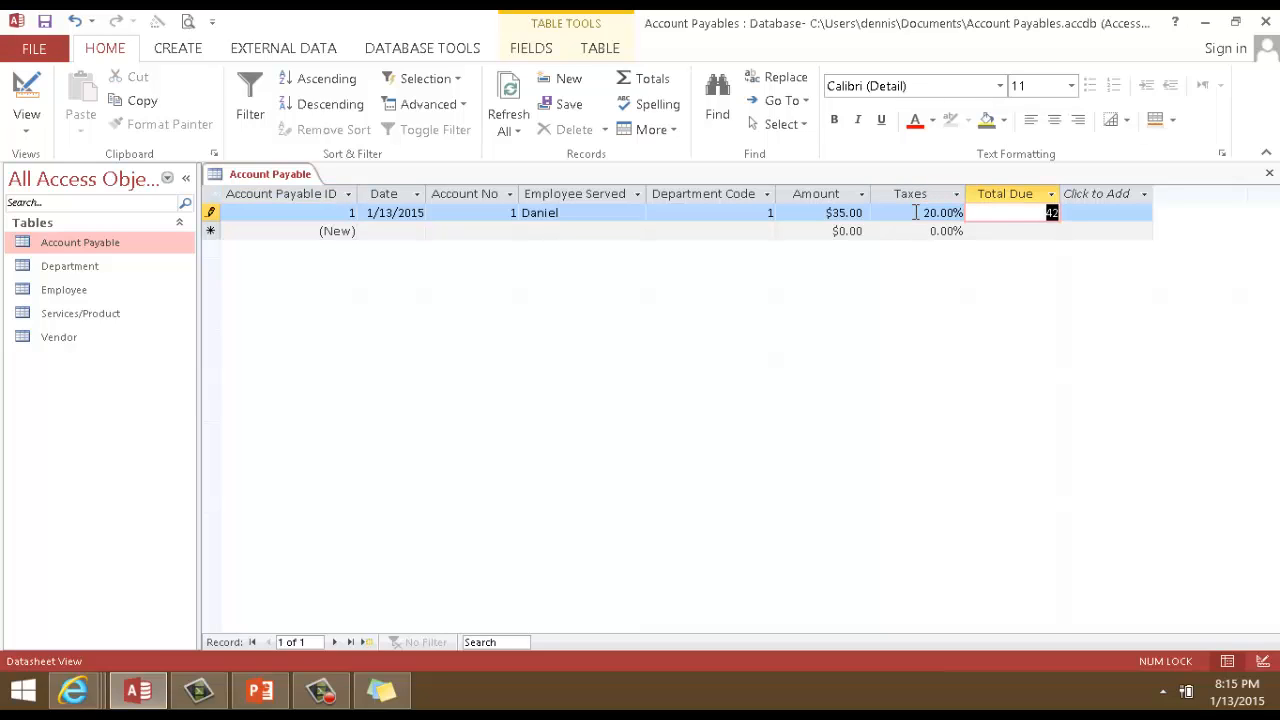
{"action": "left_click", "coordinate": [915, 212]}
{"action": "double_click", "coordinate": [895, 213]}
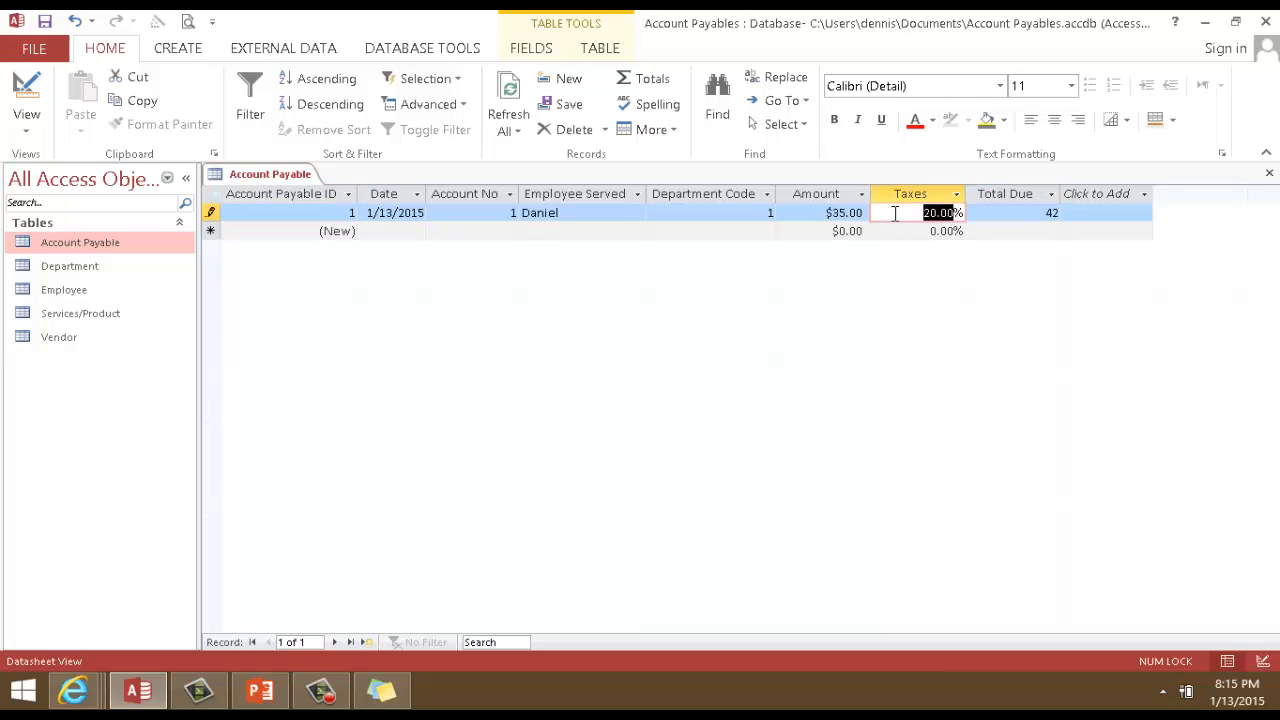
{"action": "type", "text": "2"}
{"action": "key", "text": "Tab"}
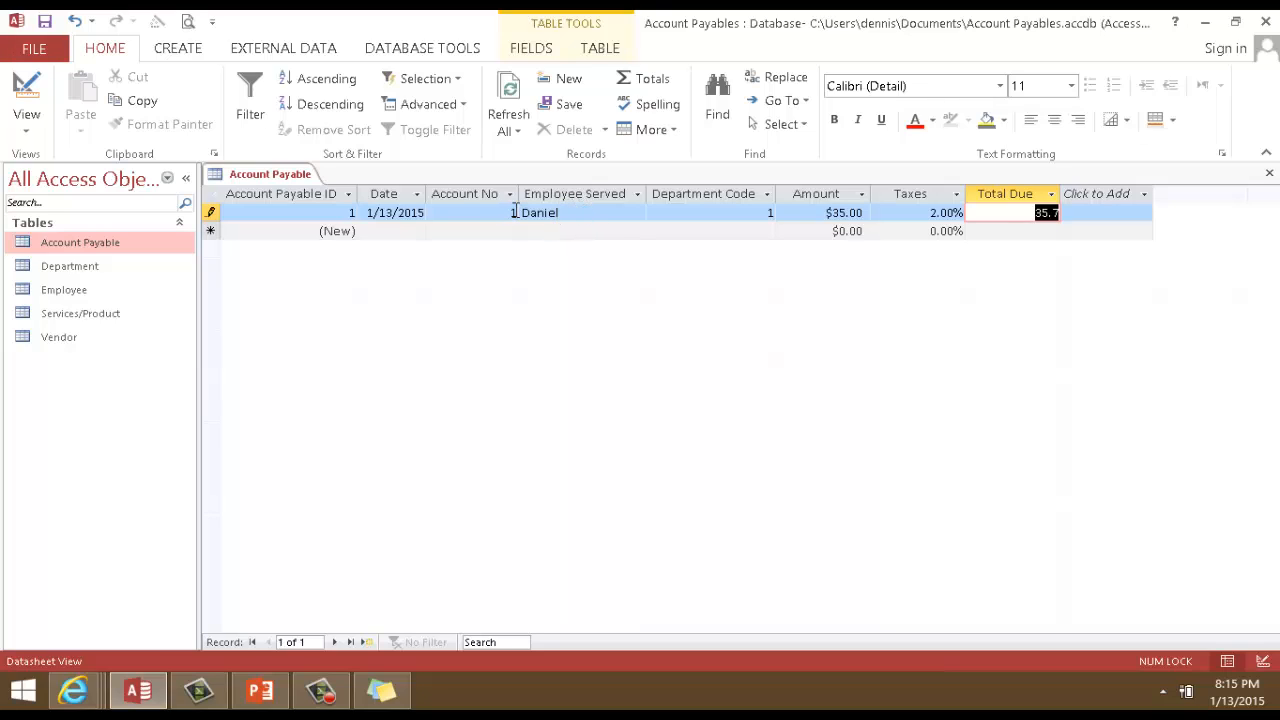
{"action": "double_click", "coordinate": [58, 338]}
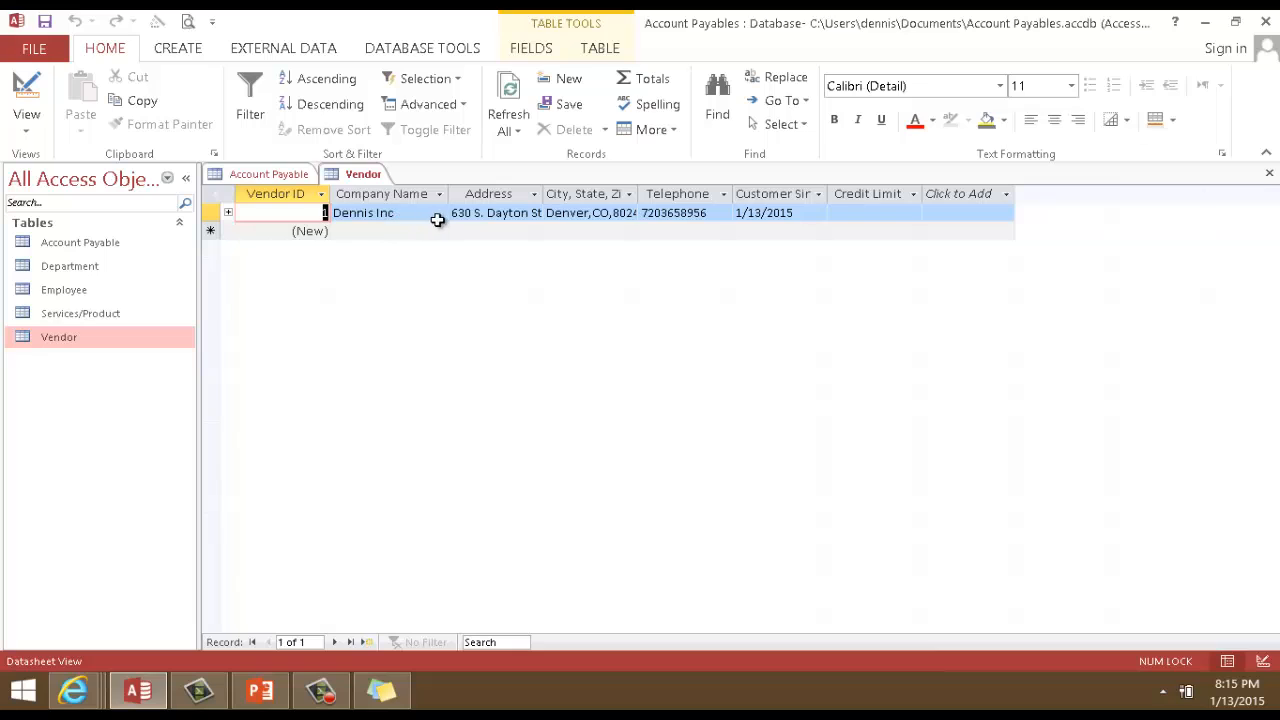
Reopen the Account Payable table and switch it to Design view.
{"action": "double_click", "coordinate": [95, 246]}
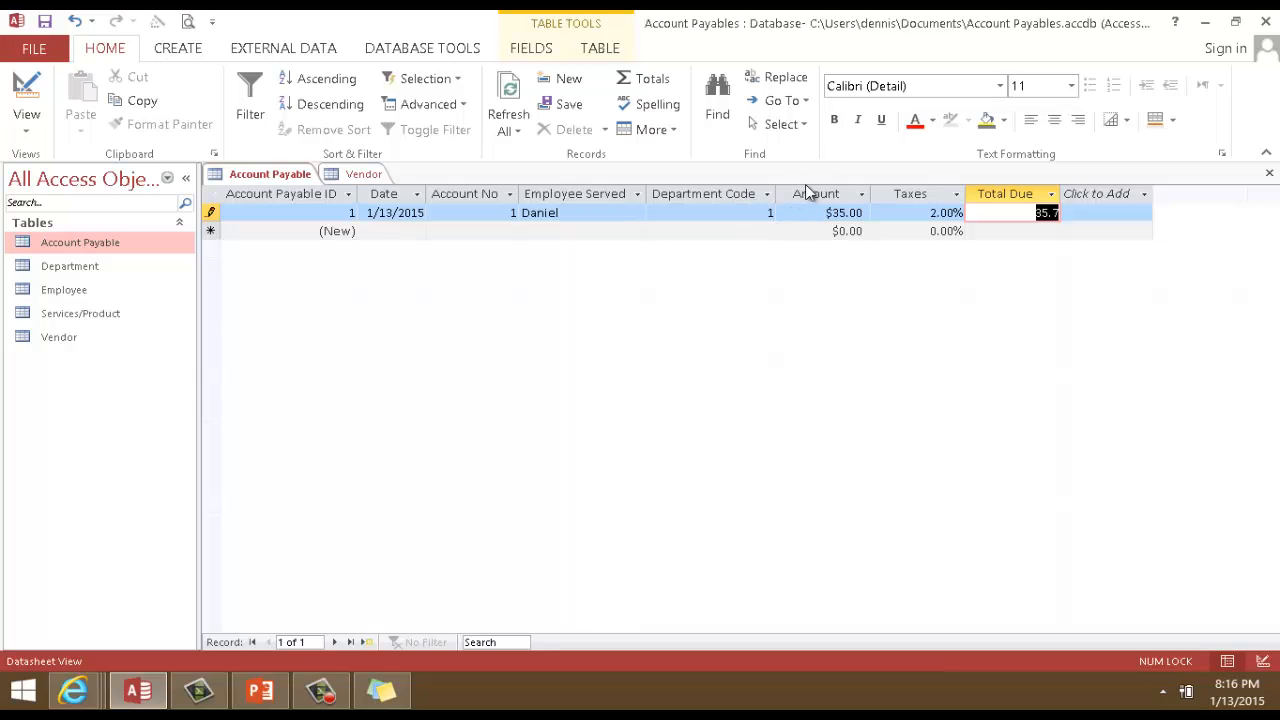
{"action": "left_click", "coordinate": [26, 88]}
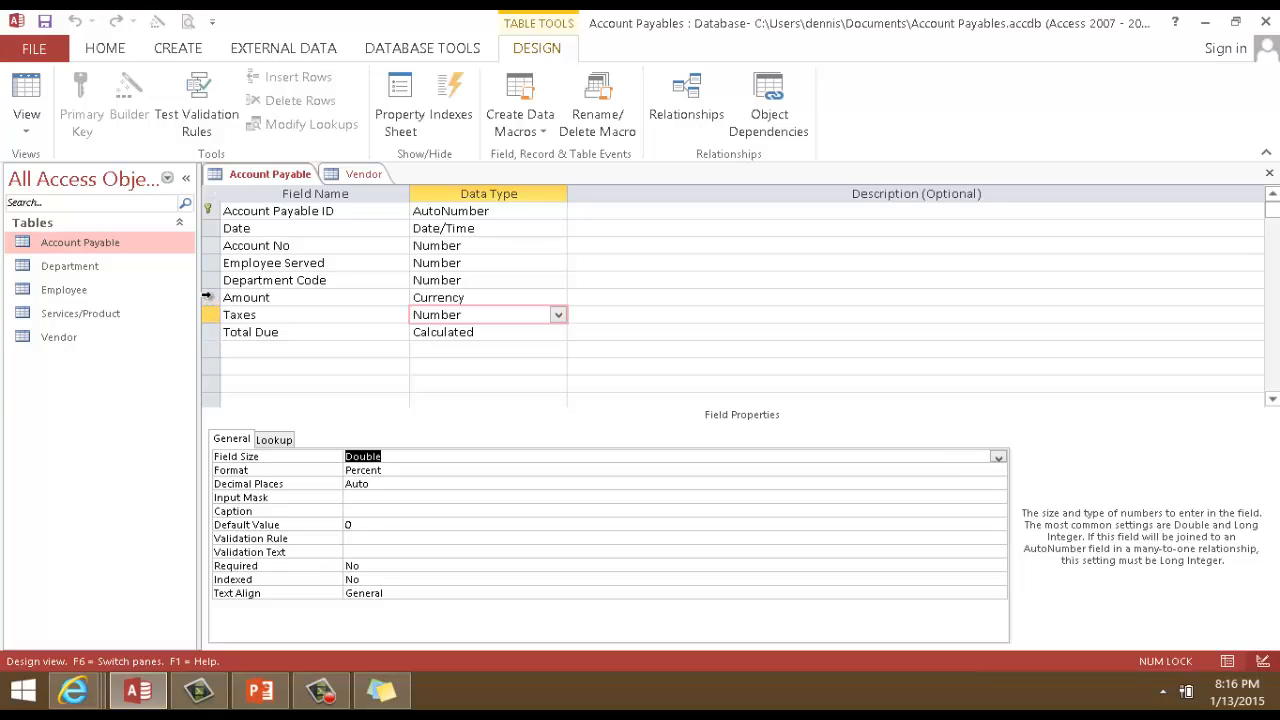
Insert a Service/Product field above Amount and choose Lookup Wizard as its data type.
{"action": "left_click", "coordinate": [210, 298]}
{"action": "right_click", "coordinate": [210, 299]}
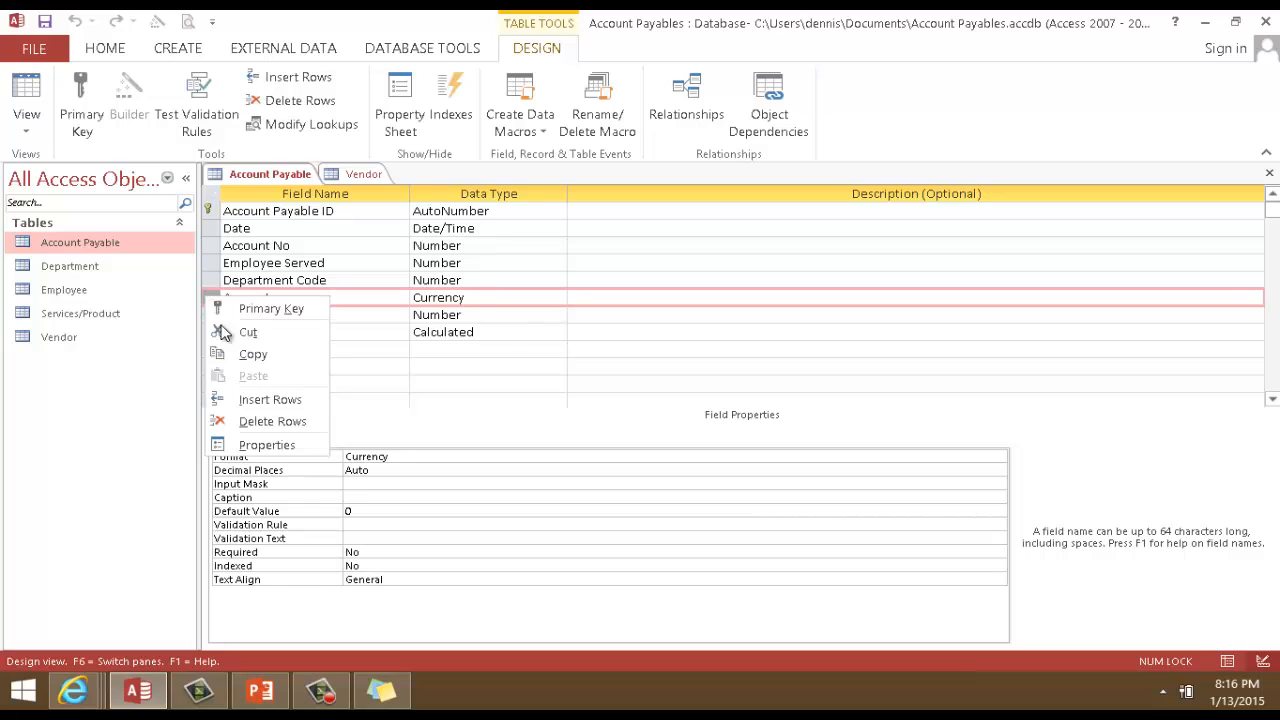
{"action": "left_click", "coordinate": [262, 400]}
{"action": "left_click", "coordinate": [258, 298]}
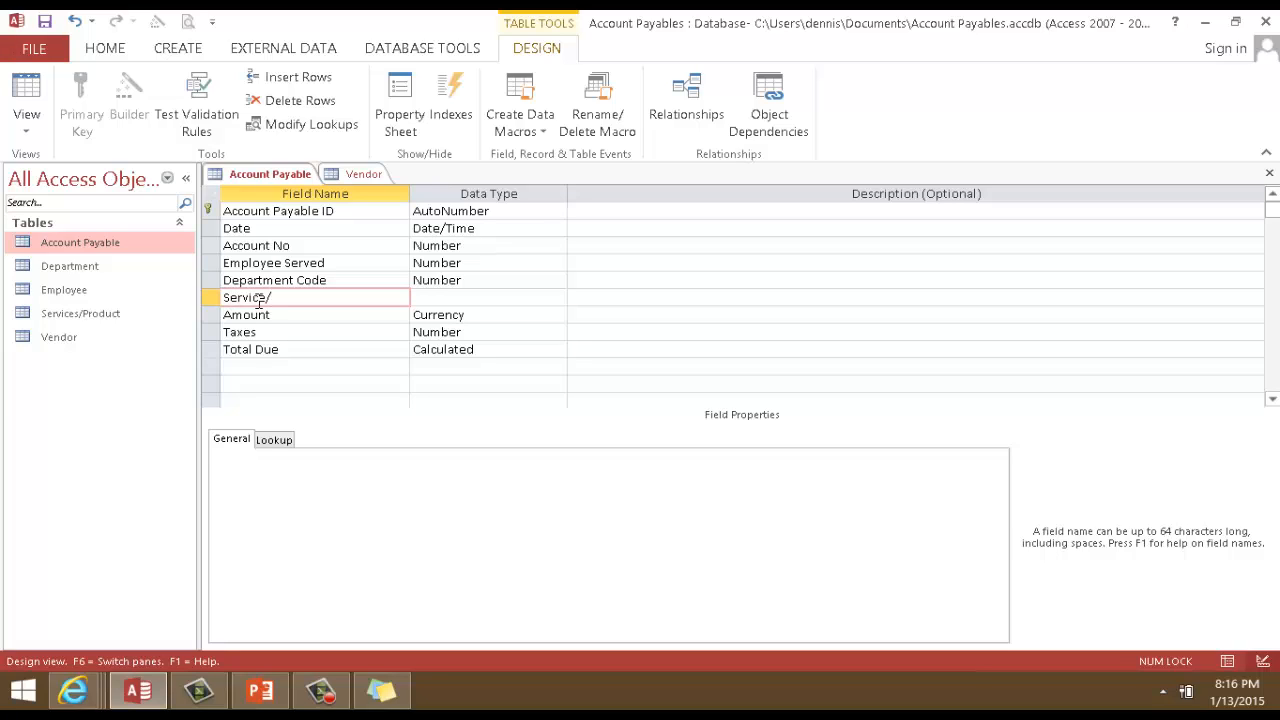
{"action": "type", "text": "Service/Product"}
{"action": "left_click", "coordinate": [466, 294]}
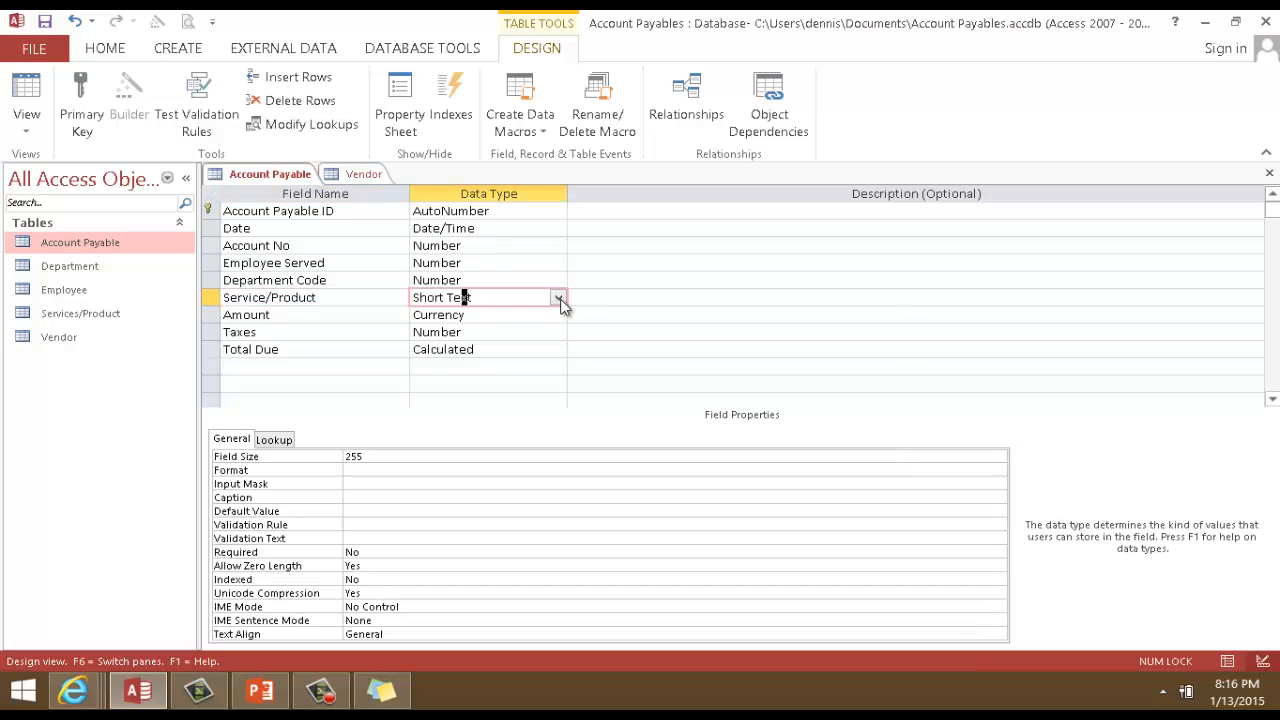
{"action": "left_click", "coordinate": [559, 299]}
{"action": "left_click", "coordinate": [505, 505]}
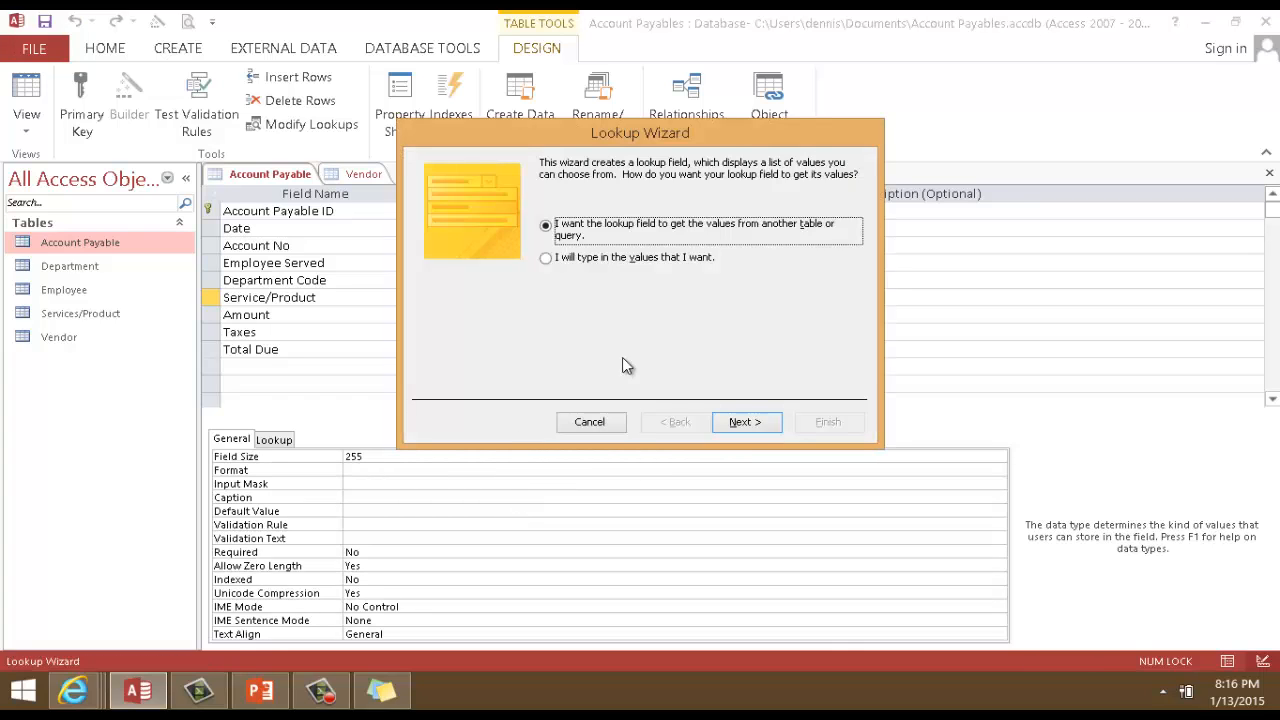
Build the lookup from the Services/Product table's Name field sorted by Name, save, and view the datasheet.
{"action": "left_click", "coordinate": [745, 421]}
{"action": "left_click", "coordinate": [642, 237]}
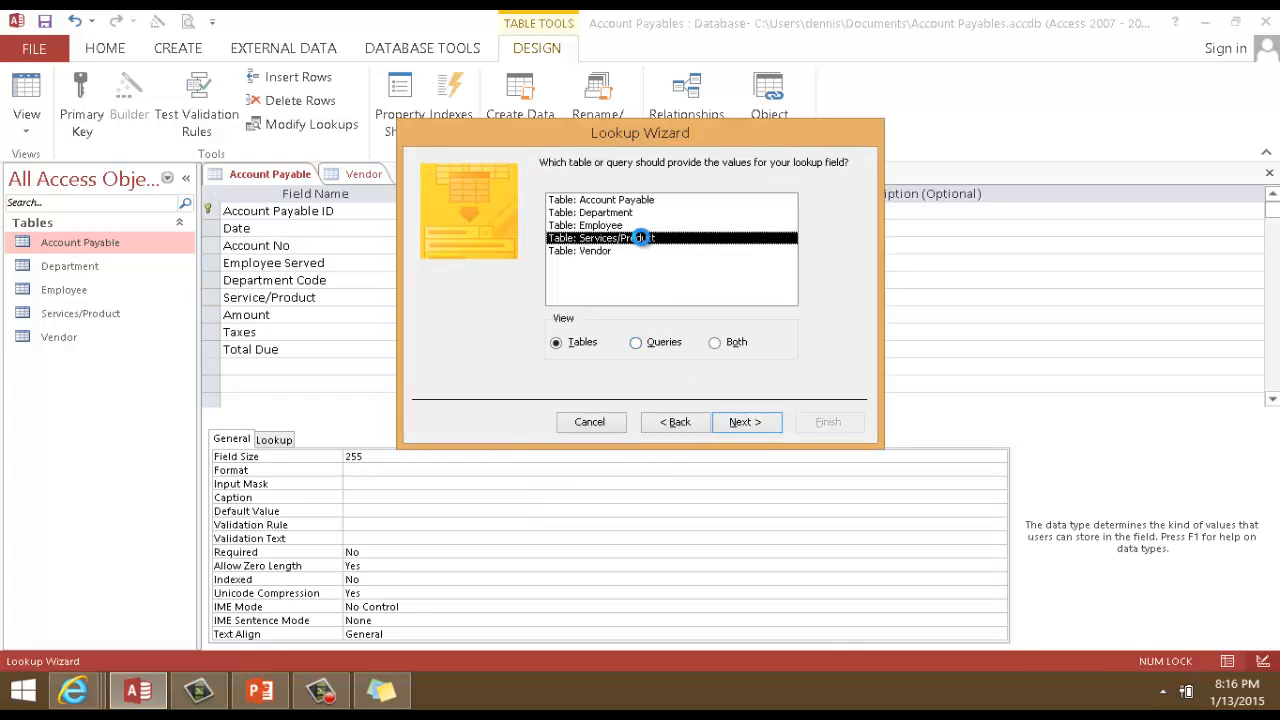
{"action": "double_click", "coordinate": [642, 237]}
{"action": "left_click", "coordinate": [433, 305]}
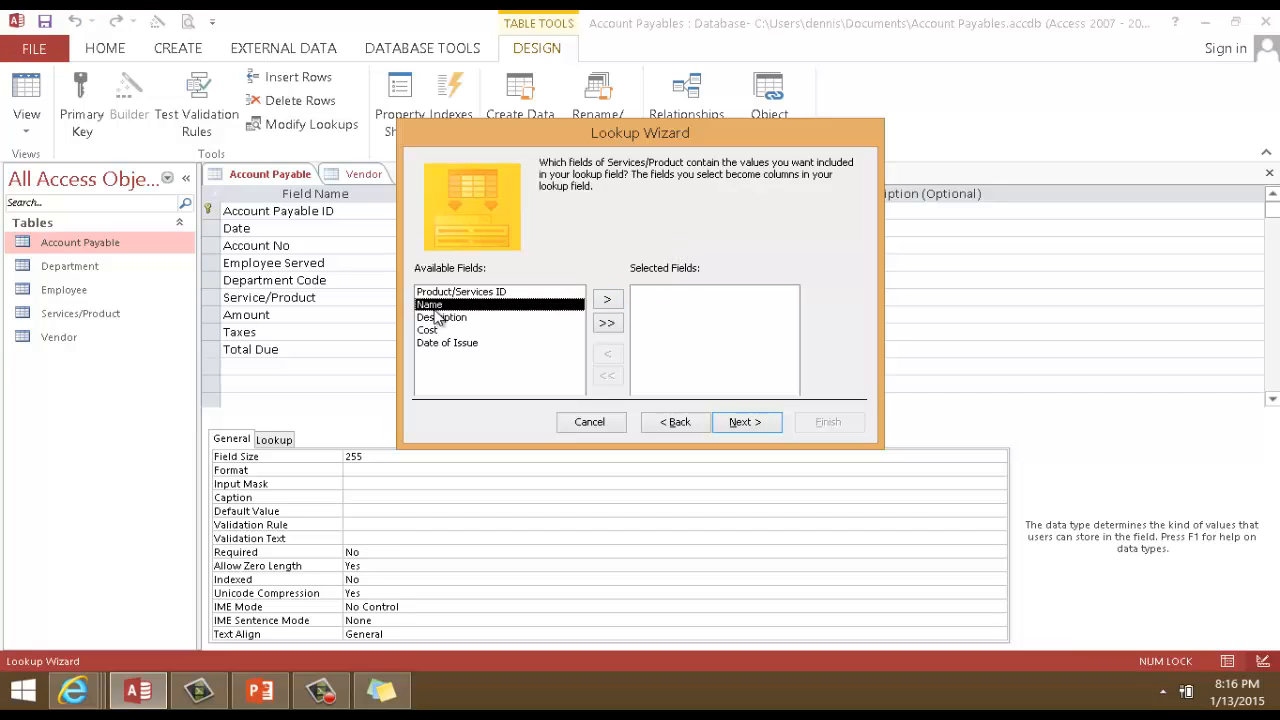
{"action": "left_click", "coordinate": [609, 300]}
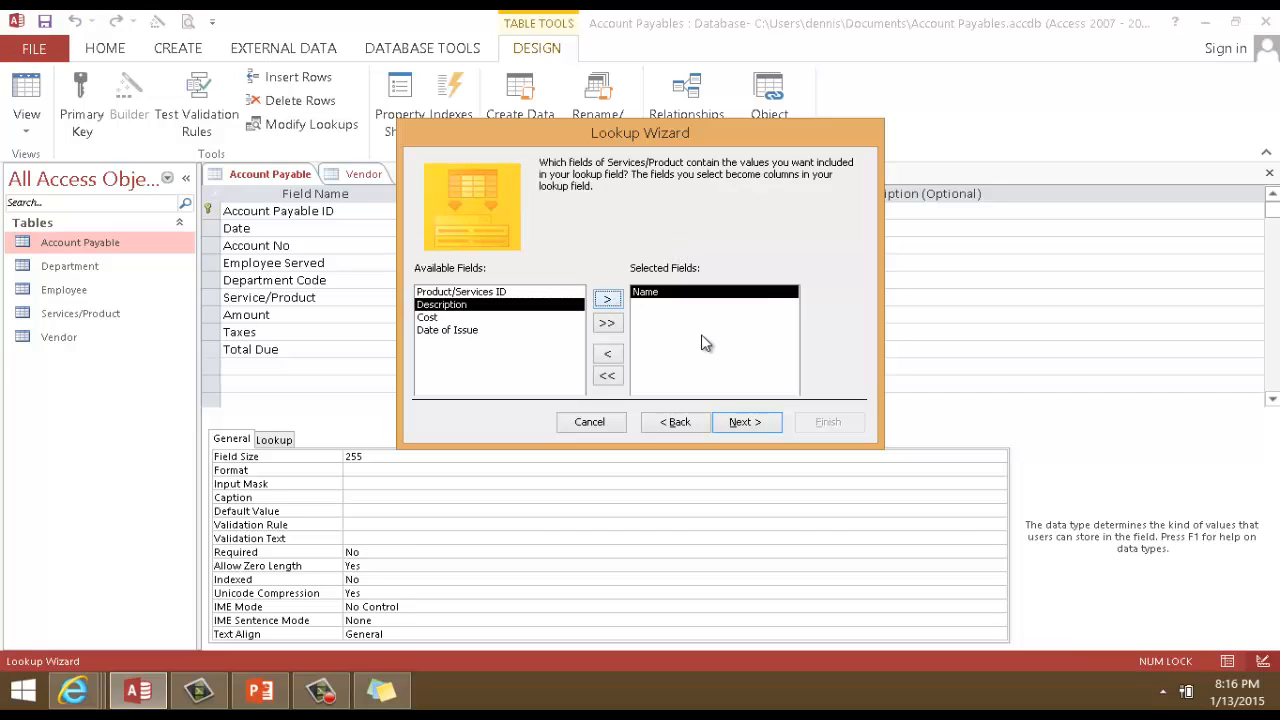
{"action": "left_click", "coordinate": [745, 422]}
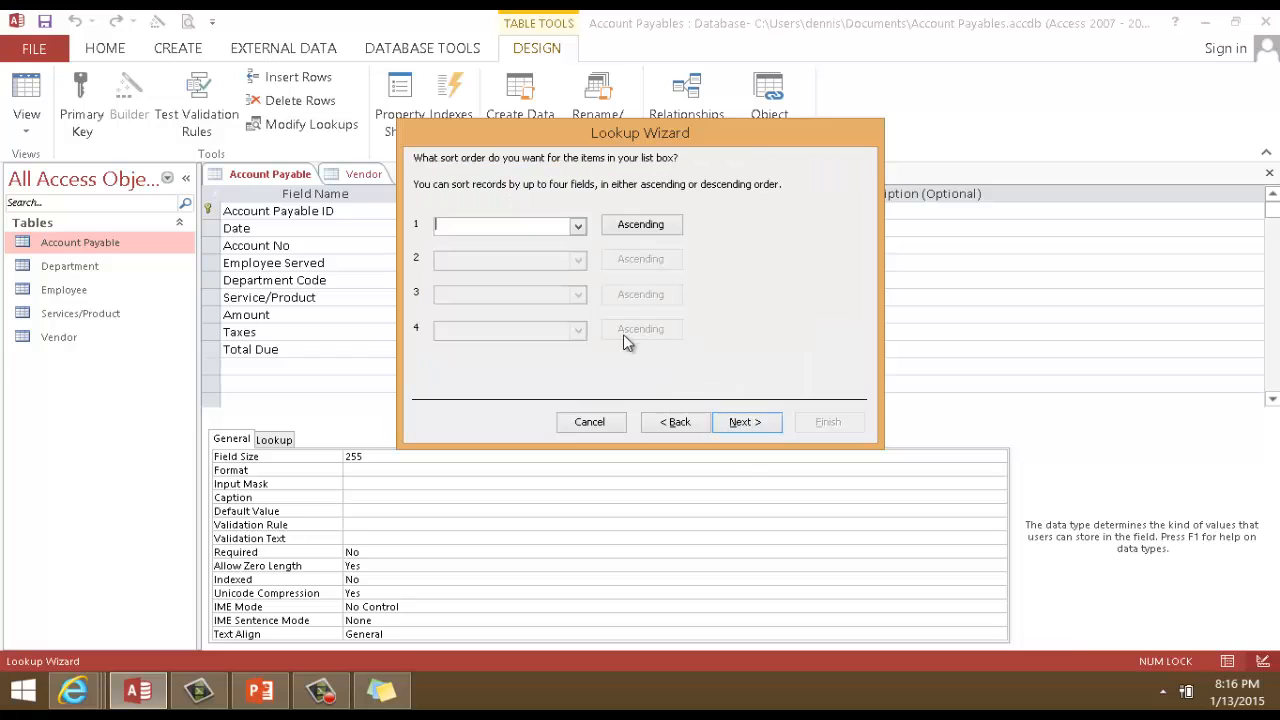
{"action": "left_click", "coordinate": [578, 226]}
{"action": "left_click", "coordinate": [548, 269]}
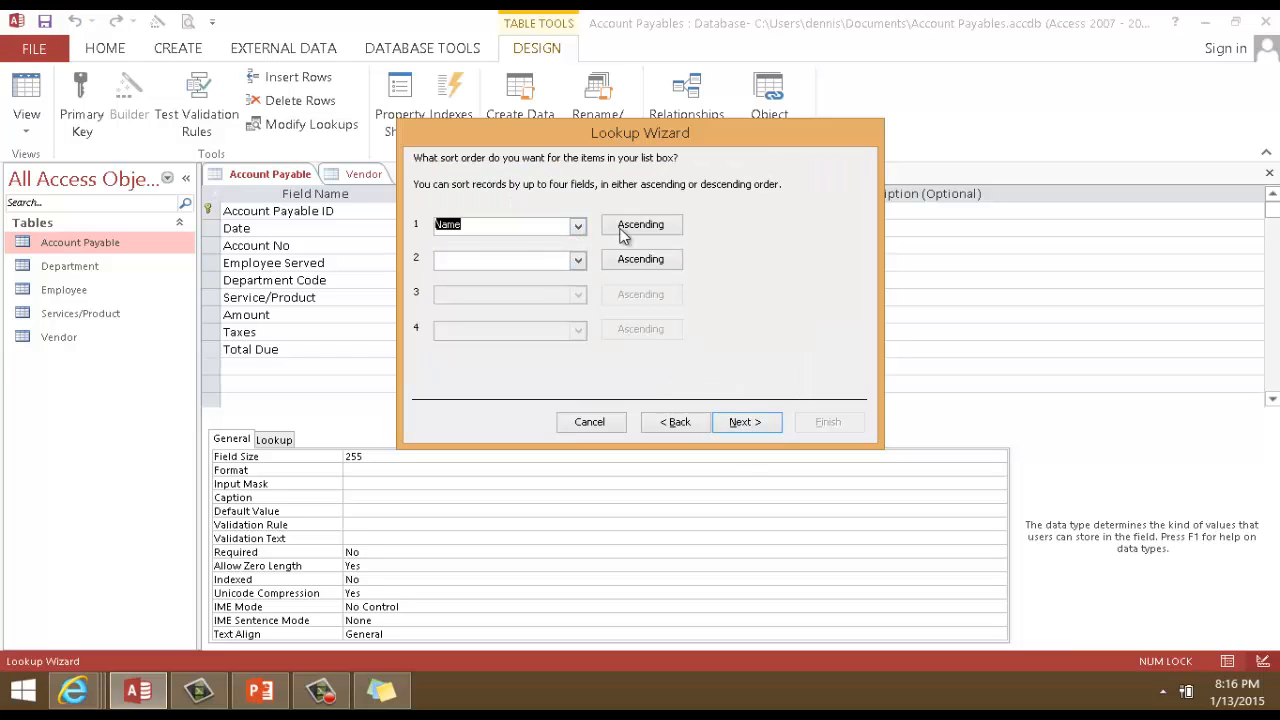
{"action": "left_click", "coordinate": [745, 420]}
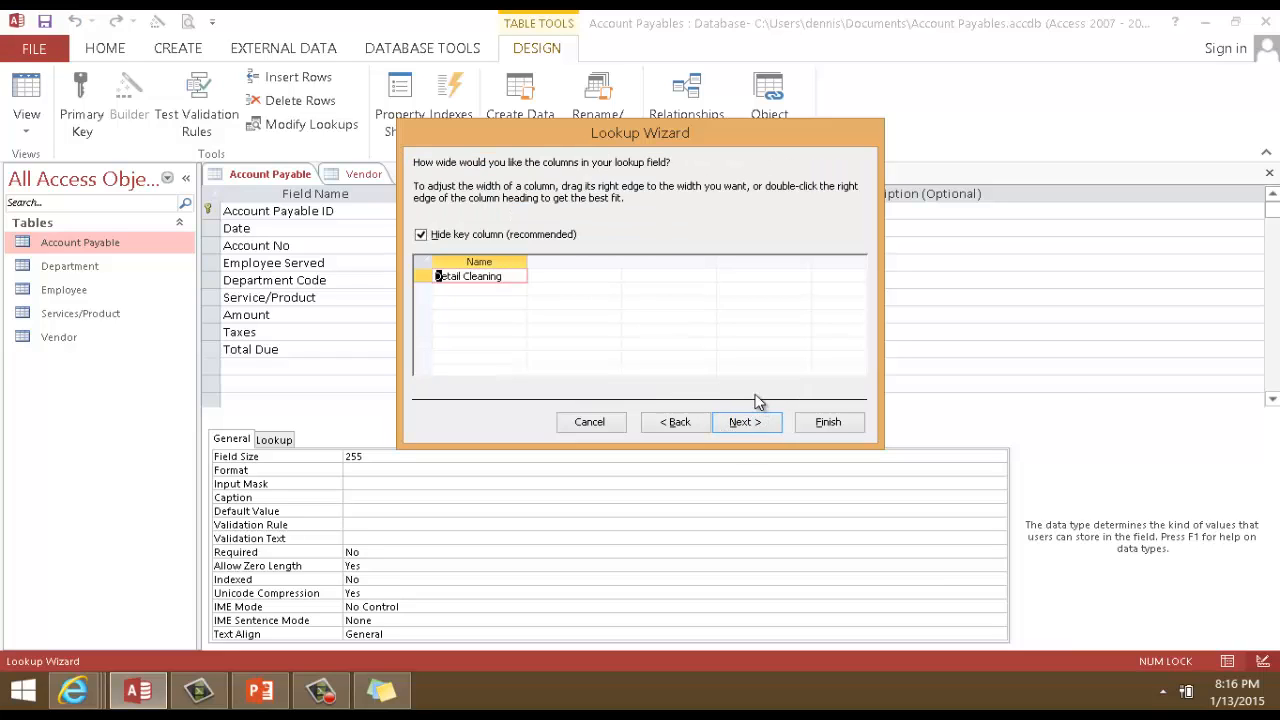
{"action": "left_click", "coordinate": [822, 425]}
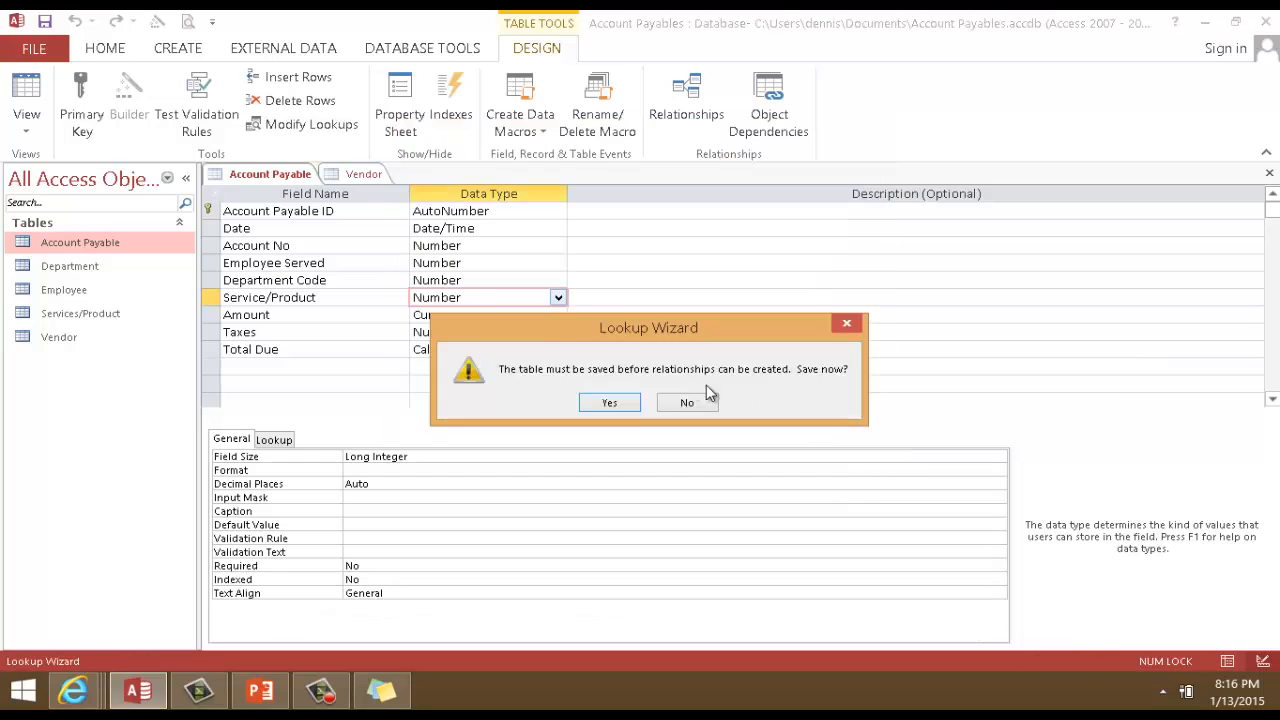
{"action": "left_click", "coordinate": [612, 405]}
{"action": "left_click", "coordinate": [32, 100]}
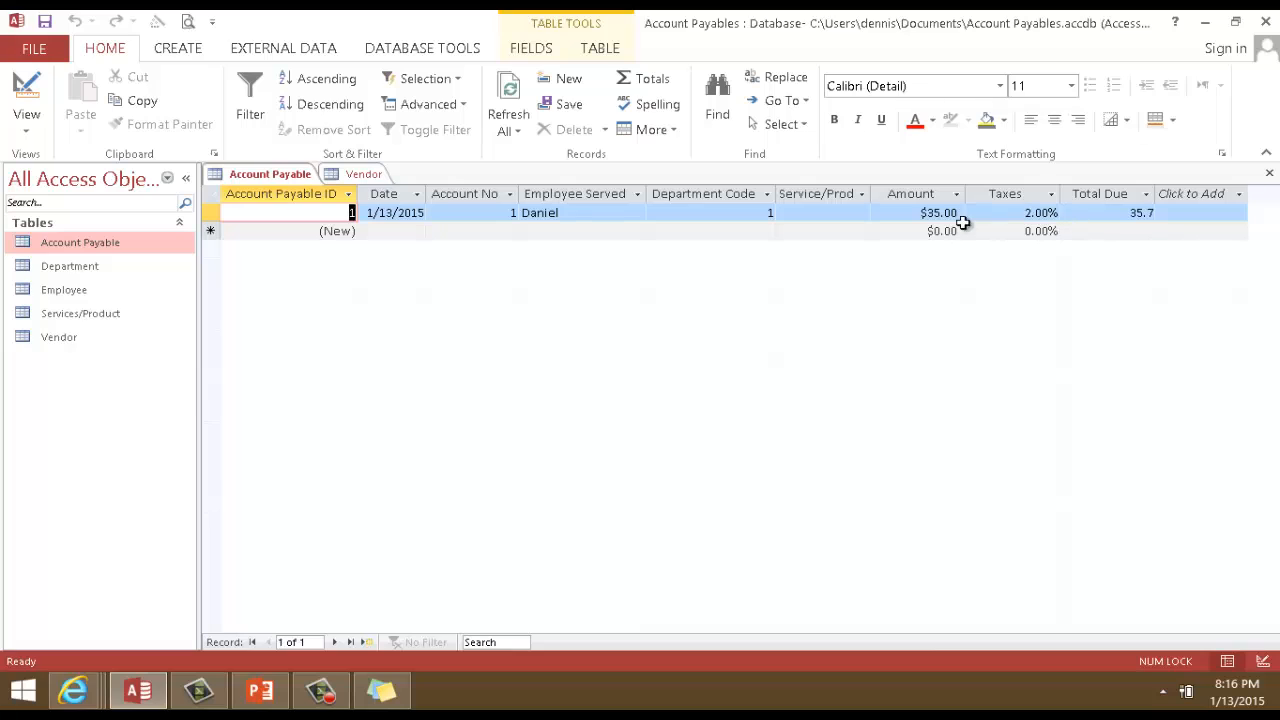
Pick Detail Cleaning as record 1's Service/Product and autofit that column's width.
{"action": "left_click", "coordinate": [850, 214]}
{"action": "left_click", "coordinate": [860, 214]}
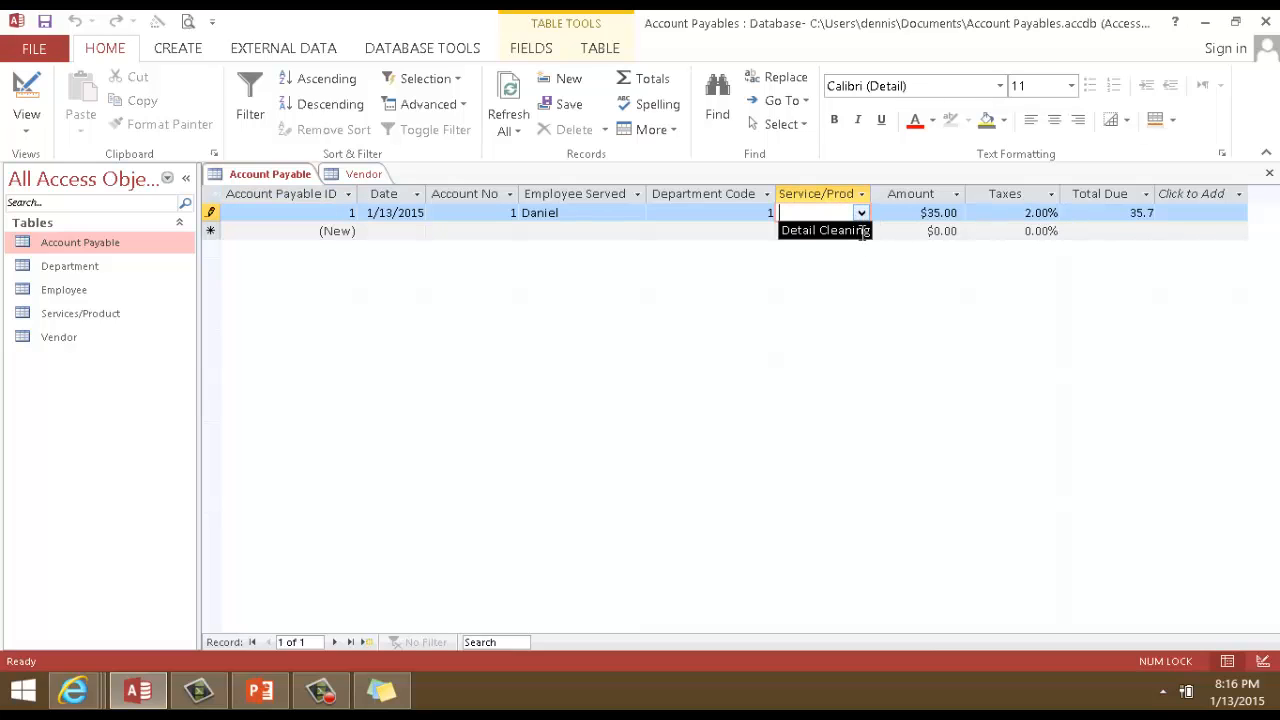
{"action": "left_click", "coordinate": [840, 229]}
{"action": "double_click", "coordinate": [870, 196]}
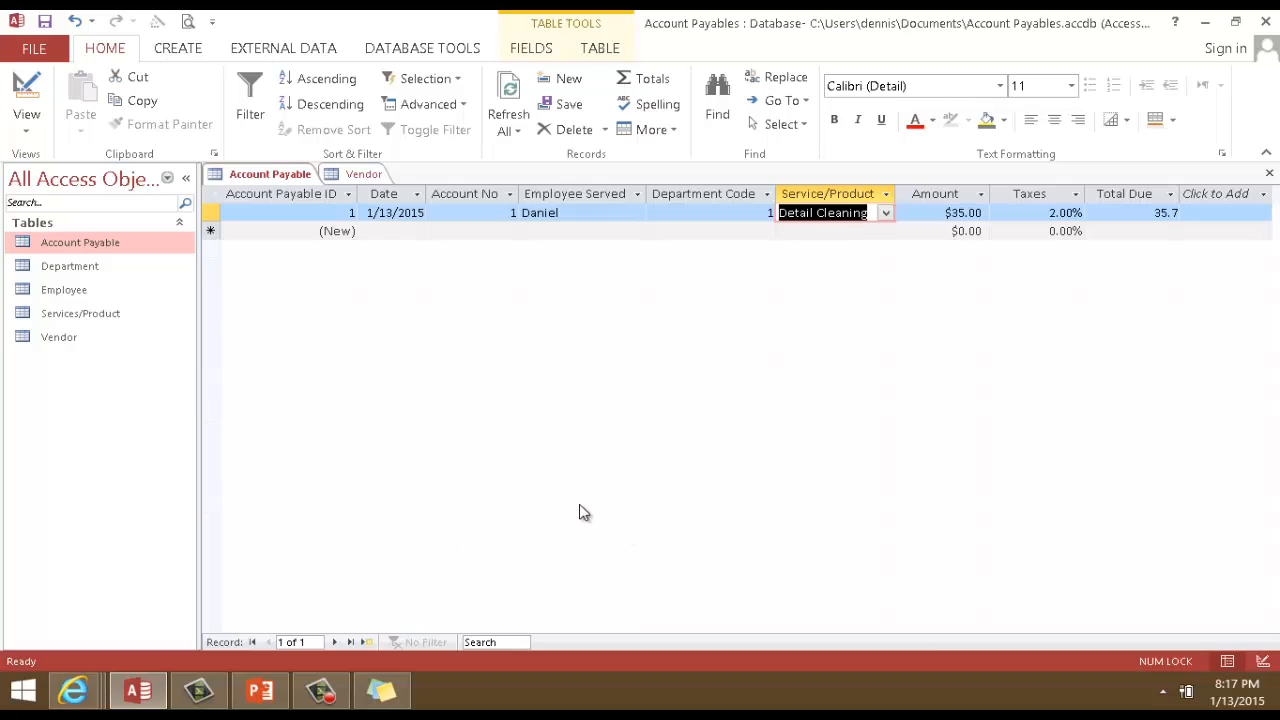
Add Stars Auto as a new vendor company, save the Vendor table, and open Services/Product.
{"action": "double_click", "coordinate": [69, 339]}
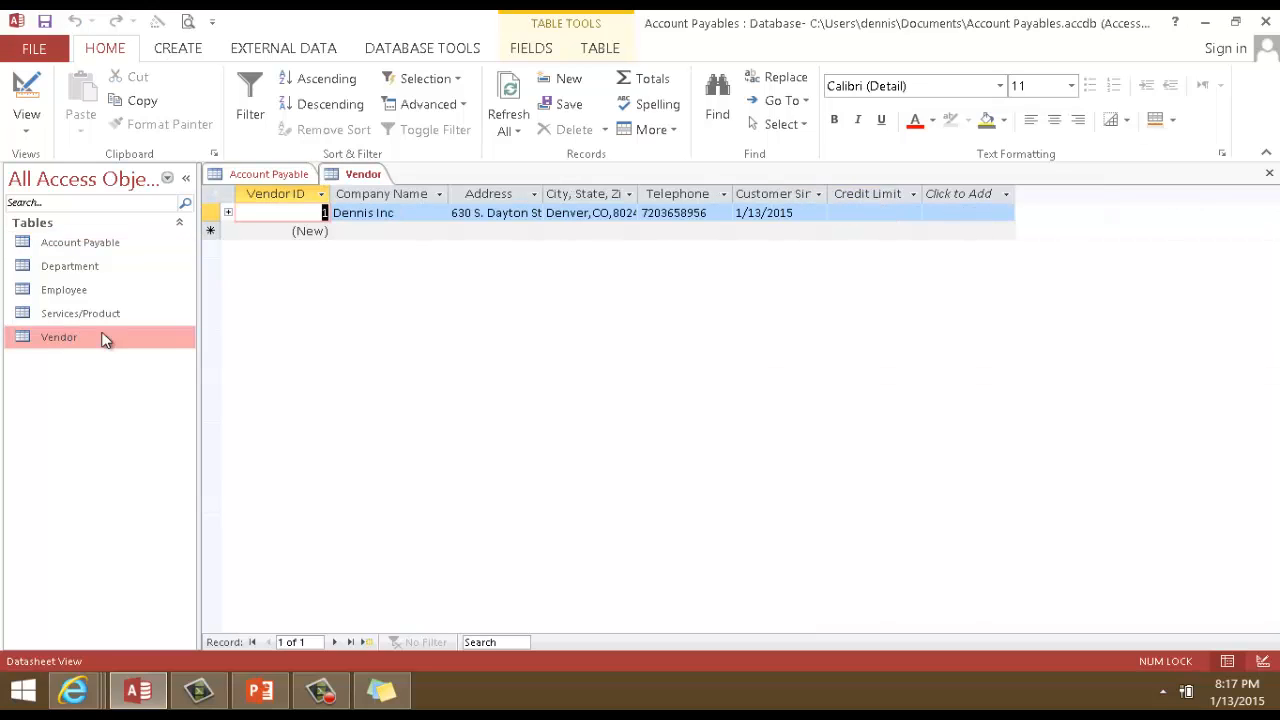
{"action": "left_click", "coordinate": [347, 232]}
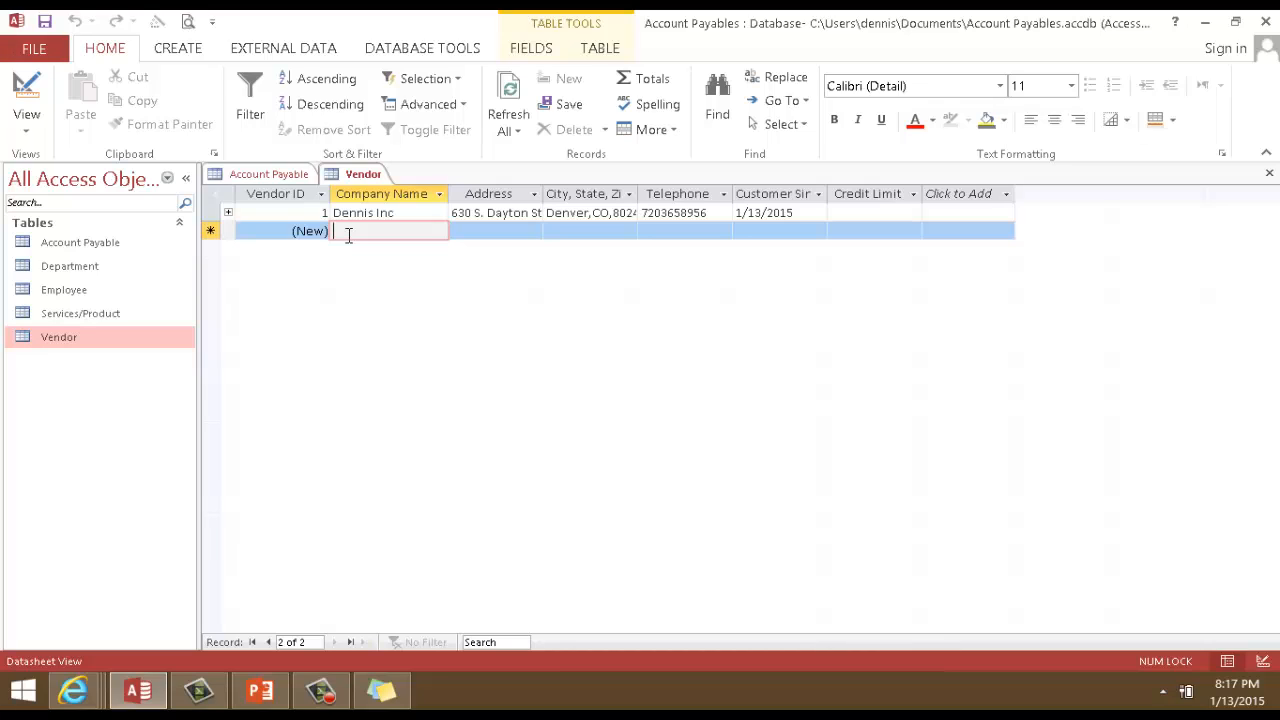
{"action": "type", "text": "Stars Auto"}
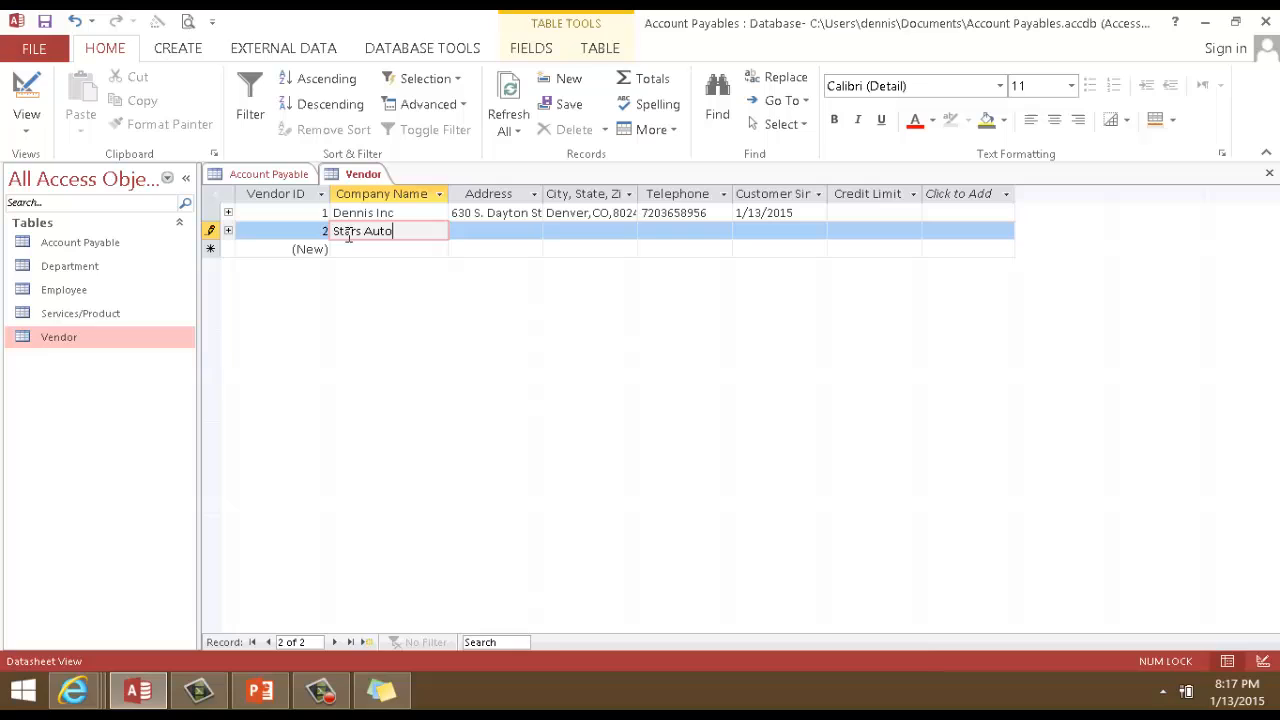
{"action": "key", "text": "Tab"}
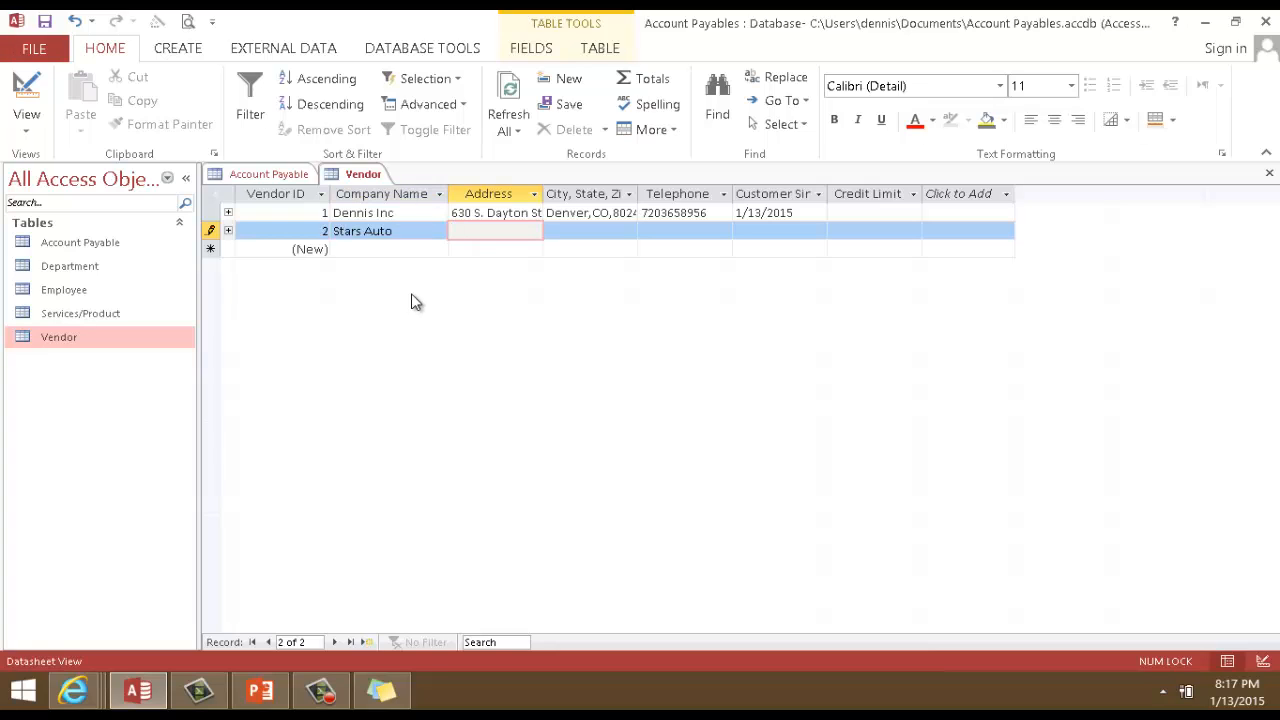
{"action": "right_click", "coordinate": [368, 178]}
{"action": "left_click", "coordinate": [404, 187]}
{"action": "double_click", "coordinate": [91, 313]}
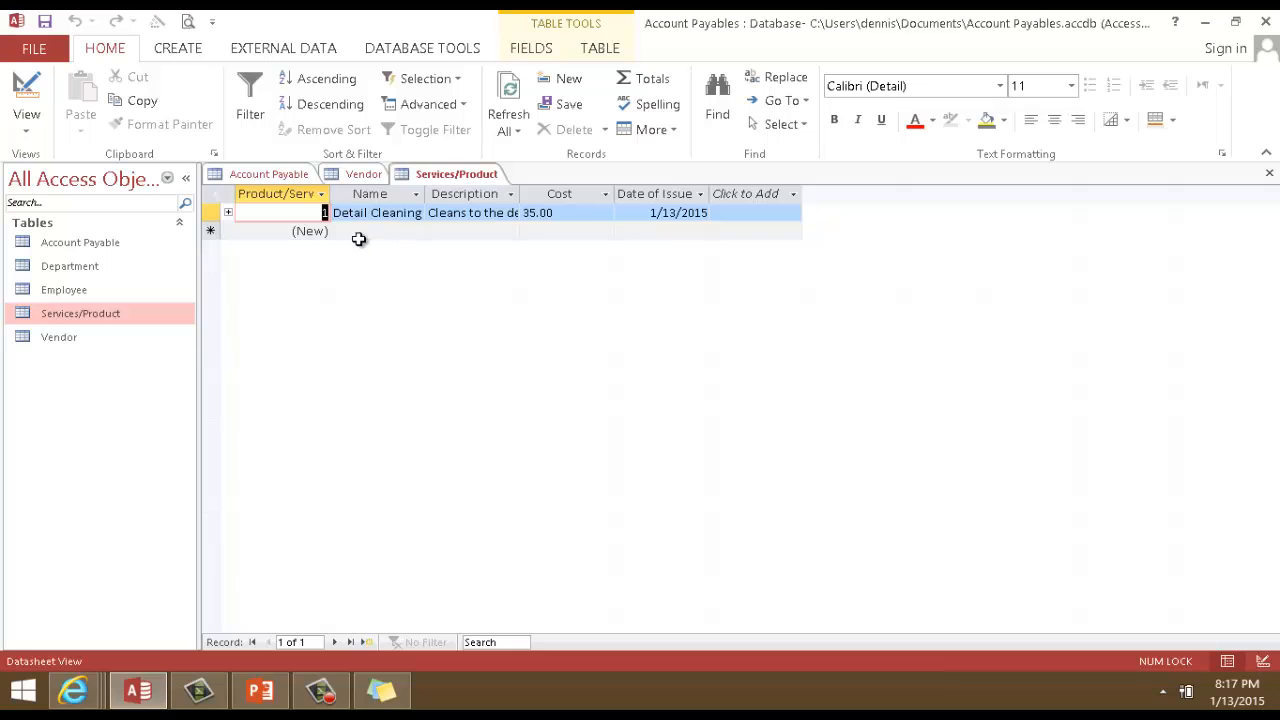
Add a Car Service record costing 150.00 with Date of Issue 1/13/2015 and save it.
{"action": "left_click", "coordinate": [380, 233]}
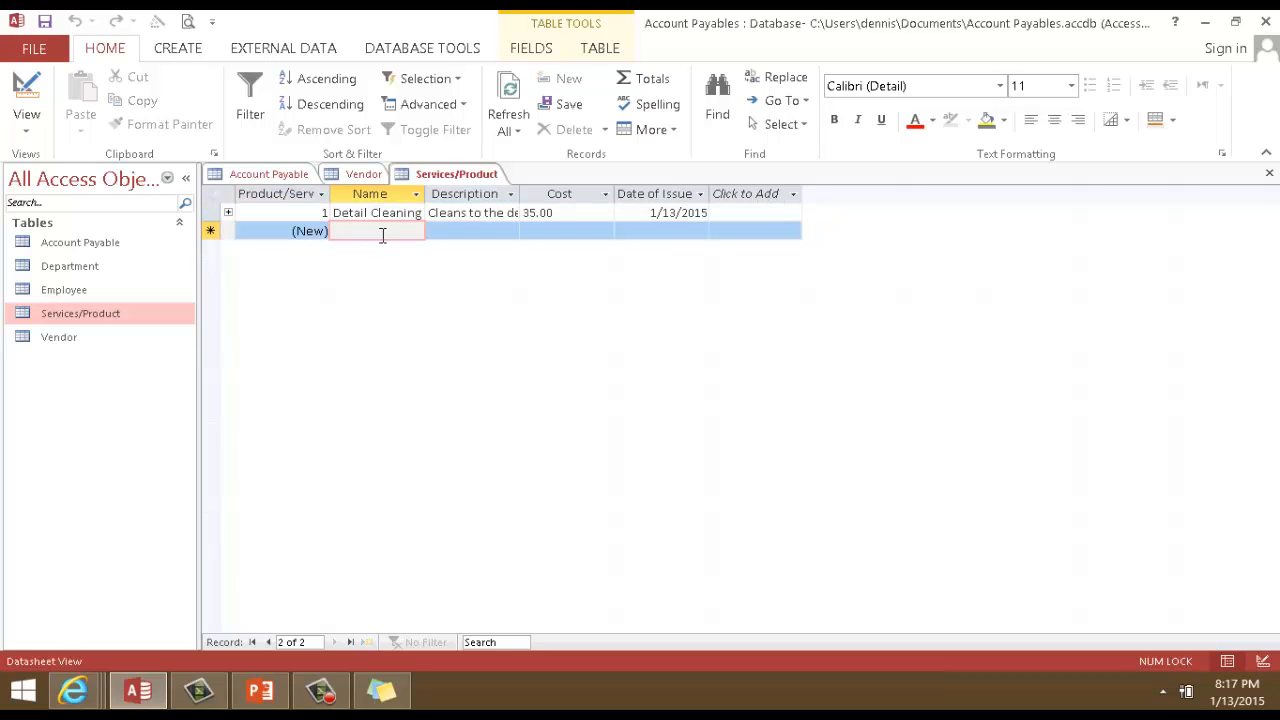
{"action": "type", "text": "Car Service"}
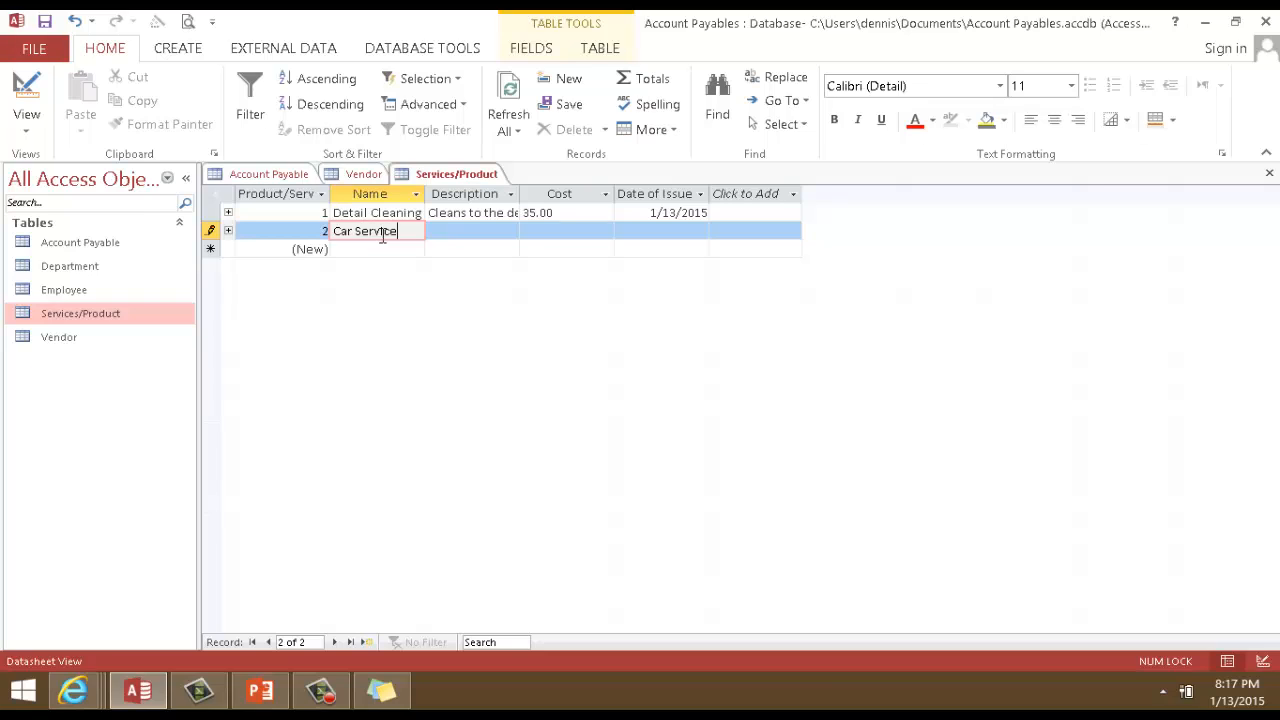
{"action": "left_click", "coordinate": [462, 236]}
{"action": "left_click", "coordinate": [538, 231]}
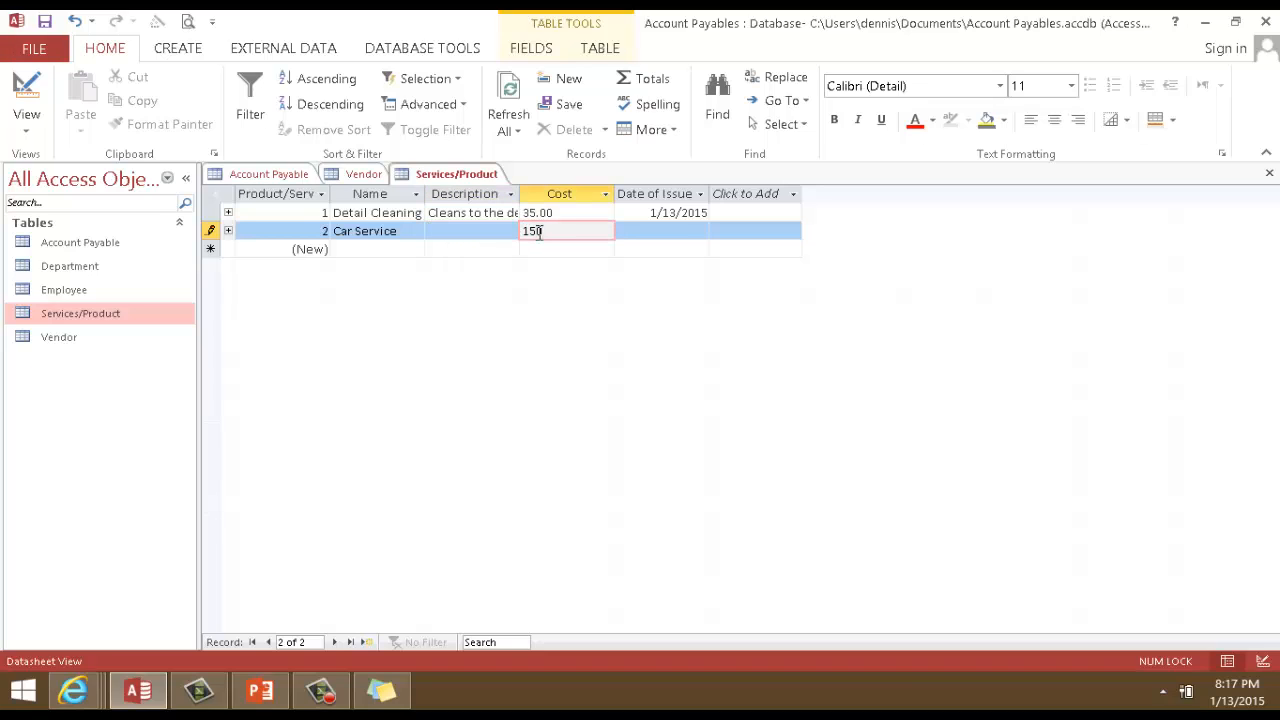
{"action": "left_click", "coordinate": [673, 232]}
{"action": "left_click", "coordinate": [718, 231]}
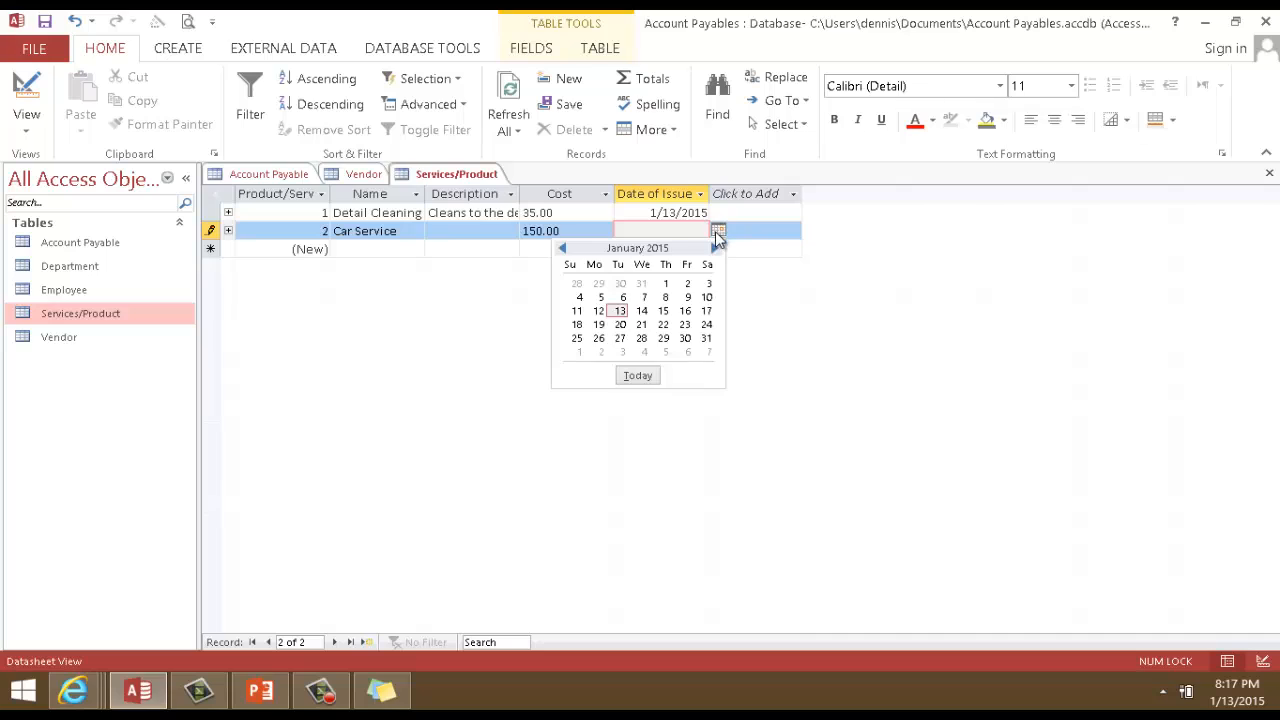
{"action": "left_click", "coordinate": [620, 311]}
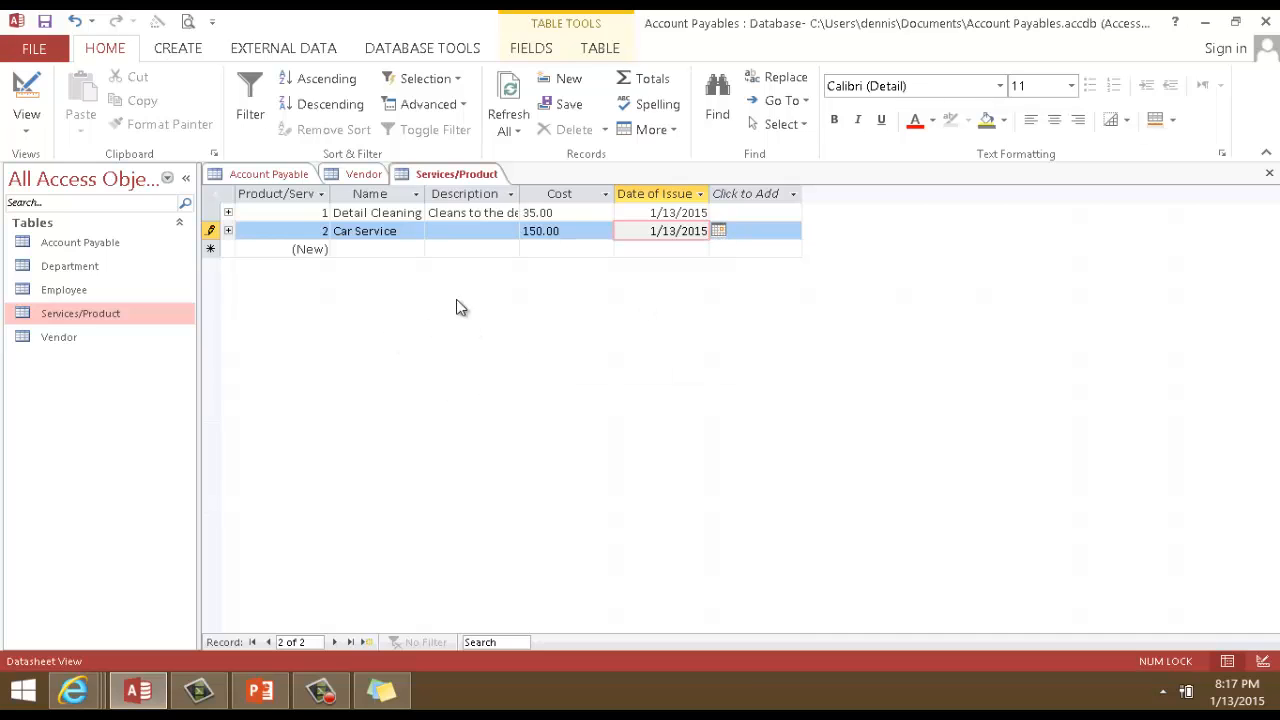
{"action": "right_click", "coordinate": [465, 180]}
{"action": "left_click", "coordinate": [512, 189]}
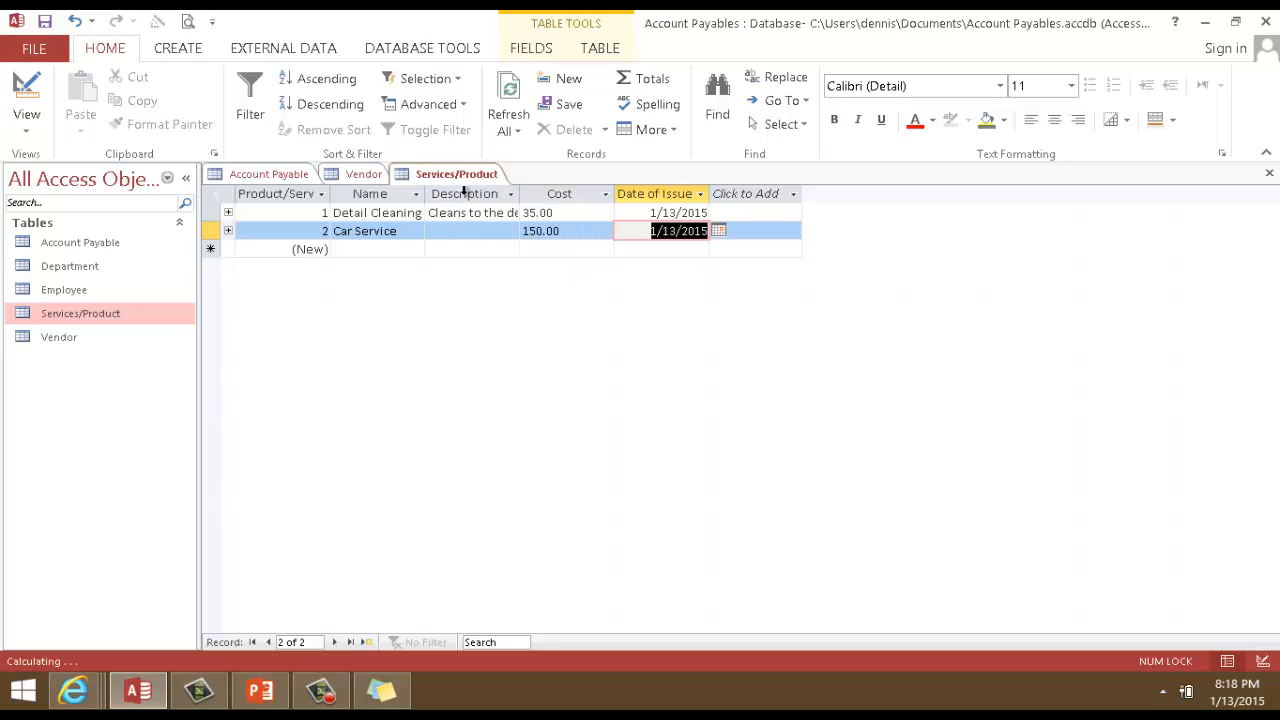
Close all open tables.
{"action": "right_click", "coordinate": [459, 185]}
{"action": "left_click", "coordinate": [473, 170]}
{"action": "right_click", "coordinate": [473, 167]}
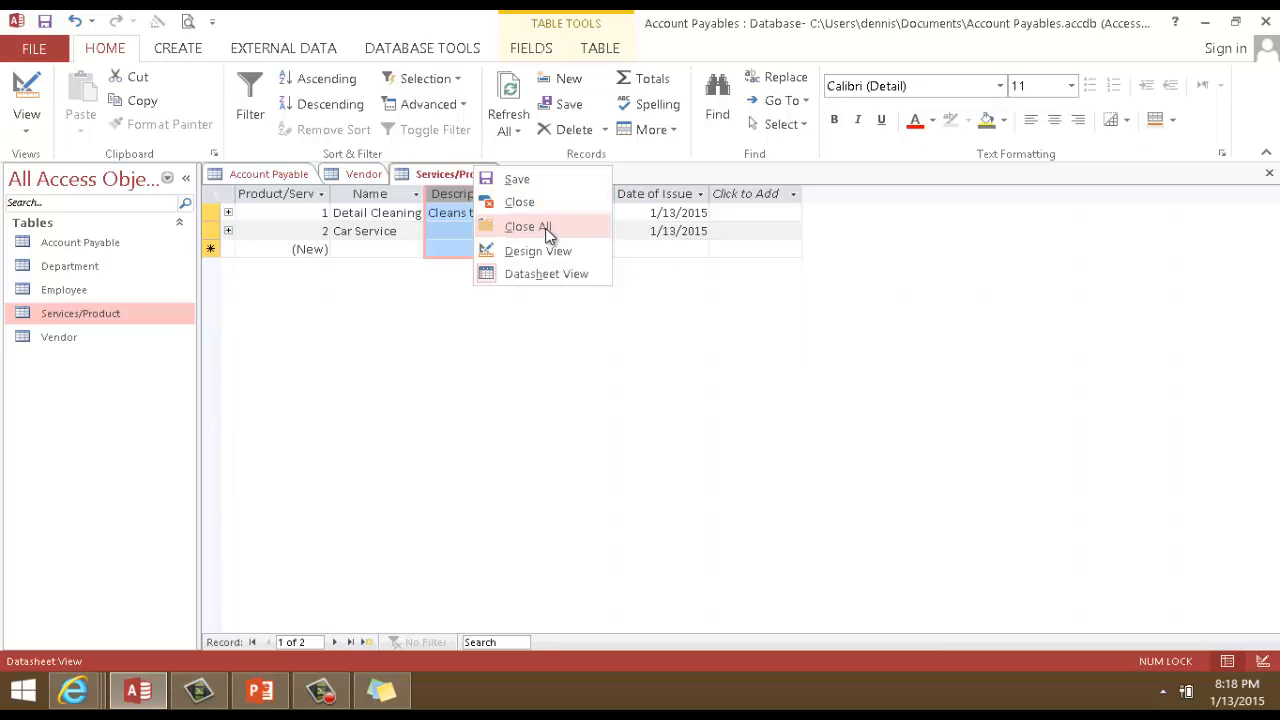
{"action": "left_click", "coordinate": [548, 230]}
Keep the layout changes and start Account Payable record 2: 1/13/2015, account 2, an employee, department 1.
{"action": "left_click", "coordinate": [576, 402]}
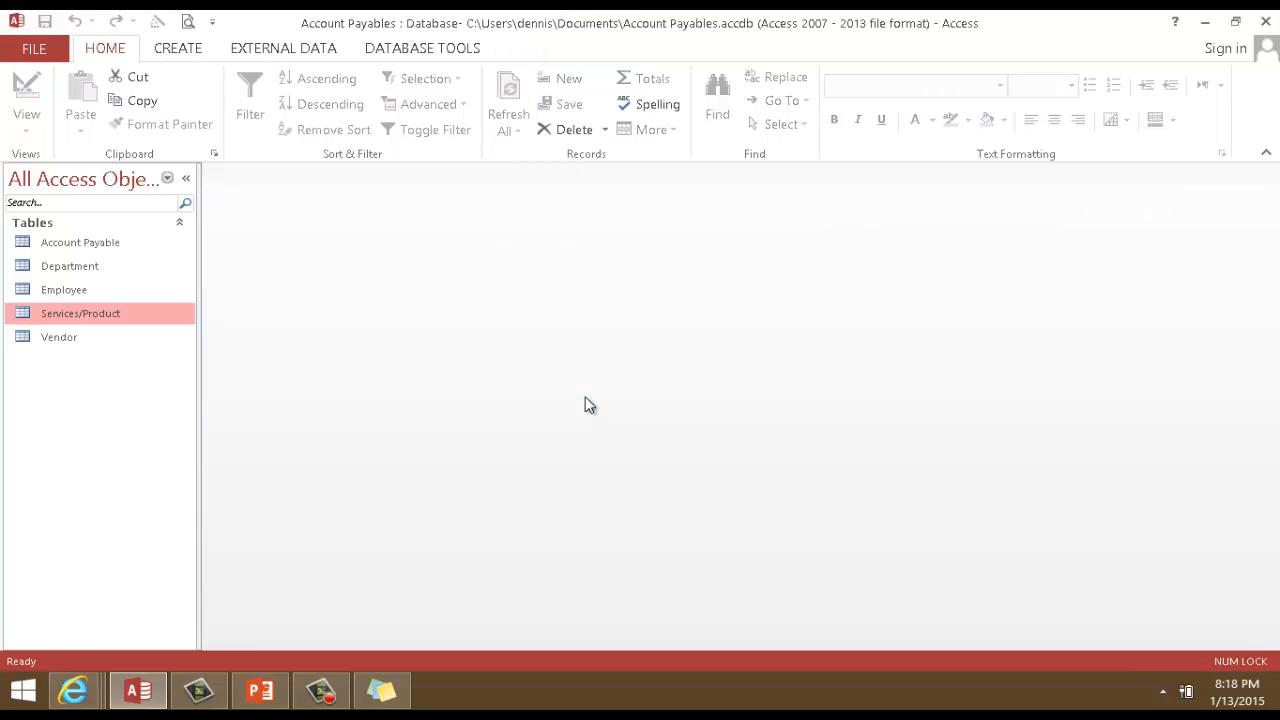
{"action": "double_click", "coordinate": [88, 241]}
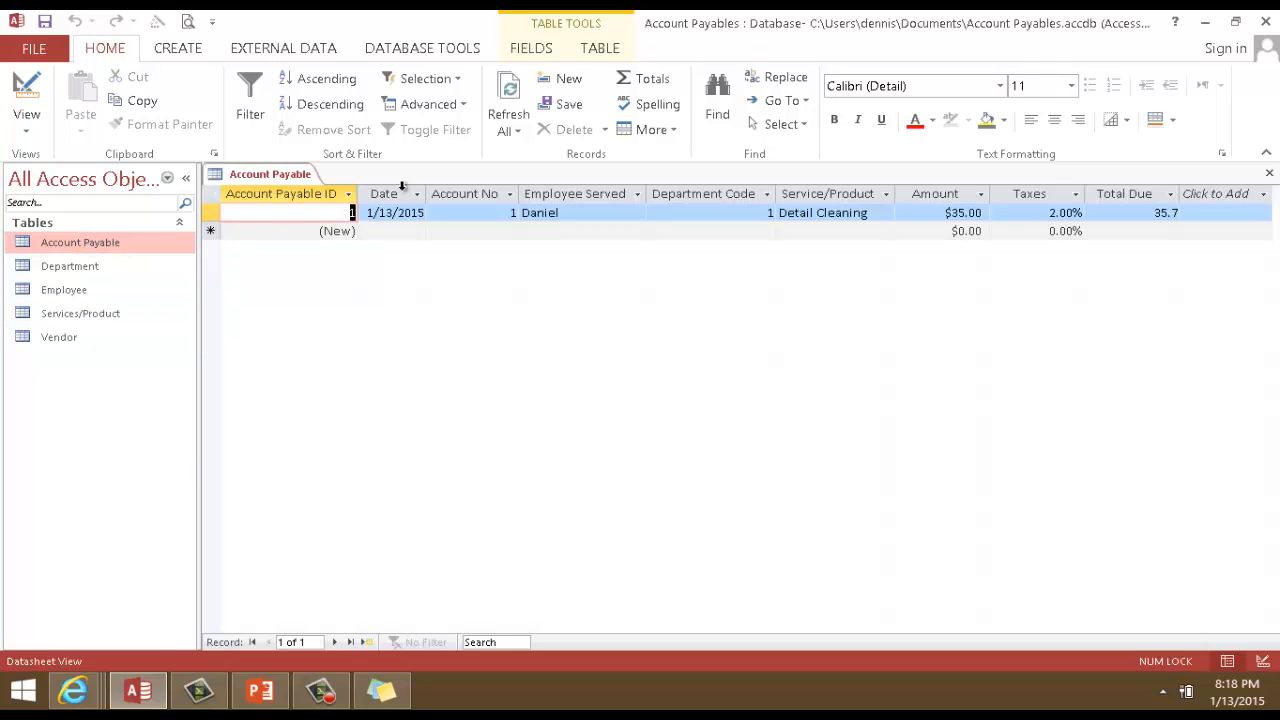
{"action": "left_click", "coordinate": [421, 230]}
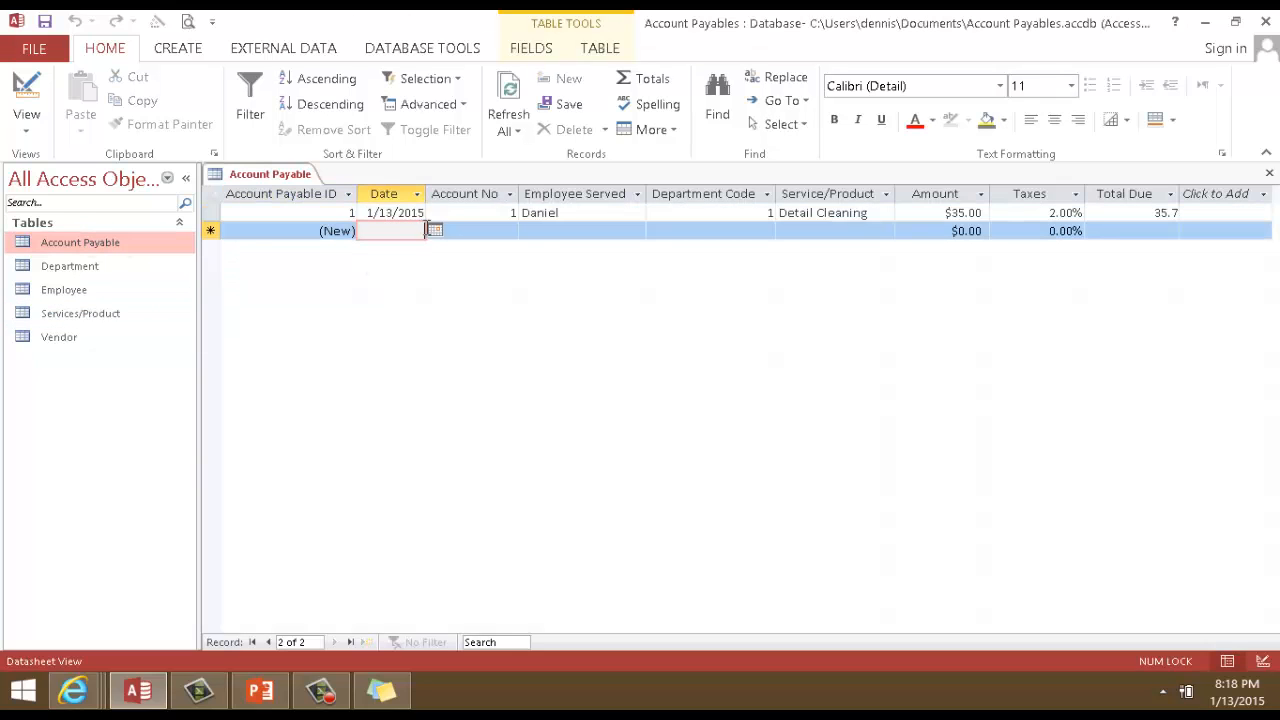
{"action": "left_click", "coordinate": [435, 231]}
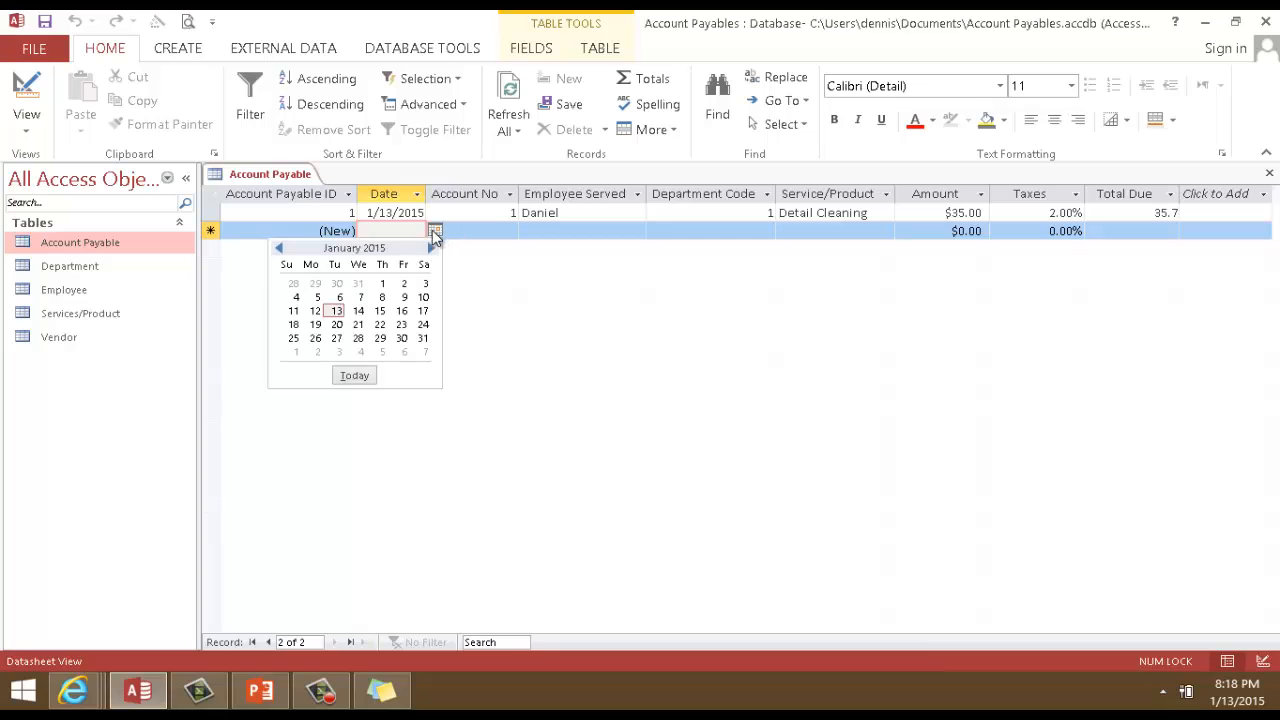
{"action": "left_click", "coordinate": [337, 310]}
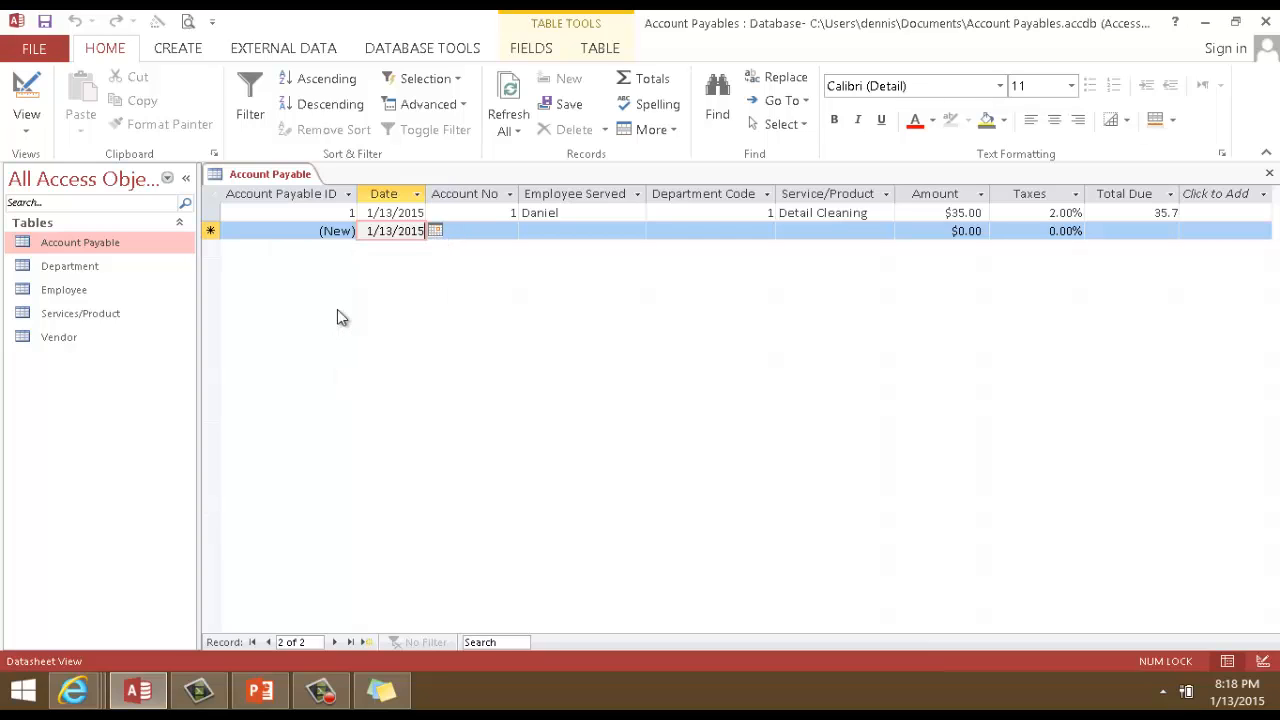
{"action": "left_click", "coordinate": [509, 230]}
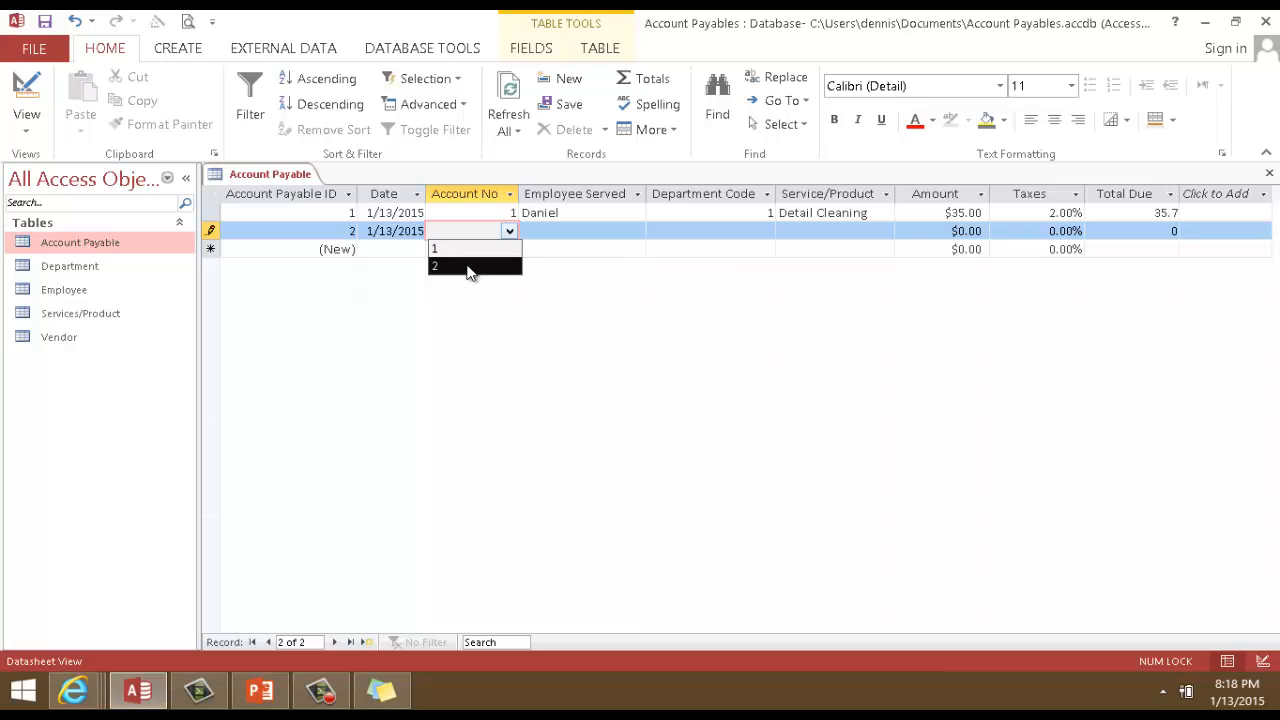
{"action": "left_click", "coordinate": [470, 267]}
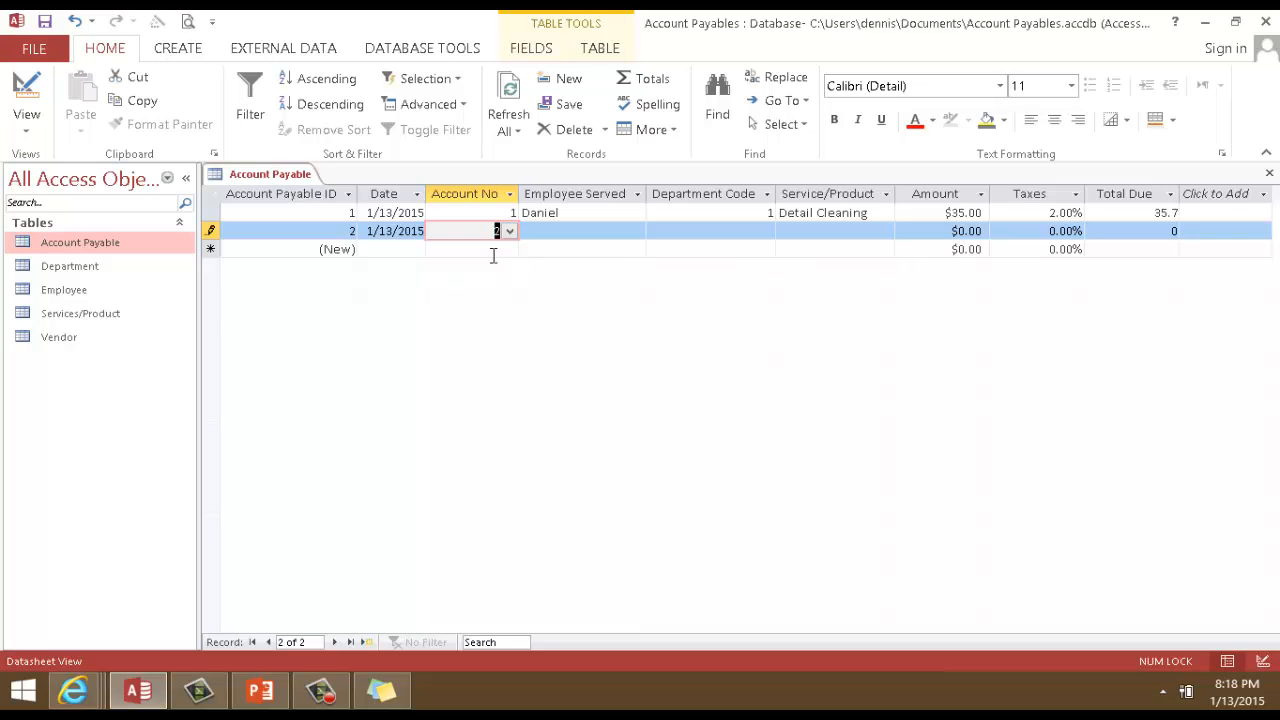
{"action": "left_click", "coordinate": [632, 230]}
{"action": "left_click", "coordinate": [636, 230]}
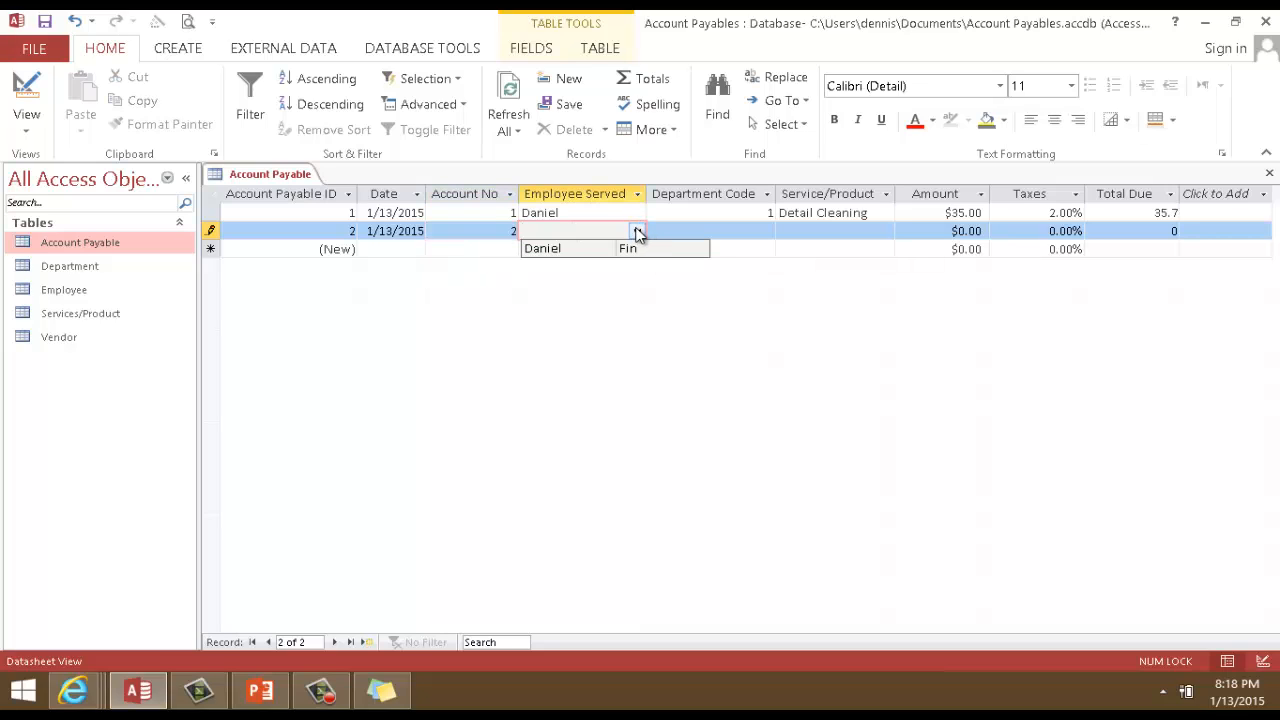
{"action": "left_click", "coordinate": [606, 249]}
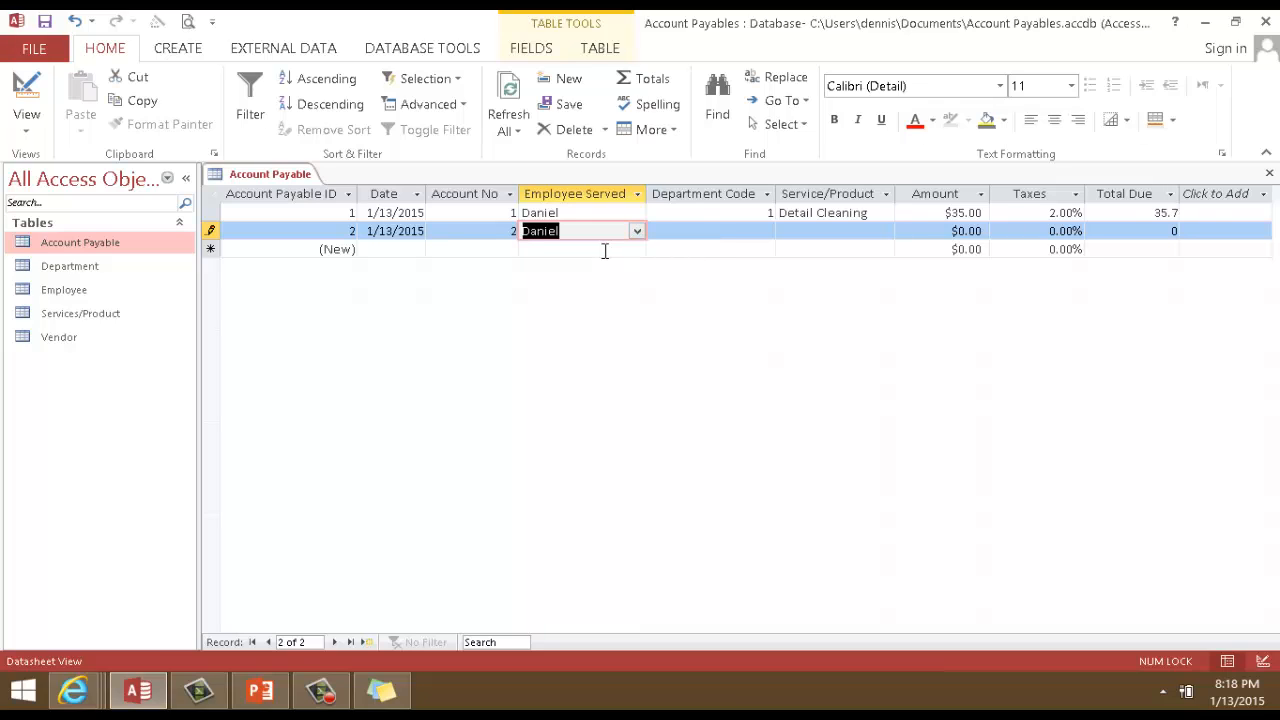
{"action": "left_click", "coordinate": [757, 230]}
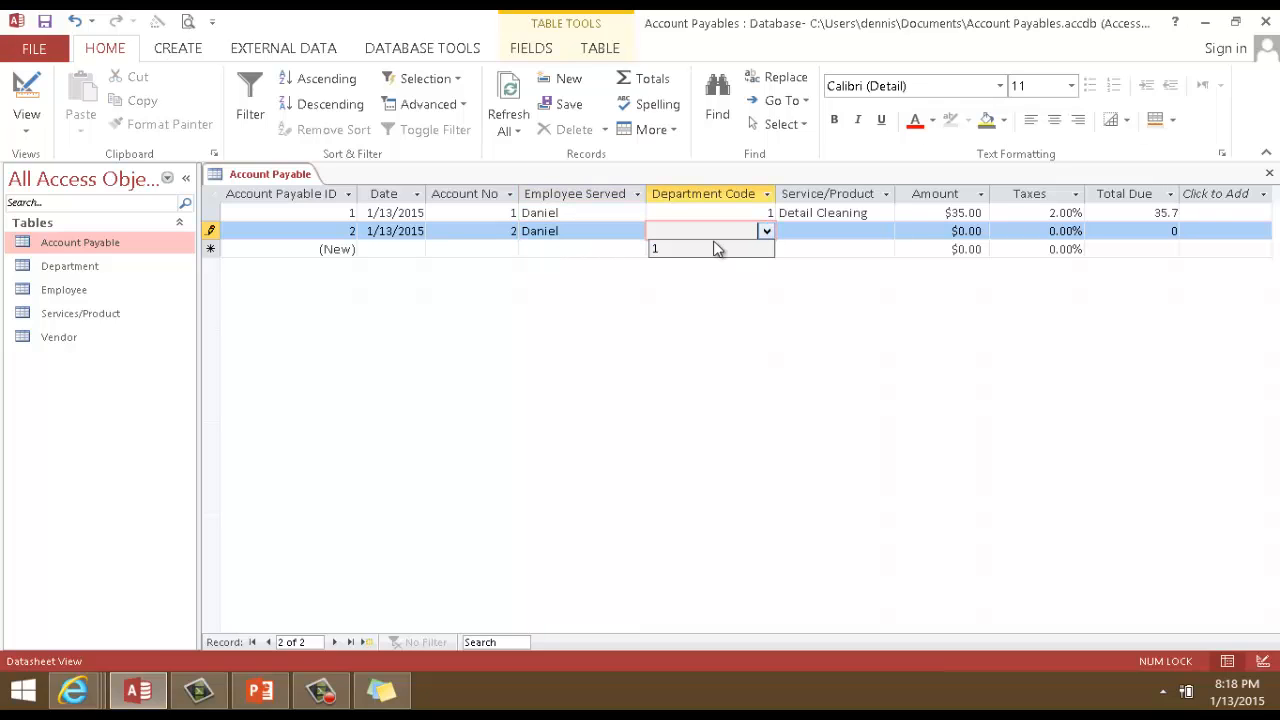
{"action": "left_click", "coordinate": [706, 250]}
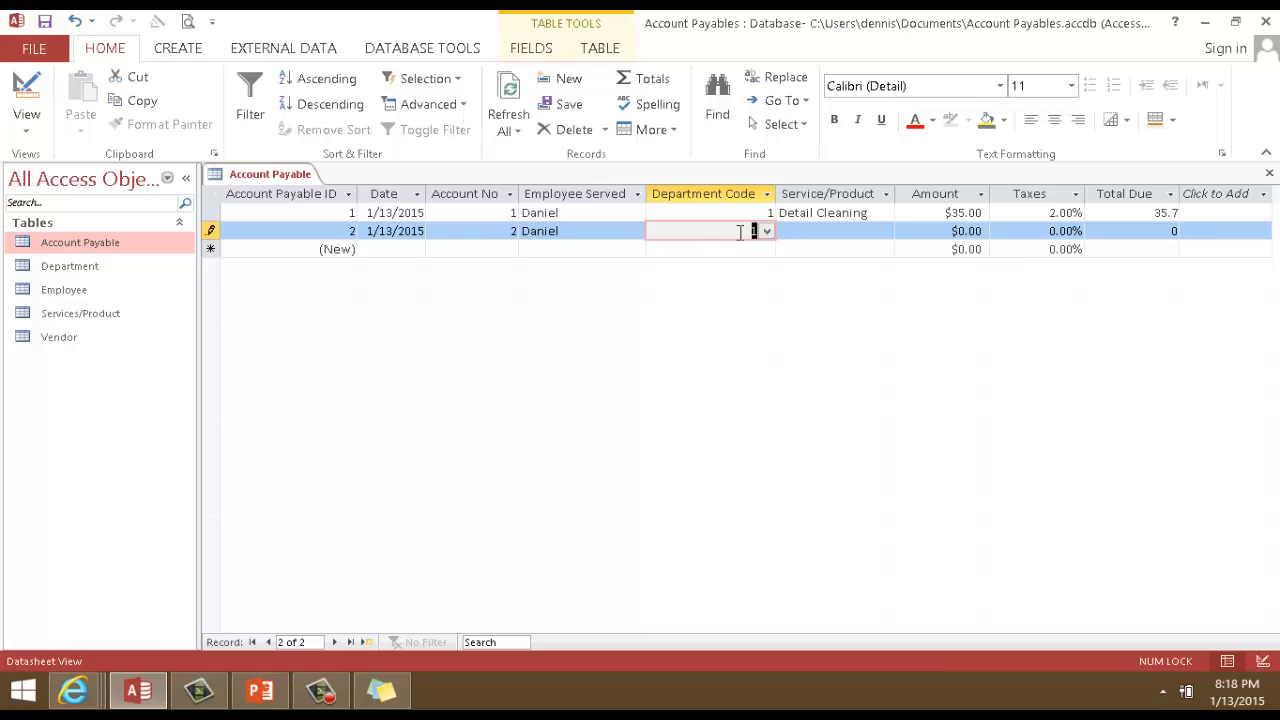
Give record 2 Car Service, an Amount of 150 and 3% taxes, totalling 154.5.
{"action": "left_click", "coordinate": [884, 231]}
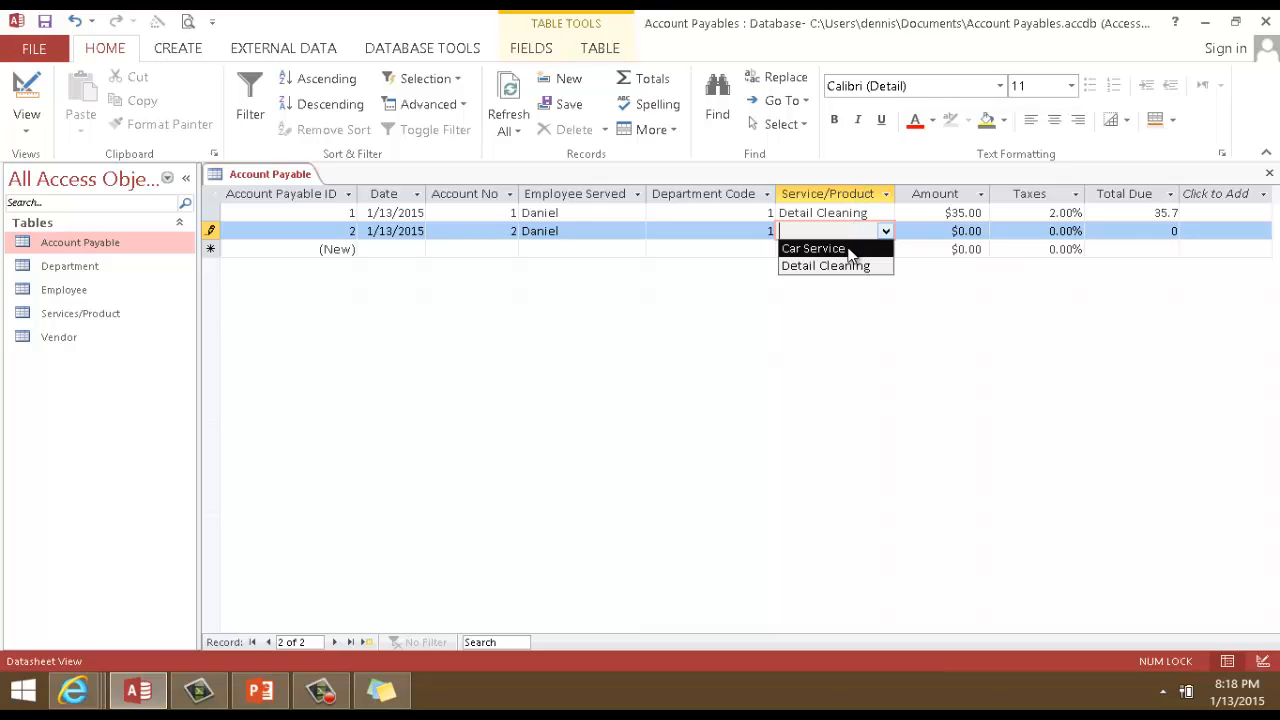
{"action": "left_click", "coordinate": [849, 249]}
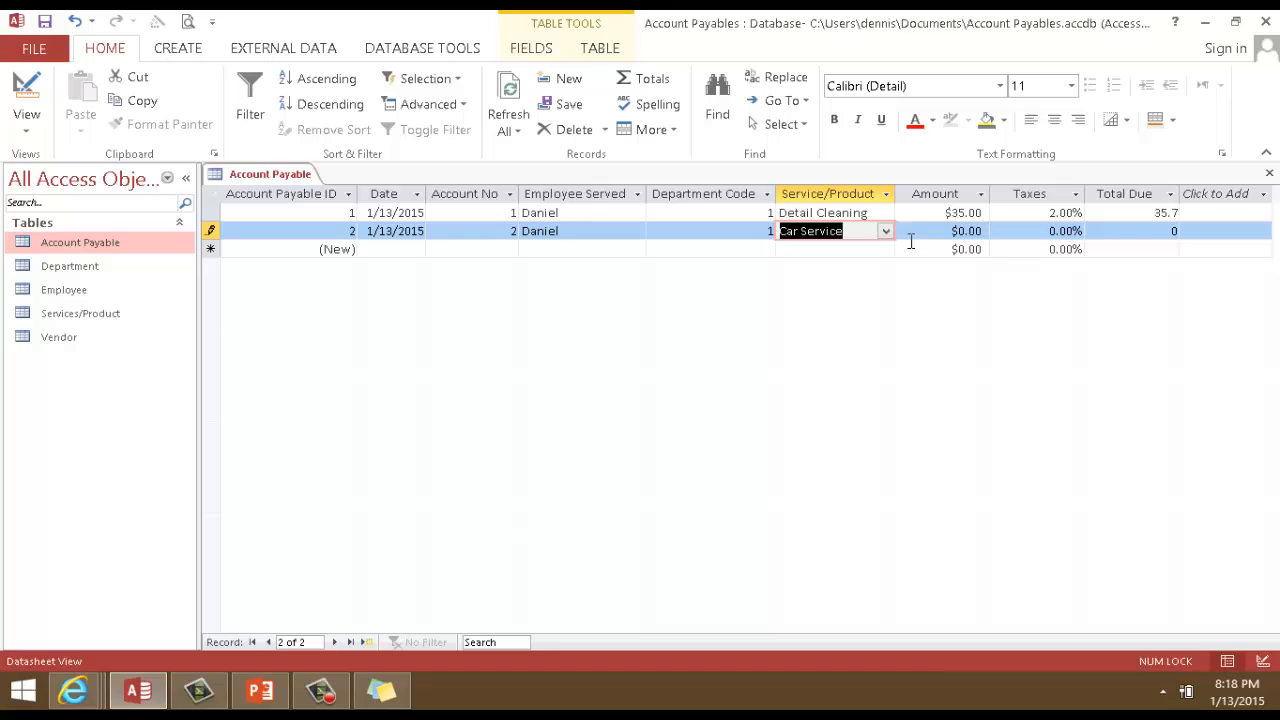
{"action": "left_click", "coordinate": [983, 230]}
{"action": "left_click_drag", "start_coordinate": [982, 230], "coordinate": [958, 230]}
{"action": "type", "text": "150"}
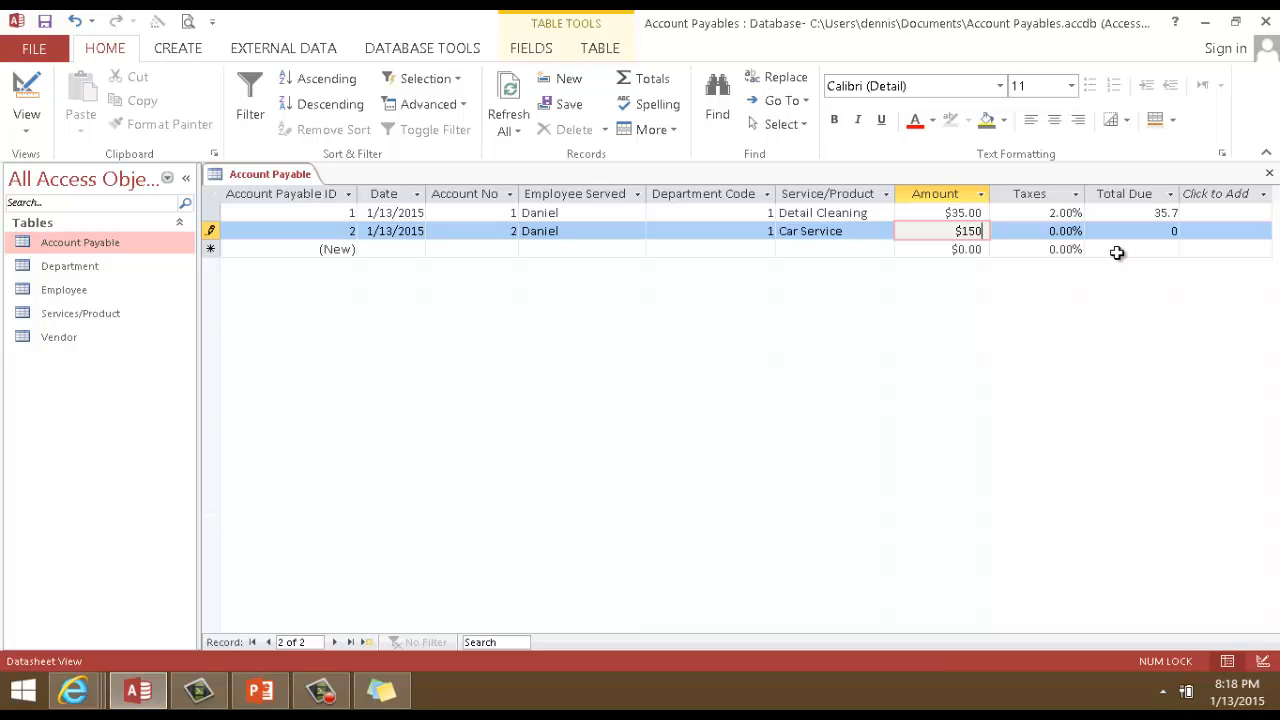
{"action": "left_click", "coordinate": [1069, 231]}
{"action": "left_click", "coordinate": [1069, 231]}
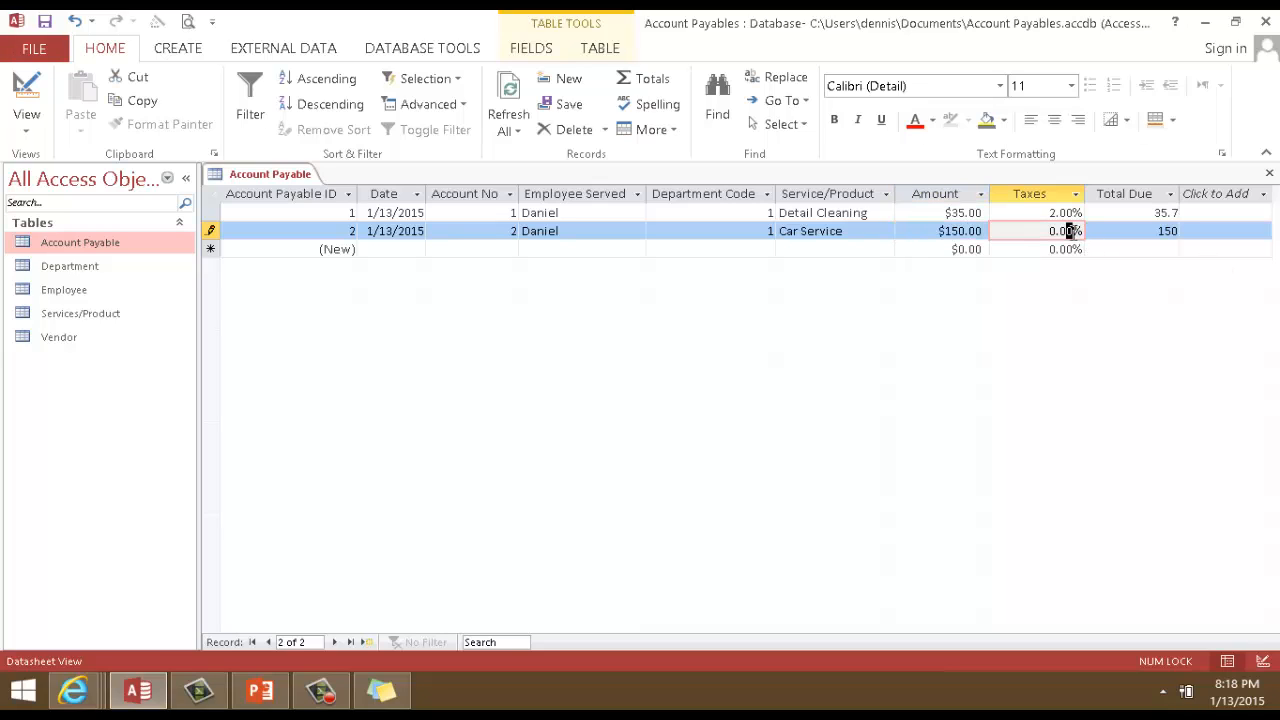
{"action": "left_click_drag", "start_coordinate": [1057, 231], "coordinate": [1049, 231]}
{"action": "type", "text": "3"}
{"action": "key", "text": "Tab"}
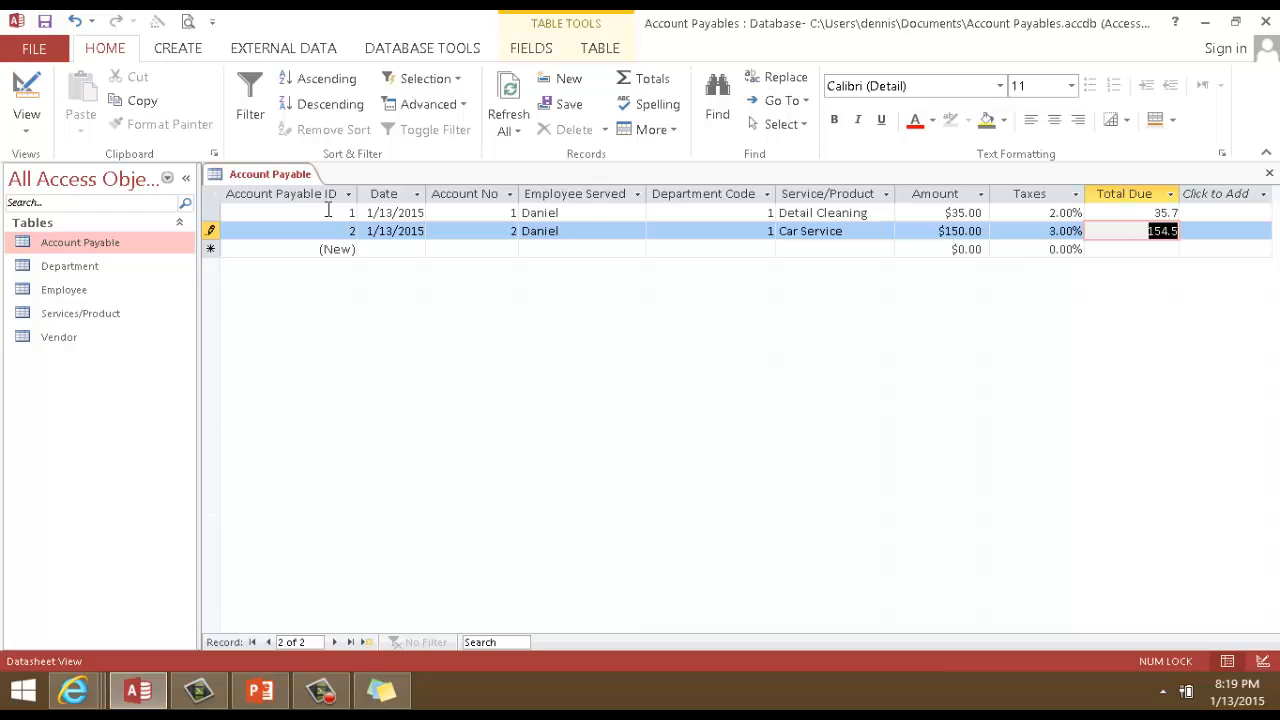
Switch Account Payable to Design view, inspect the ID's data type and Format, and show the formula note.
{"action": "left_click", "coordinate": [24, 88]}
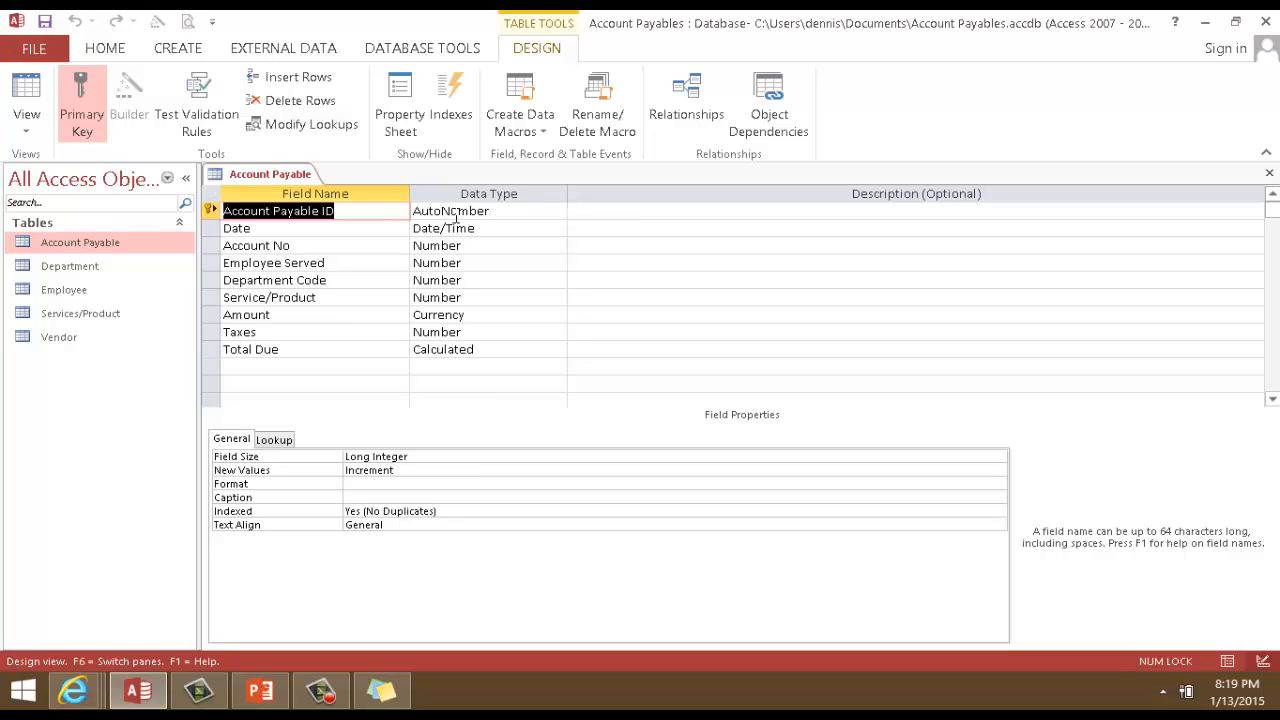
{"action": "left_click", "coordinate": [455, 212]}
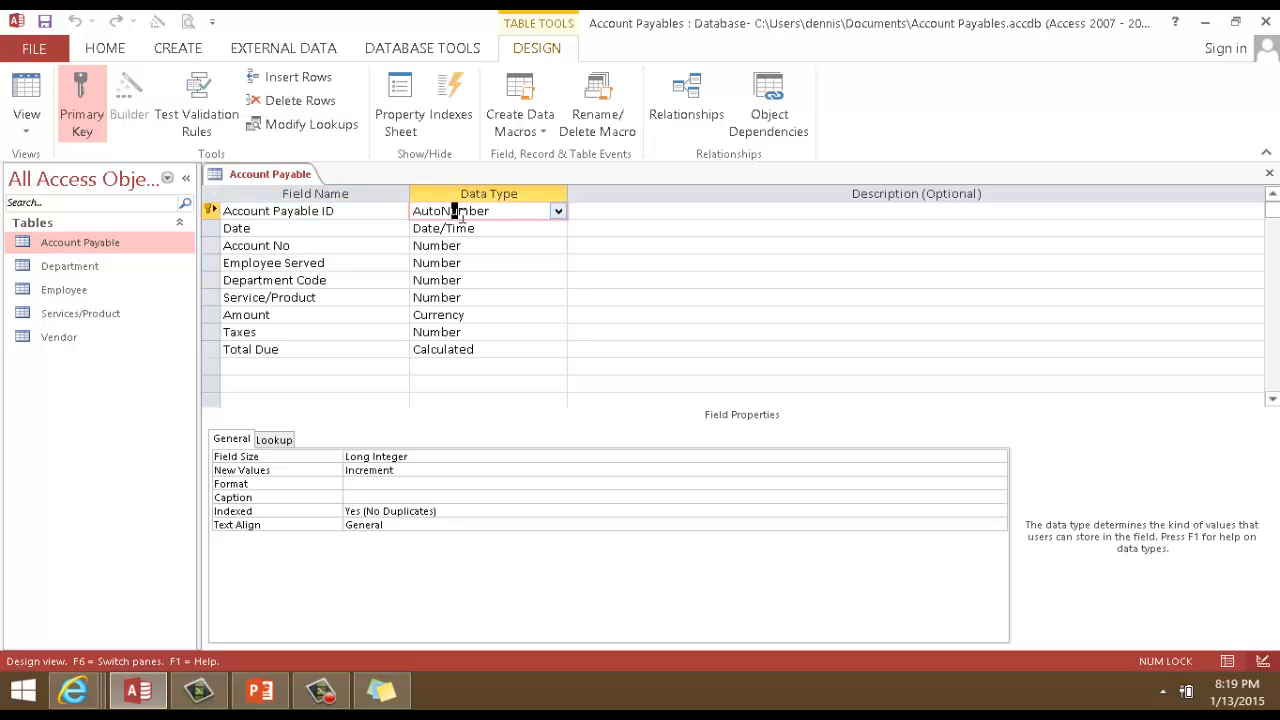
{"action": "left_click", "coordinate": [358, 485]}
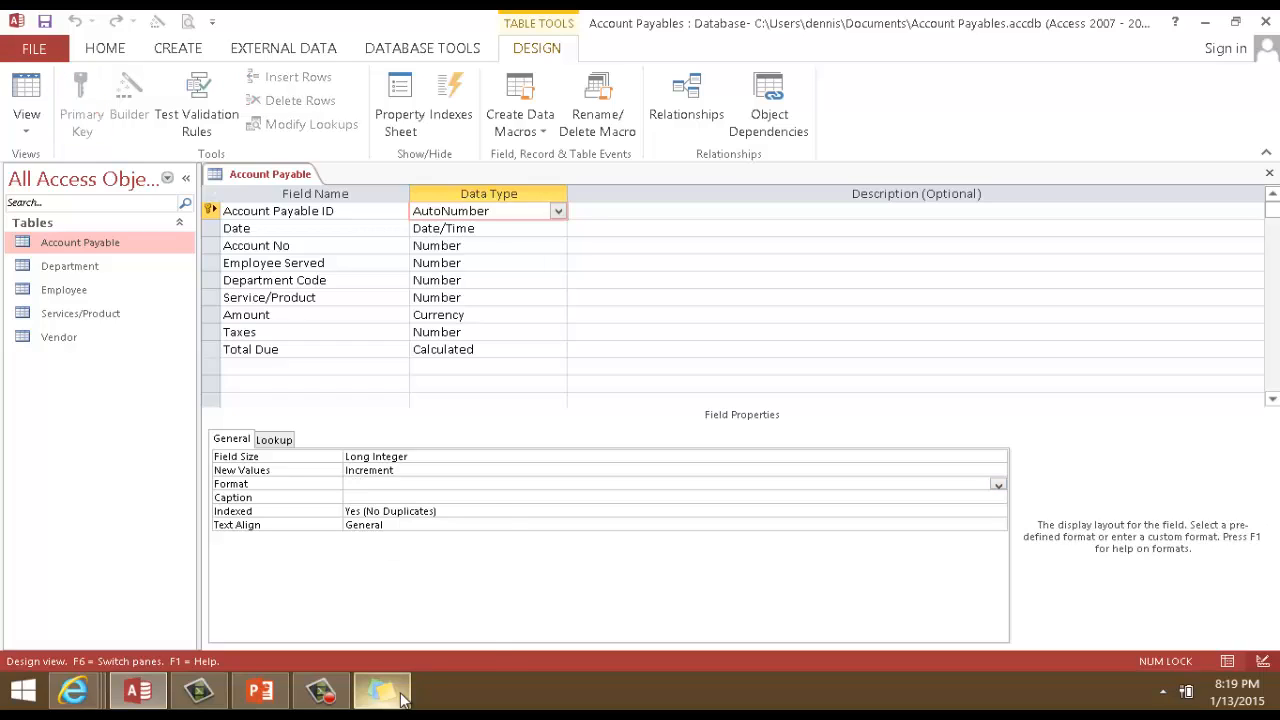
{"action": "left_click", "coordinate": [403, 700]}
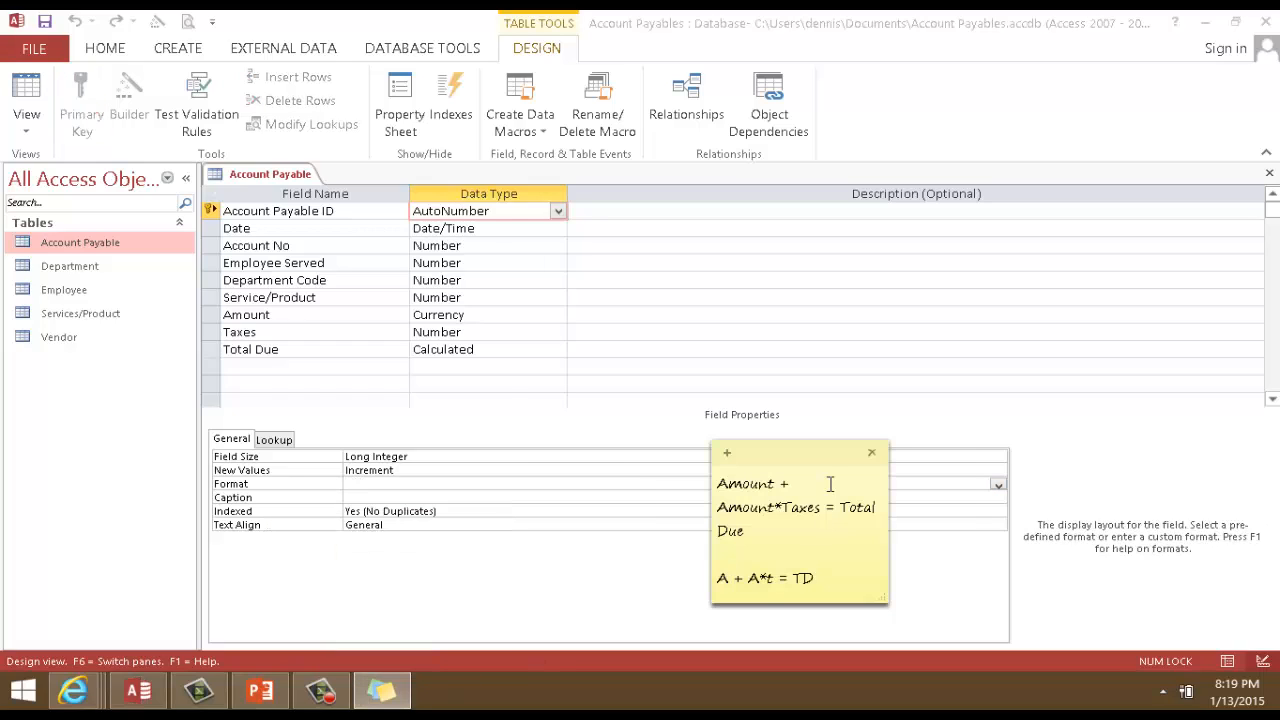
Reposition and enlarge the sticky note, add the "2002"0 format code, and return to Access.
{"action": "left_click_drag", "start_coordinate": [780, 447], "coordinate": [623, 161]}
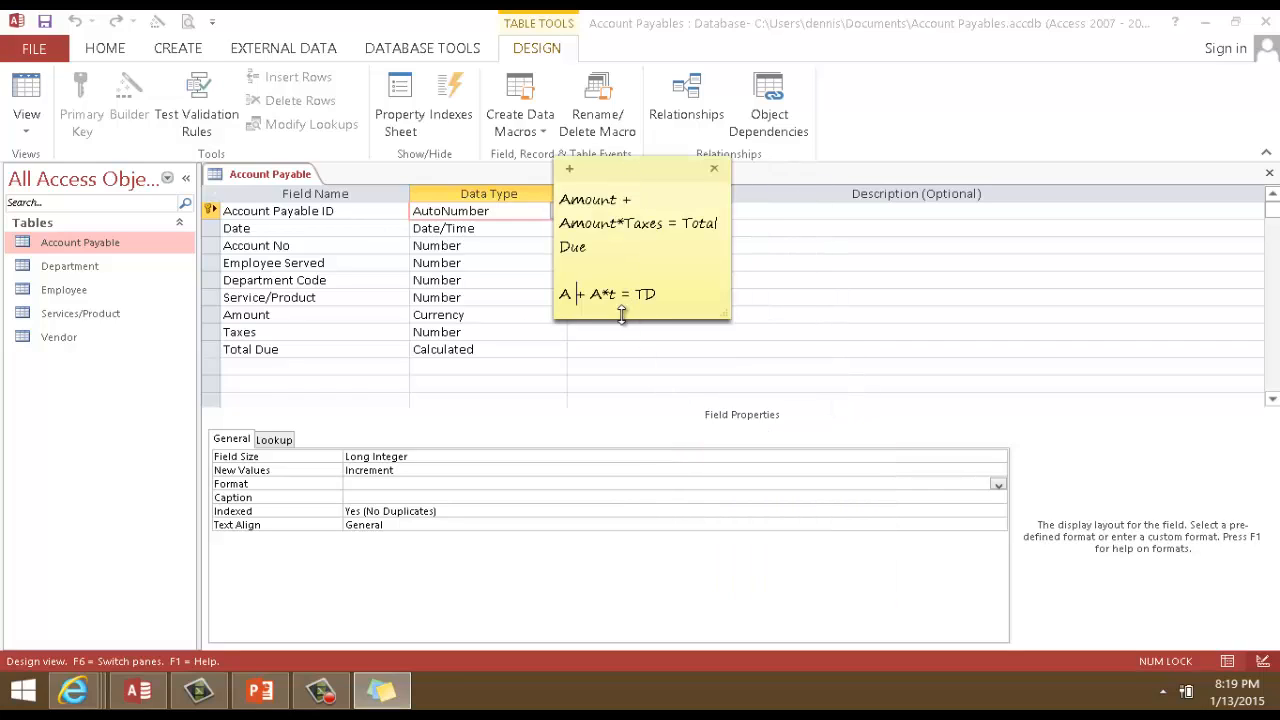
{"action": "left_click_drag", "start_coordinate": [623, 318], "coordinate": [638, 419]}
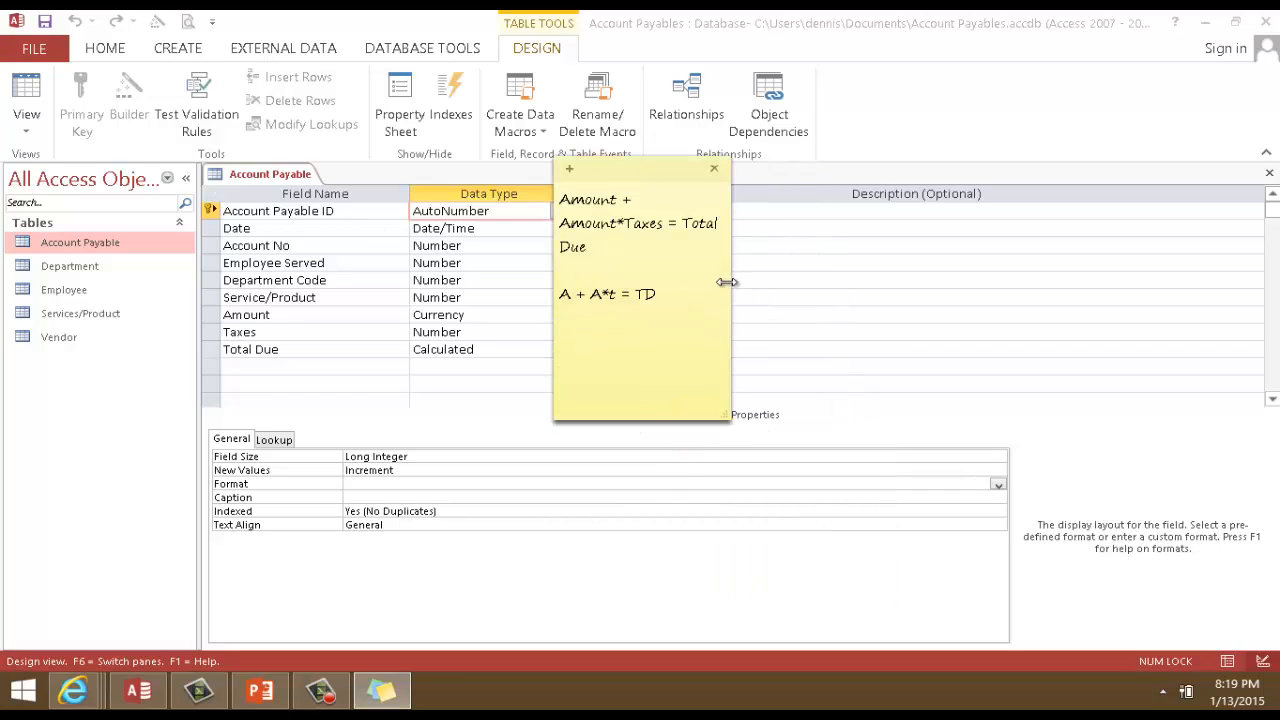
{"action": "left_click_drag", "start_coordinate": [730, 282], "coordinate": [822, 282]}
{"action": "left_click", "coordinate": [668, 271]}
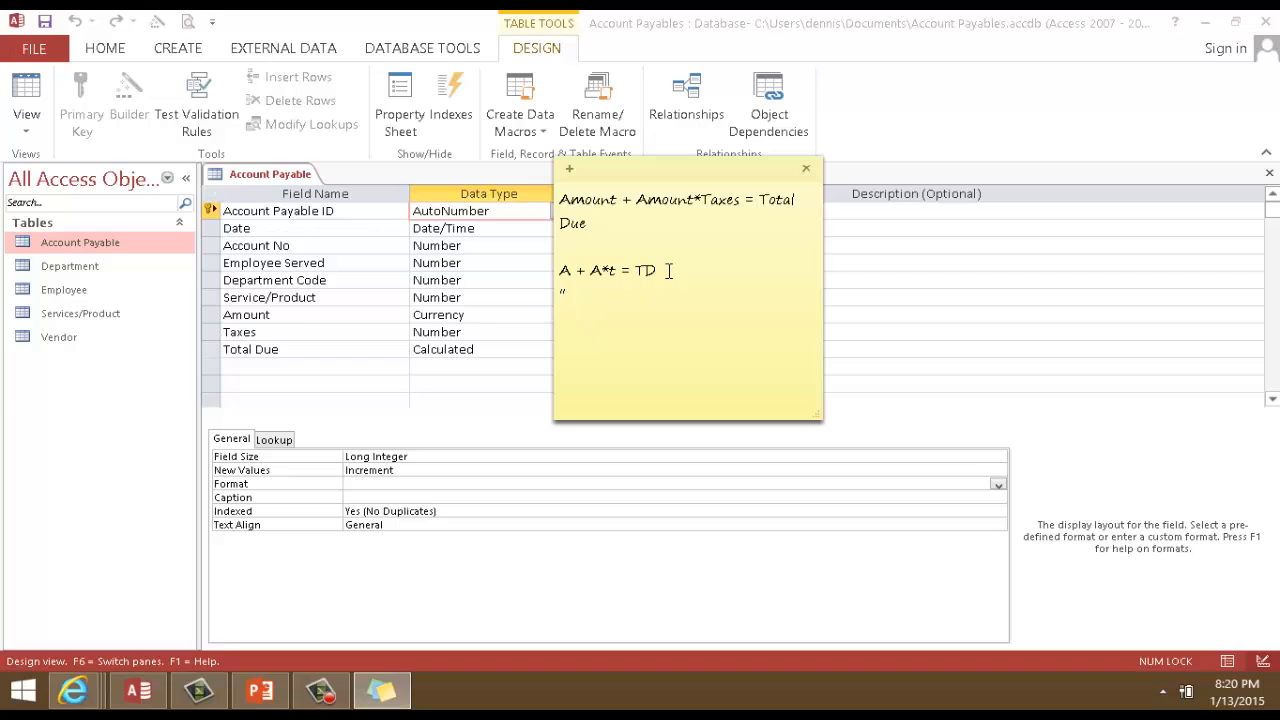
{"action": "type", "text": "00"}
{"action": "left_click", "coordinate": [357, 486]}
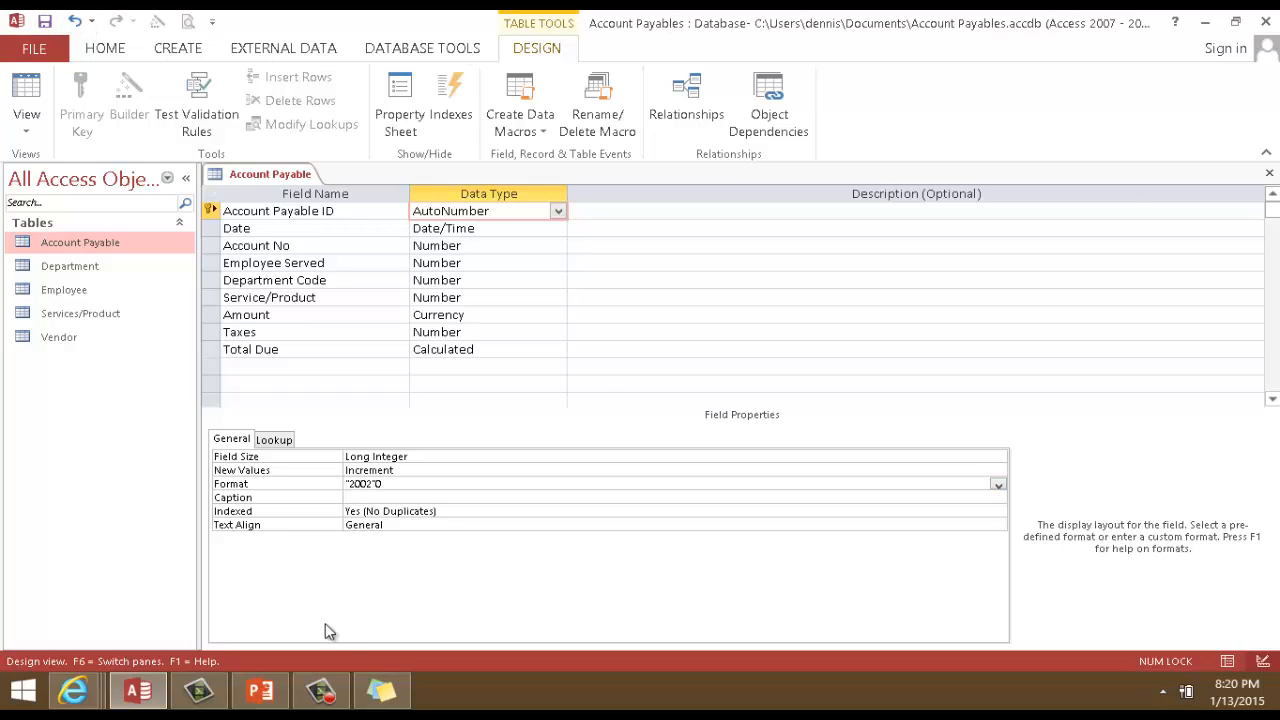
Check the sticky note's formulas, then save the Account Payable table and switch to Datasheet View.
{"action": "left_click", "coordinate": [376, 689]}
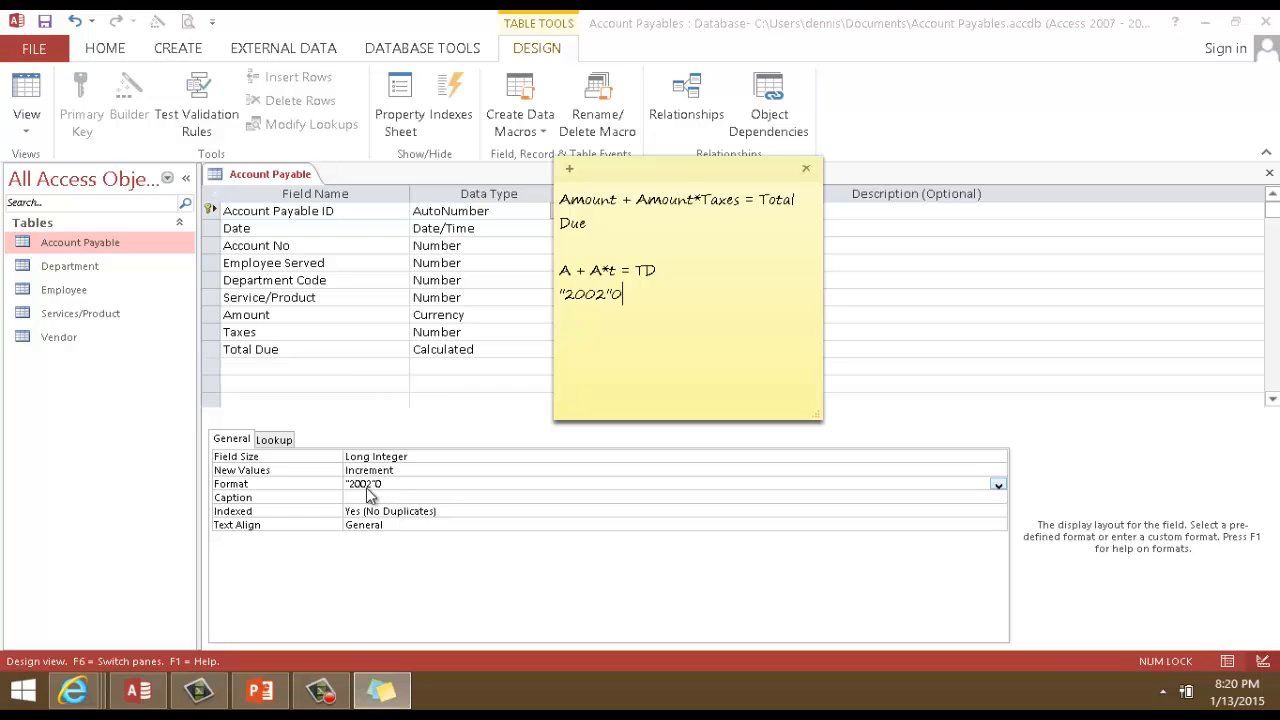
{"action": "left_click", "coordinate": [42, 28]}
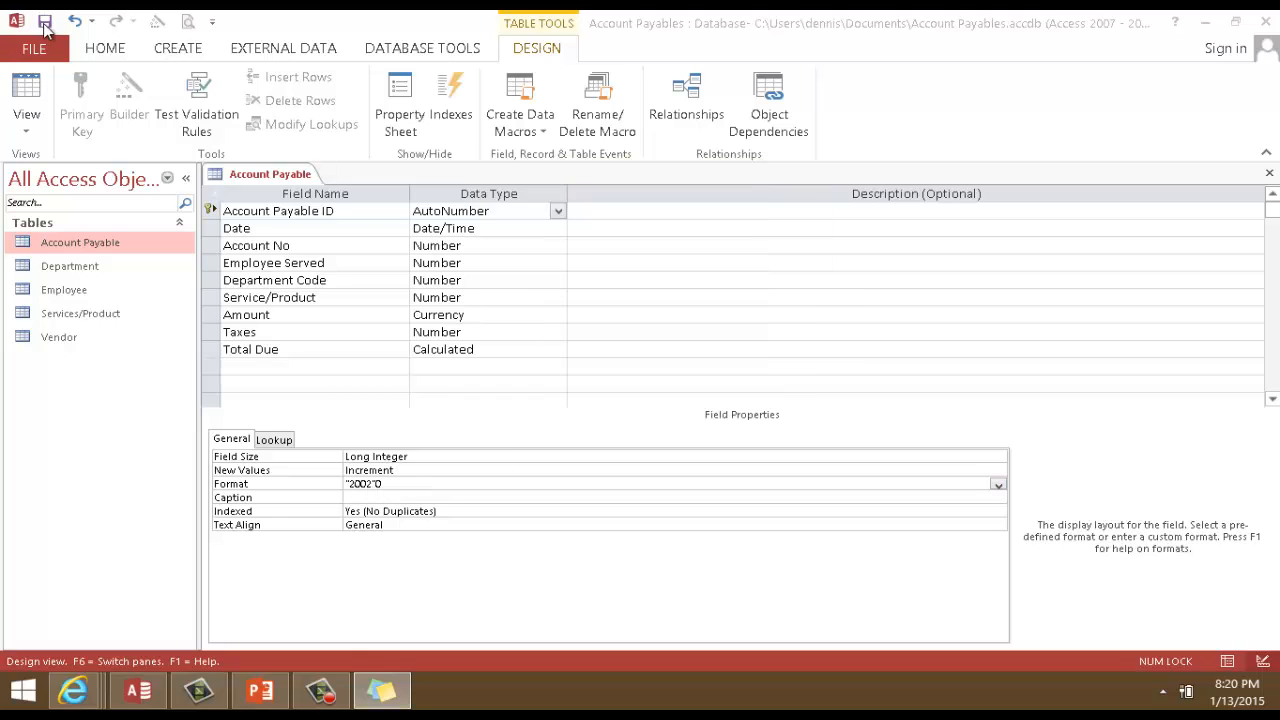
{"action": "left_click", "coordinate": [20, 90]}
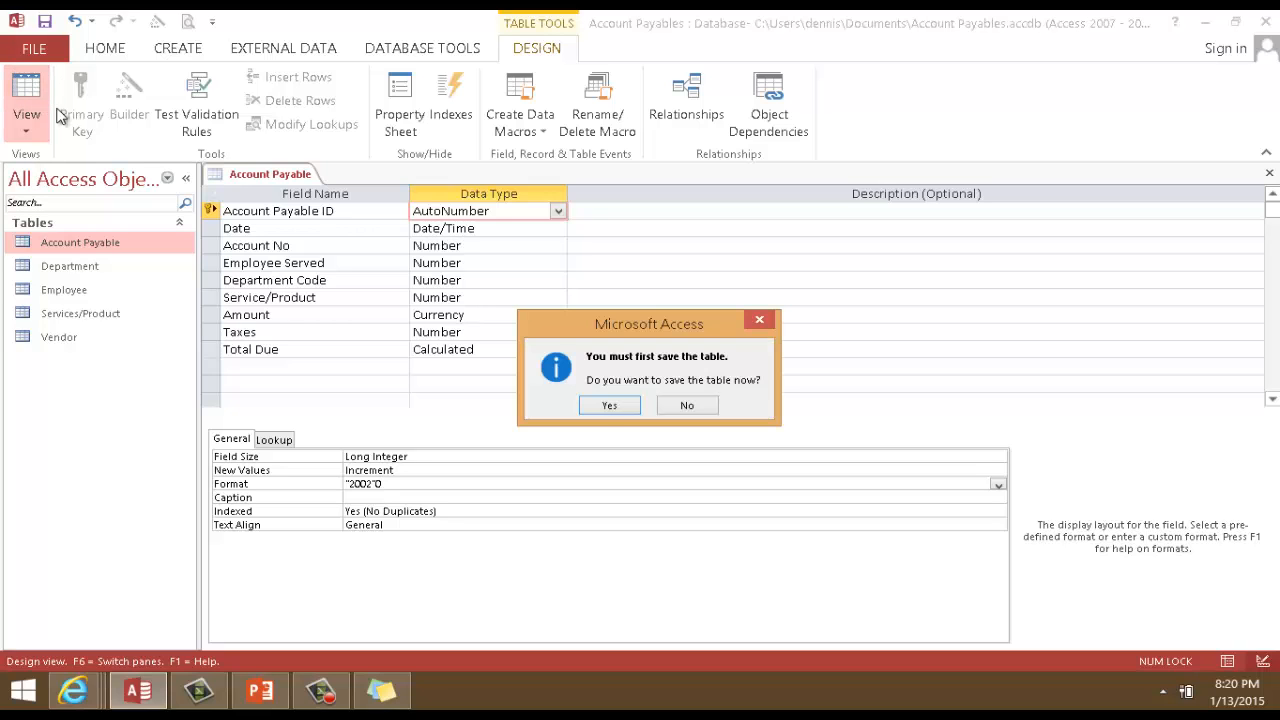
{"action": "left_click", "coordinate": [601, 405]}
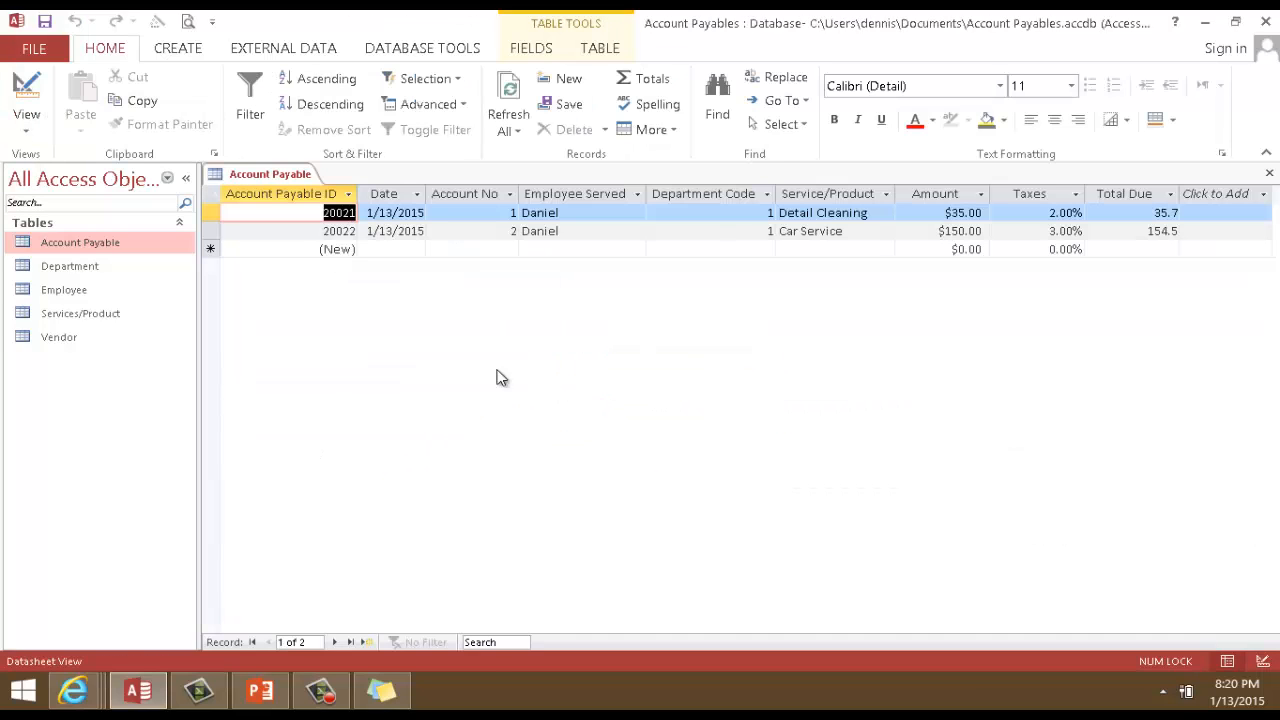
Enter 1 in the datasheet and move to the second record's Employee Served entry.
{"action": "type", "text": "1"}
{"action": "left_click", "coordinate": [606, 232]}
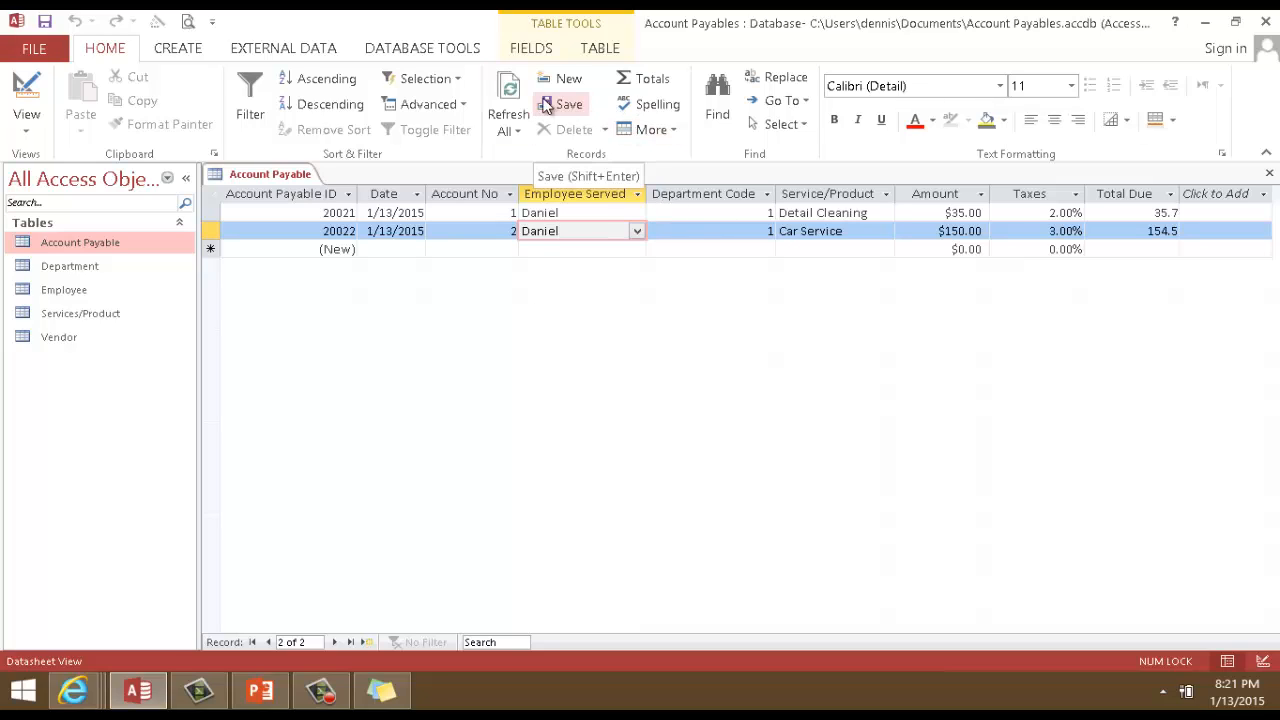
{"action": "left_click", "coordinate": [183, 53]}
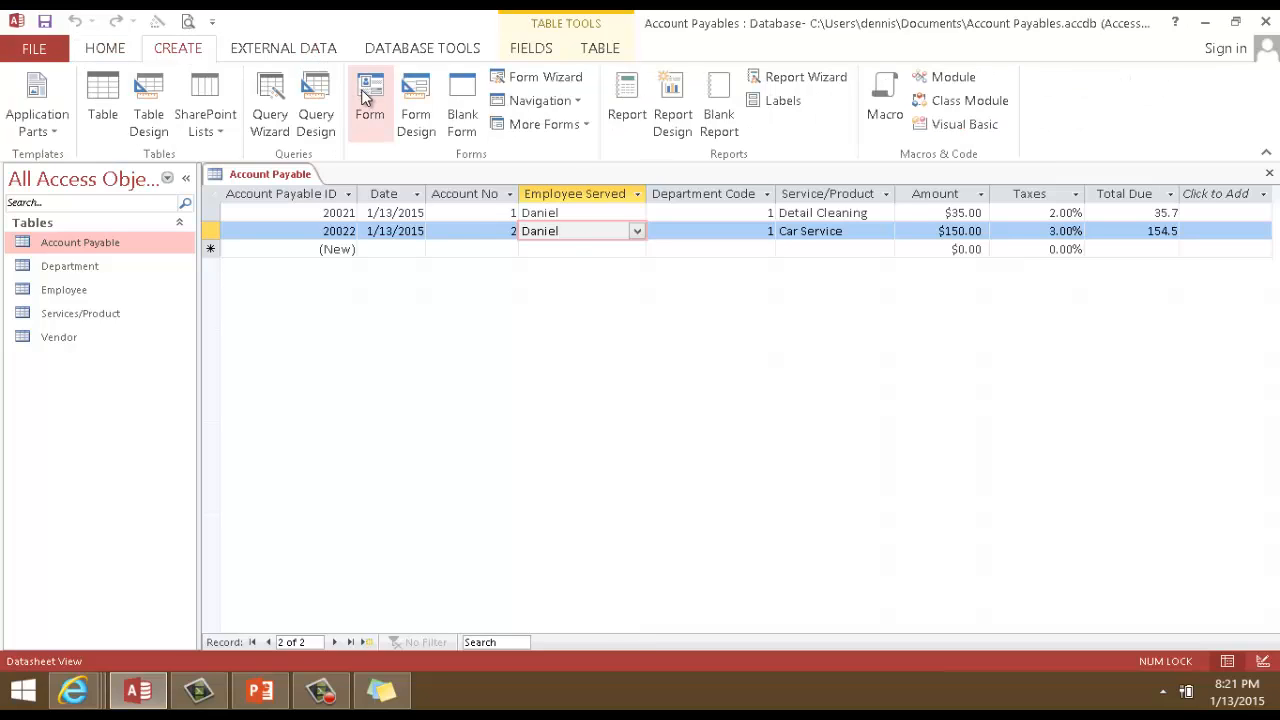
{"action": "left_click", "coordinate": [628, 103]}
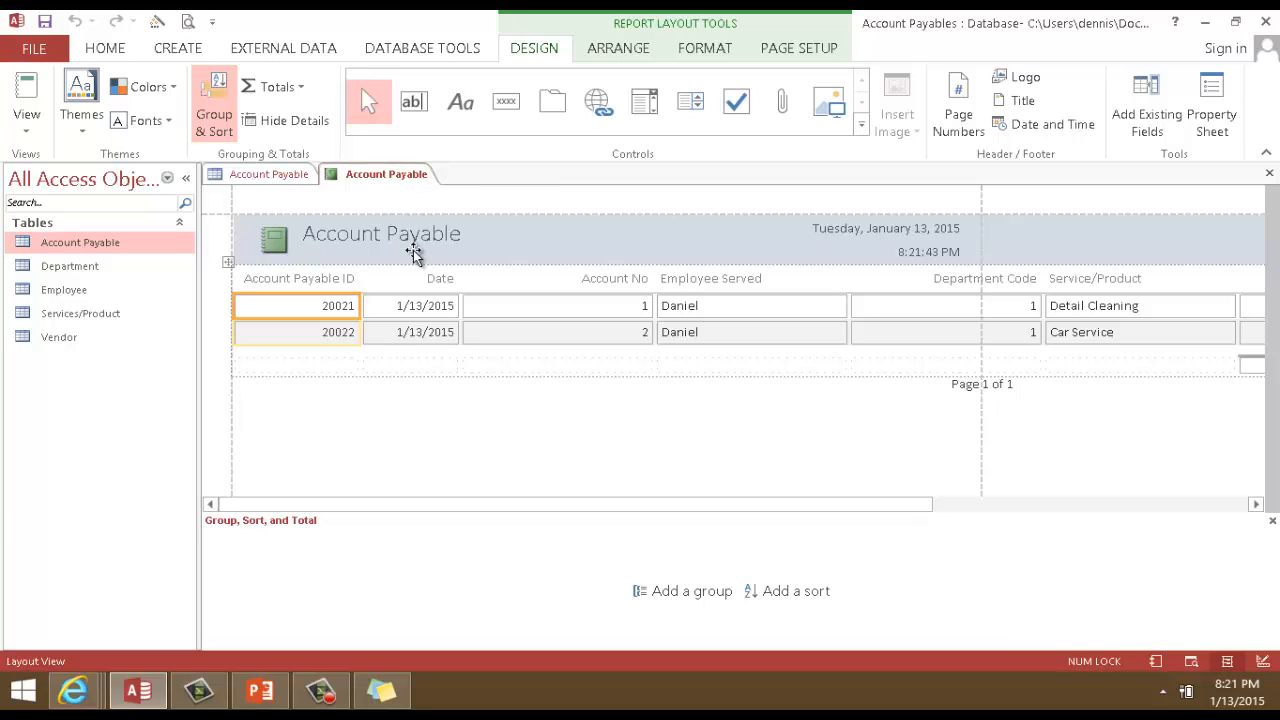
{"action": "right_click", "coordinate": [402, 174]}
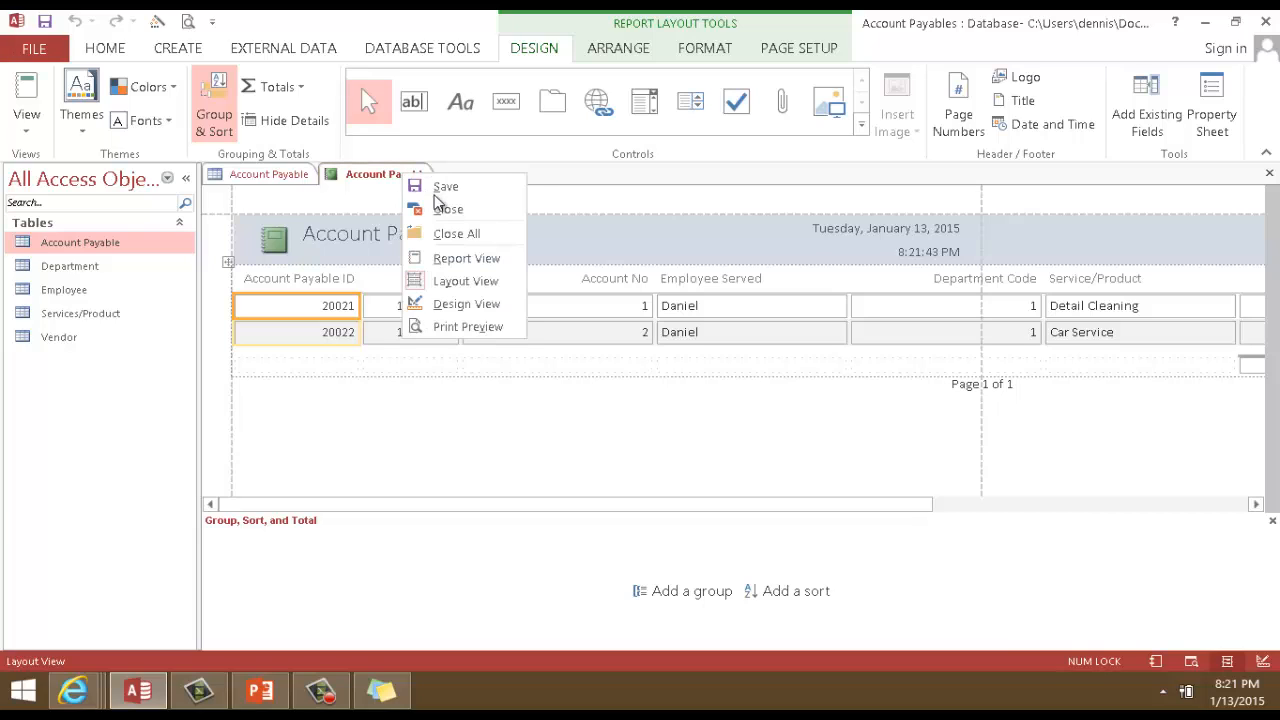
{"action": "left_click", "coordinate": [470, 240]}
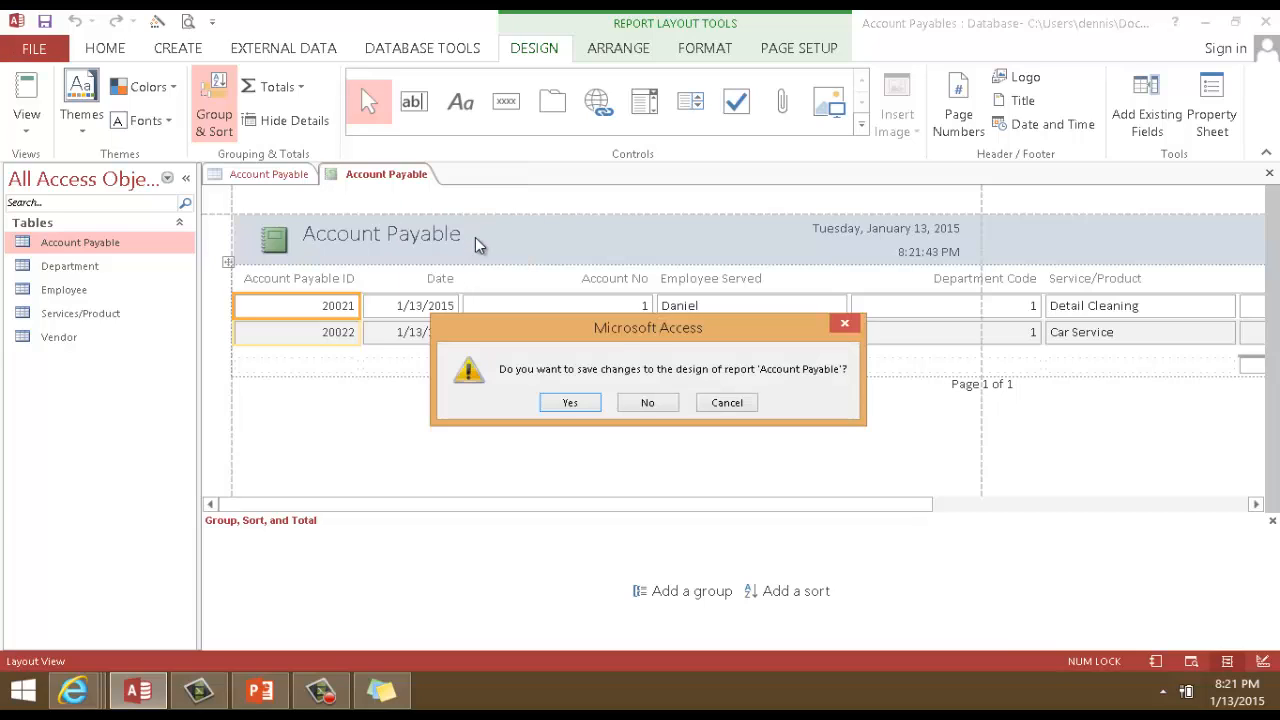
{"action": "left_click", "coordinate": [650, 405]}
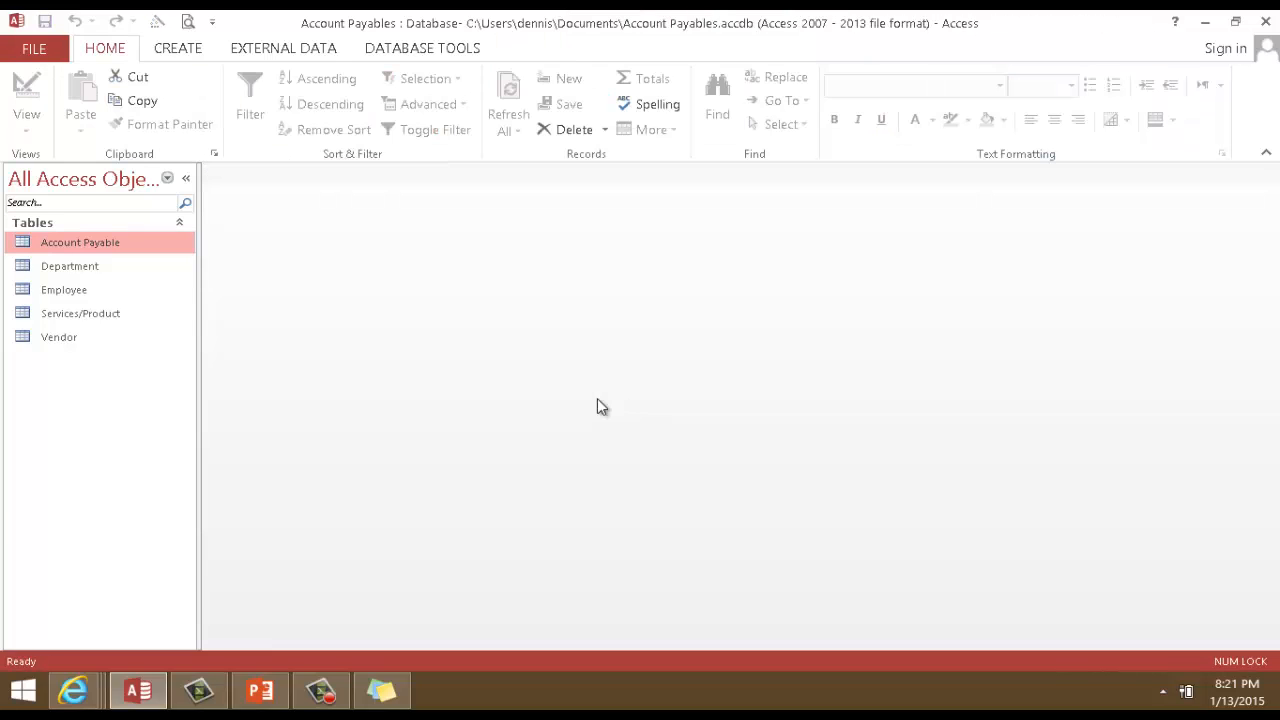
{"action": "double_click", "coordinate": [105, 243]}
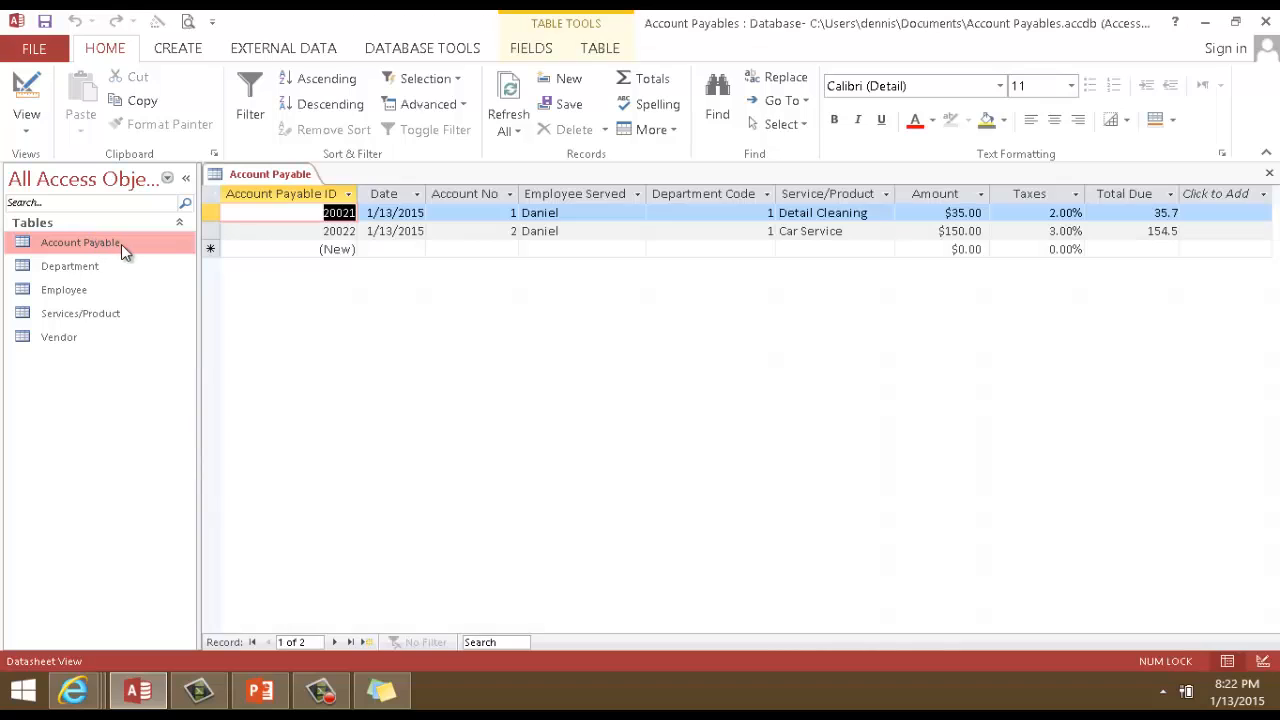
Start the Report Wizard and add Account Payable ID, Account No, Service/Product, Total Due and Amount.
{"action": "left_click", "coordinate": [180, 50]}
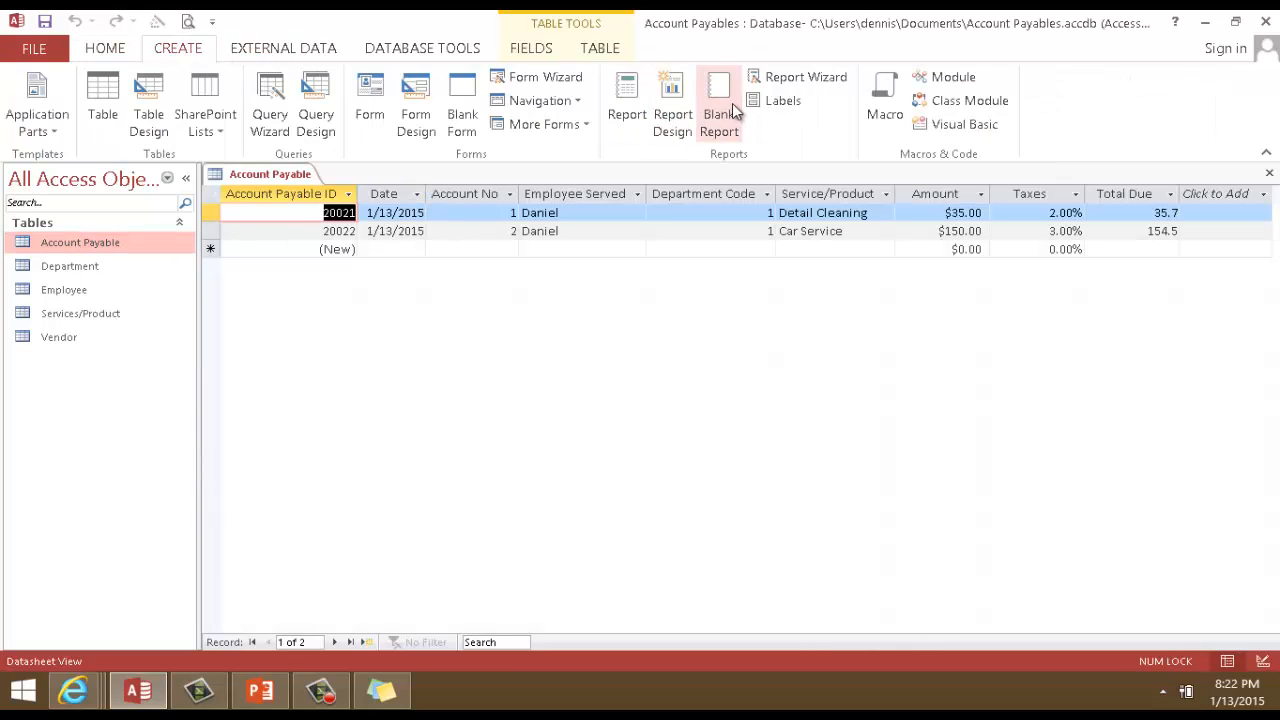
{"action": "left_click", "coordinate": [823, 77]}
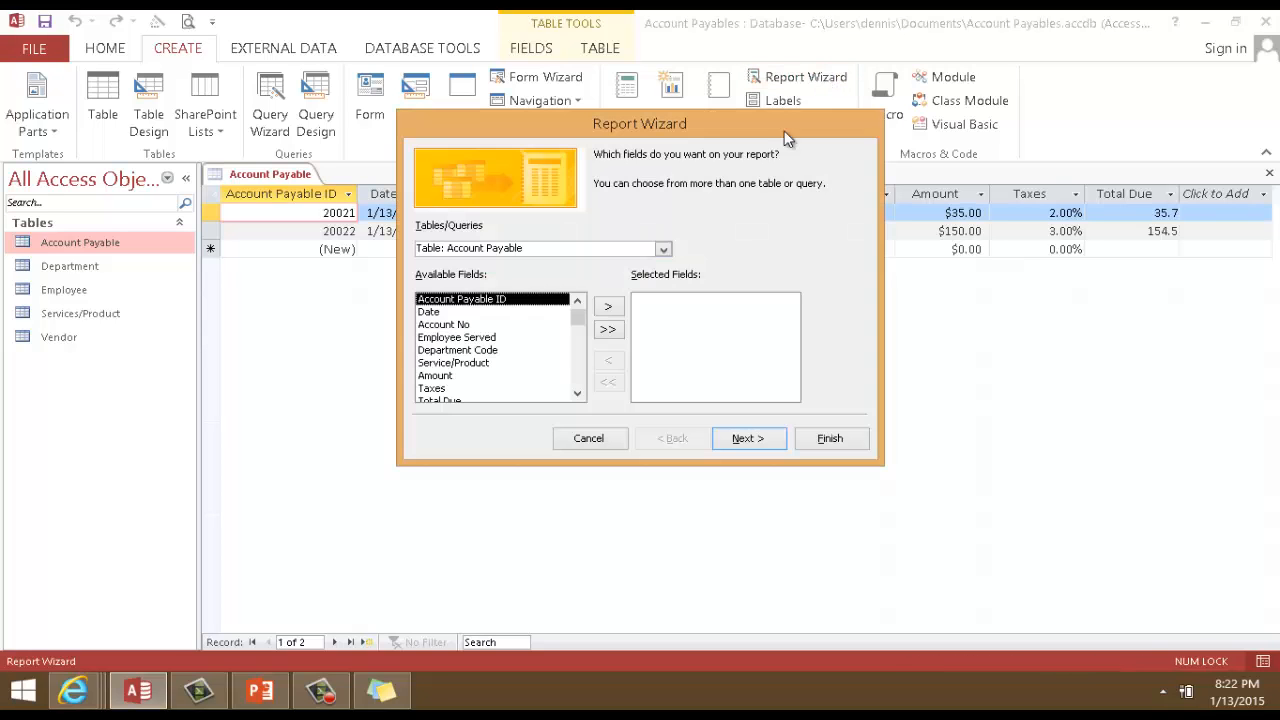
{"action": "double_click", "coordinate": [490, 300]}
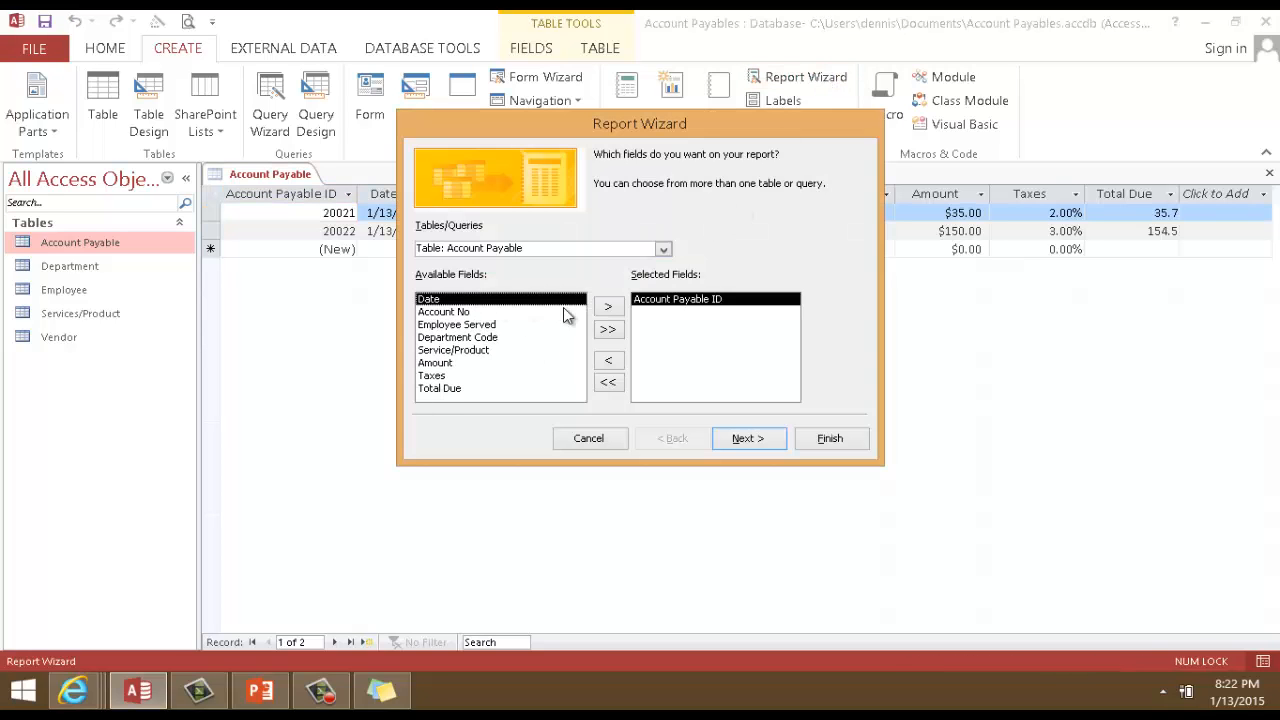
{"action": "double_click", "coordinate": [462, 313]}
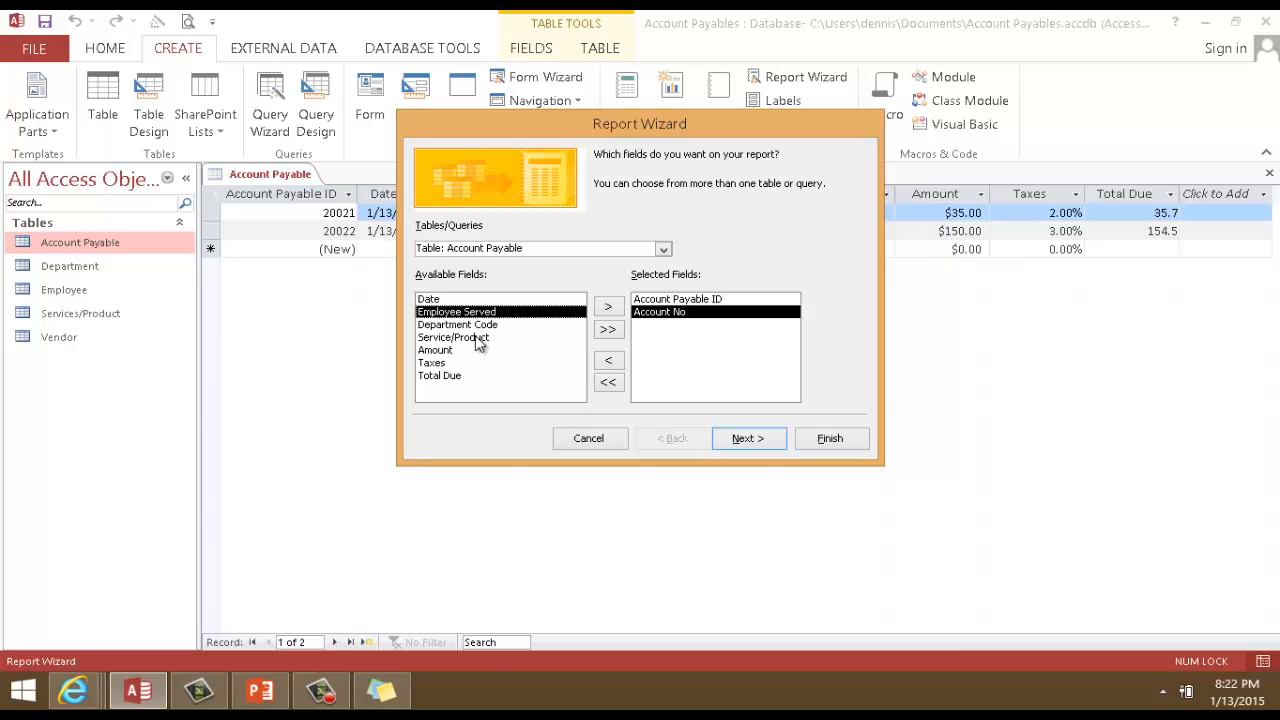
{"action": "double_click", "coordinate": [470, 339]}
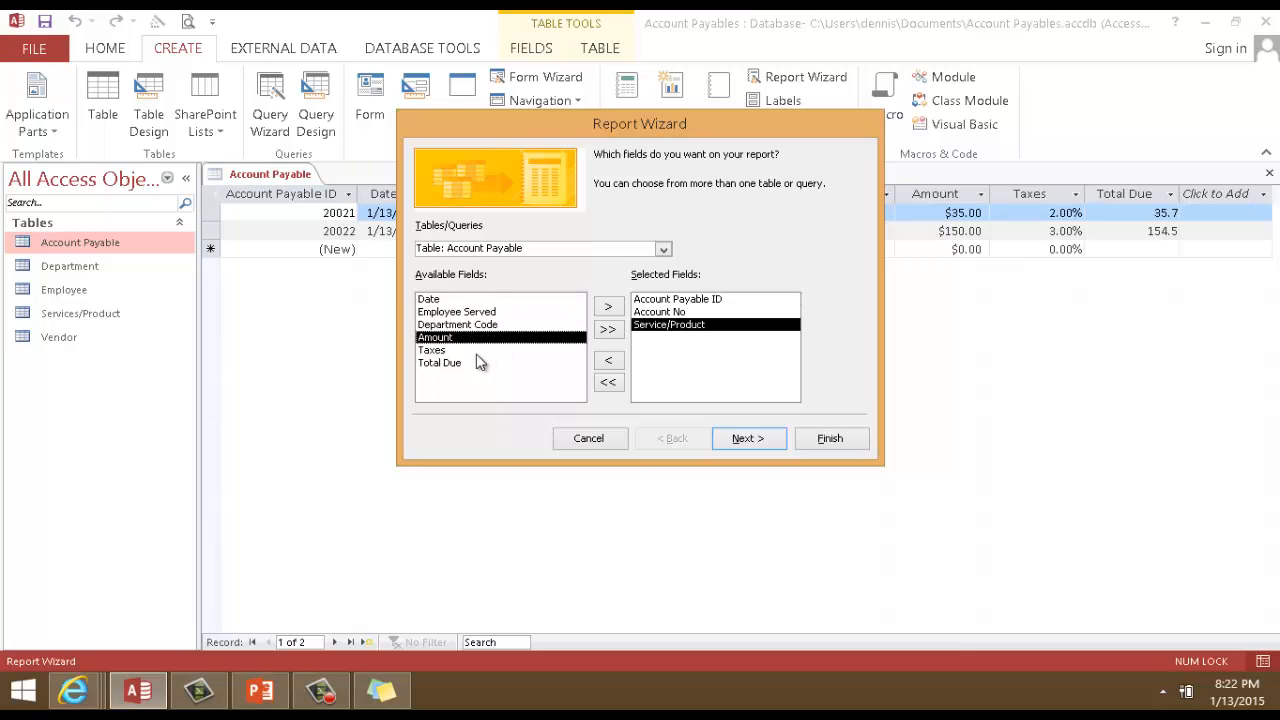
{"action": "double_click", "coordinate": [474, 362]}
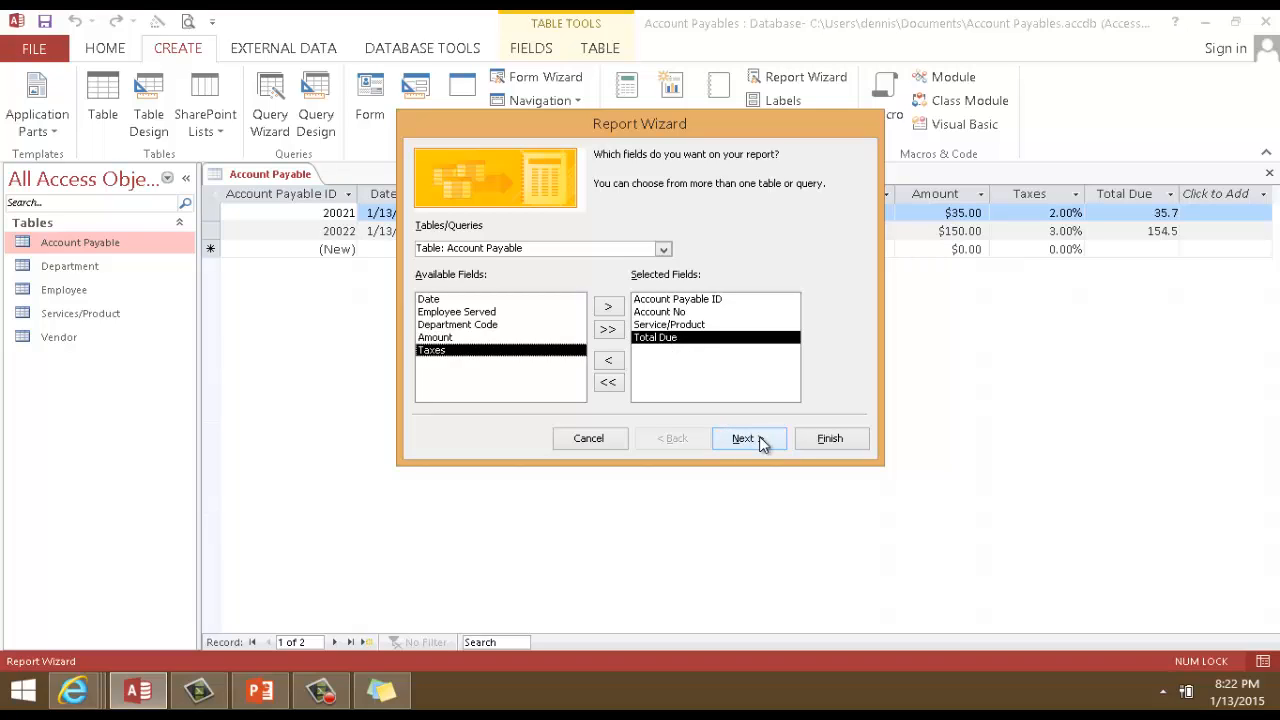
{"action": "double_click", "coordinate": [430, 337]}
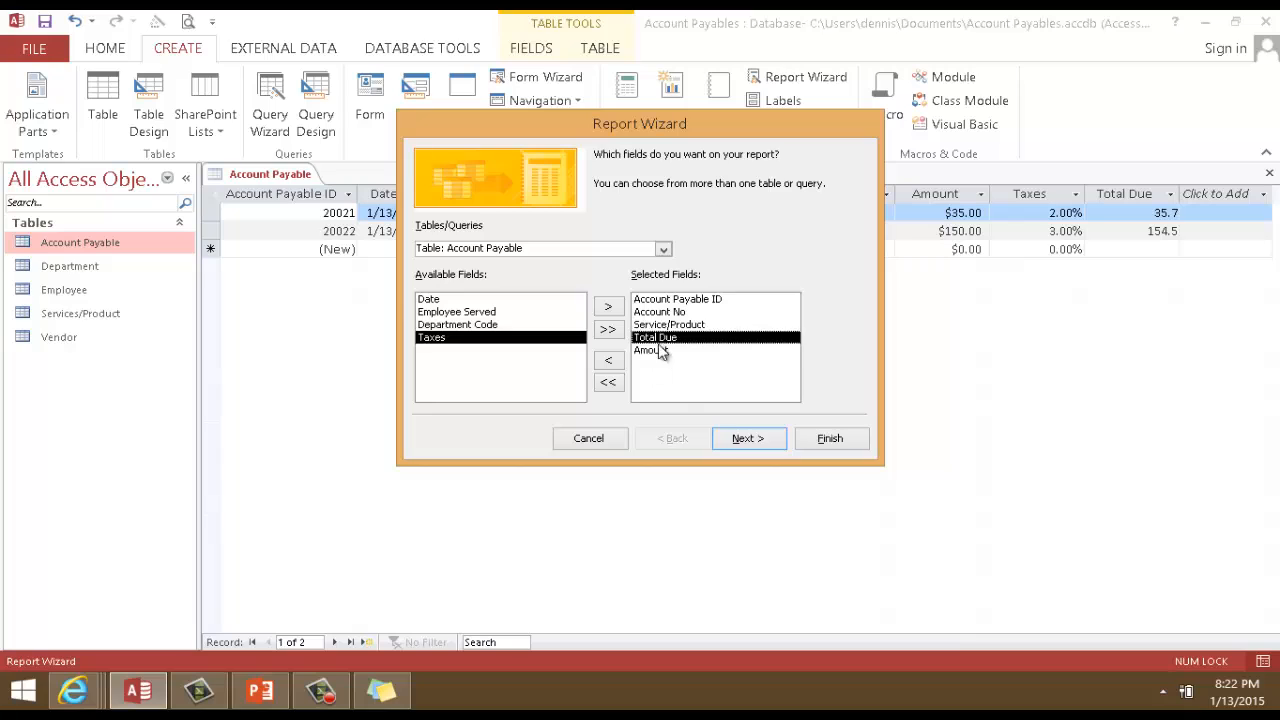
Reorder the selected fields so Total Due comes after Amount.
{"action": "mouse_move", "coordinate": [657, 353]}
{"action": "left_mouse_down"}
{"action": "mouse_move", "coordinate": [658, 331]}
{"action": "mouse_move", "coordinate": [657, 372]}
{"action": "mouse_move", "coordinate": [656, 358]}
{"action": "left_mouse_up"}
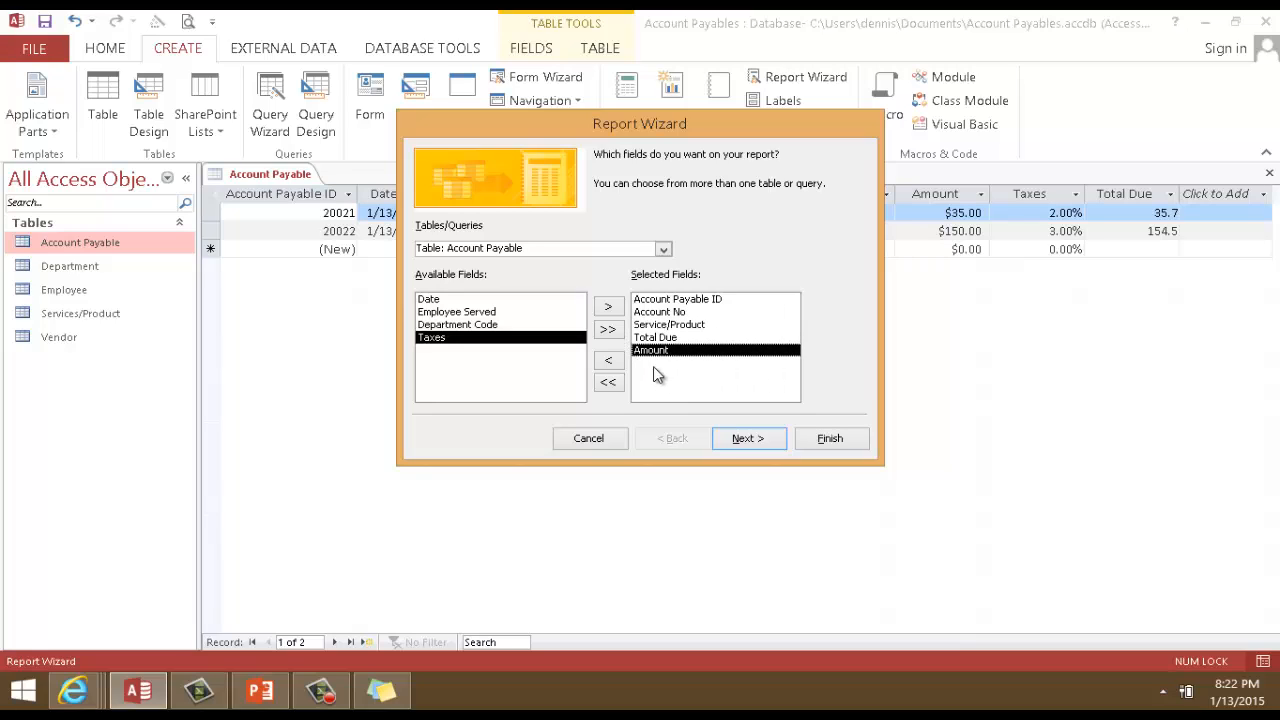
{"action": "left_click", "coordinate": [641, 338]}
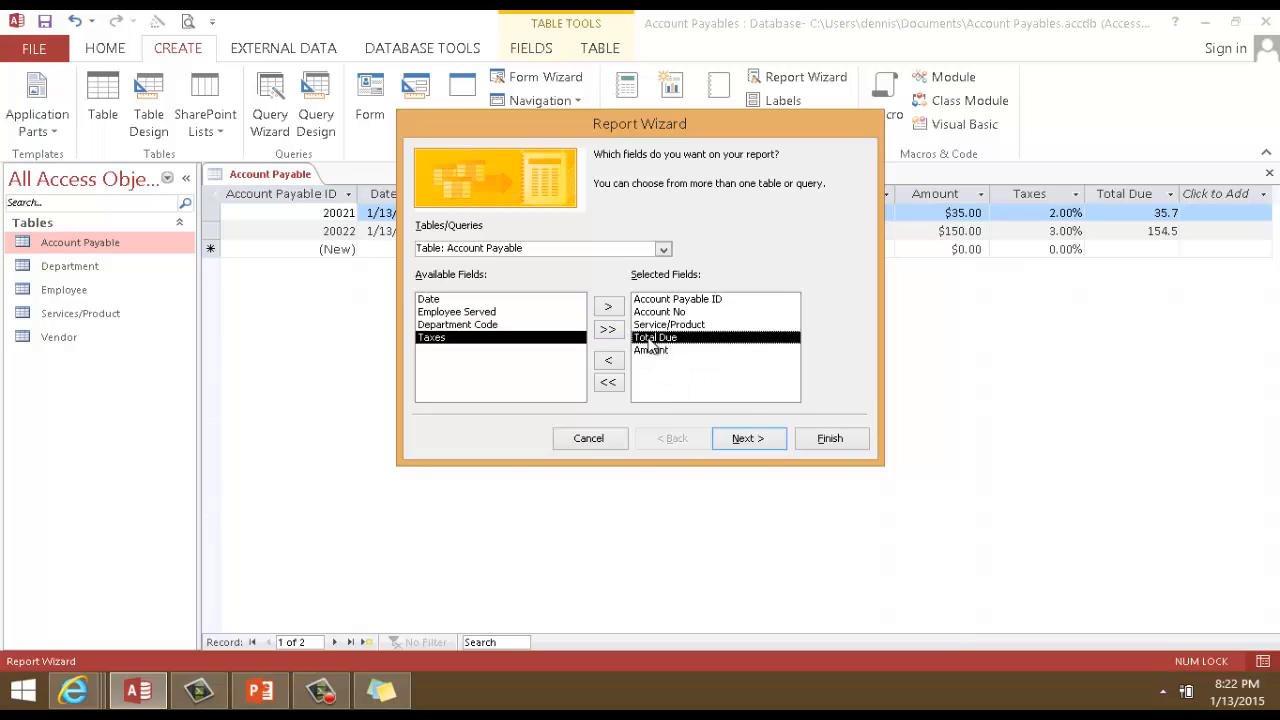
{"action": "left_click", "coordinate": [612, 362]}
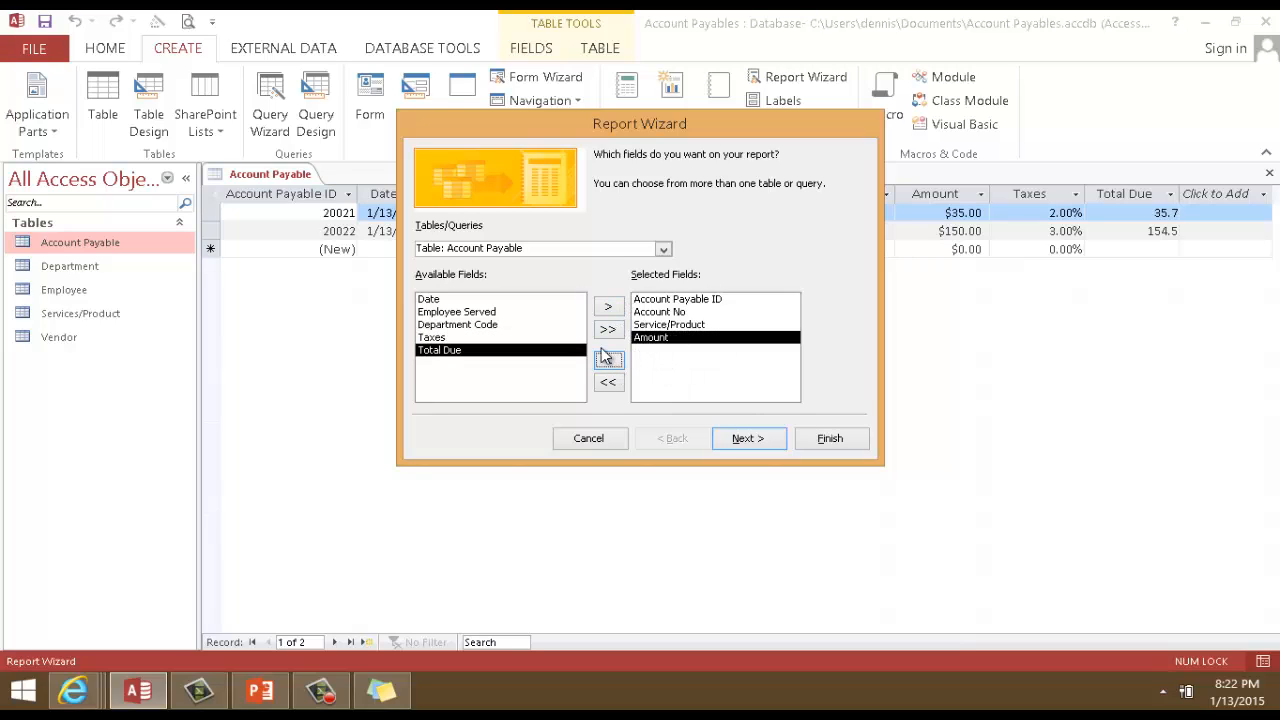
{"action": "left_click", "coordinate": [612, 309]}
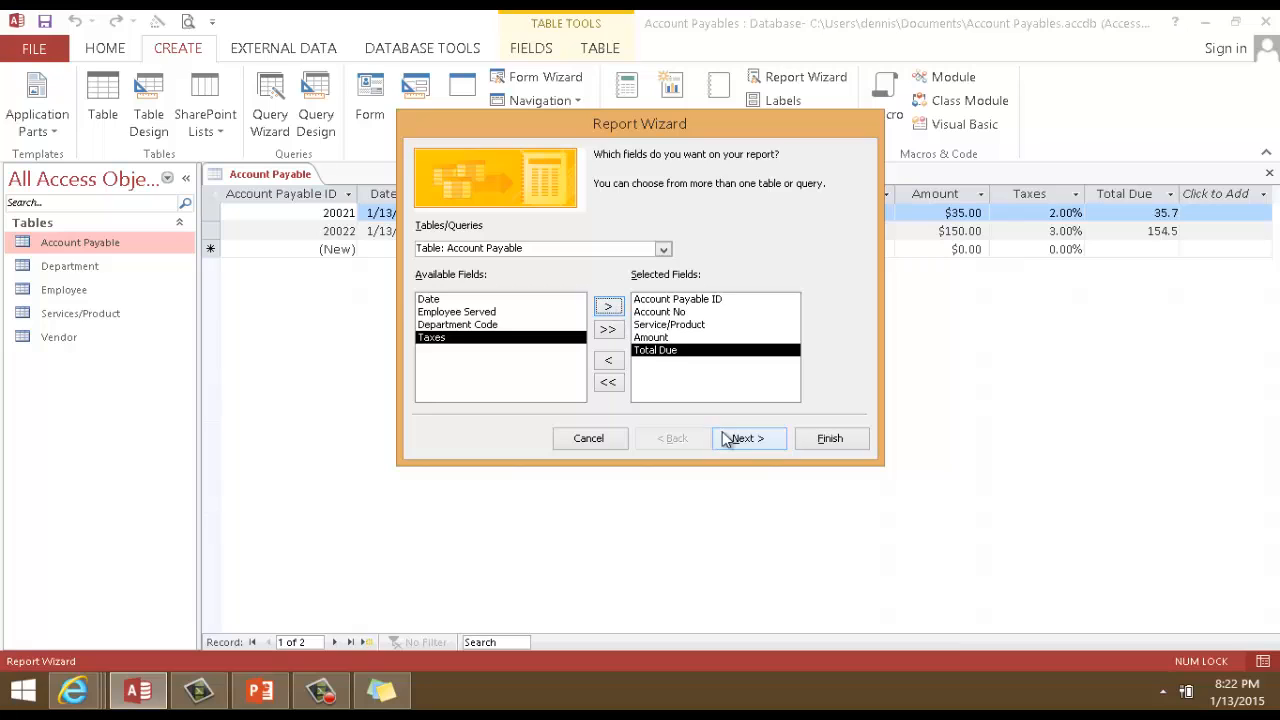
Finish the wizard, zoom into the print preview, then close it to view the report's data.
{"action": "left_click", "coordinate": [826, 439]}
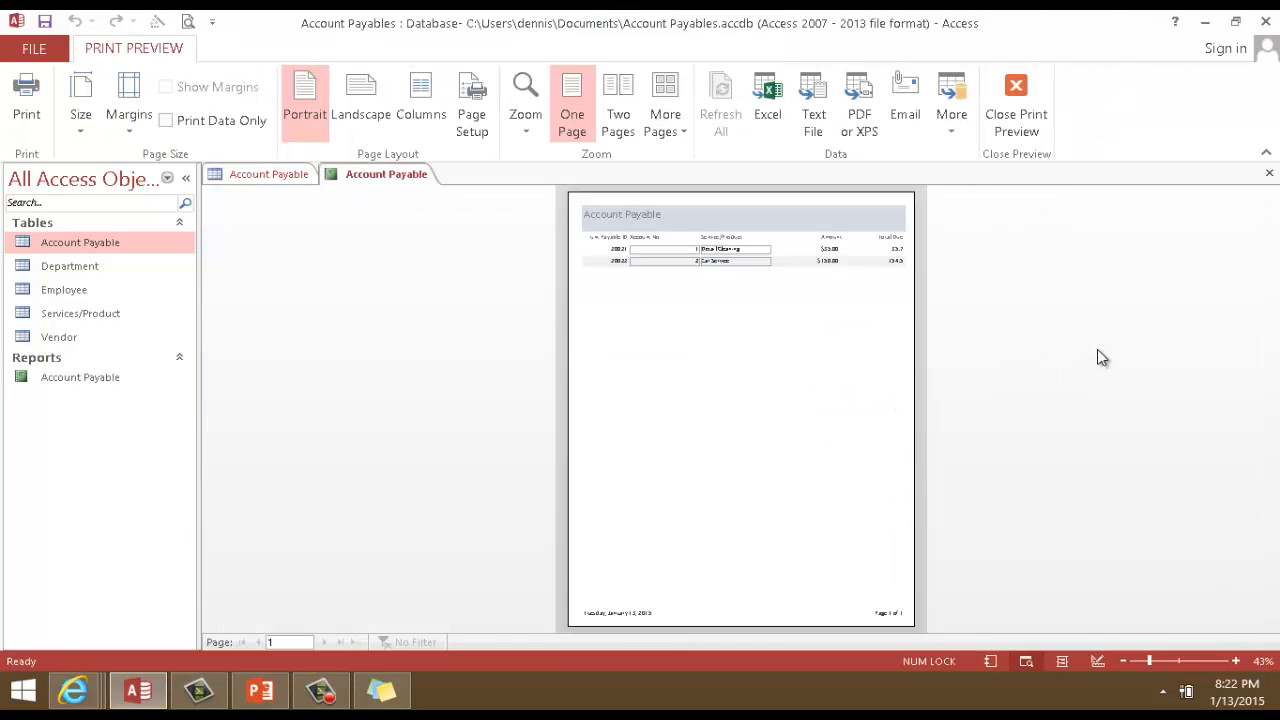
{"action": "left_click", "coordinate": [743, 346]}
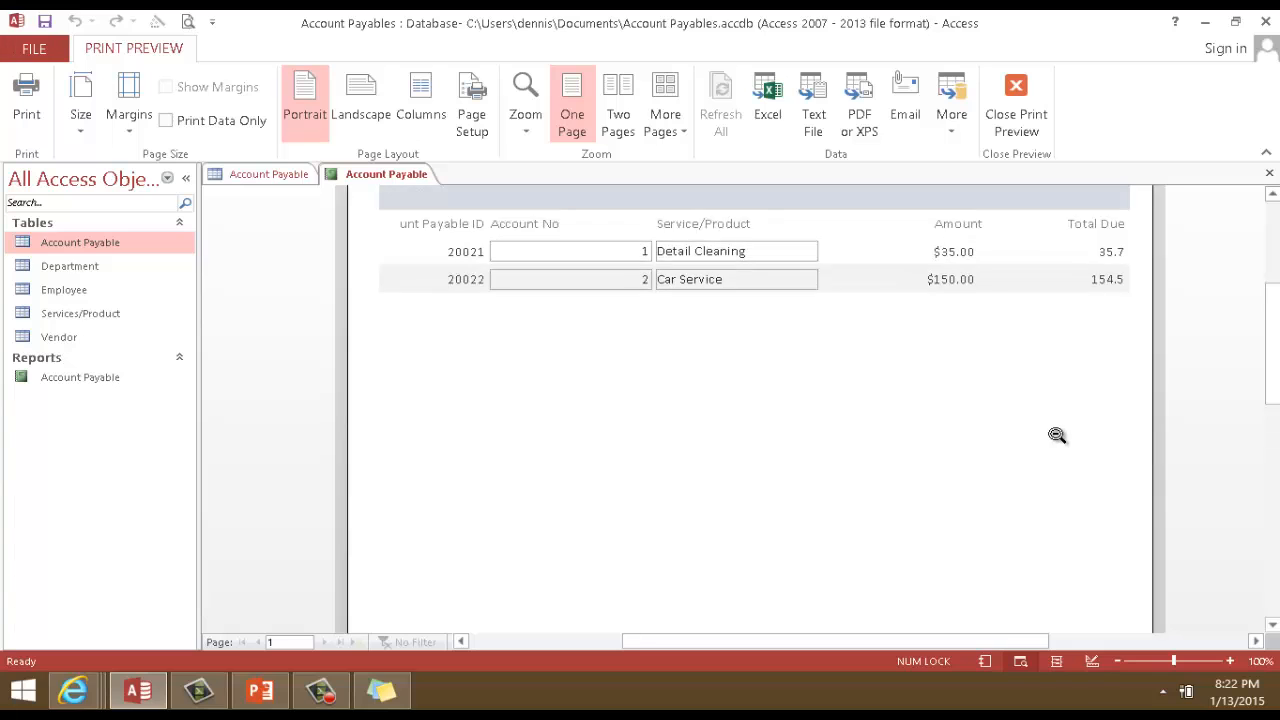
{"action": "scroll", "coordinate": [1054, 434], "scroll_direction": "up", "scroll_amount": 3}
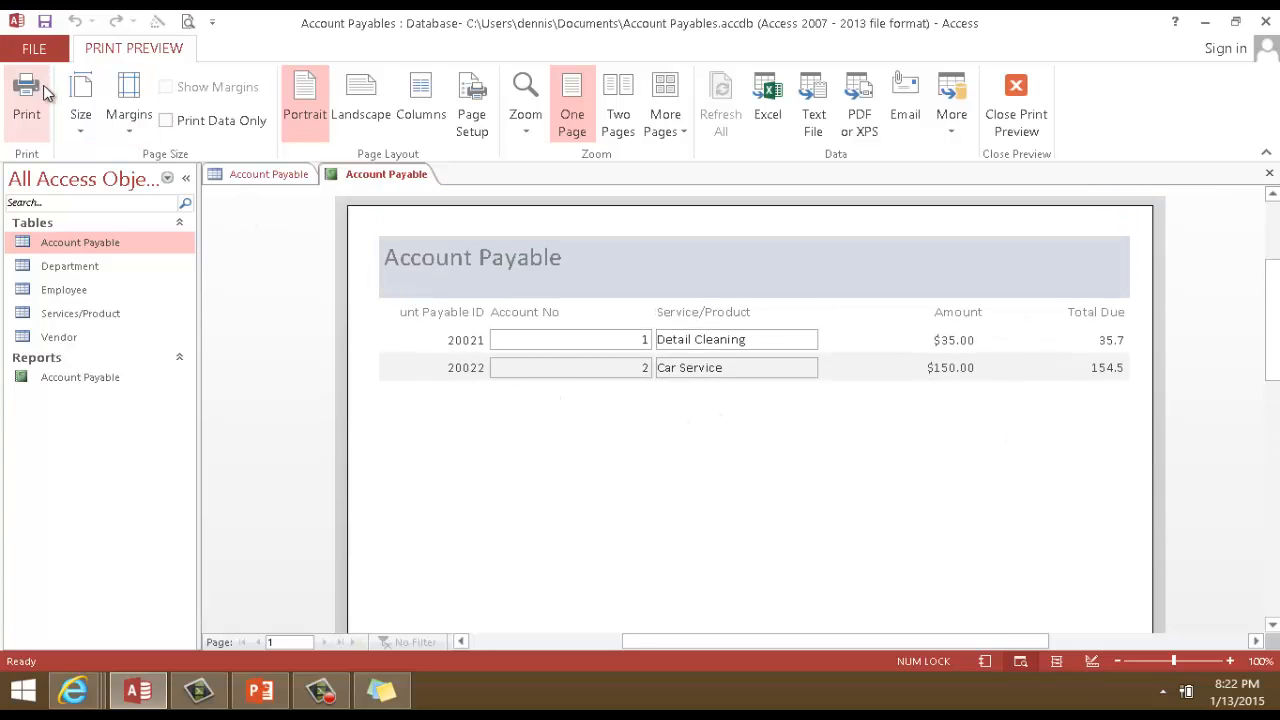
{"action": "left_click", "coordinate": [1030, 106]}
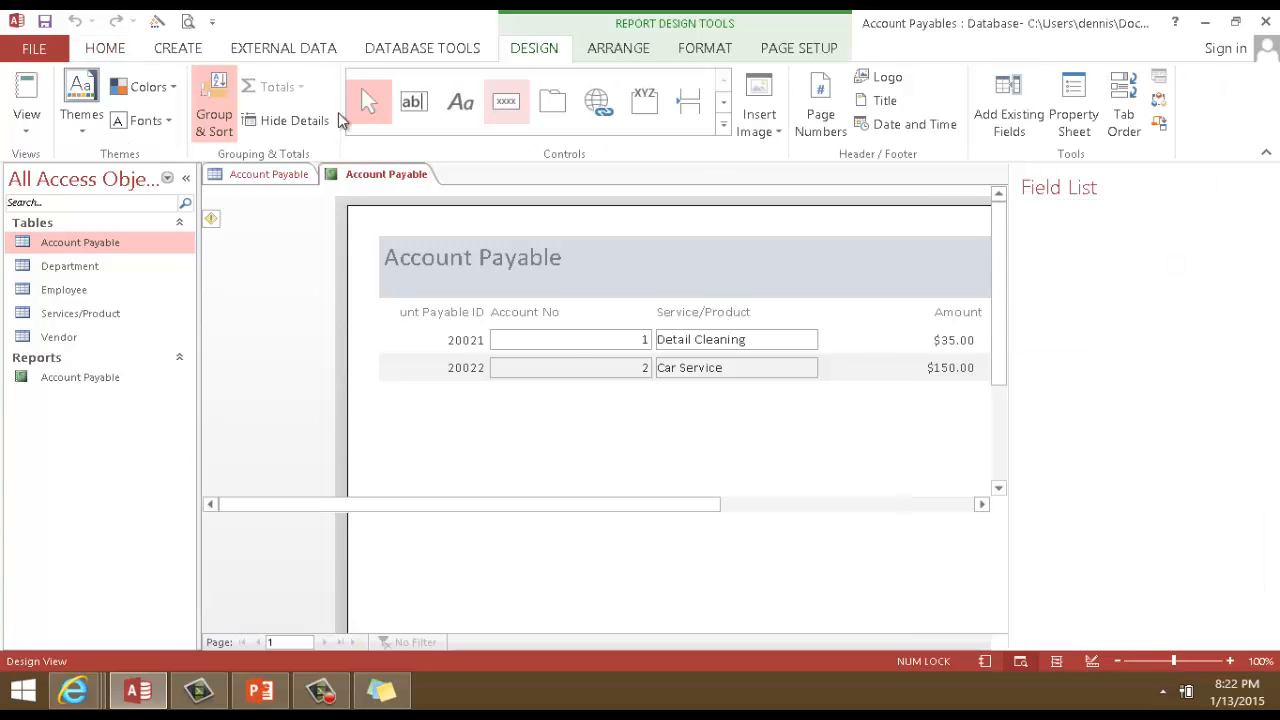
{"action": "left_click", "coordinate": [22, 90]}
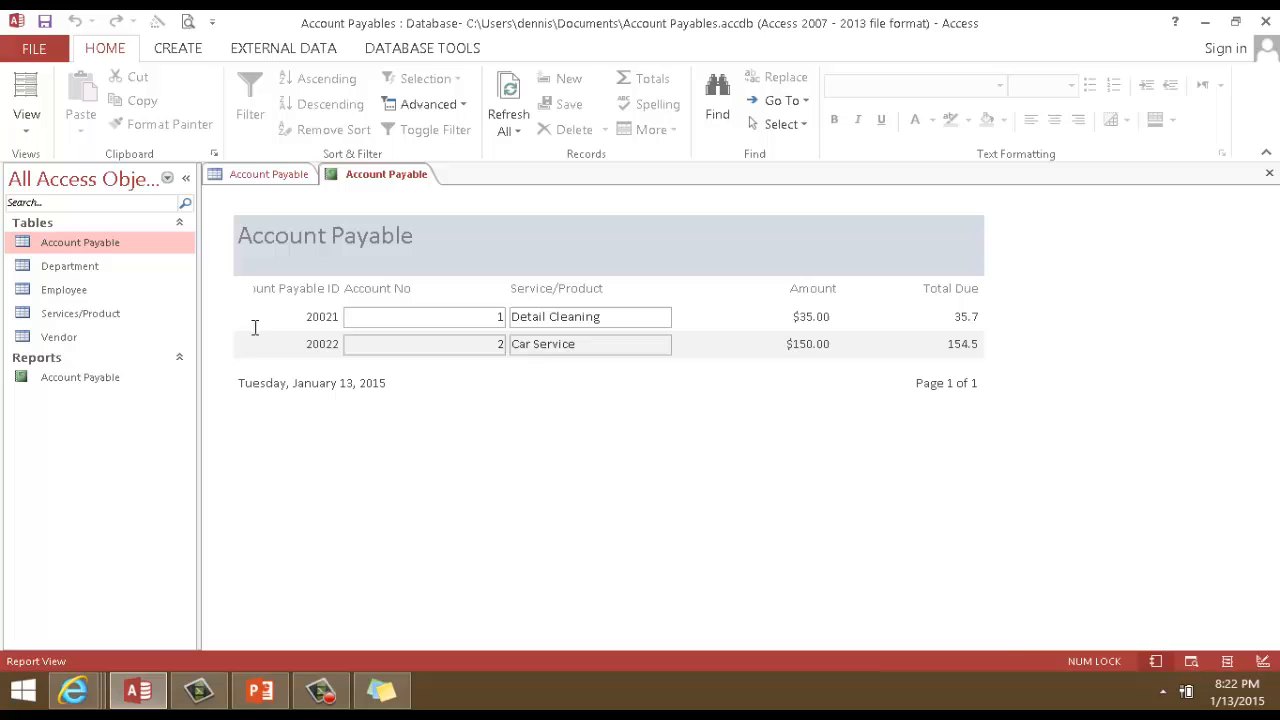
{"action": "left_click", "coordinate": [238, 268]}
In Layout view, reposition the Account Payable ID heading and narrow the Account No heading.
{"action": "left_click", "coordinate": [22, 90]}
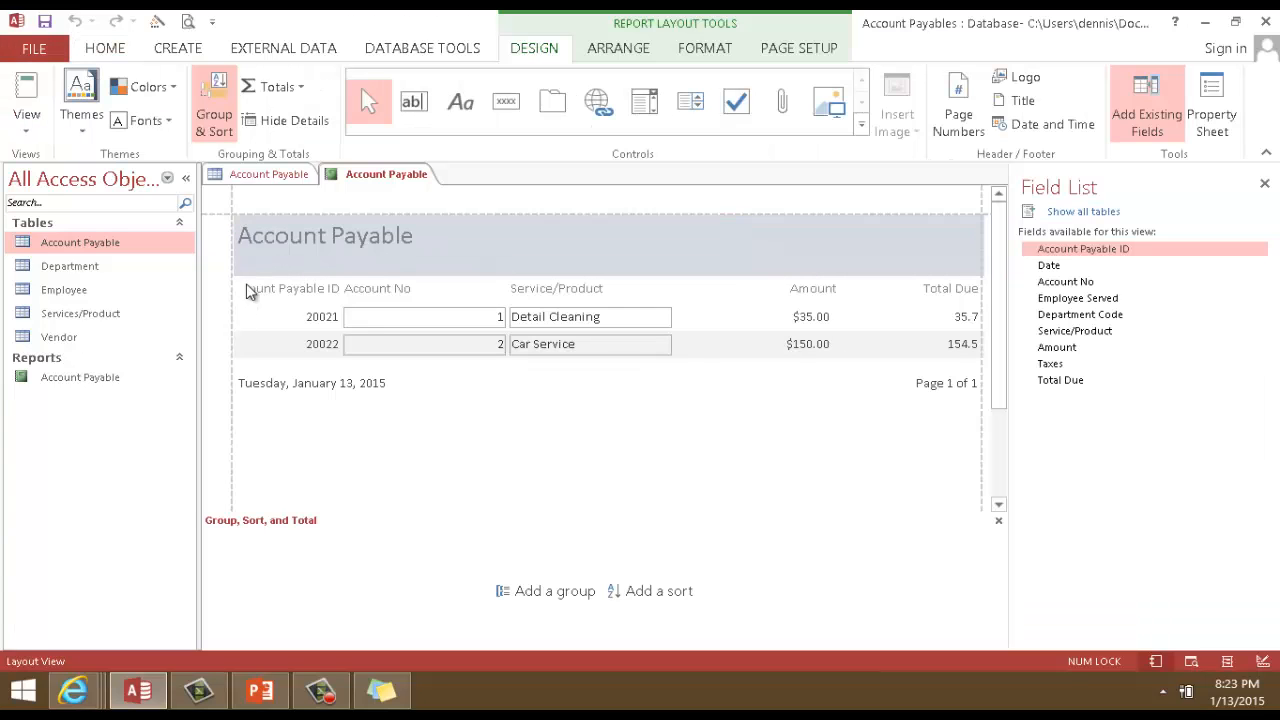
{"action": "left_click", "coordinate": [255, 294]}
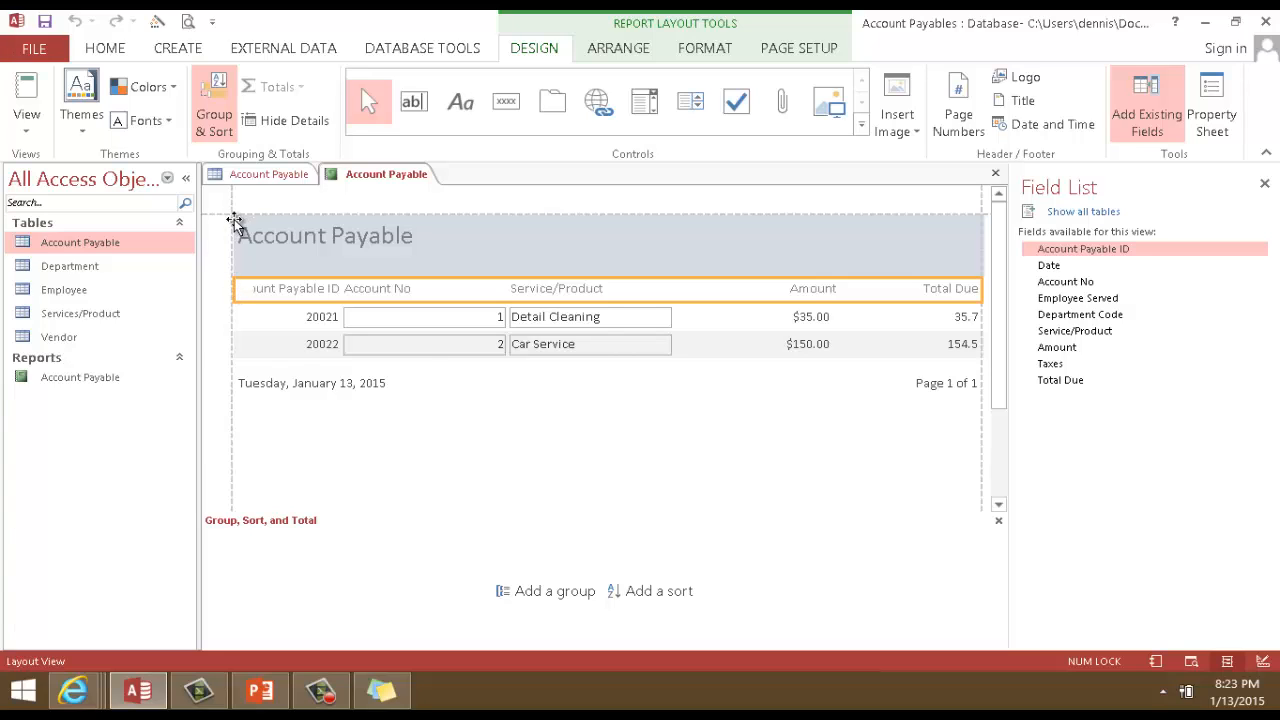
{"action": "left_click", "coordinate": [264, 290]}
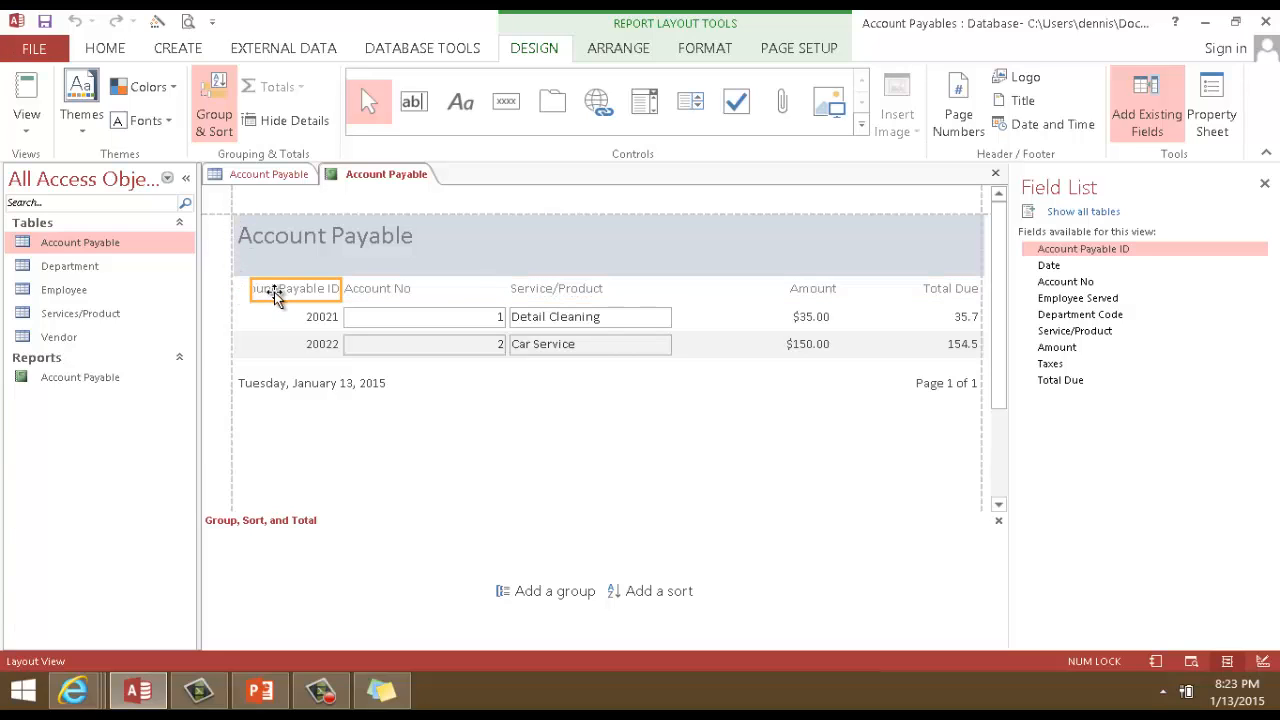
{"action": "mouse_move", "coordinate": [264, 290]}
{"action": "left_mouse_down"}
{"action": "mouse_move", "coordinate": [310, 296]}
{"action": "mouse_move", "coordinate": [266, 286]}
{"action": "left_mouse_up"}
{"action": "left_click", "coordinate": [367, 271]}
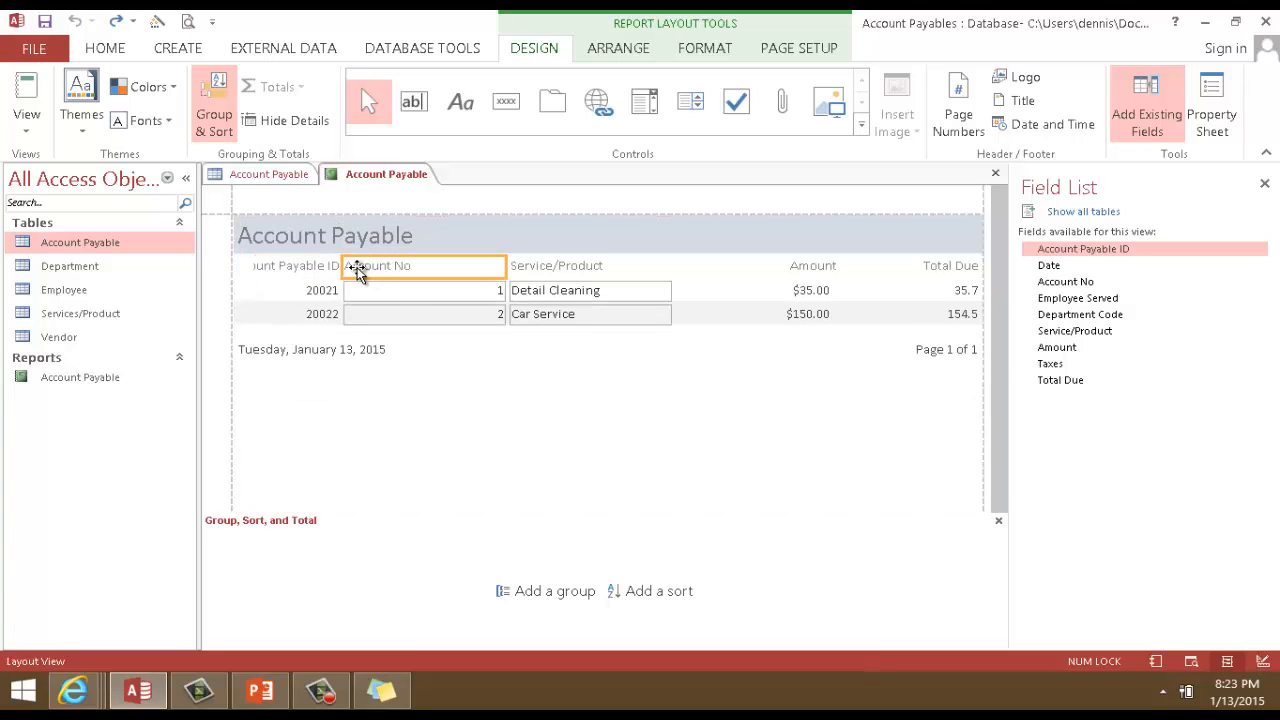
{"action": "left_click_drag", "start_coordinate": [388, 272], "coordinate": [457, 284]}
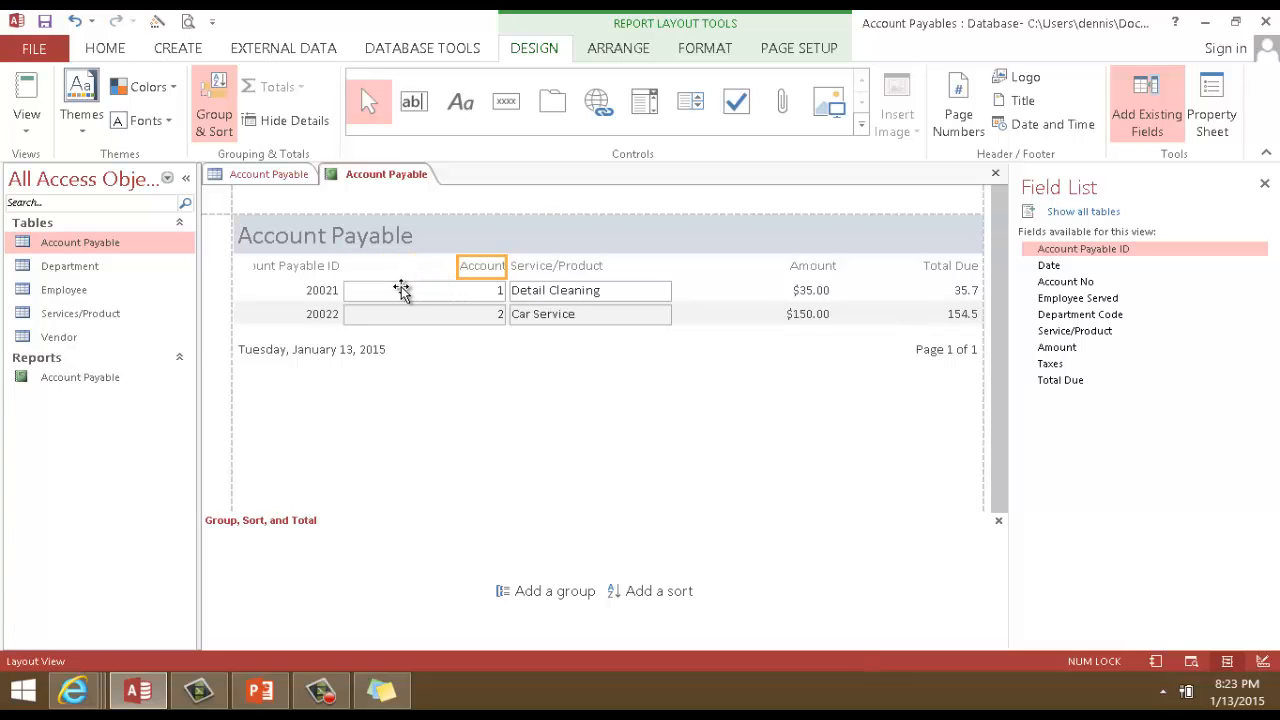
Undo the Account No narrowing and switch the report to Report View.
{"action": "key", "text": "ctrl+z"}
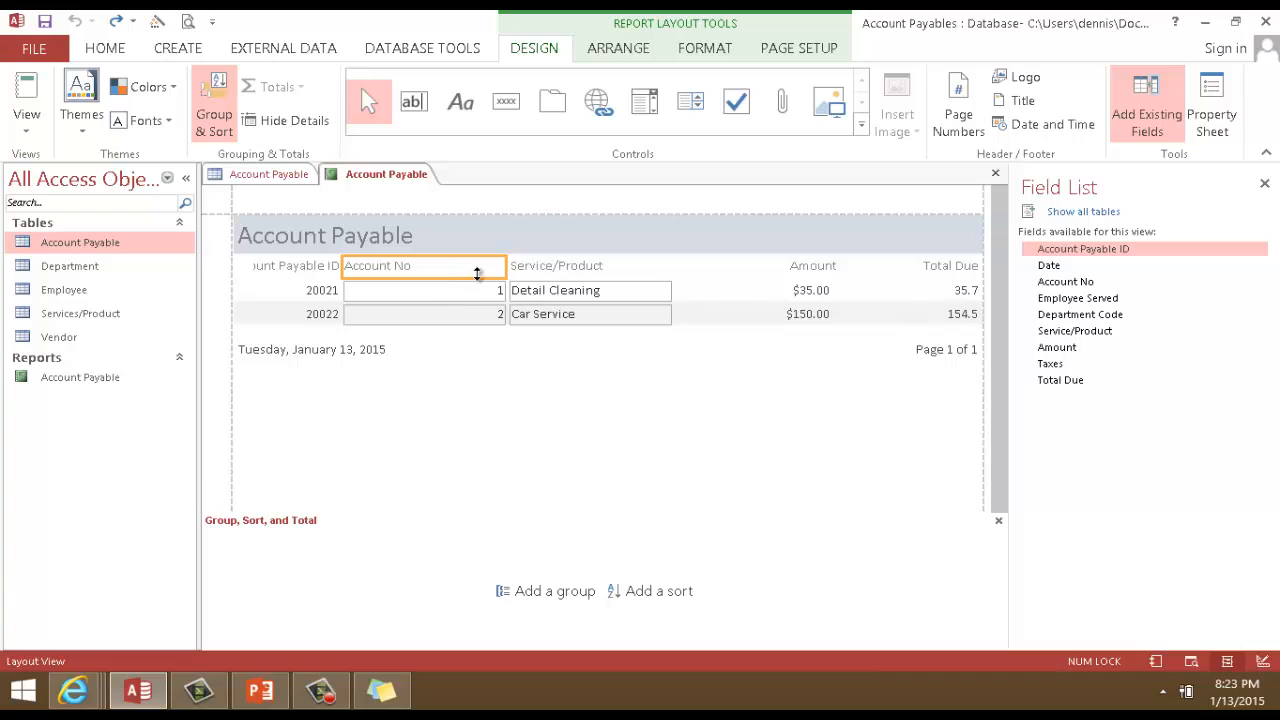
{"action": "left_click", "coordinate": [473, 288]}
{"action": "left_click", "coordinate": [472, 268]}
{"action": "left_click", "coordinate": [30, 90]}
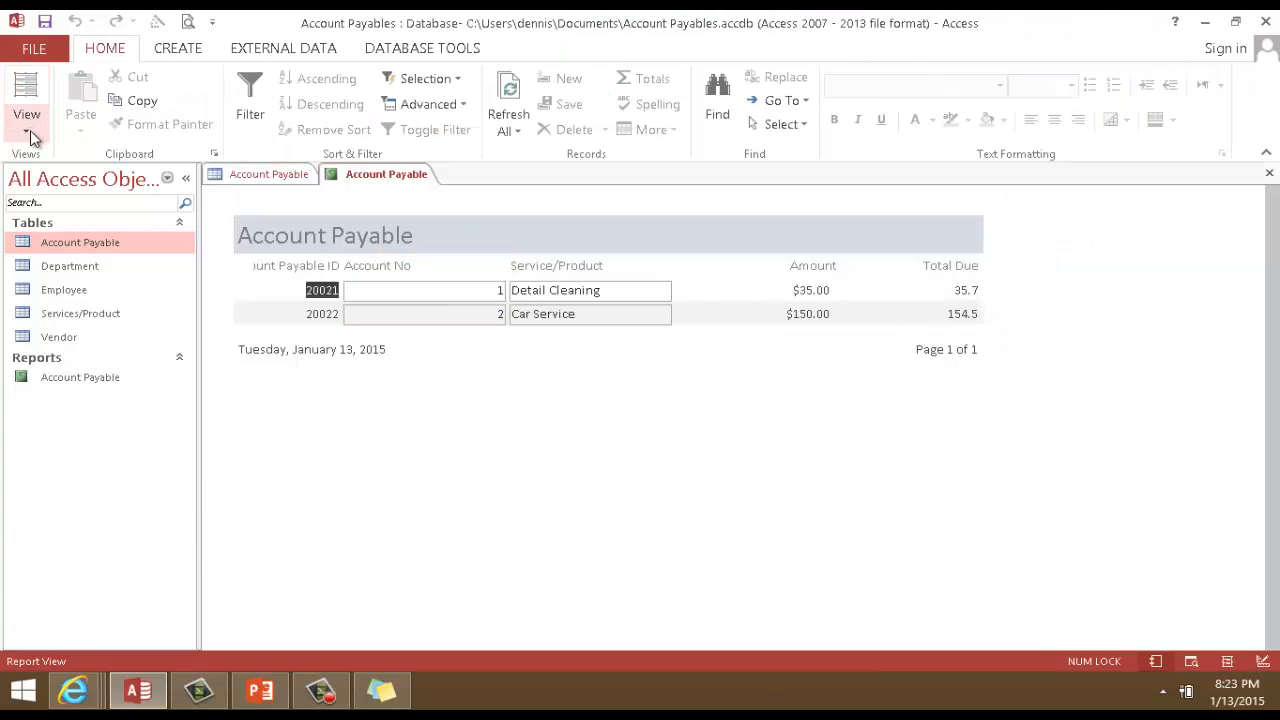
Switch the report to Design View, then back to Layout View from the Home tab.
{"action": "left_click", "coordinate": [27, 128]}
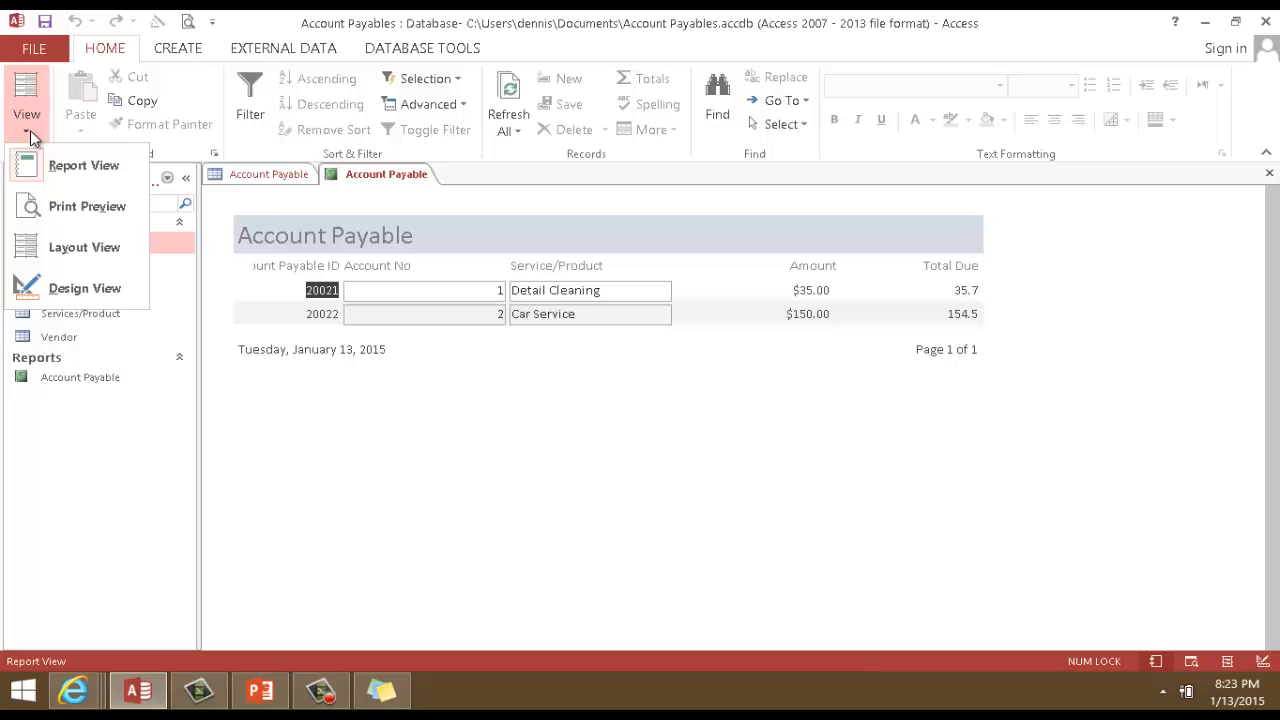
{"action": "left_click", "coordinate": [100, 274]}
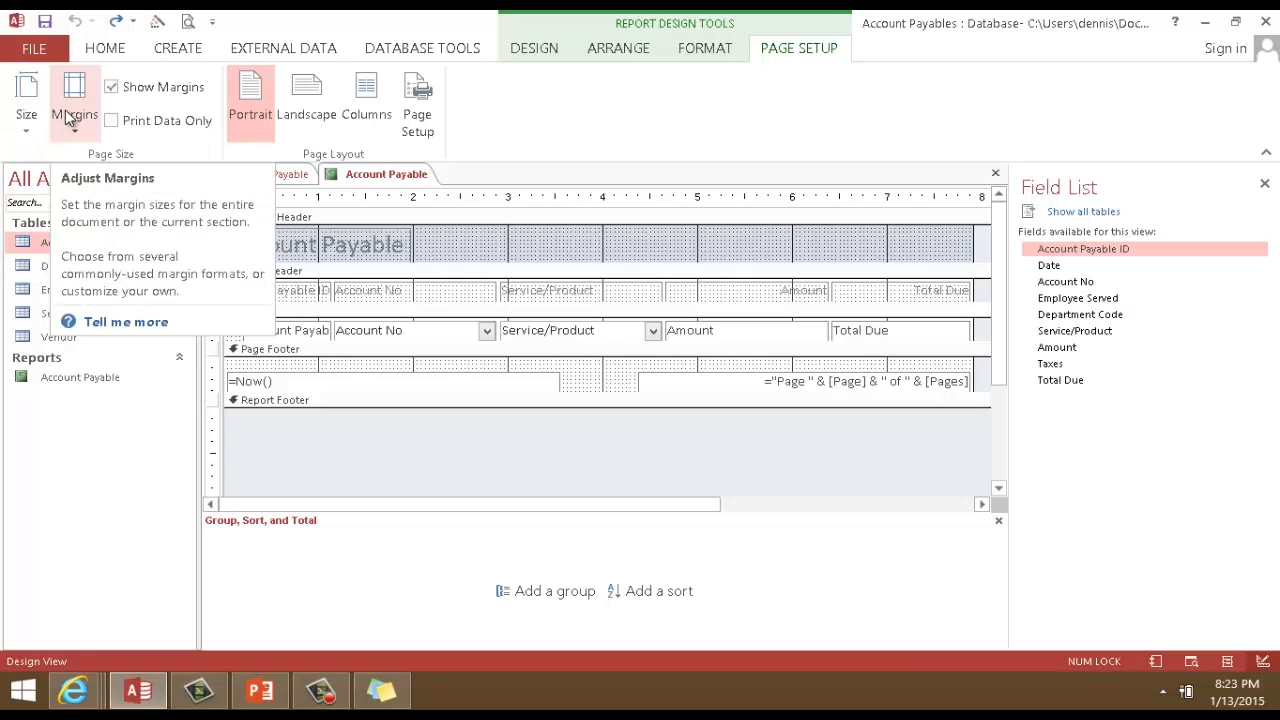
{"action": "left_click", "coordinate": [102, 54]}
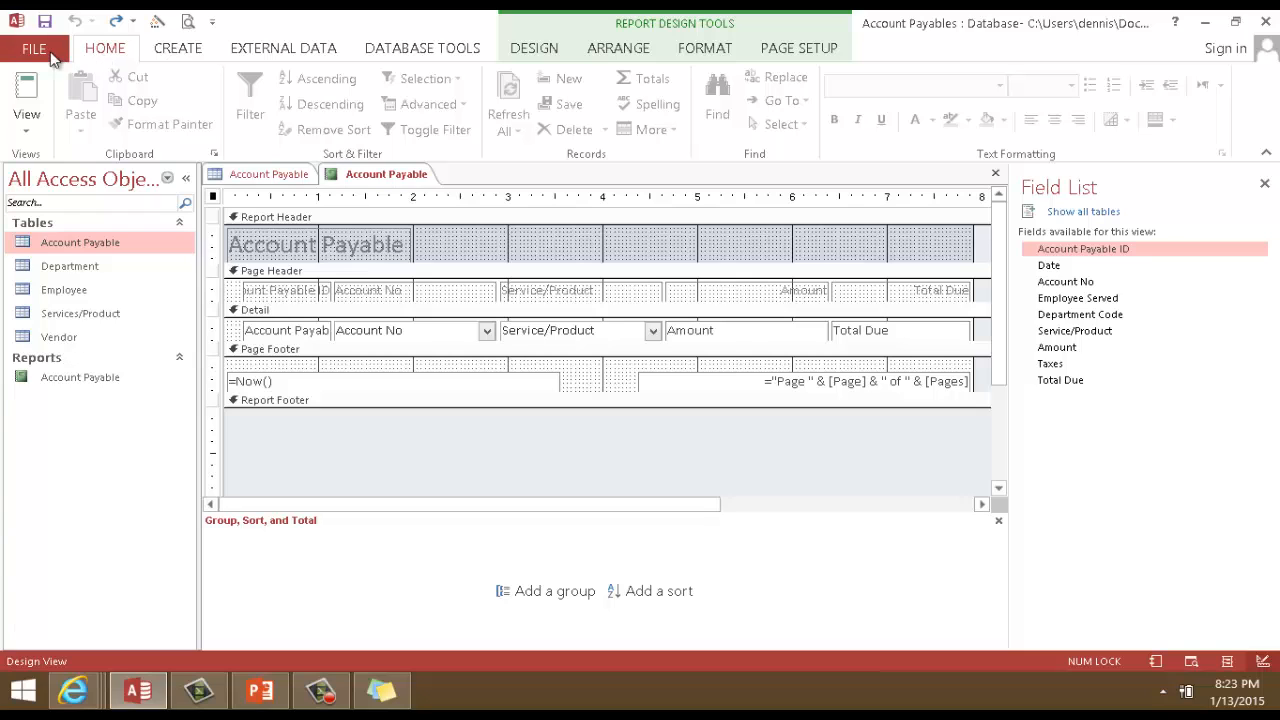
{"action": "left_click", "coordinate": [26, 118]}
{"action": "left_click", "coordinate": [80, 249]}
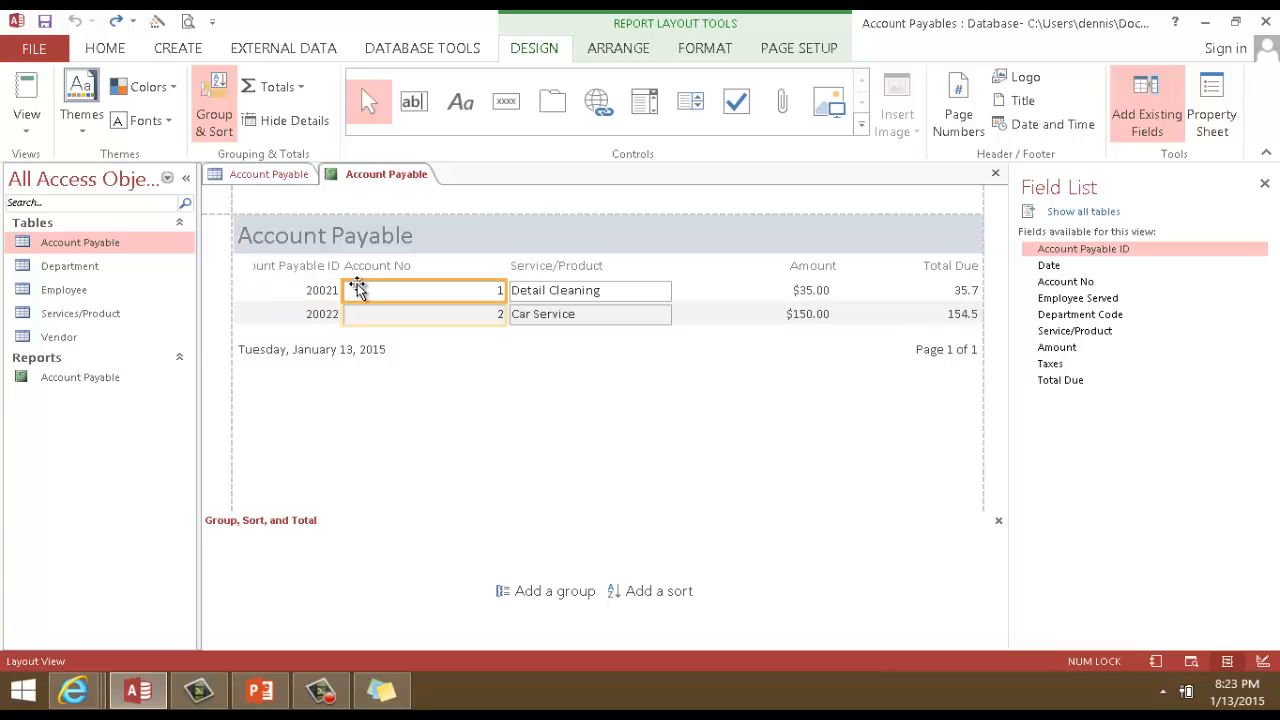
Narrow the Account No column and close the Field List pane.
{"action": "left_click", "coordinate": [302, 266]}
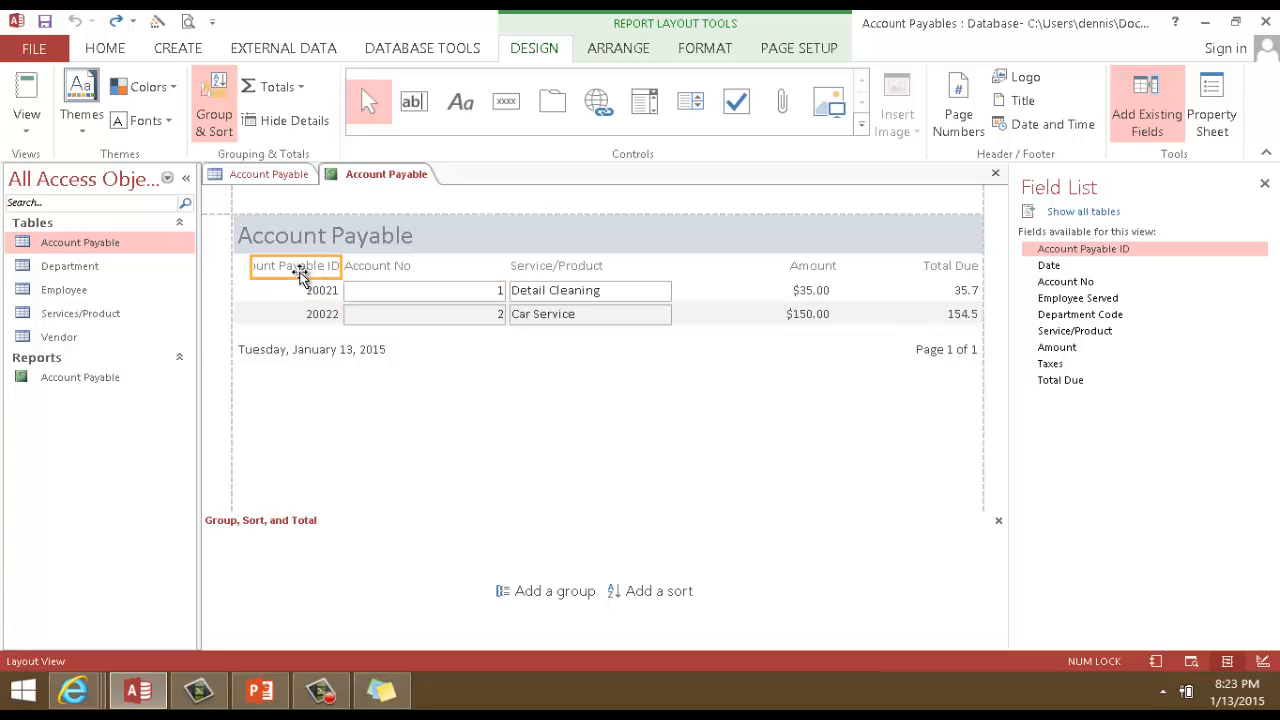
{"action": "left_click", "coordinate": [395, 268]}
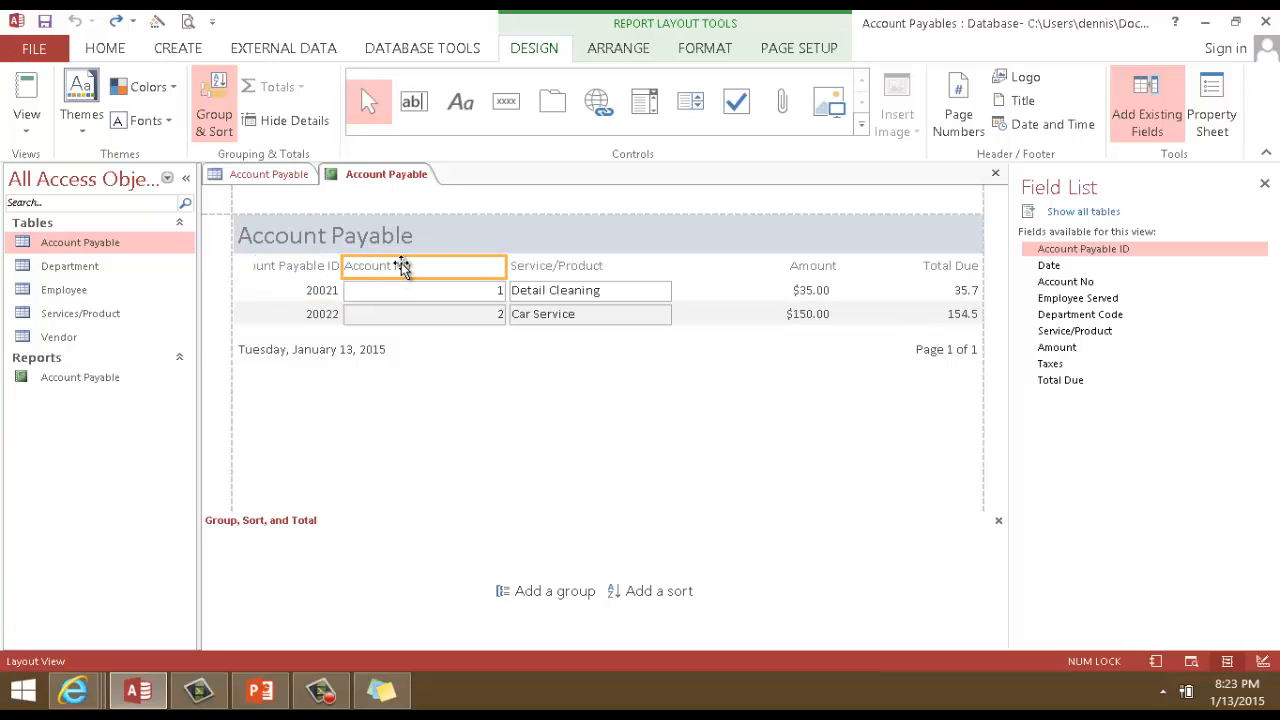
{"action": "left_click", "coordinate": [420, 286]}
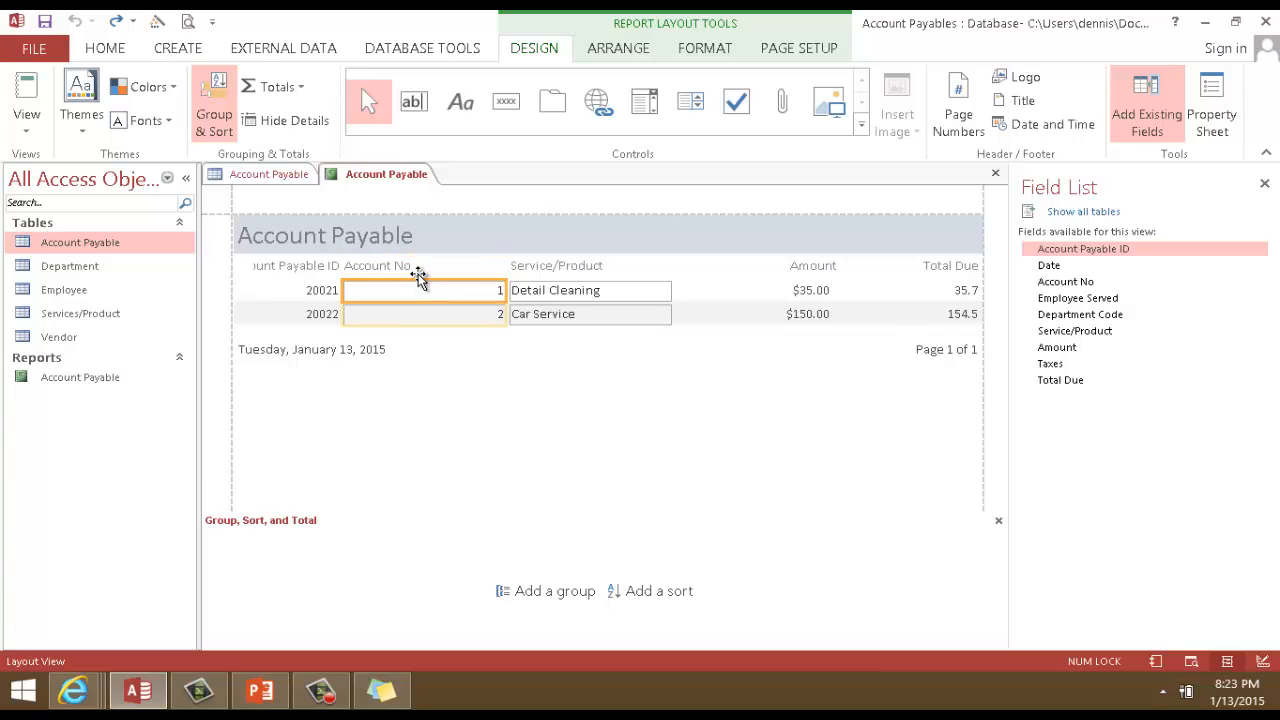
{"action": "left_click", "coordinate": [430, 268]}
{"action": "left_click_drag", "start_coordinate": [505, 266], "coordinate": [467, 268]}
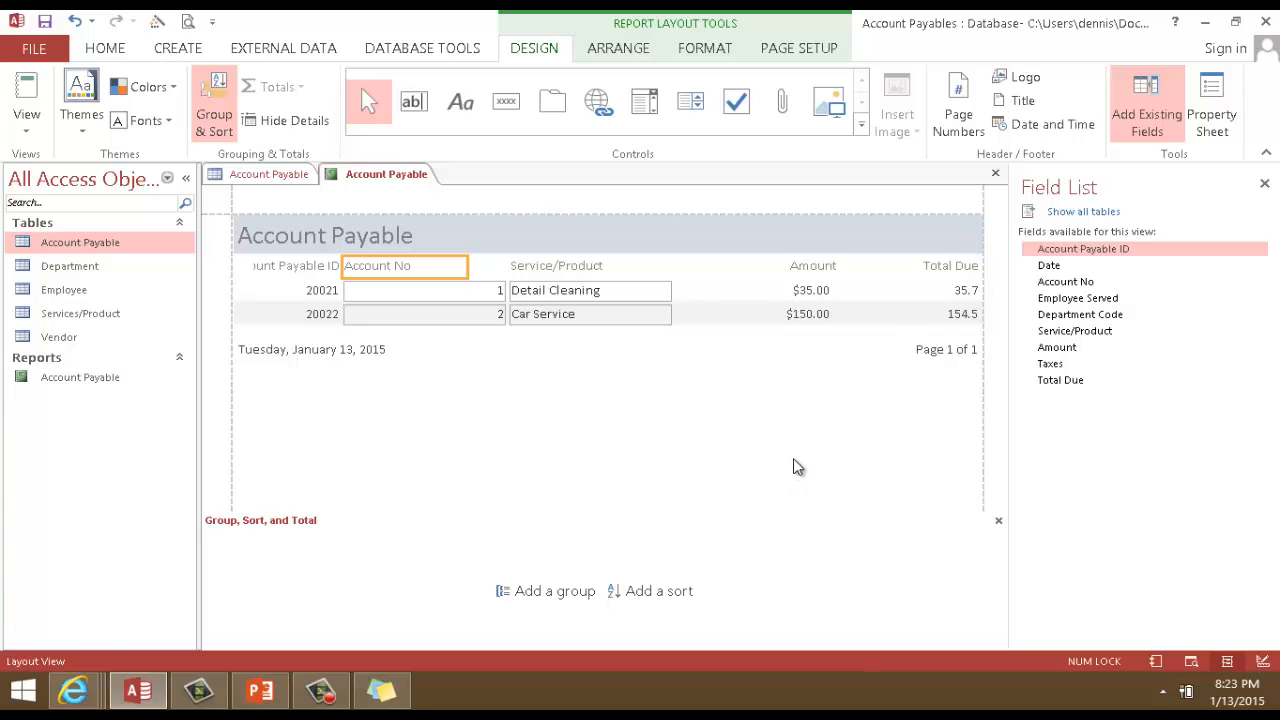
{"action": "left_click", "coordinate": [1264, 185]}
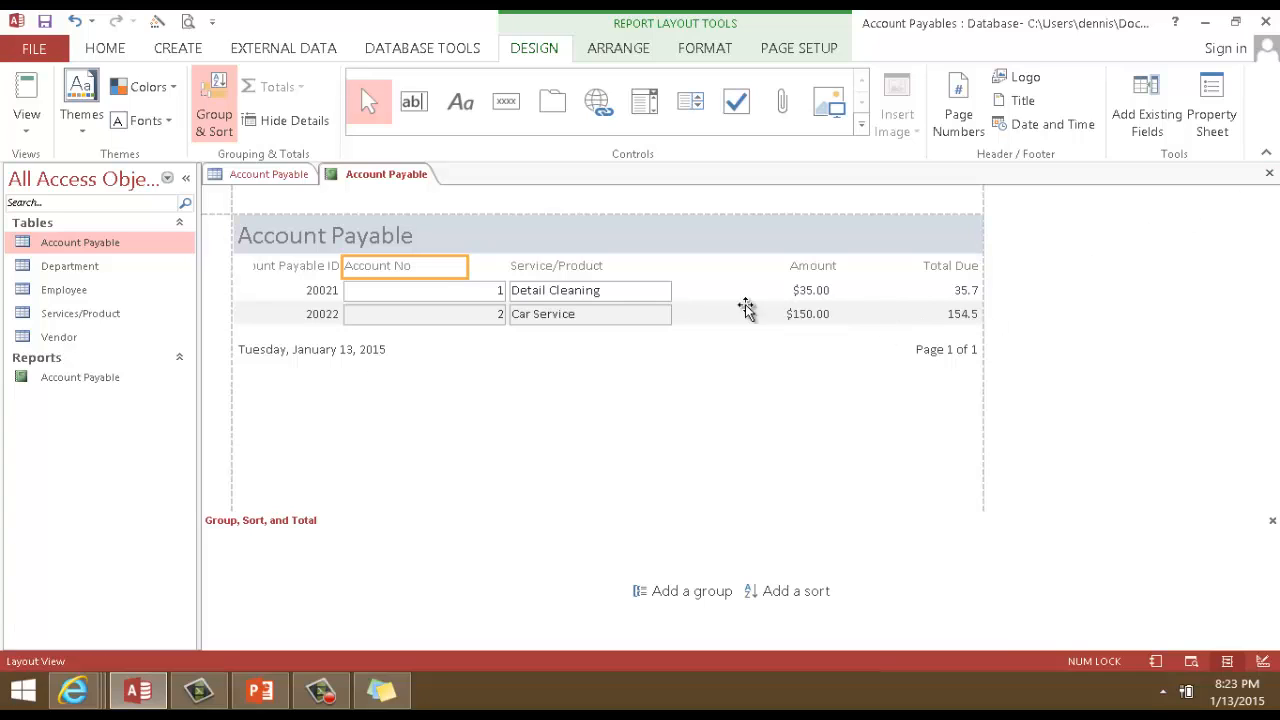
Widen the Account Payable ID heading leftward so its full text shows.
{"action": "left_click", "coordinate": [268, 266]}
{"action": "mouse_move", "coordinate": [252, 270]}
{"action": "left_mouse_down"}
{"action": "mouse_move", "coordinate": [229, 277]}
{"action": "mouse_move", "coordinate": [231, 266]}
{"action": "left_mouse_up"}
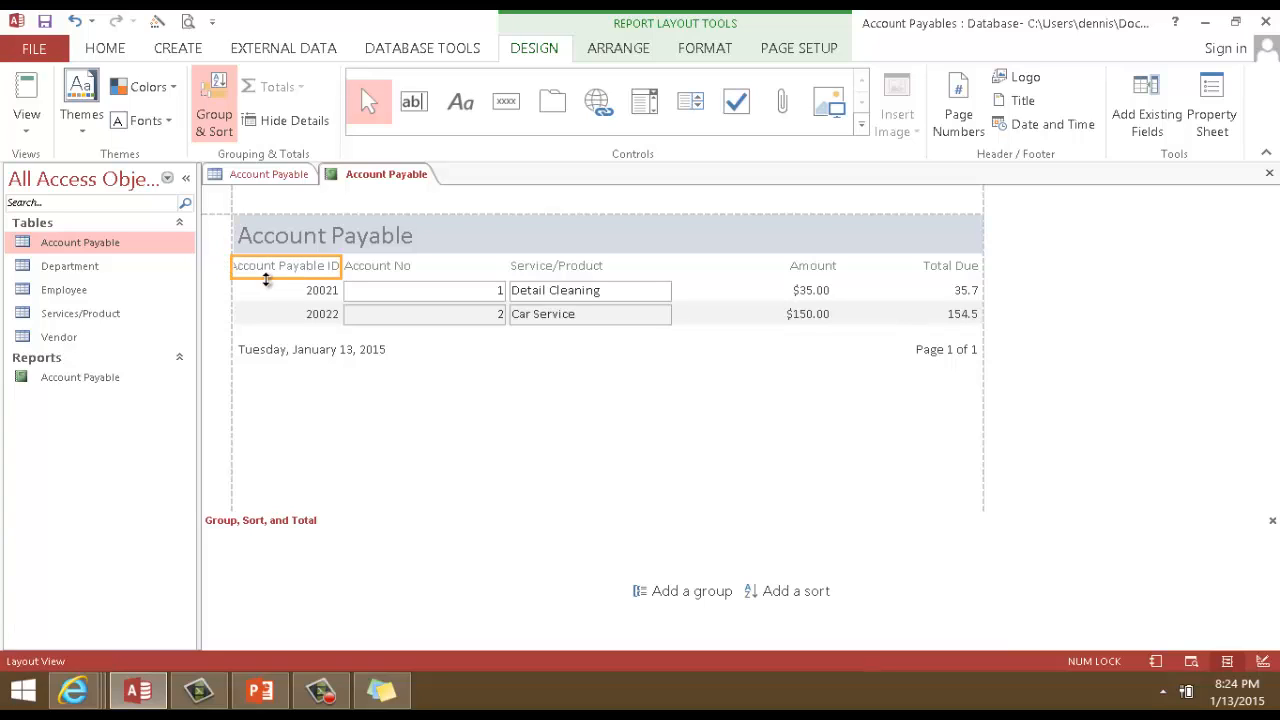
{"action": "left_click", "coordinate": [373, 270]}
{"action": "mouse_move", "coordinate": [345, 269]}
{"action": "left_mouse_down"}
{"action": "mouse_move", "coordinate": [364, 269]}
{"action": "mouse_move", "coordinate": [345, 268]}
{"action": "left_mouse_up"}
{"action": "left_click", "coordinate": [339, 271]}
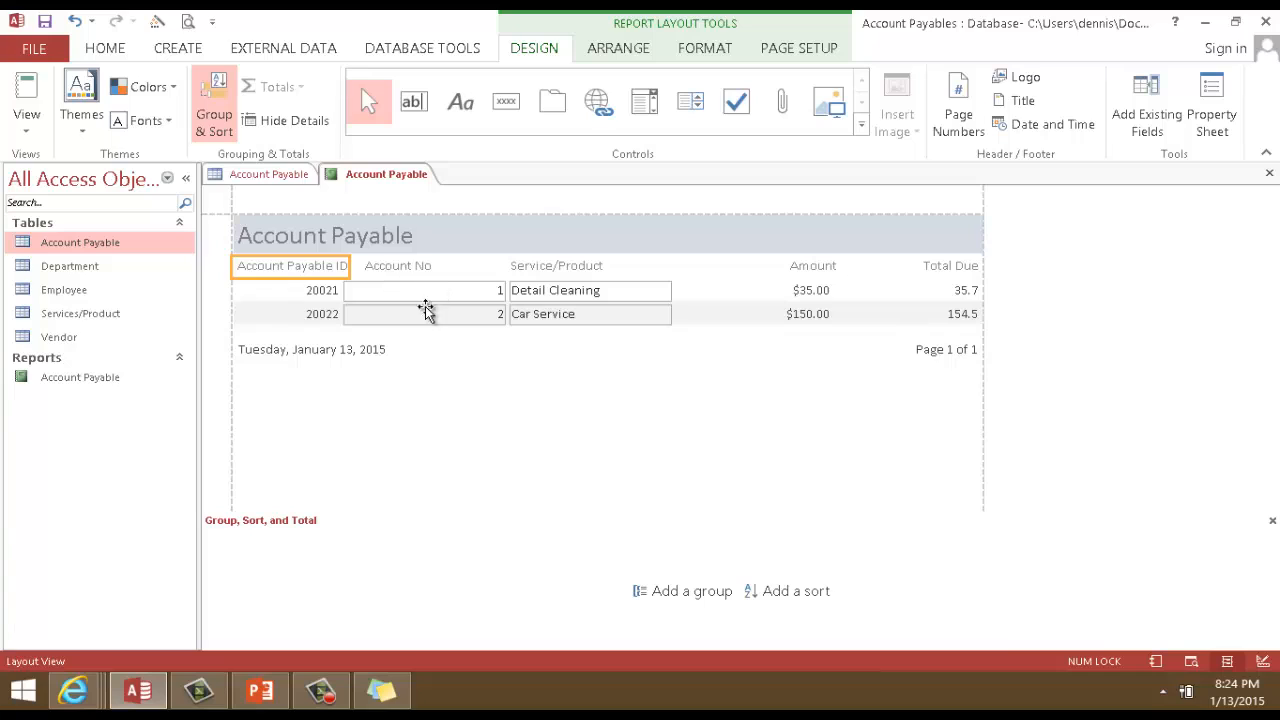
{"action": "left_click", "coordinate": [418, 342]}
{"action": "left_click", "coordinate": [332, 267]}
{"action": "left_click_drag", "start_coordinate": [347, 264], "coordinate": [344, 266]}
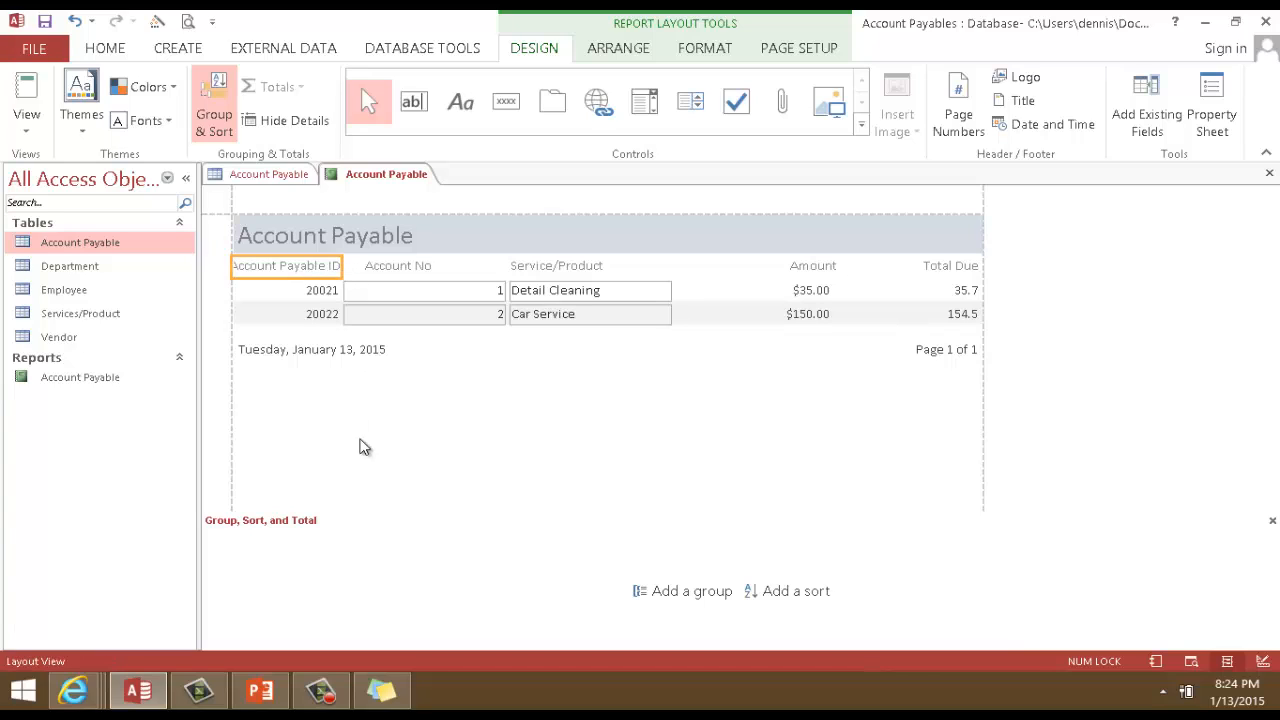
Delete the =Now() date and the 'Page 1 of 1' text from the report footer.
{"action": "left_click", "coordinate": [321, 346]}
{"action": "key", "text": "Delete"}
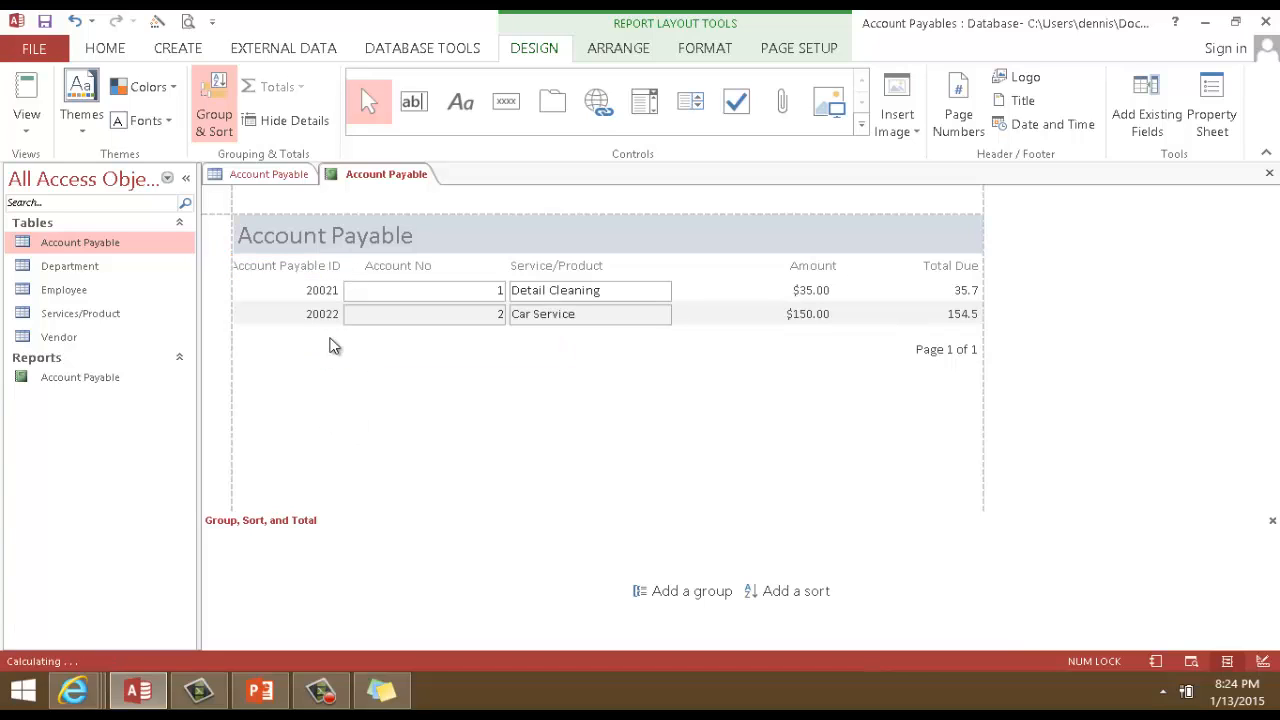
{"action": "left_click", "coordinate": [936, 352]}
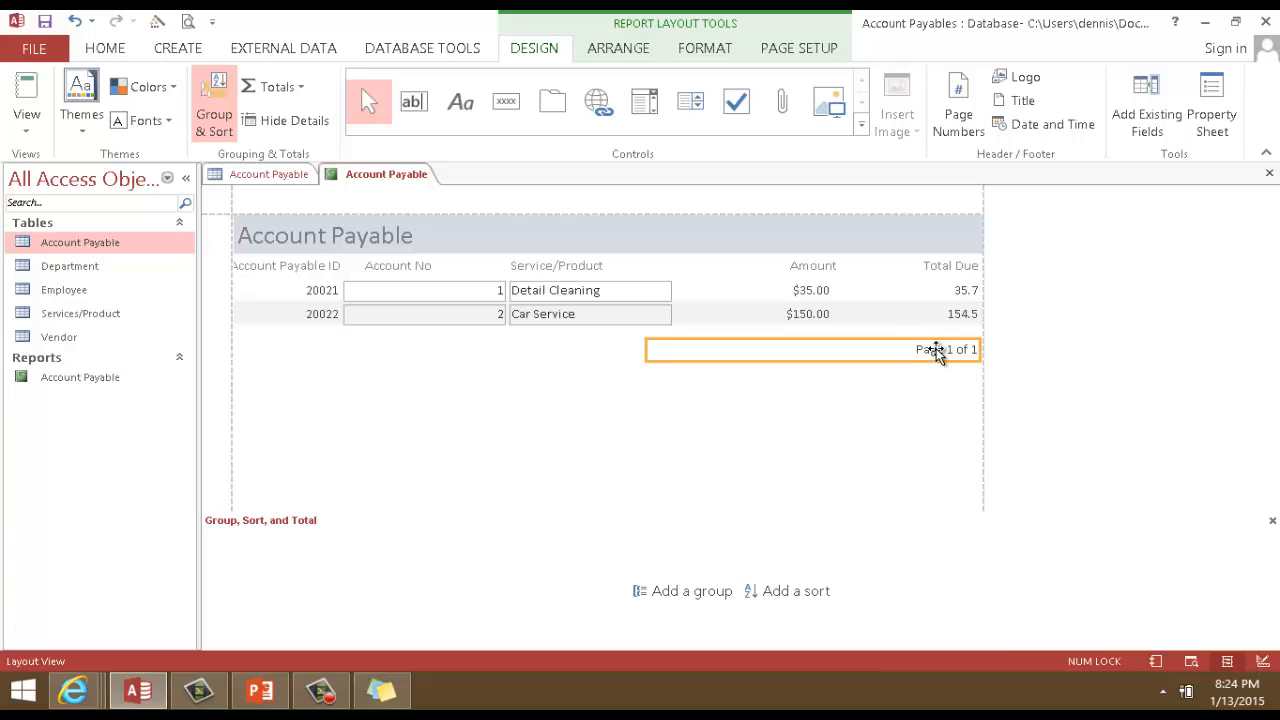
{"action": "key", "text": "Delete"}
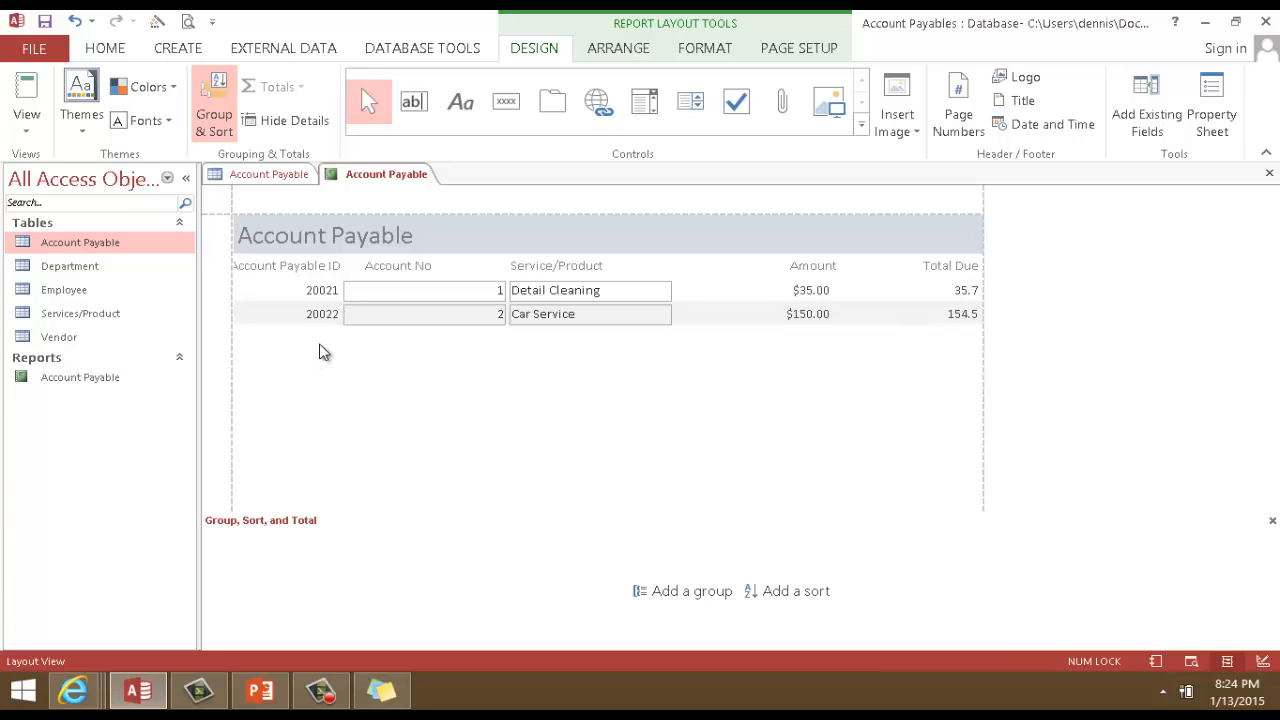
Fine-tune the Account Payable ID heading width, then select the Account No heading and column.
{"action": "left_click", "coordinate": [244, 266]}
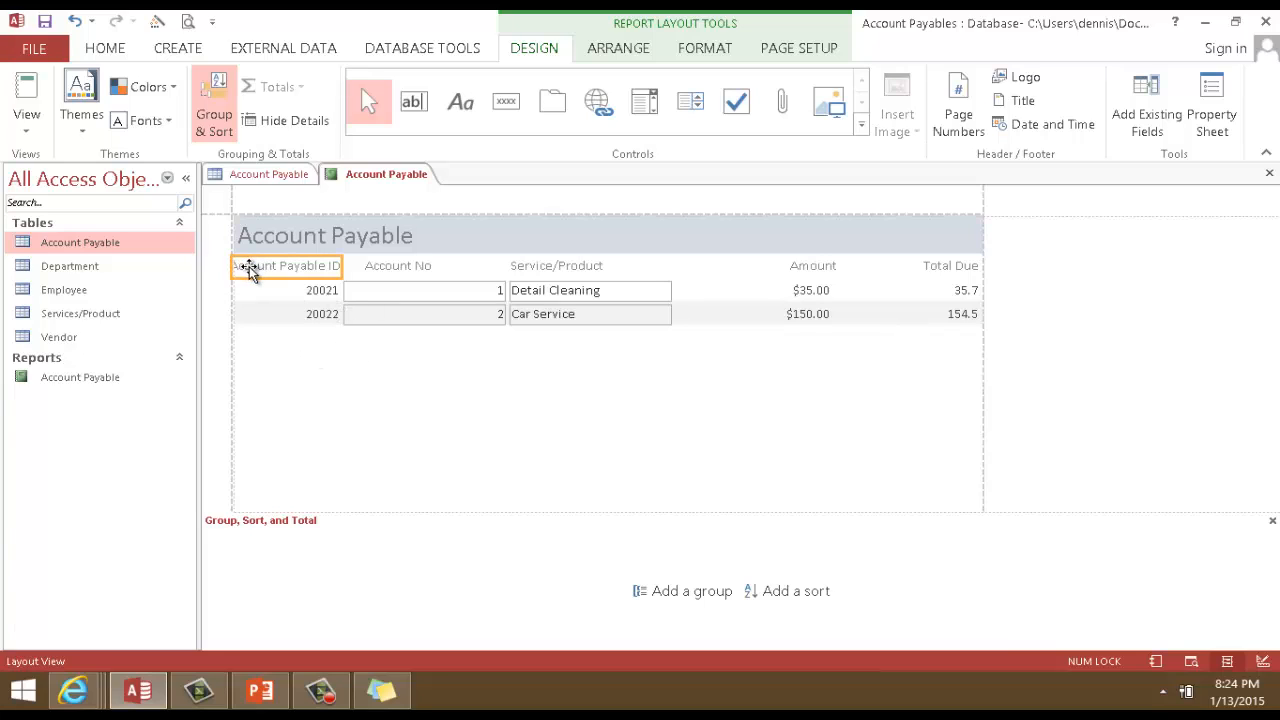
{"action": "mouse_move", "coordinate": [249, 266]}
{"action": "left_mouse_down"}
{"action": "mouse_move", "coordinate": [283, 269]}
{"action": "mouse_move", "coordinate": [232, 268]}
{"action": "left_mouse_up"}
{"action": "left_click", "coordinate": [311, 455]}
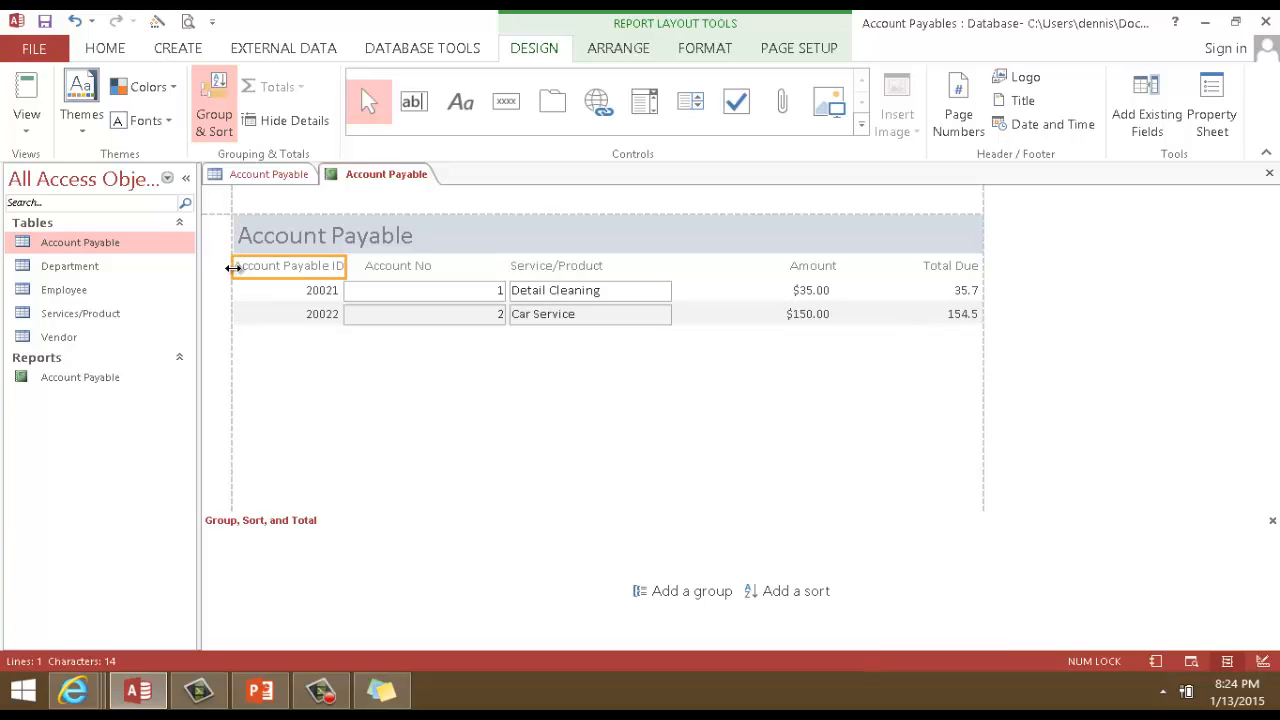
{"action": "left_click", "coordinate": [330, 394]}
{"action": "left_click", "coordinate": [406, 271]}
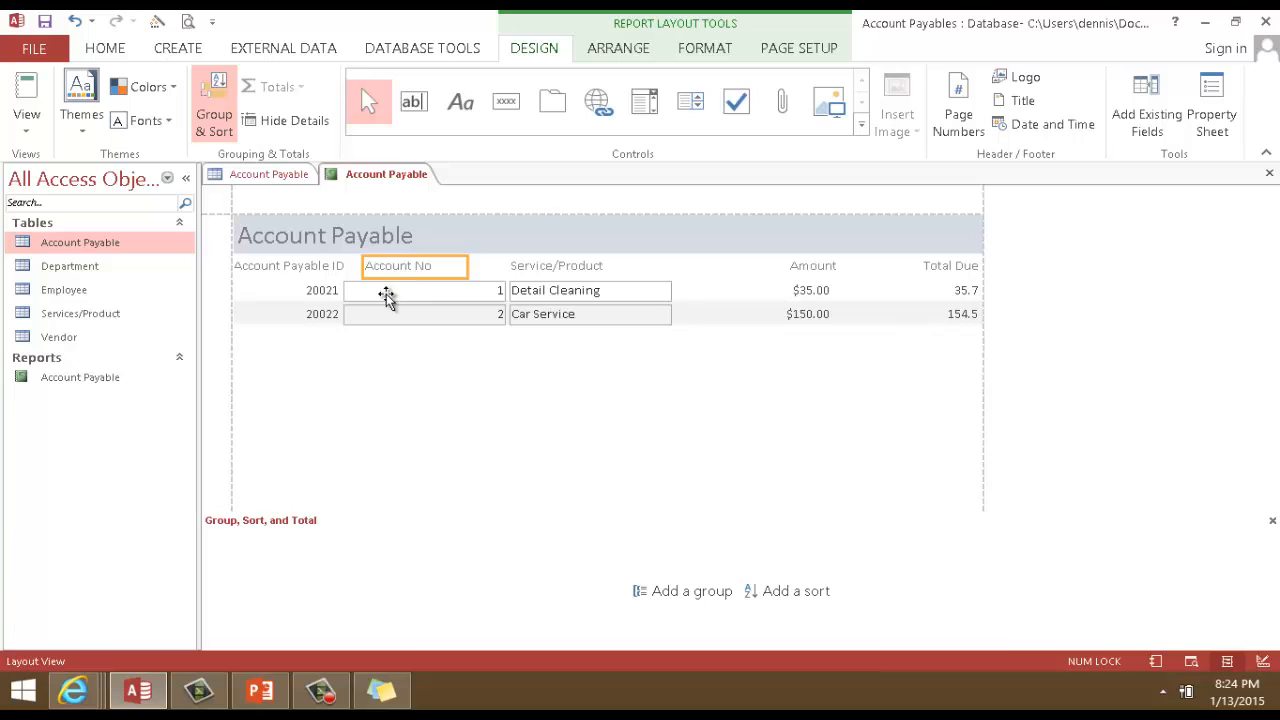
{"action": "left_click", "coordinate": [382, 299]}
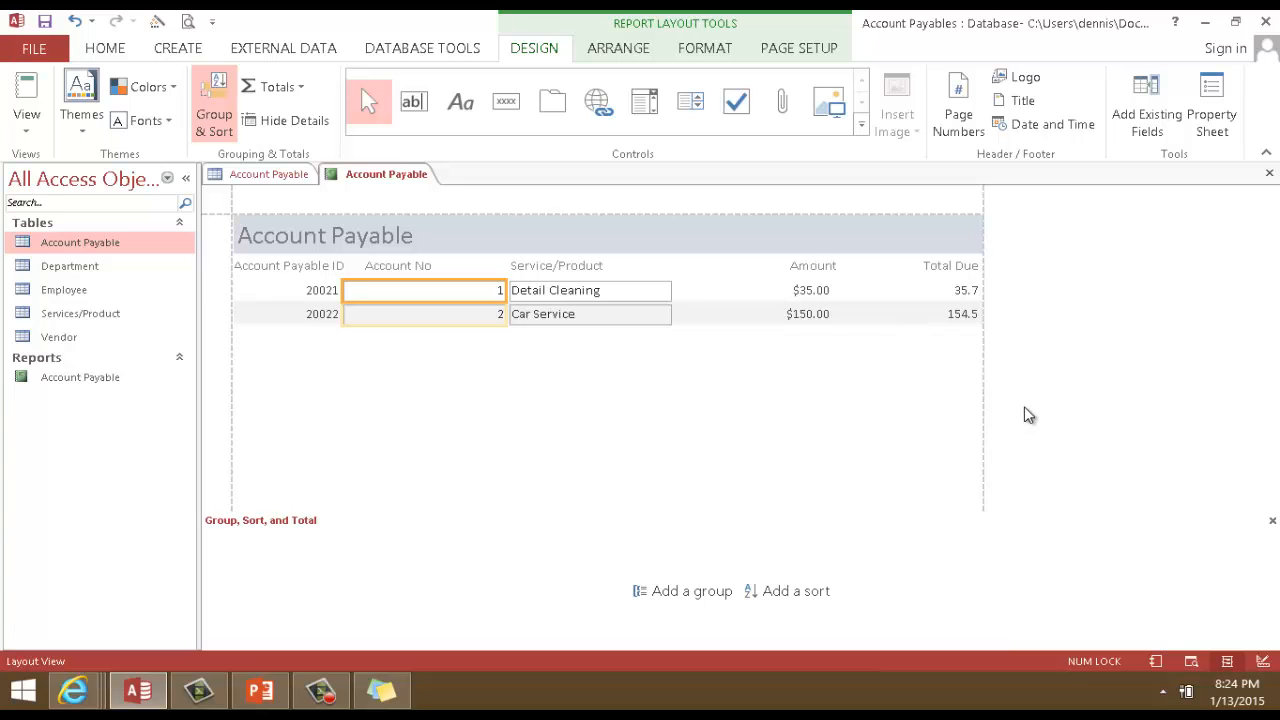
Open the Account Payable table's datasheet listing IDs 20021 and 20022.
{"action": "double_click", "coordinate": [84, 246]}
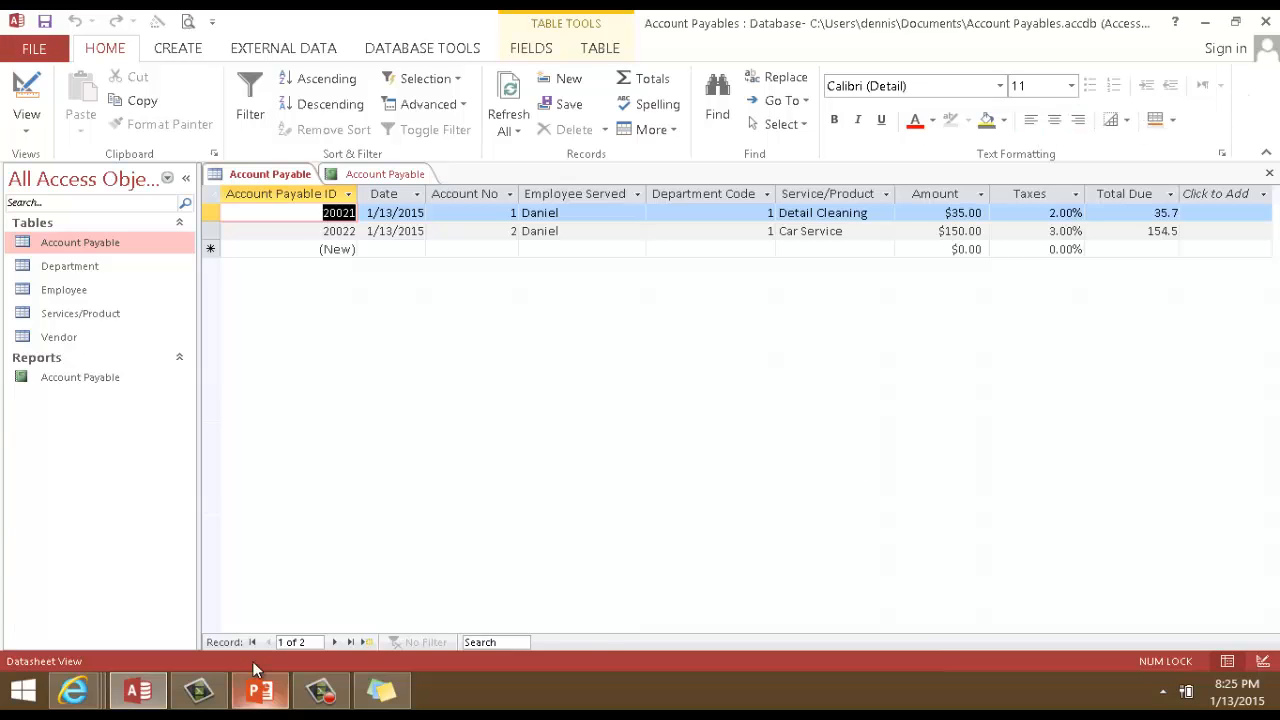
{"action": "left_click", "coordinate": [320, 690]}
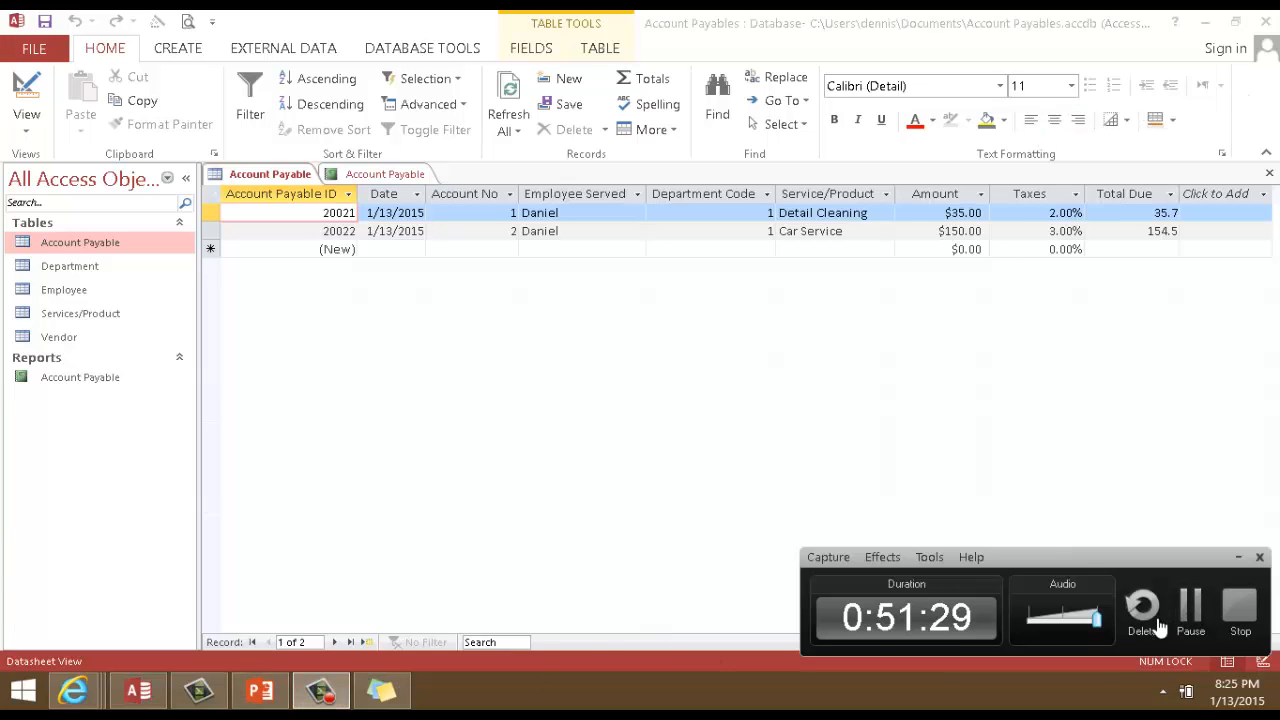